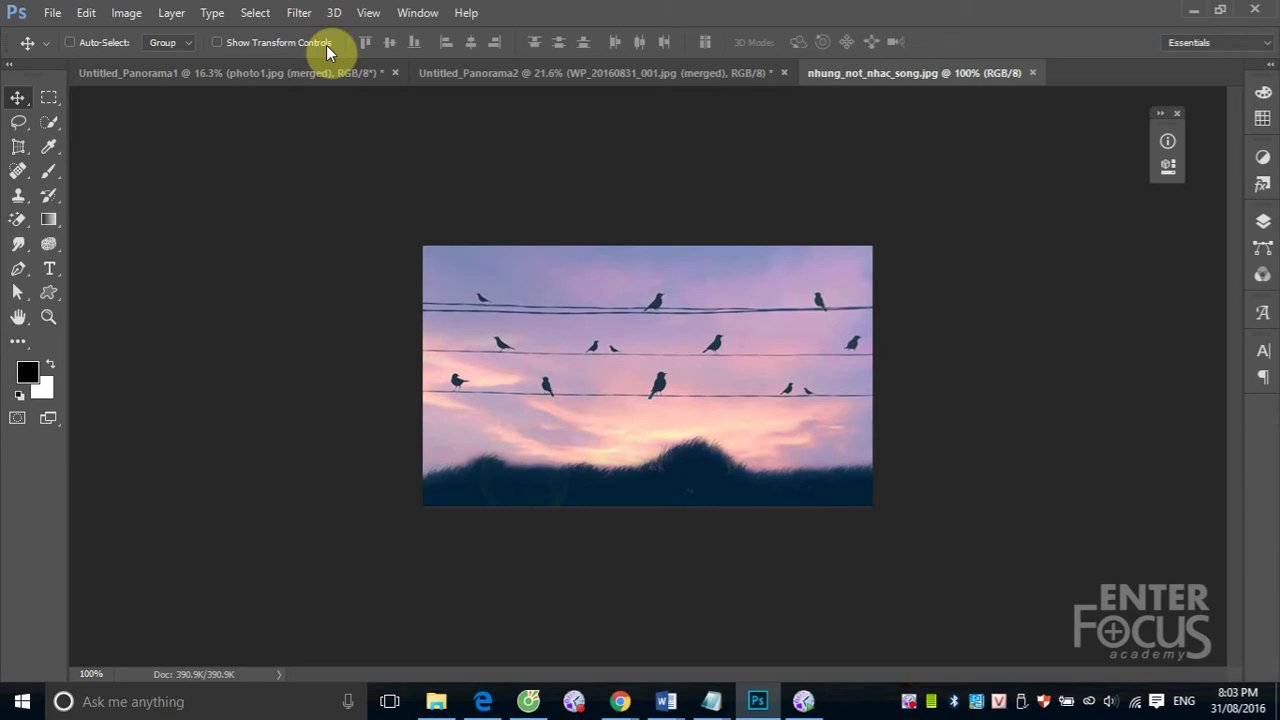
- Dock the Actions panel on the right, close the Info panel, and collapse Human Ashes Action
click(420, 14)
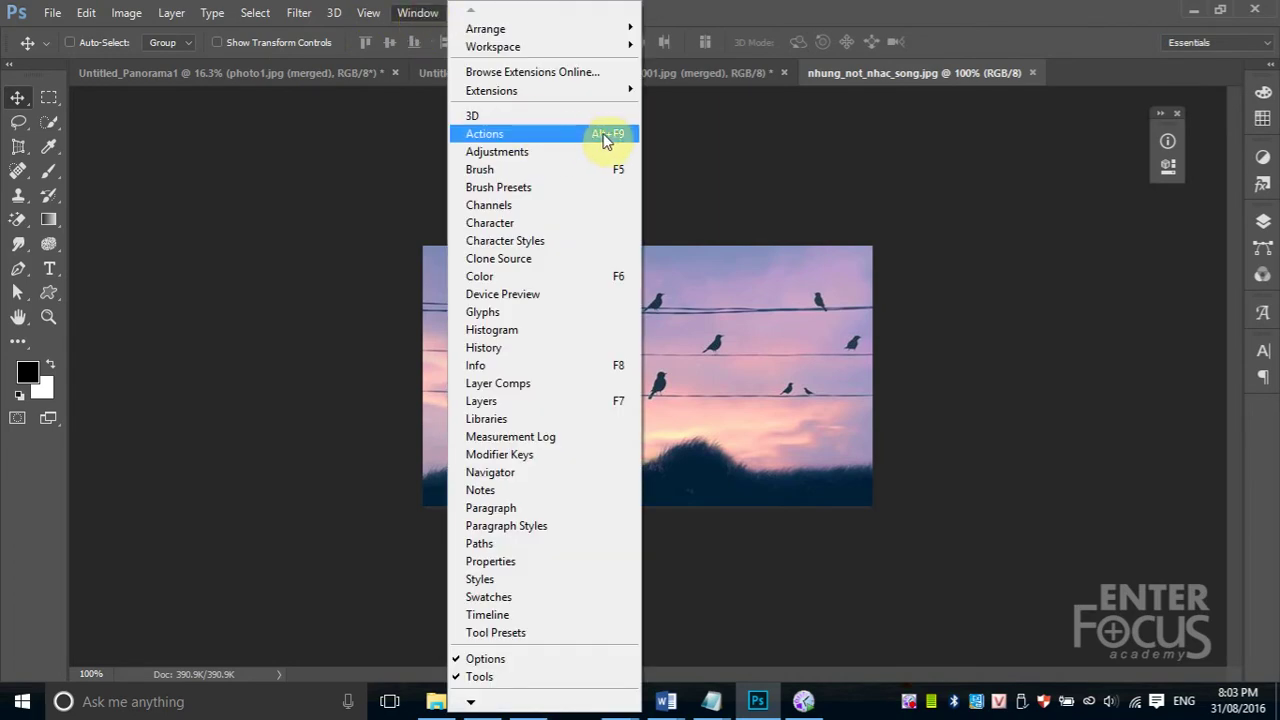
click(606, 136)
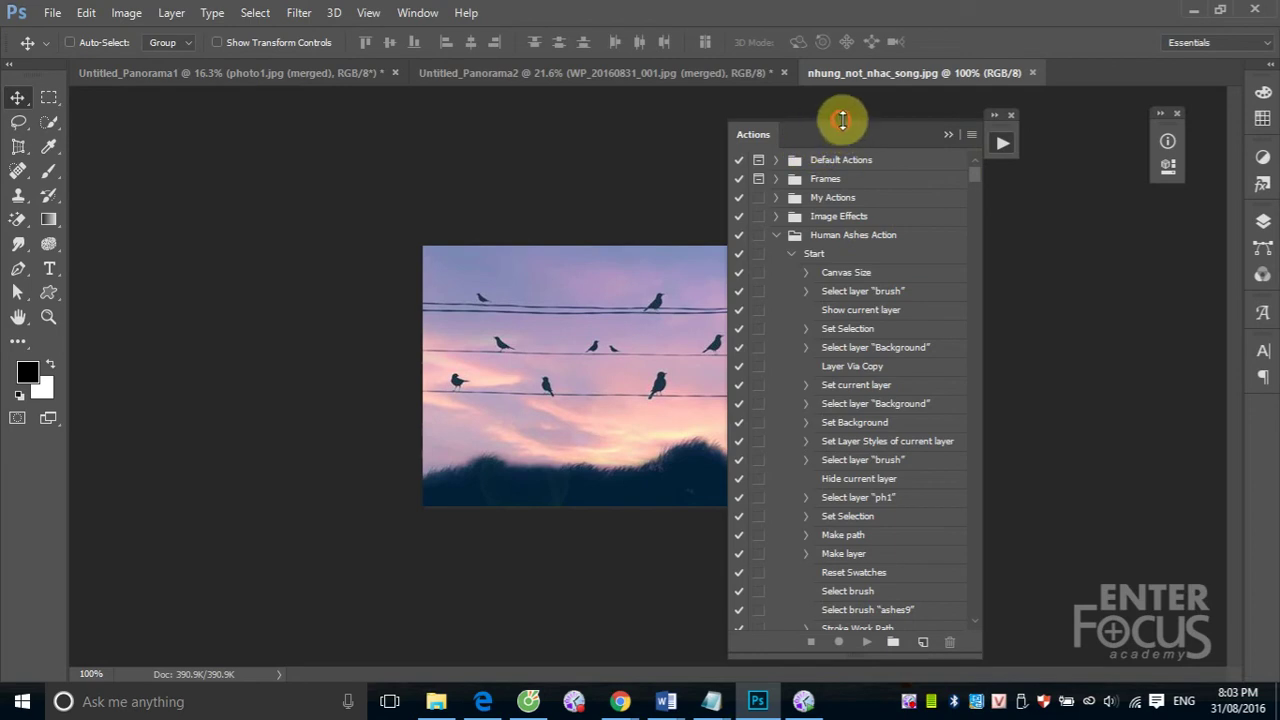
drag(1003, 127, 1194, 127)
click(1177, 113)
click(1193, 135)
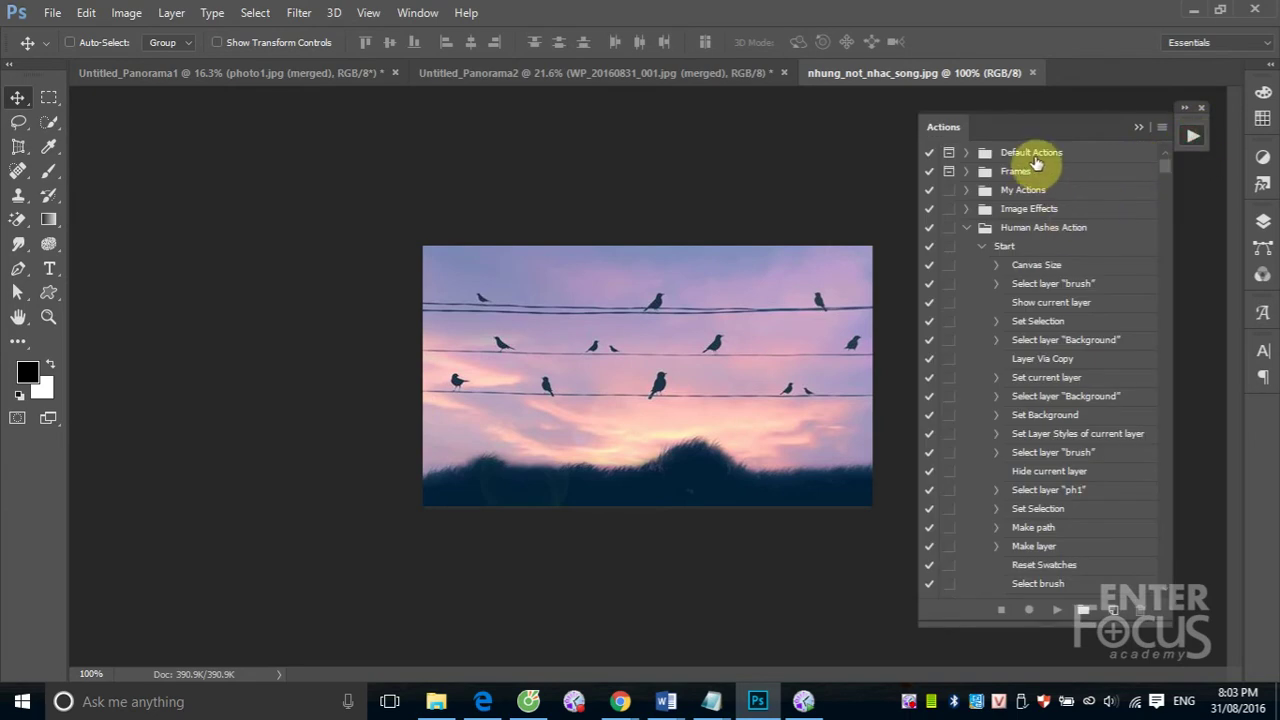
click(966, 228)
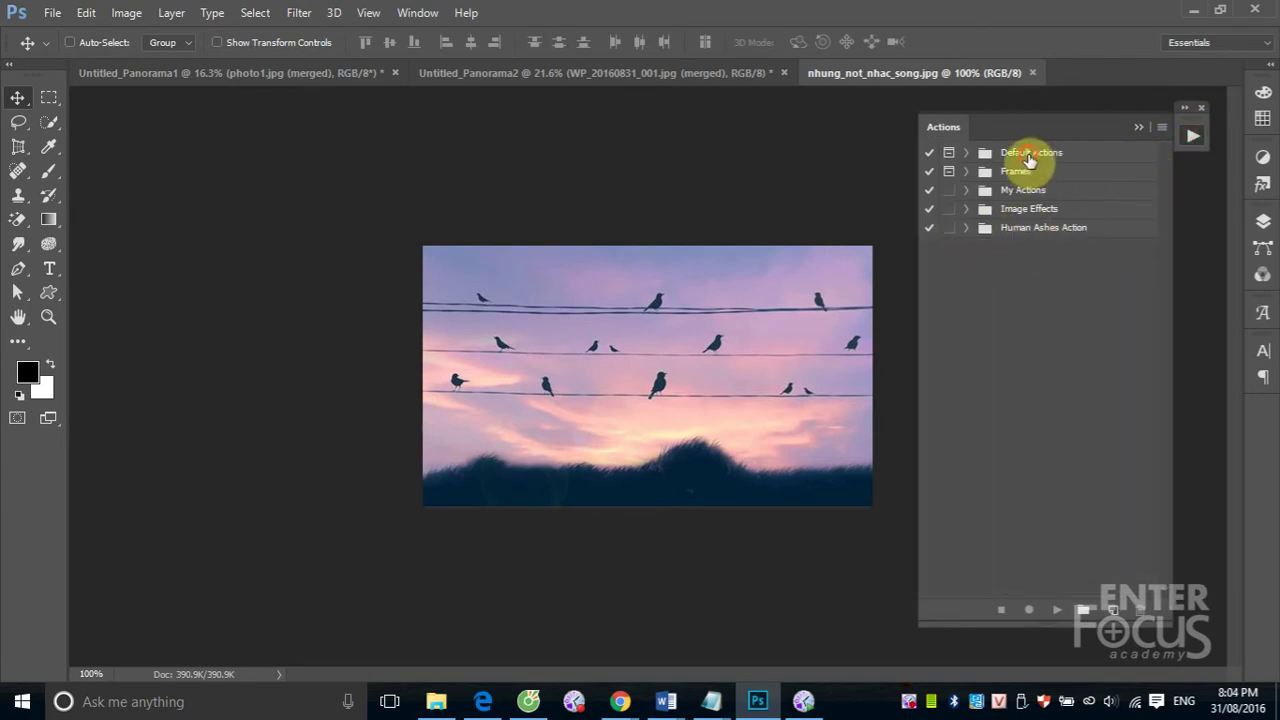
- Expand Default Actions and select the Vignette (selection) action
click(966, 152)
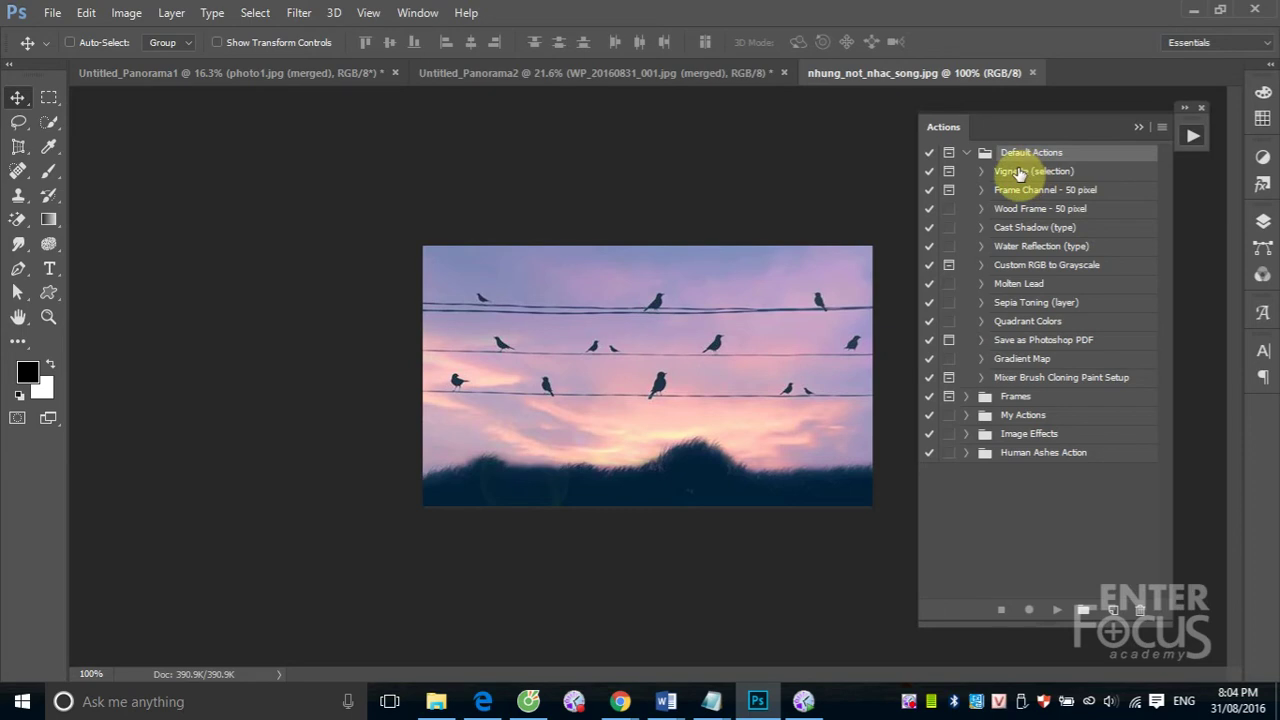
click(1009, 180)
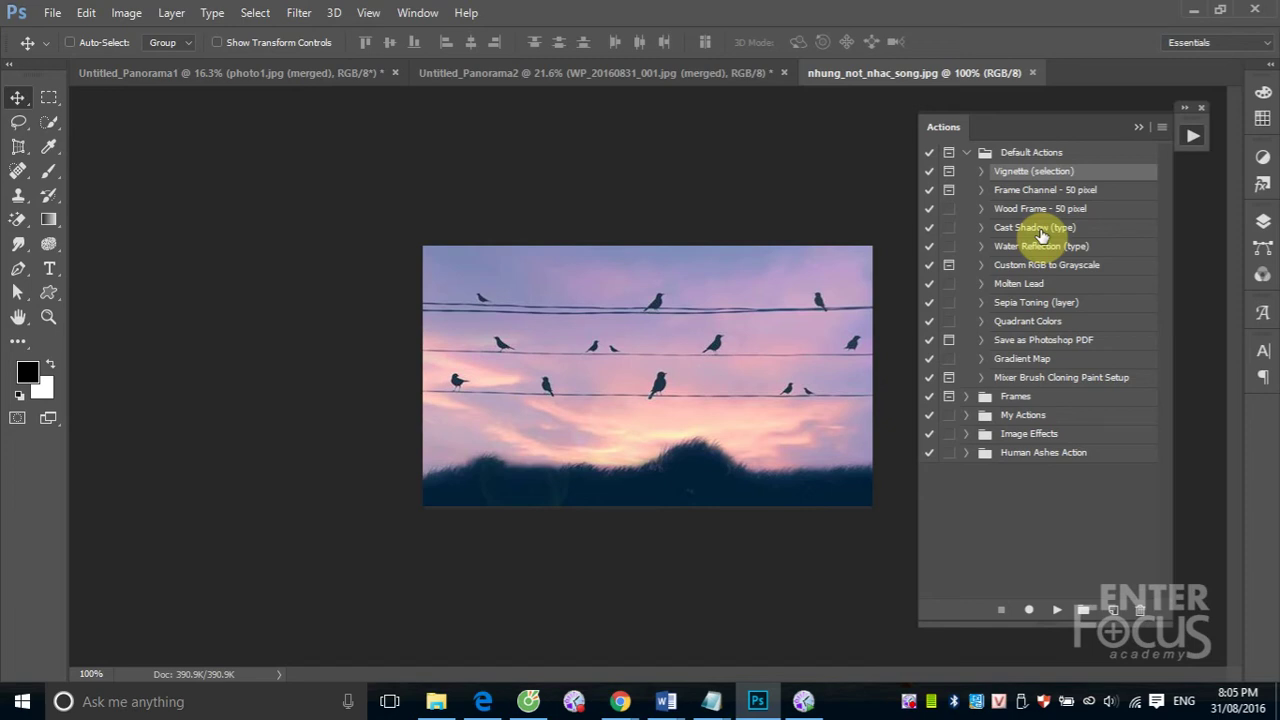
- Switch to the Elliptical Marquee Tool with its Style set to Normal
click(50, 98)
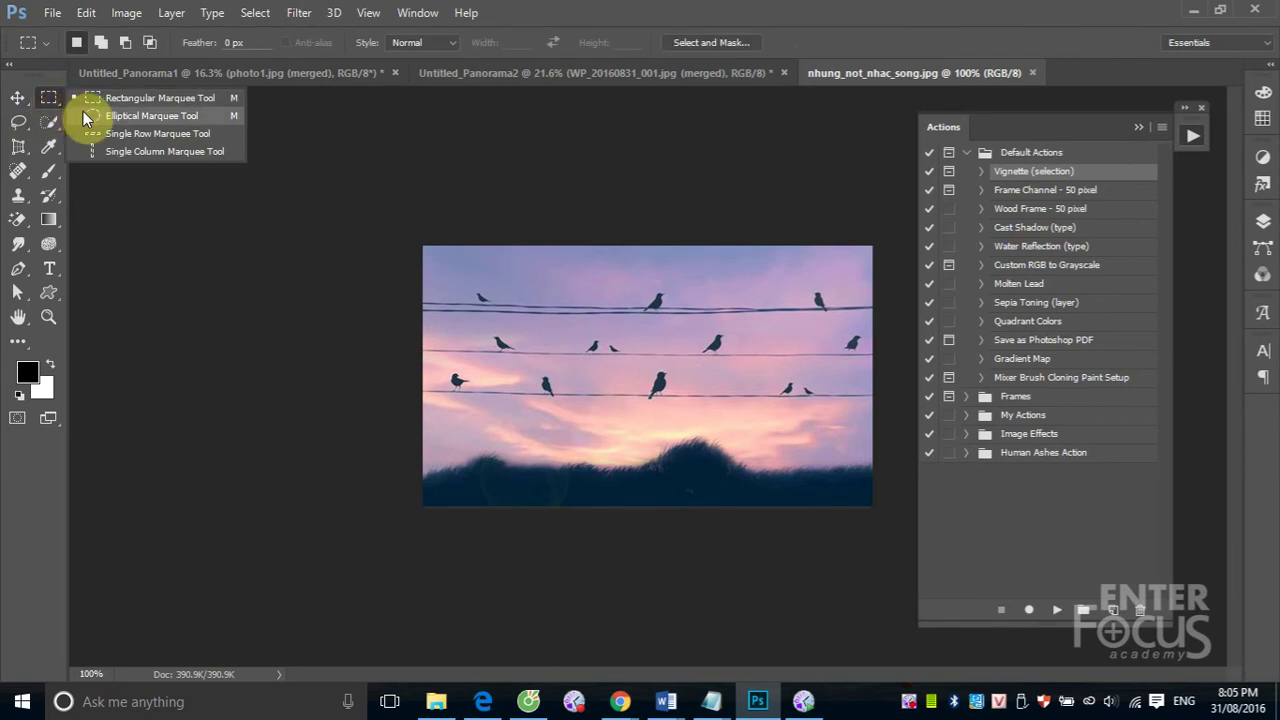
click(83, 116)
mouse_move(514, 266)
mouse_down()
mouse_move(743, 423)
mouse_move(486, 262)
mouse_move(495, 248)
mouse_move(507, 264)
mouse_up()
click(452, 47)
click(418, 54)
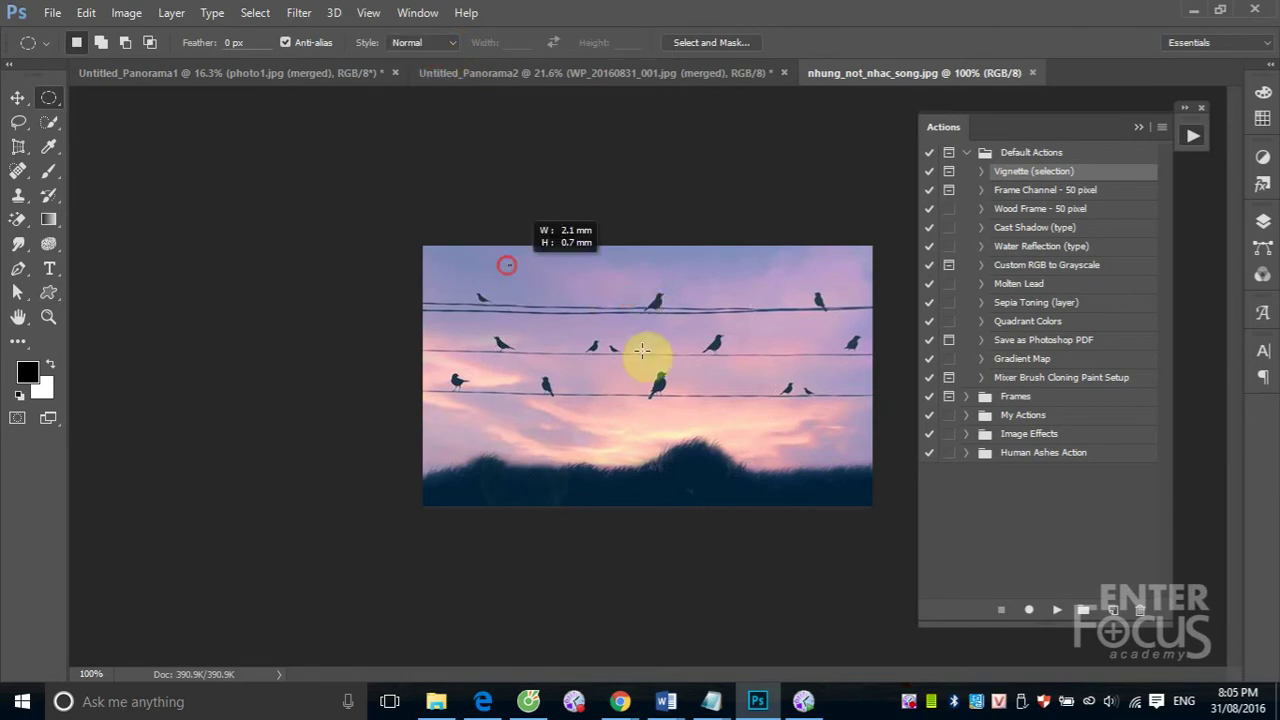
- Draw a large oval over the birds and play Vignette (selection) with a 5 px feather
drag(641, 350, 771, 456)
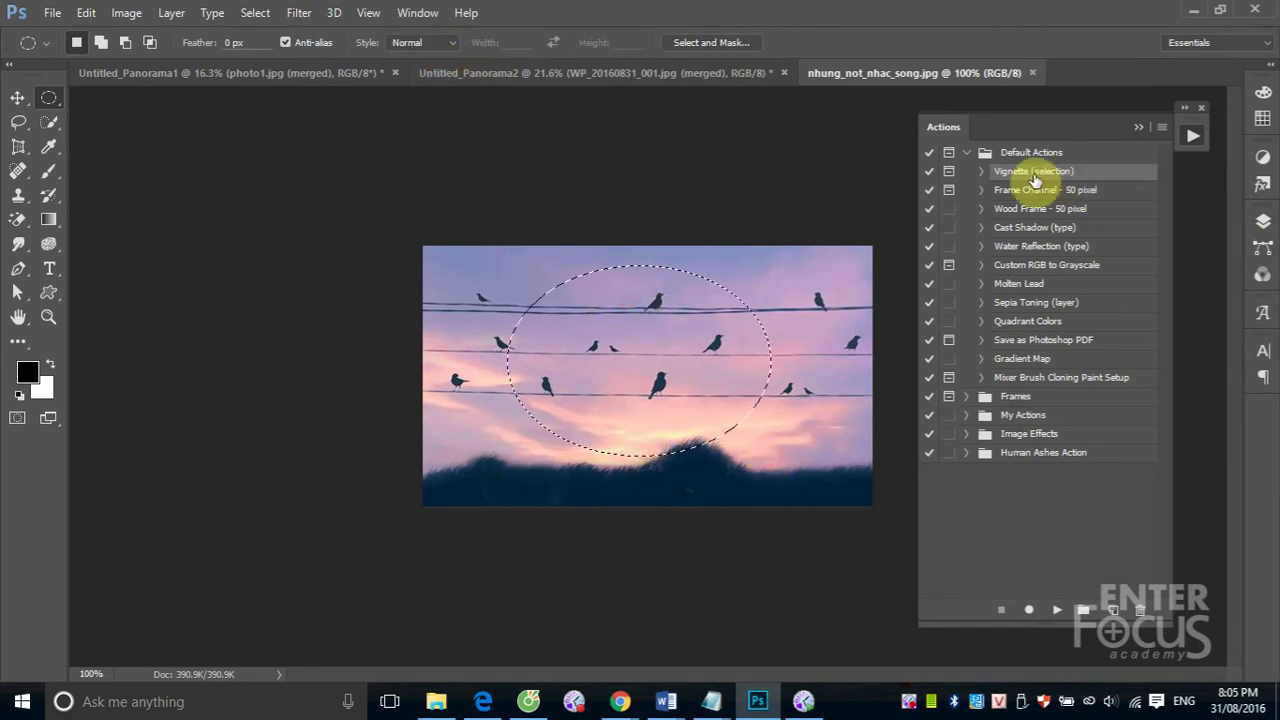
click(1057, 609)
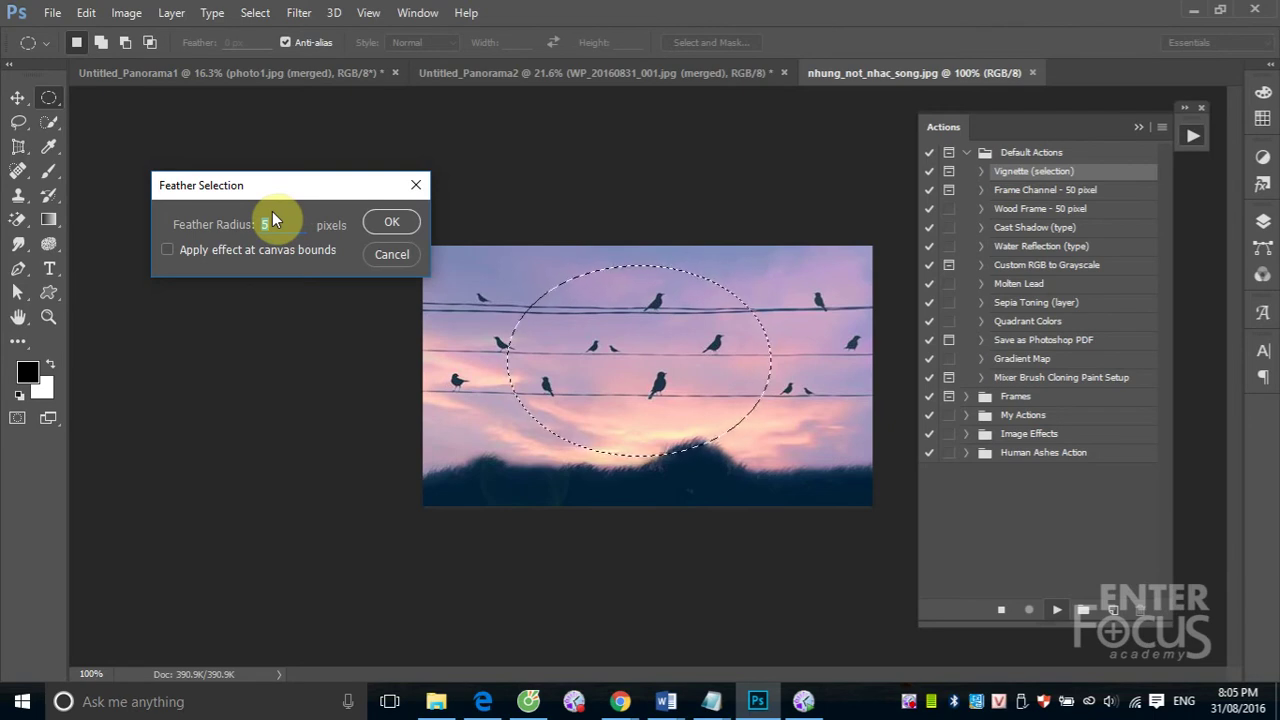
click(391, 222)
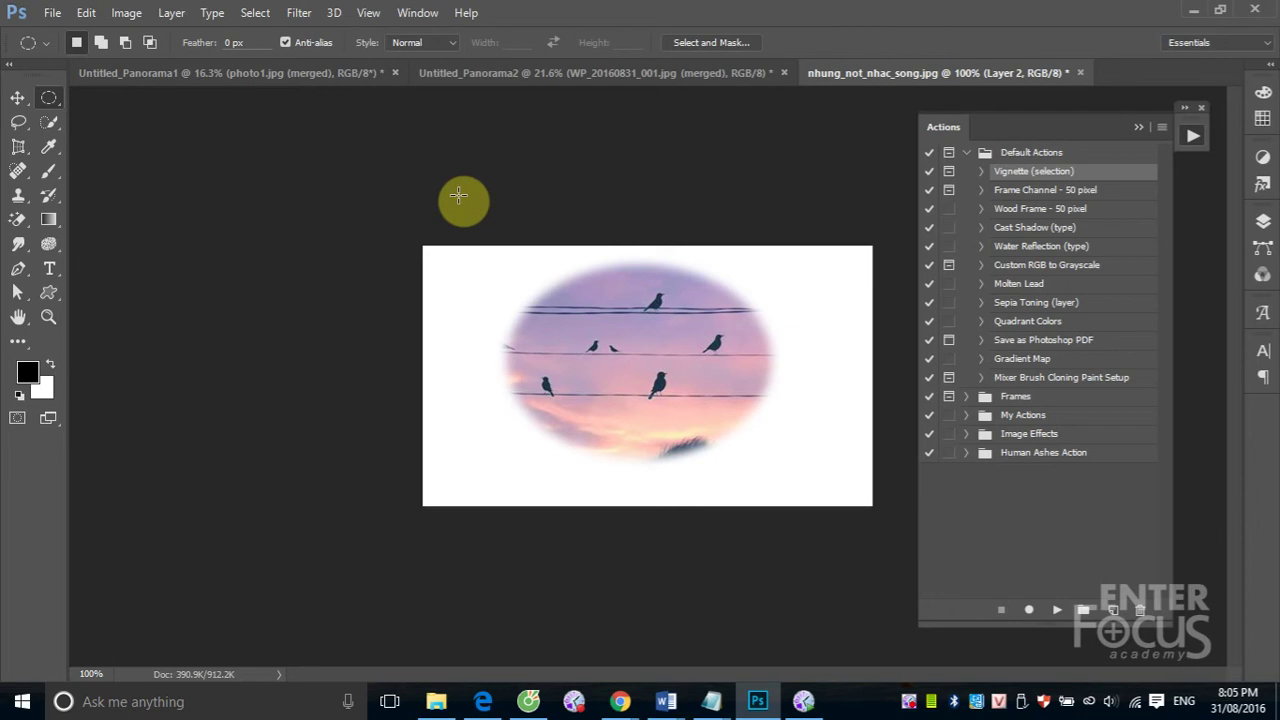
- Undo the vignette and play Wood Frame - 50 pixel, continuing past the size warning
key(F12)
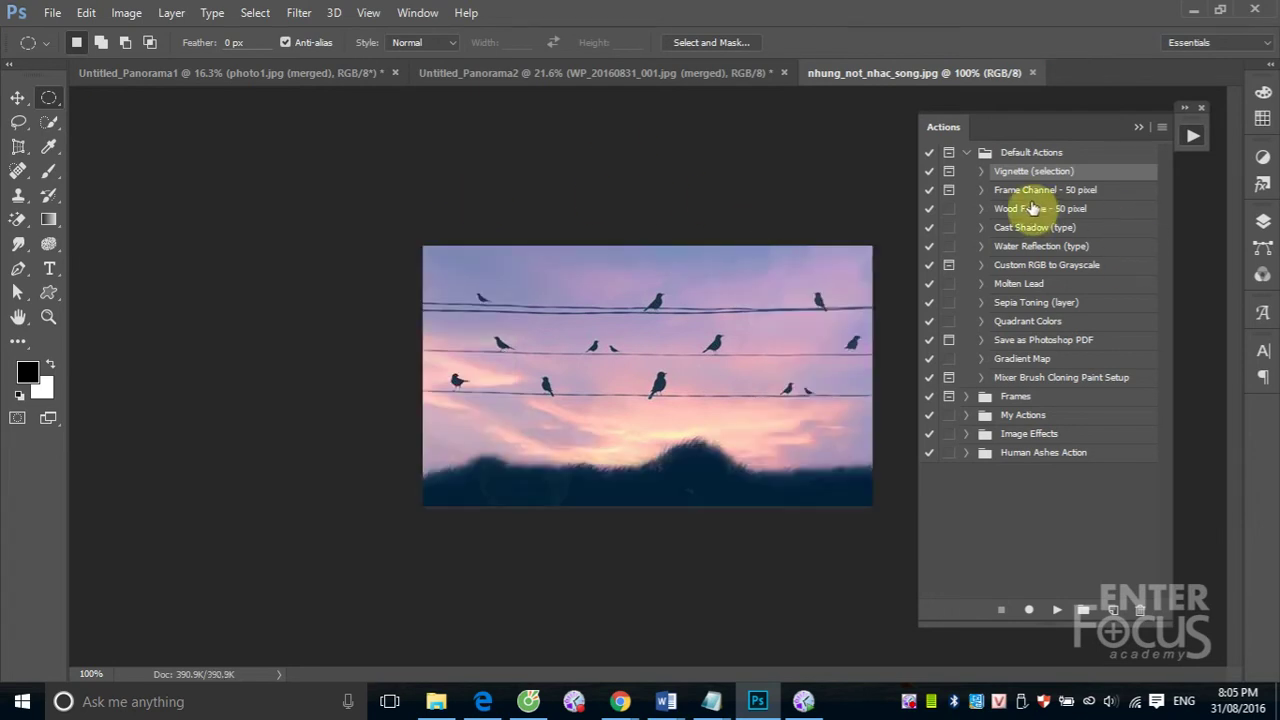
click(1057, 208)
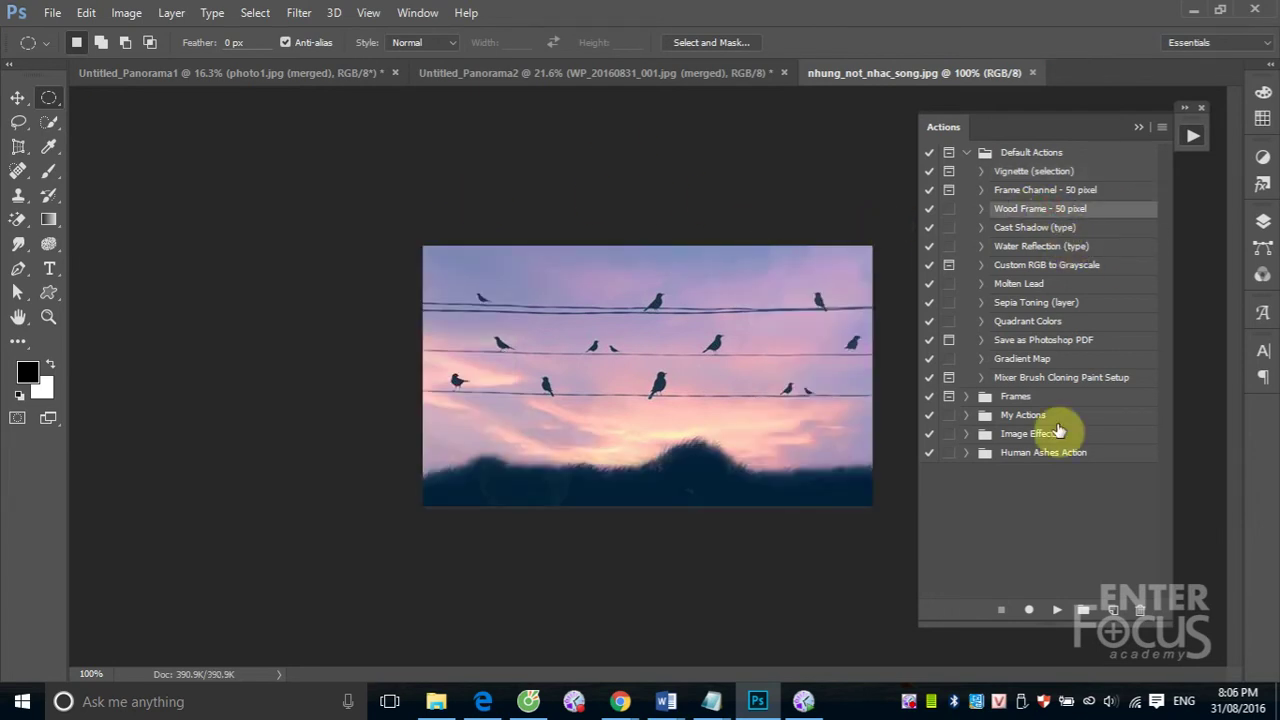
click(1058, 611)
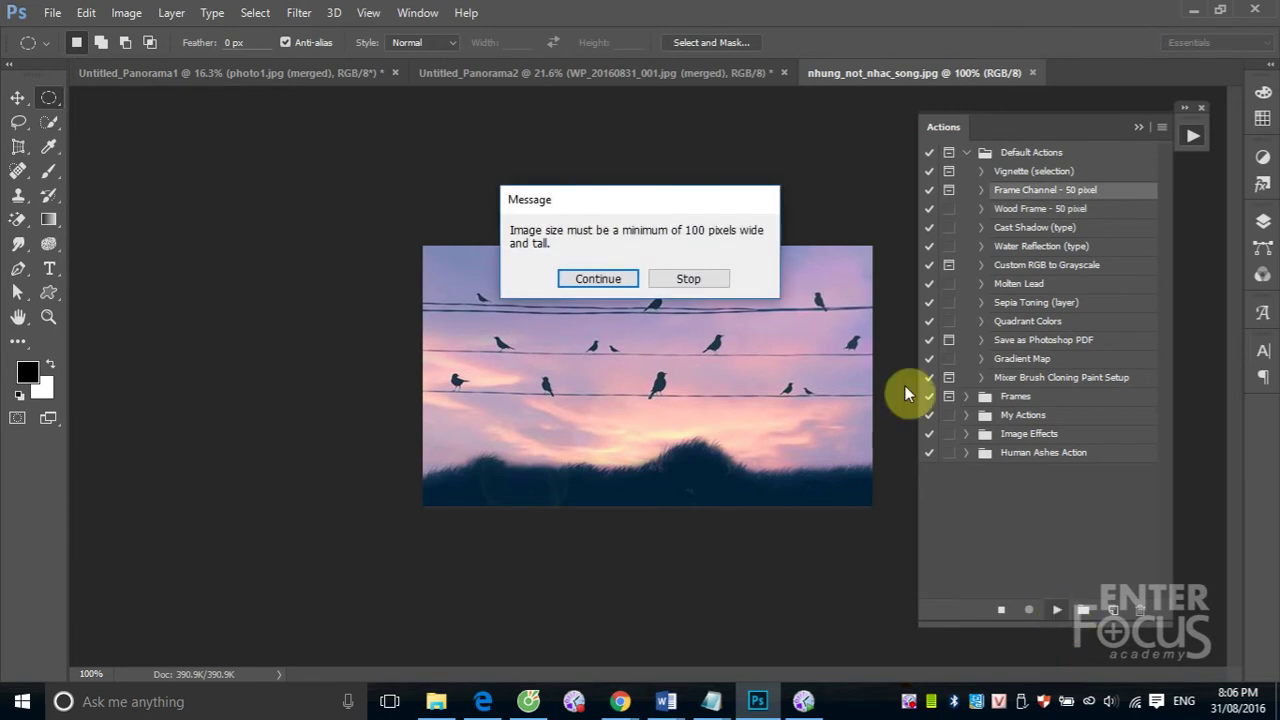
click(598, 279)
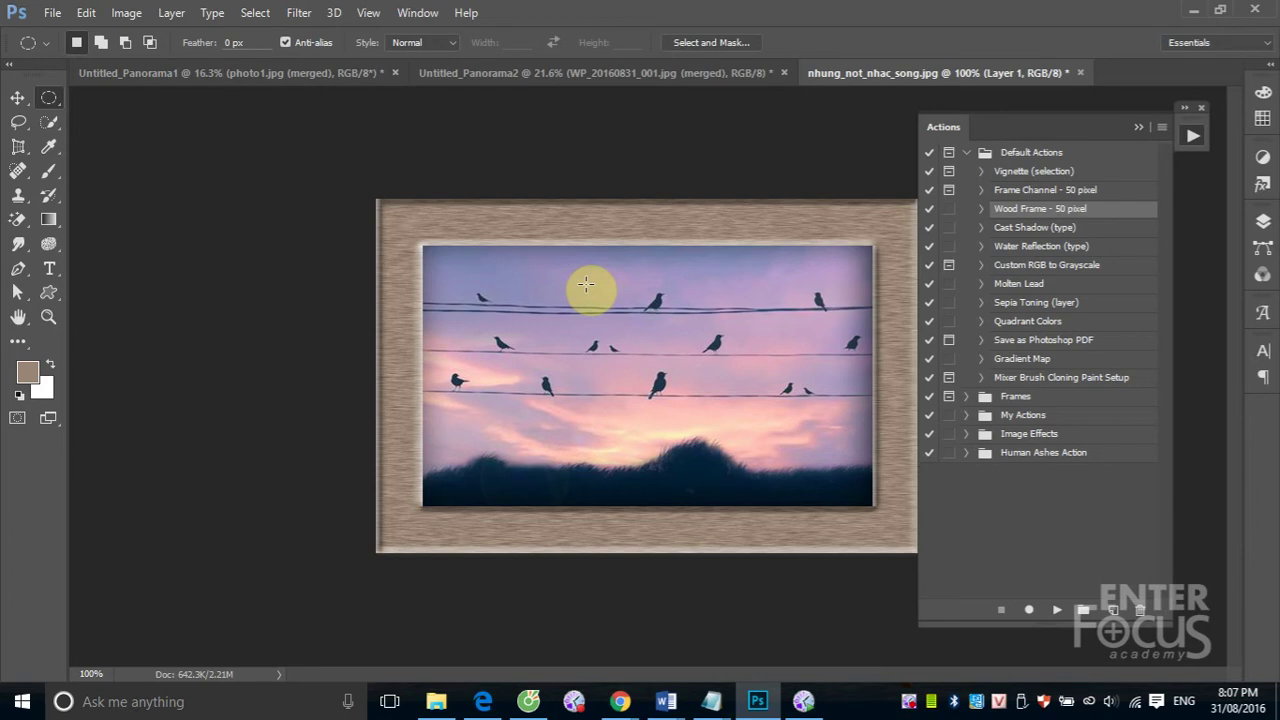
click(1160, 129)
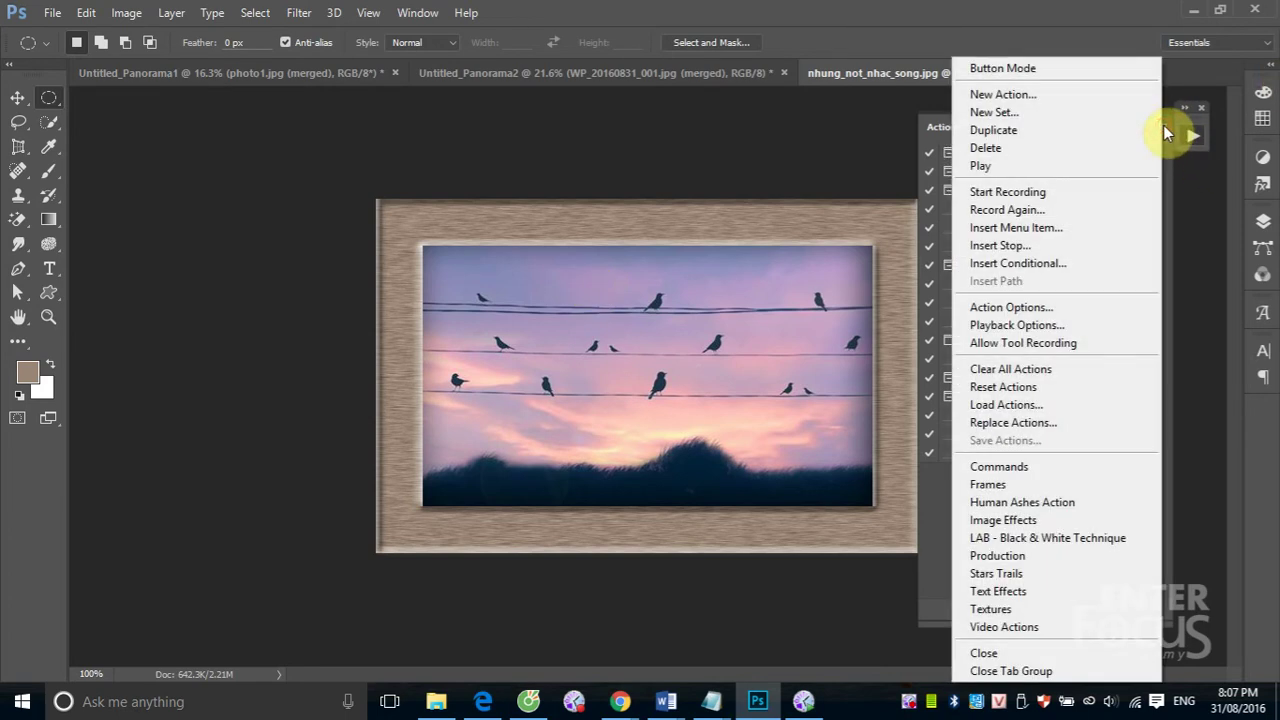
click(1207, 229)
click(1162, 127)
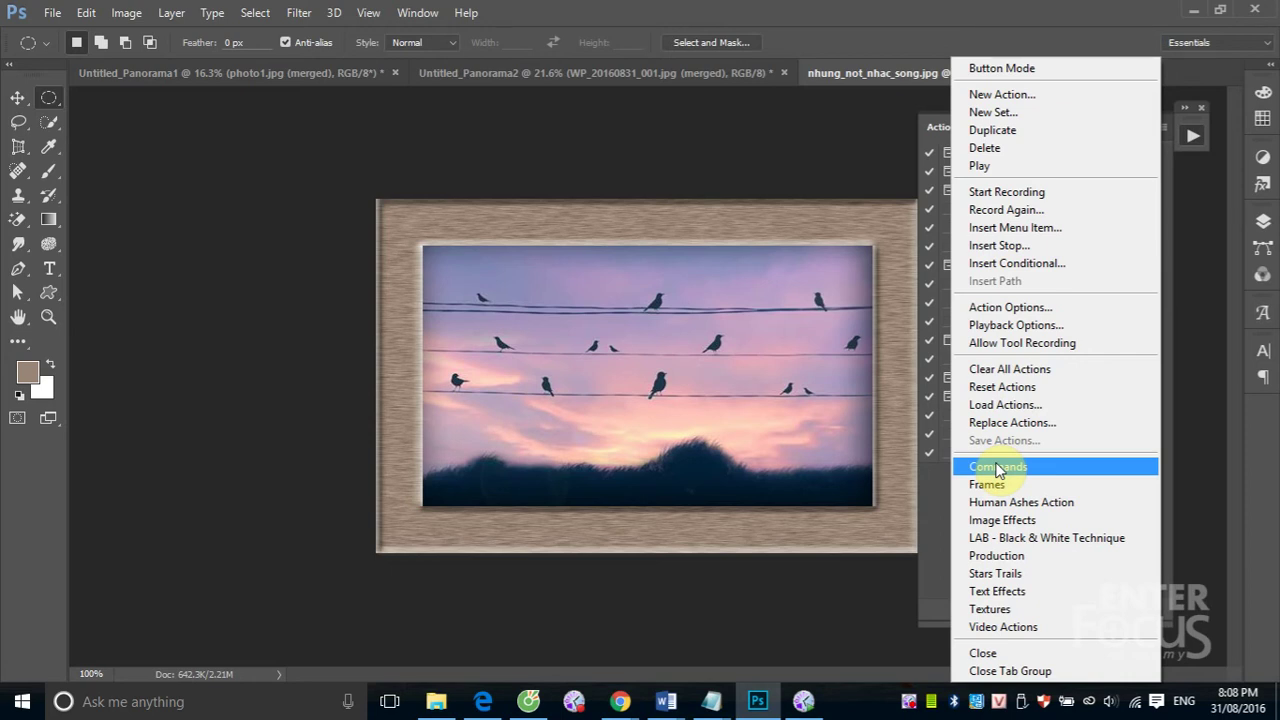
click(614, 166)
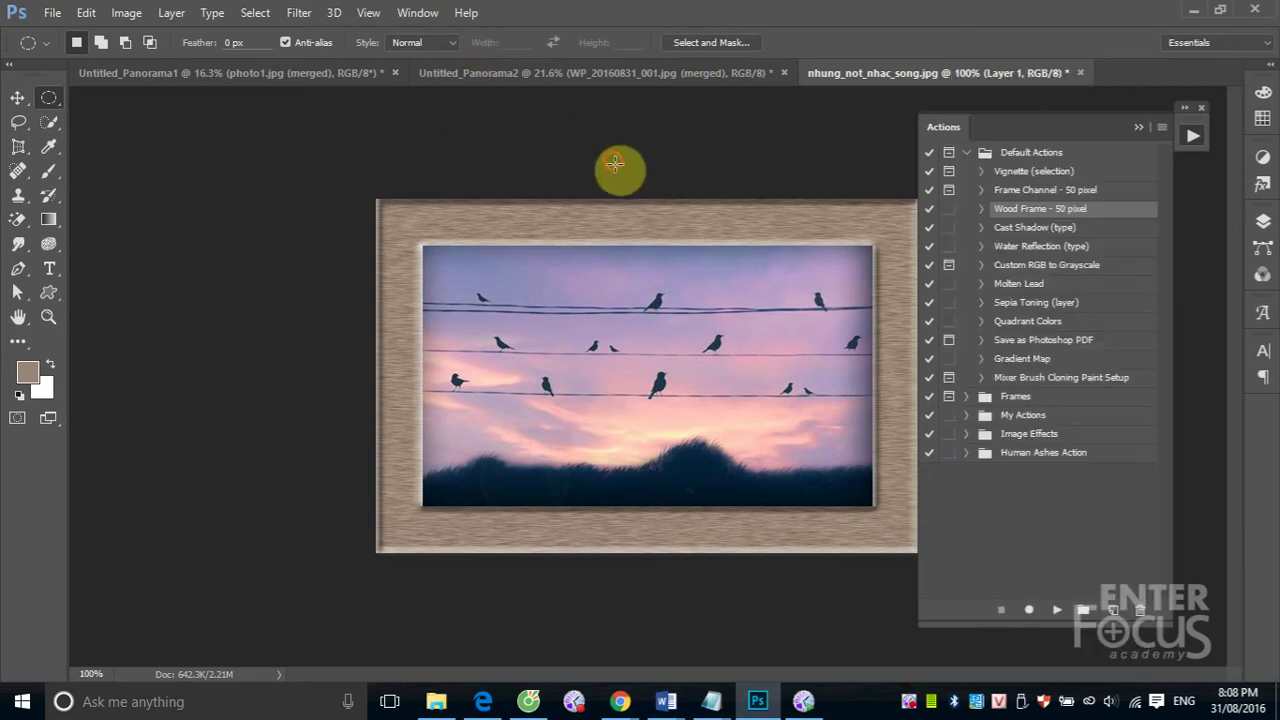
- Revert the photo, then play Frames > Waves Frame and accept its wave settings
key(F12)
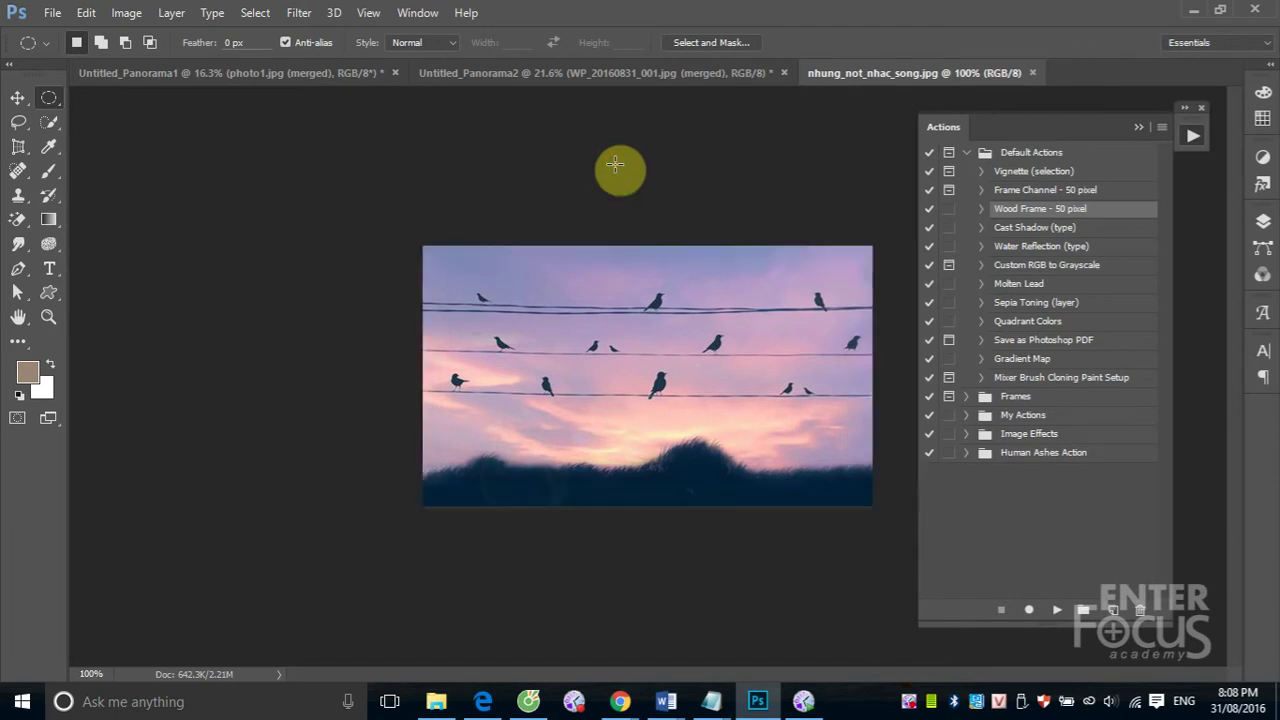
click(966, 152)
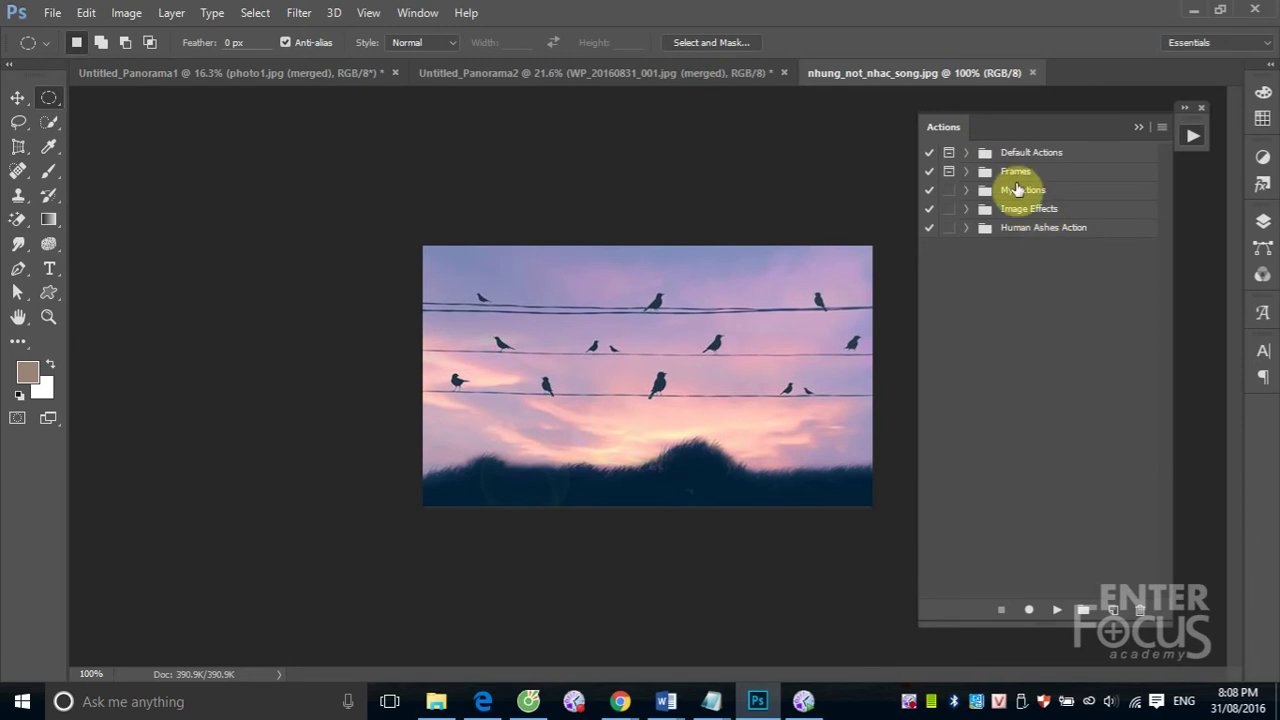
click(1015, 171)
click(966, 171)
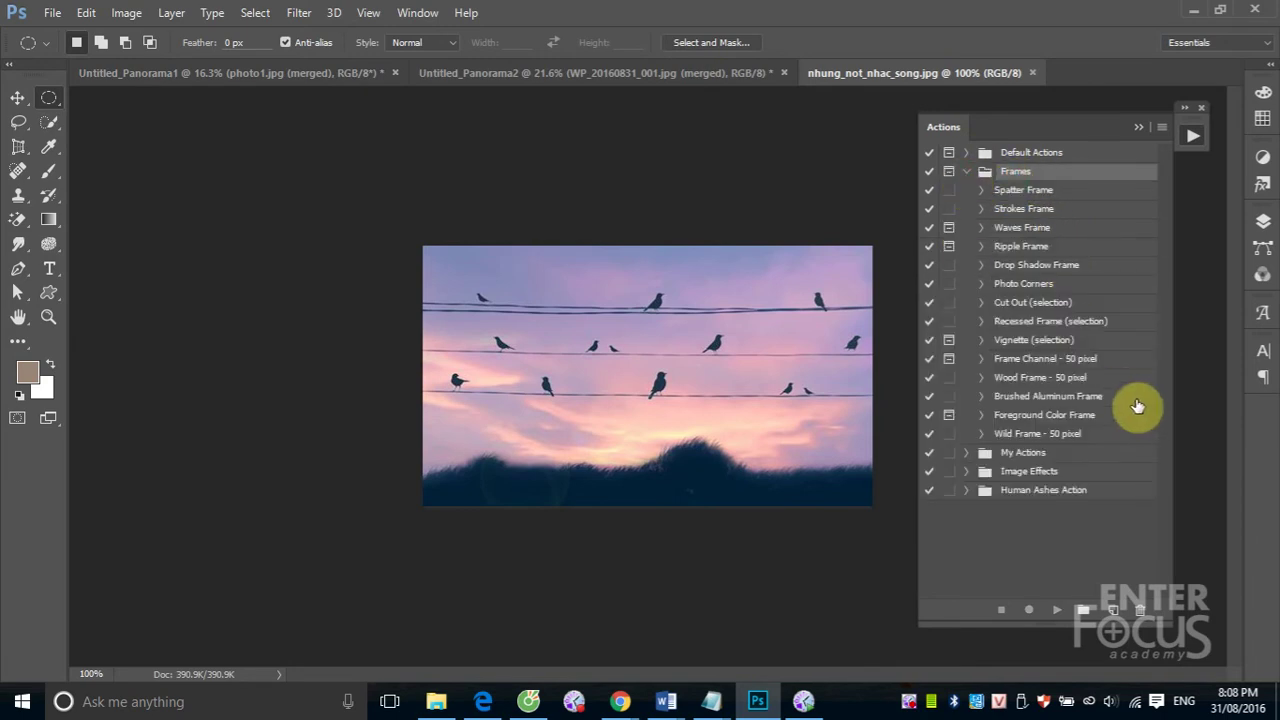
click(1040, 228)
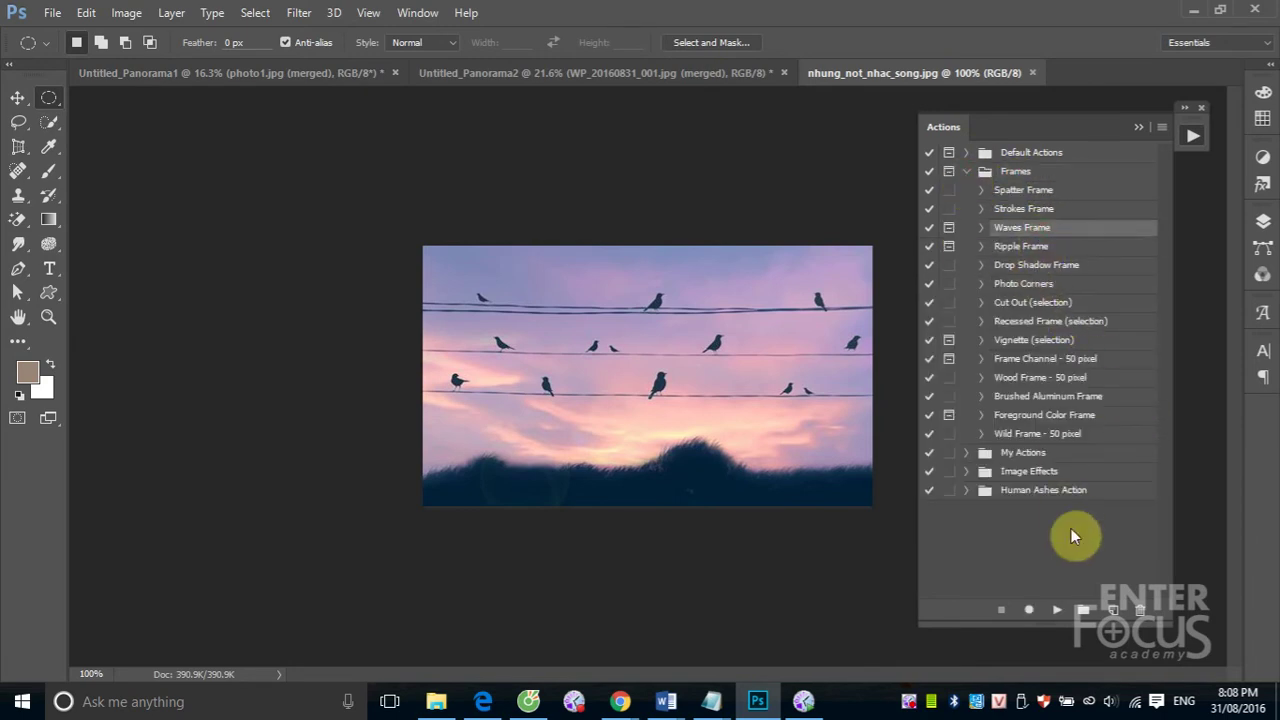
click(1057, 609)
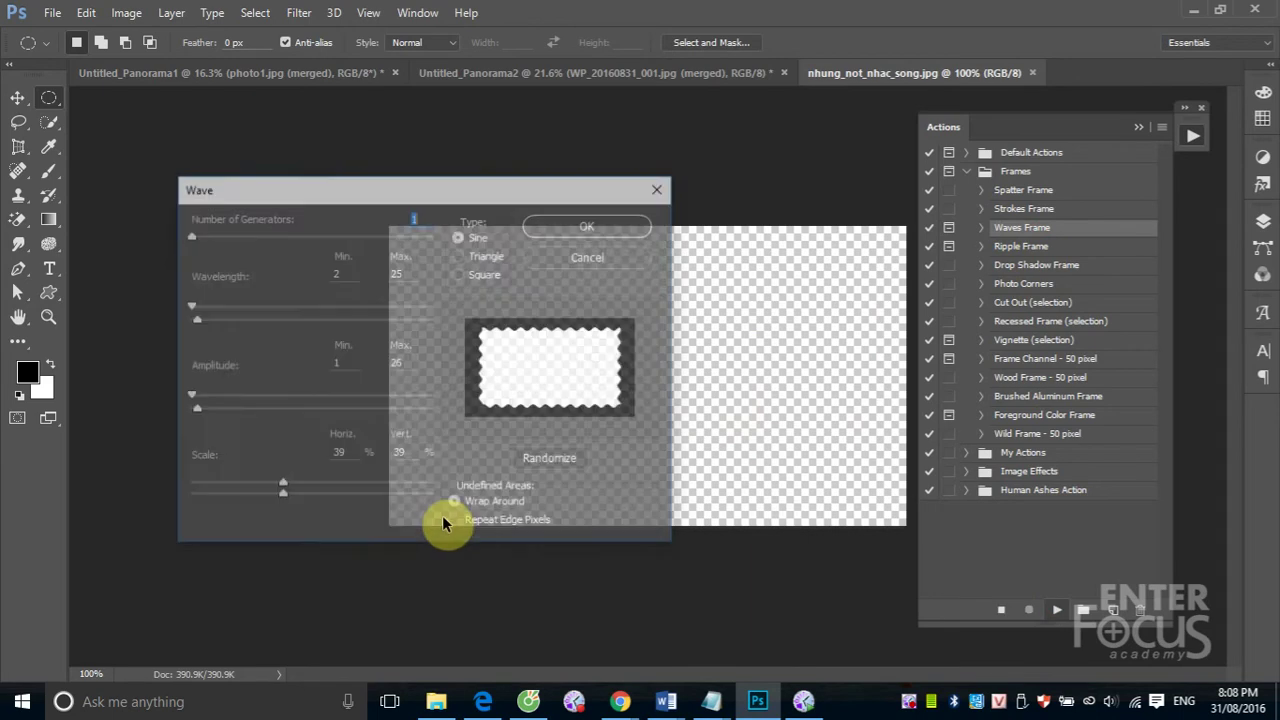
click(574, 225)
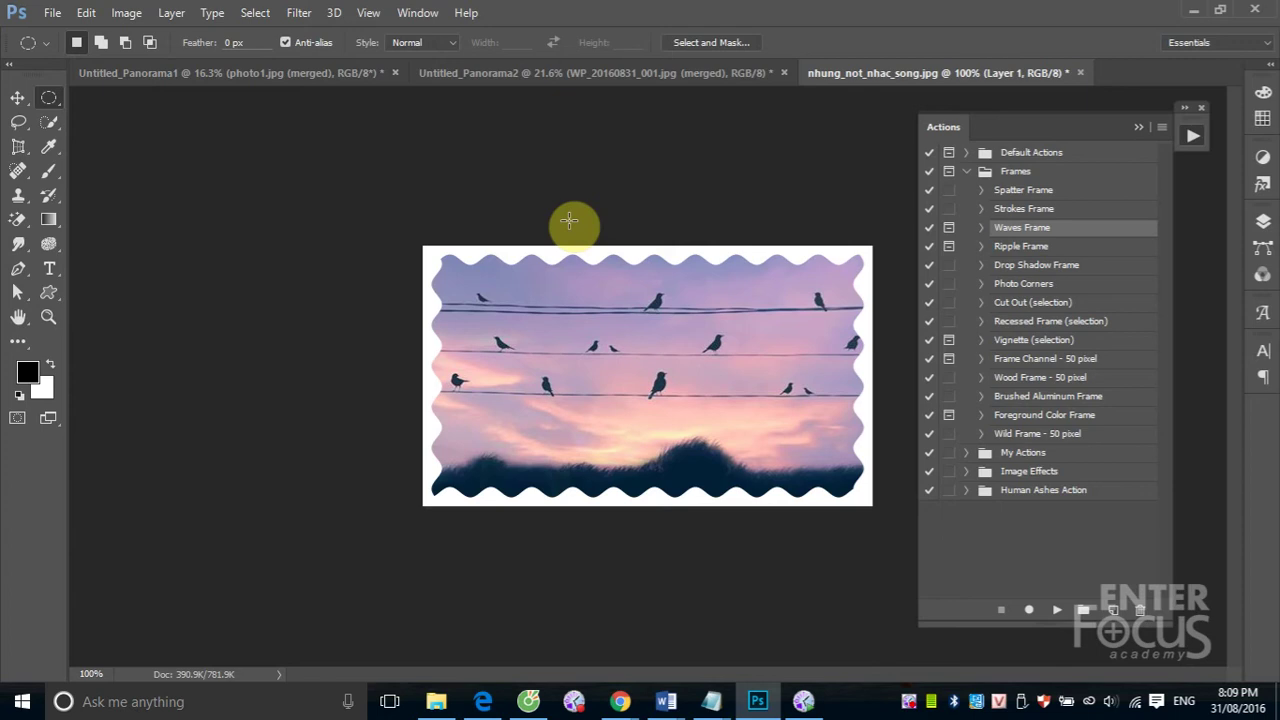
- Undo the waves frame and turn on the dialog toggle for Waves Frame's Wave step
key(F12)
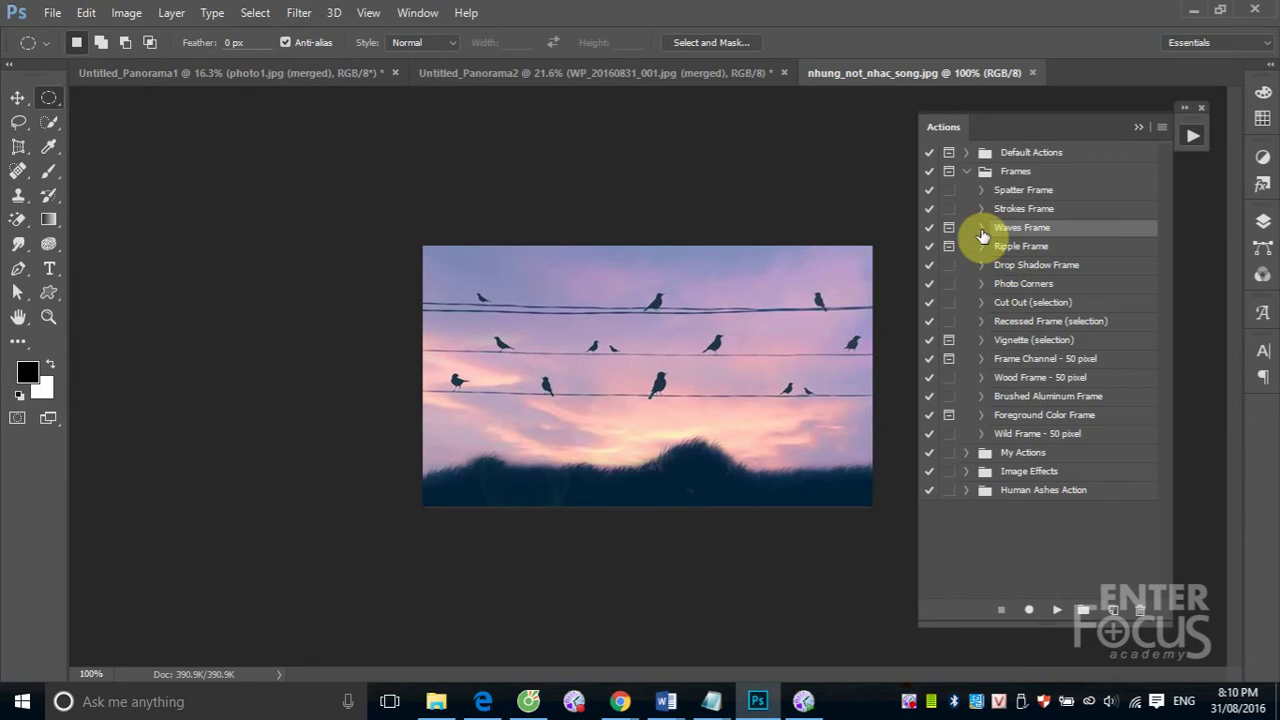
click(981, 230)
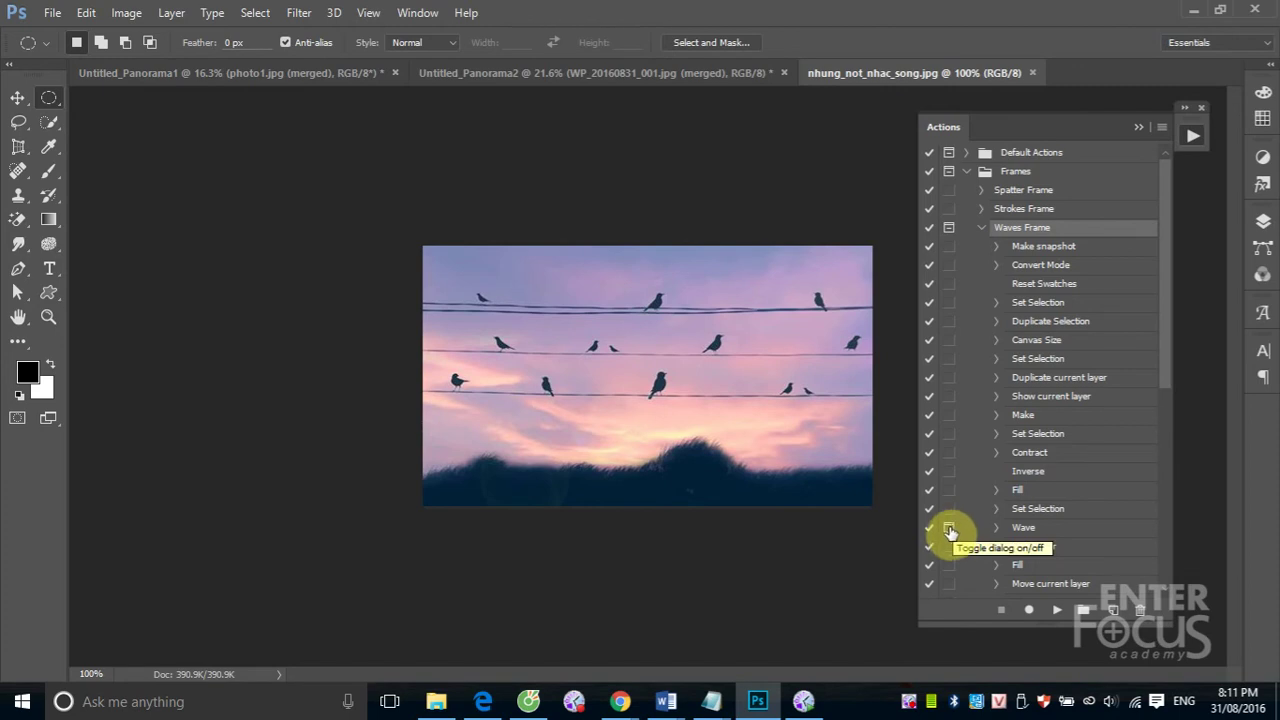
click(949, 528)
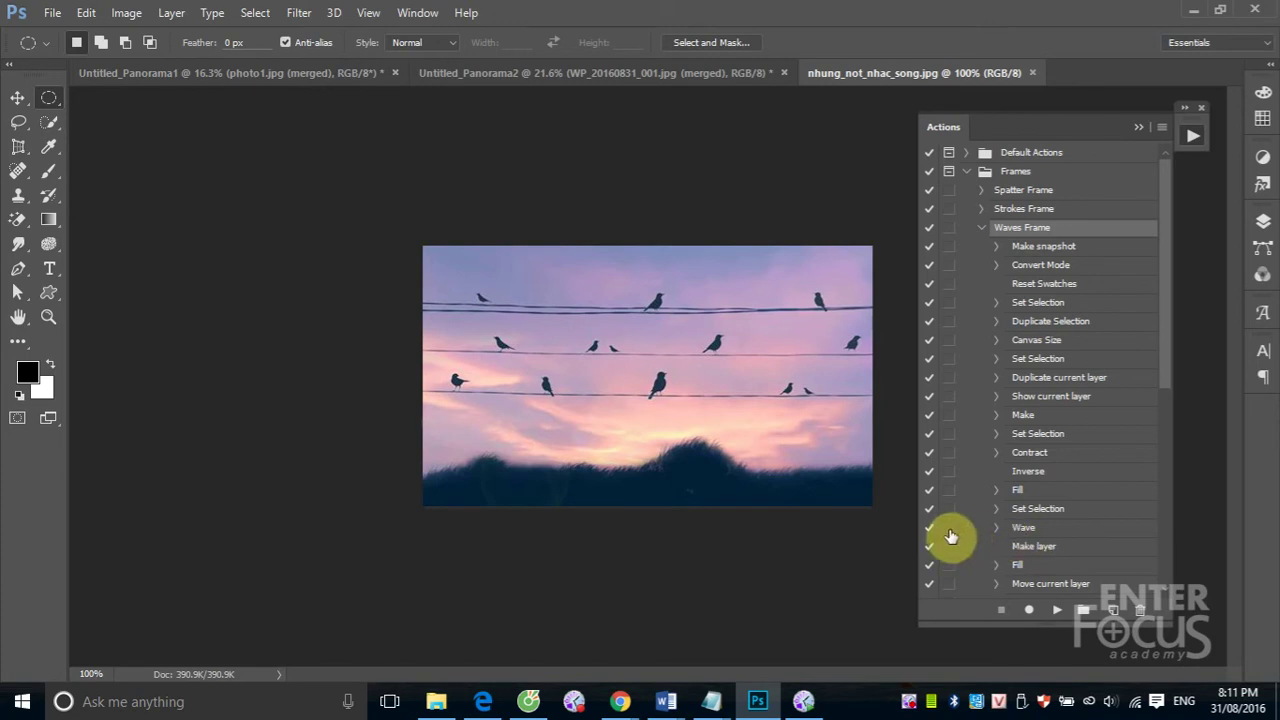
click(949, 528)
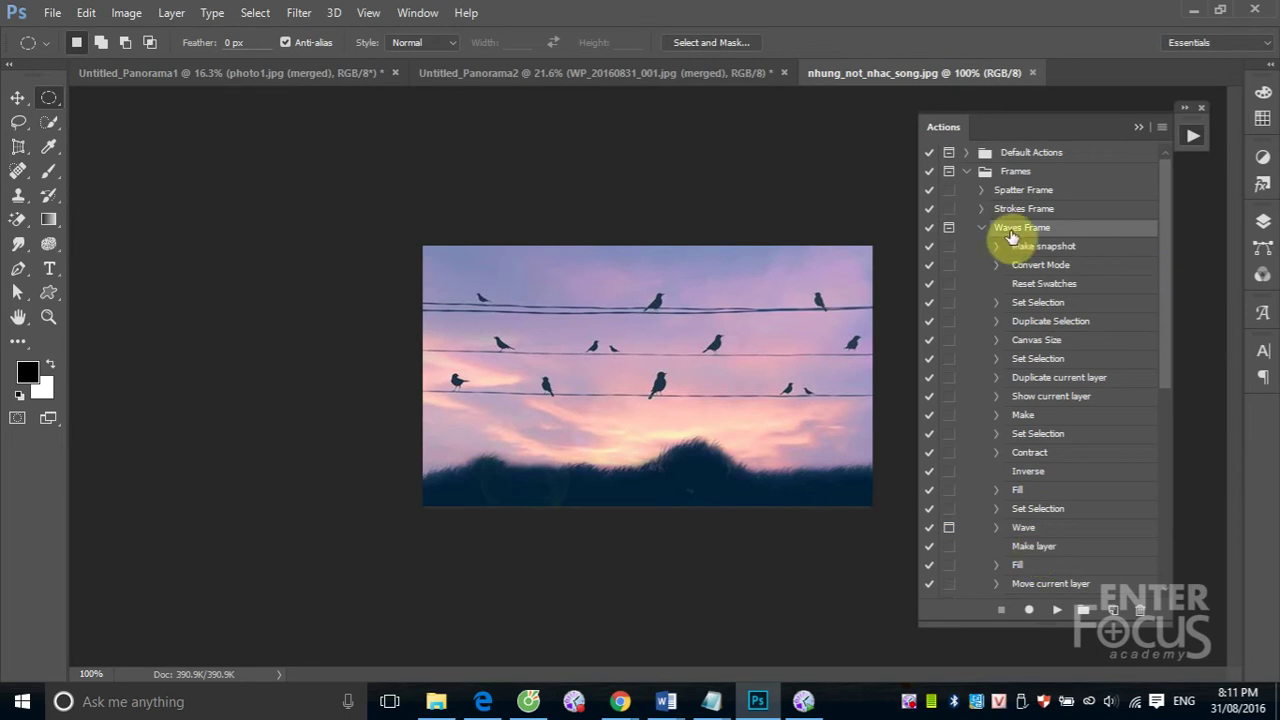
click(1022, 227)
click(1057, 610)
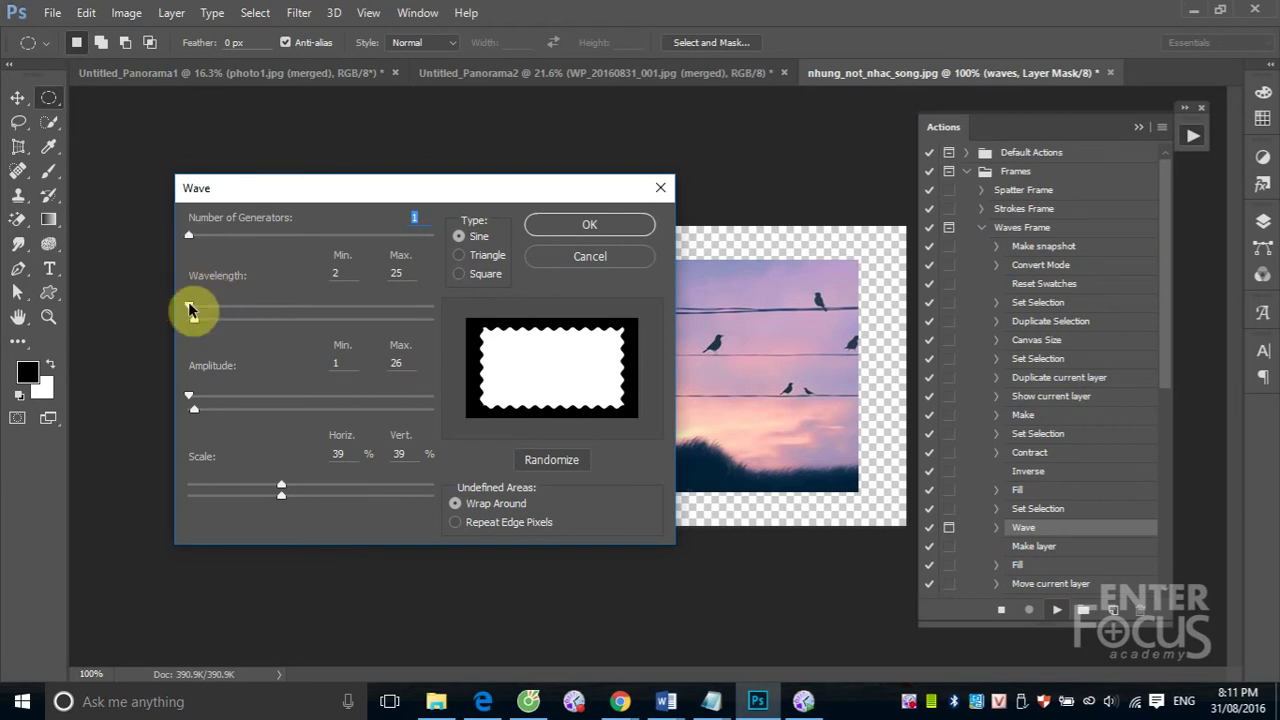
drag(194, 410, 188, 410)
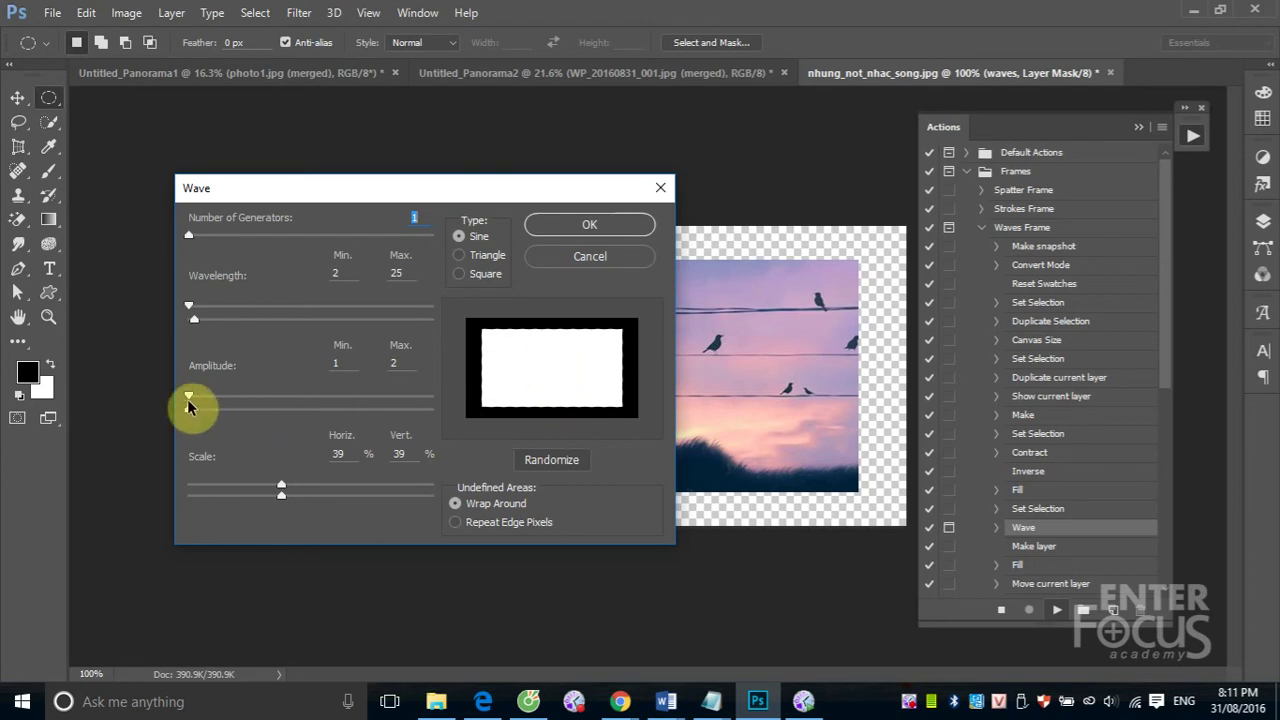
mouse_move(191, 413)
mouse_down()
mouse_move(244, 411)
mouse_move(195, 410)
mouse_up()
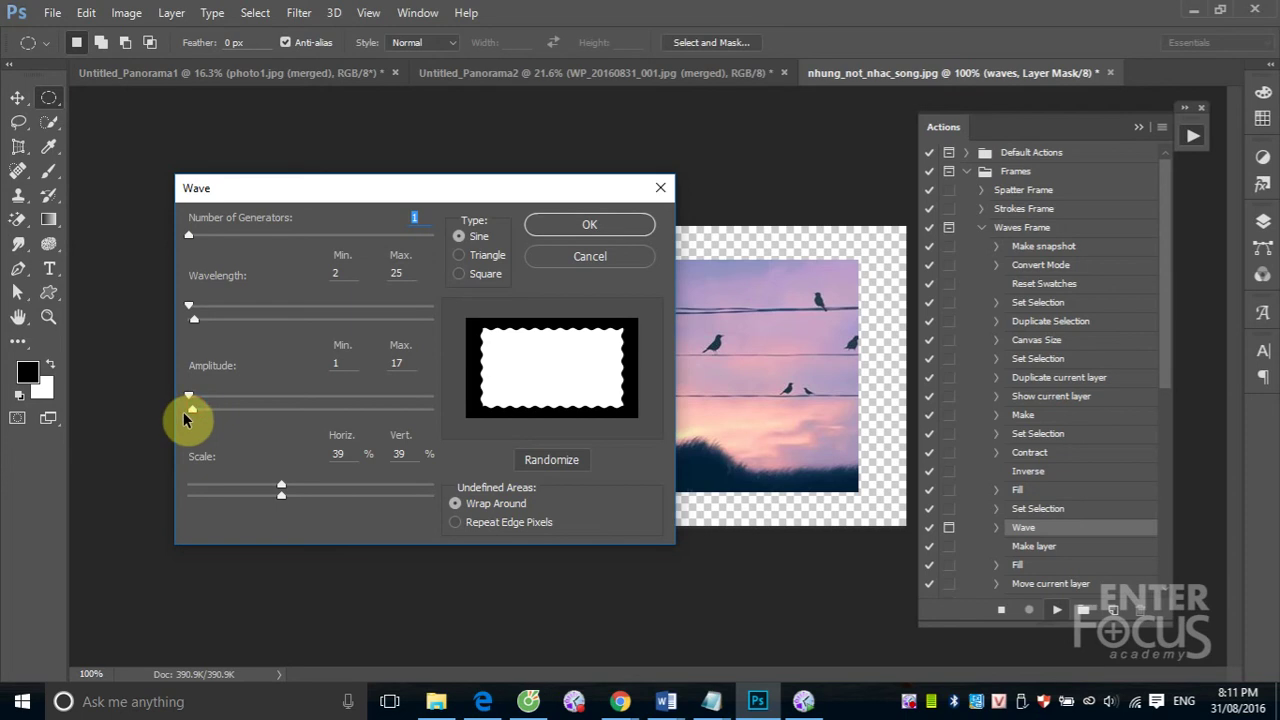
mouse_move(189, 396)
mouse_down()
mouse_move(319, 401)
mouse_move(252, 390)
mouse_move(185, 400)
mouse_up()
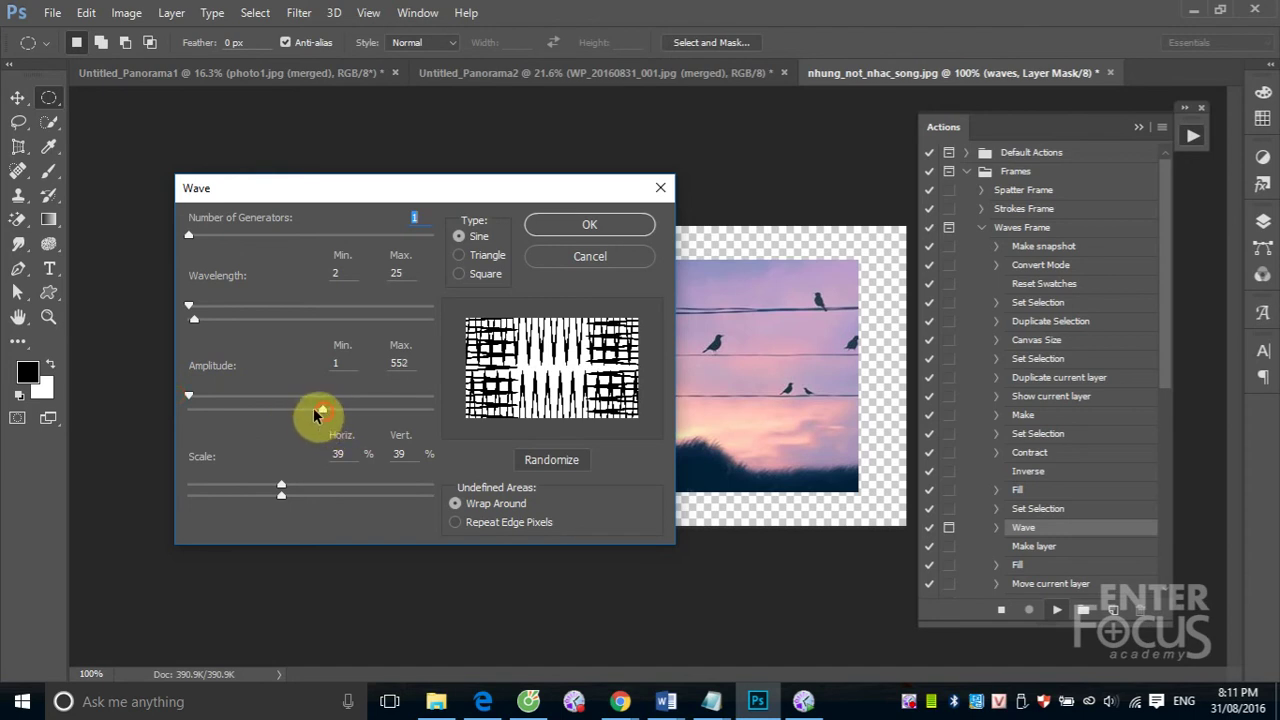
drag(315, 415, 194, 414)
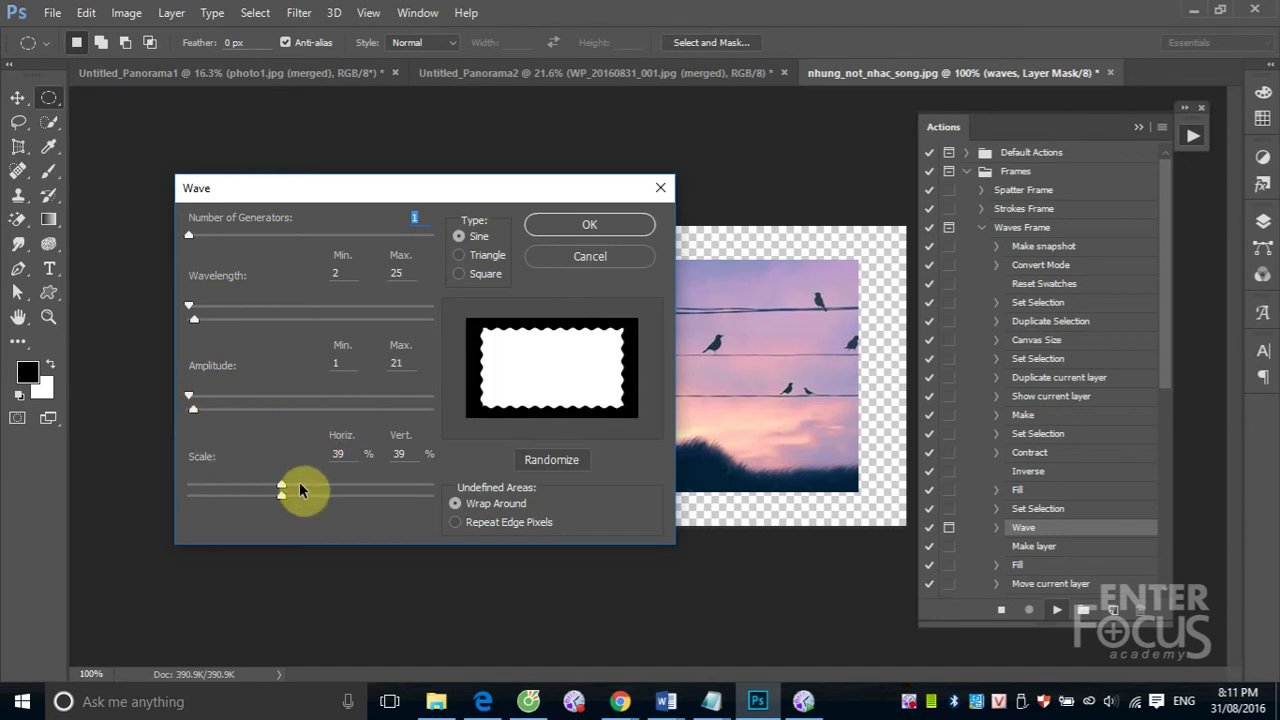
mouse_move(281, 488)
mouse_down()
mouse_move(266, 489)
mouse_move(325, 498)
mouse_move(197, 497)
mouse_move(214, 490)
mouse_up()
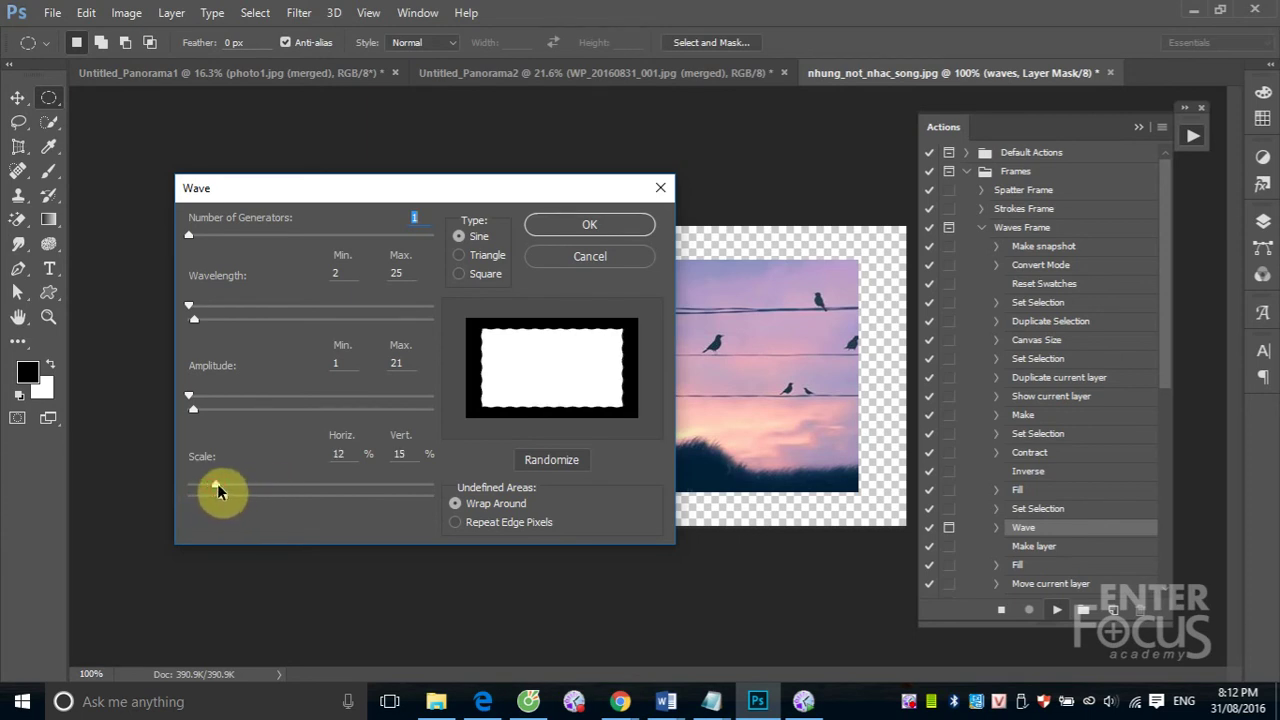
drag(223, 496, 227, 484)
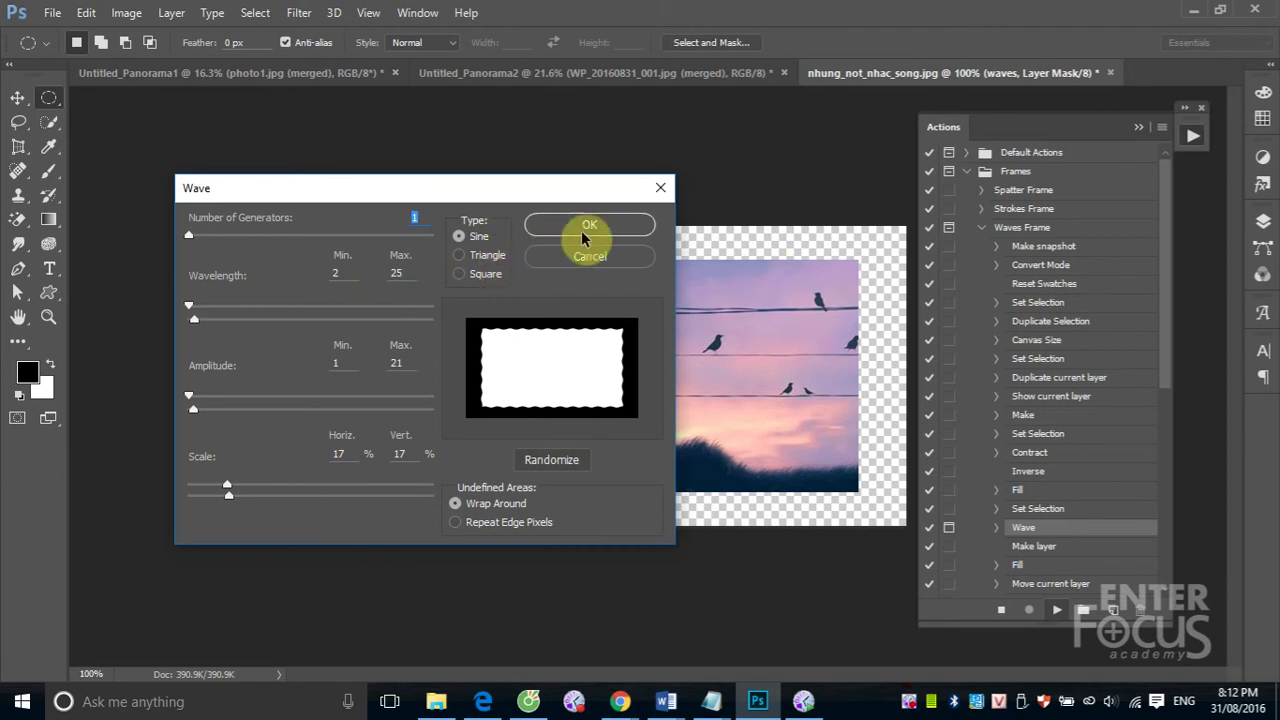
mouse_move(189, 237)
mouse_down()
mouse_move(208, 234)
mouse_move(187, 223)
mouse_up()
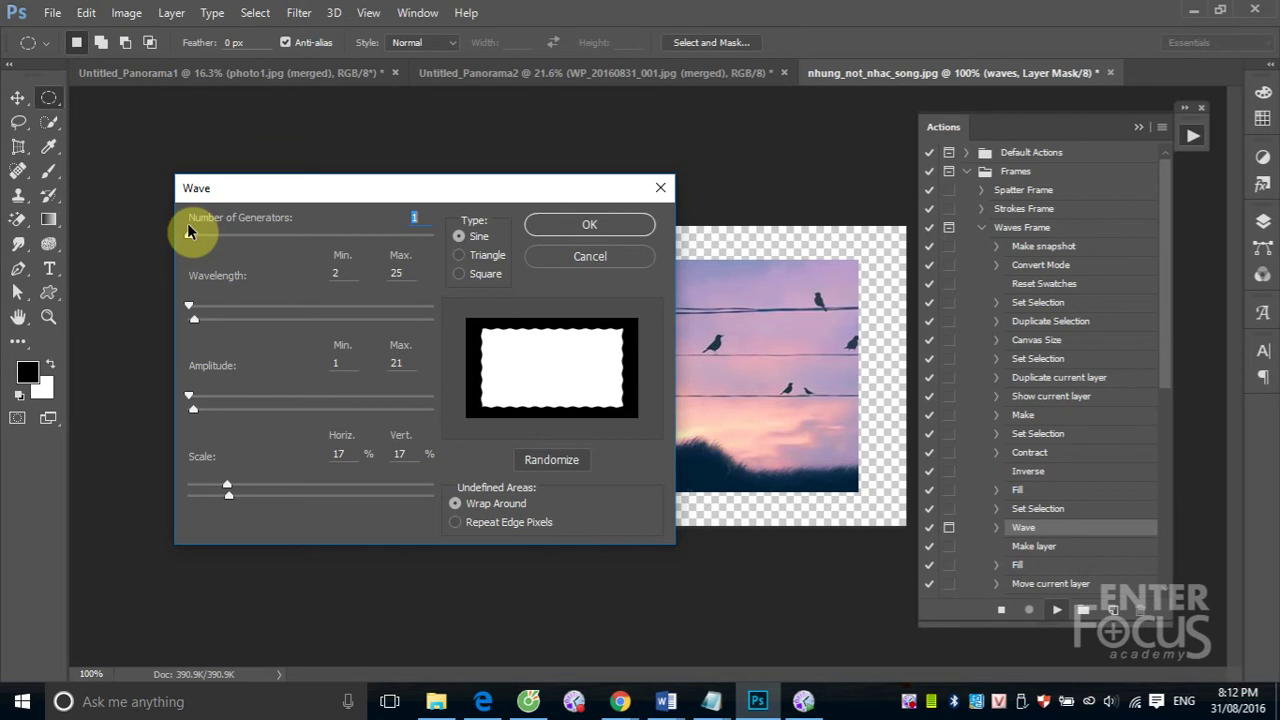
click(606, 224)
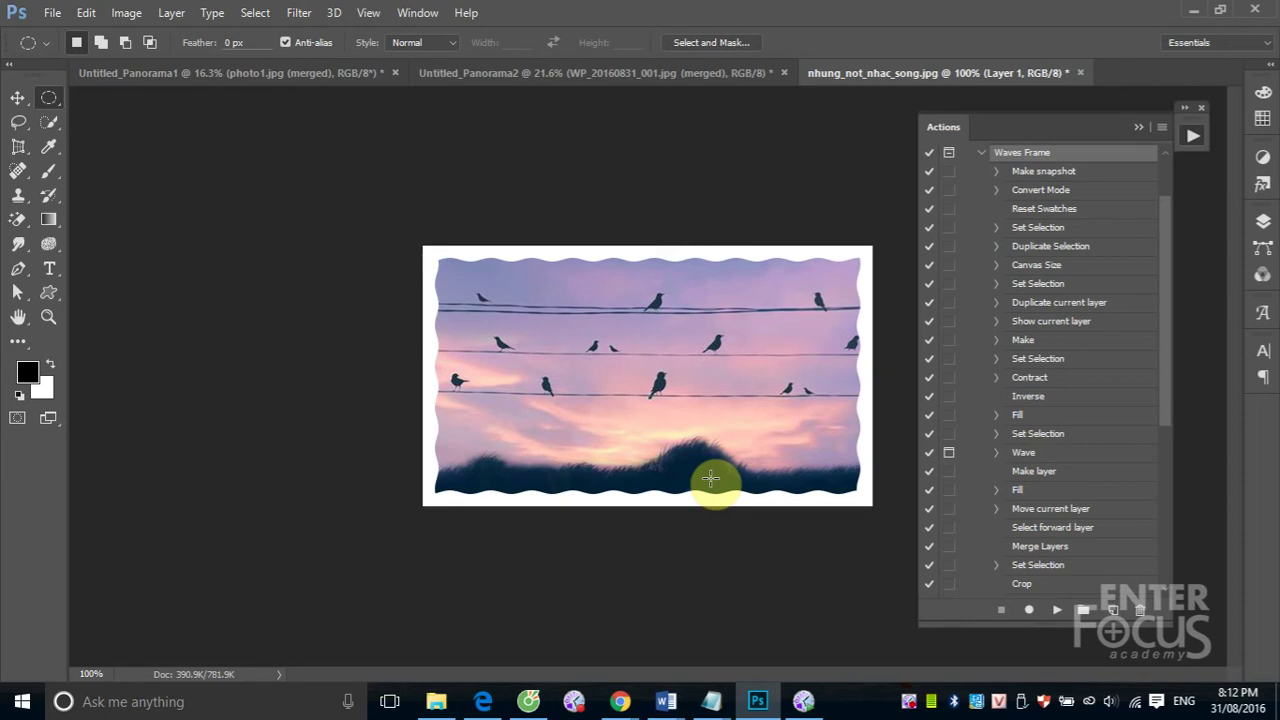
key(F12)
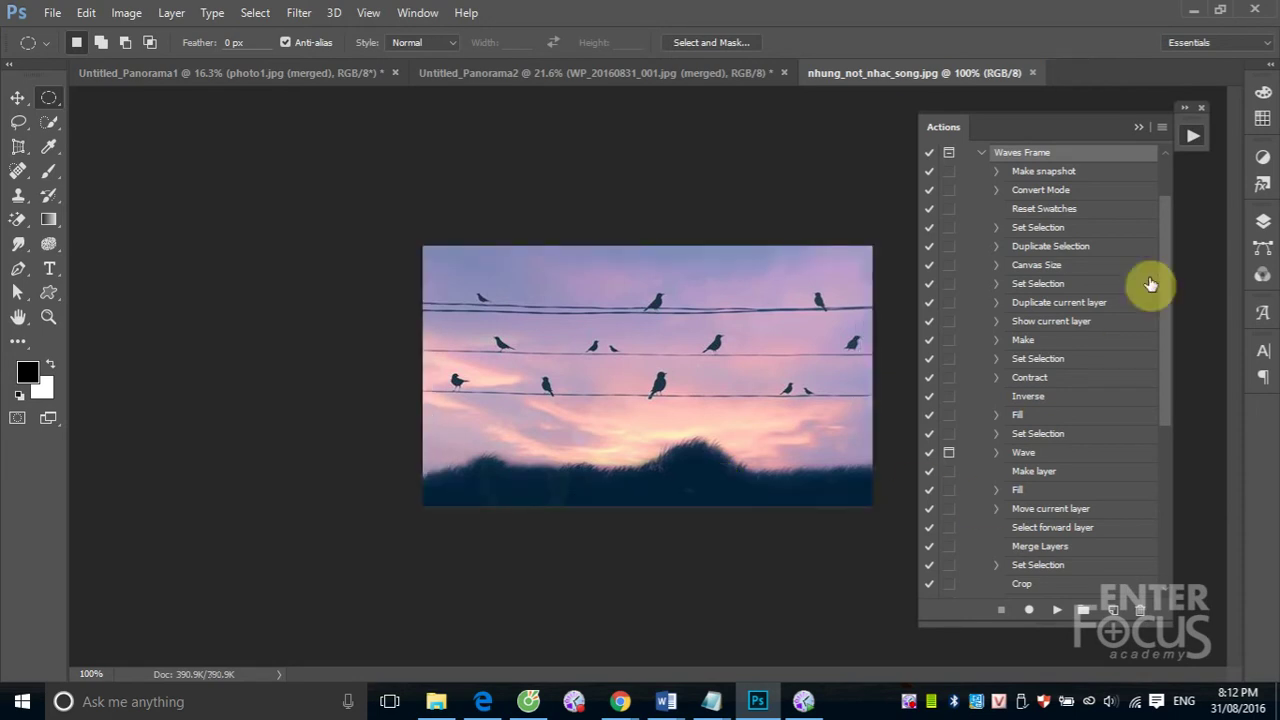
- Collapse Waves Frame, select and expand Ripple Frame, and play it on the photo
click(982, 153)
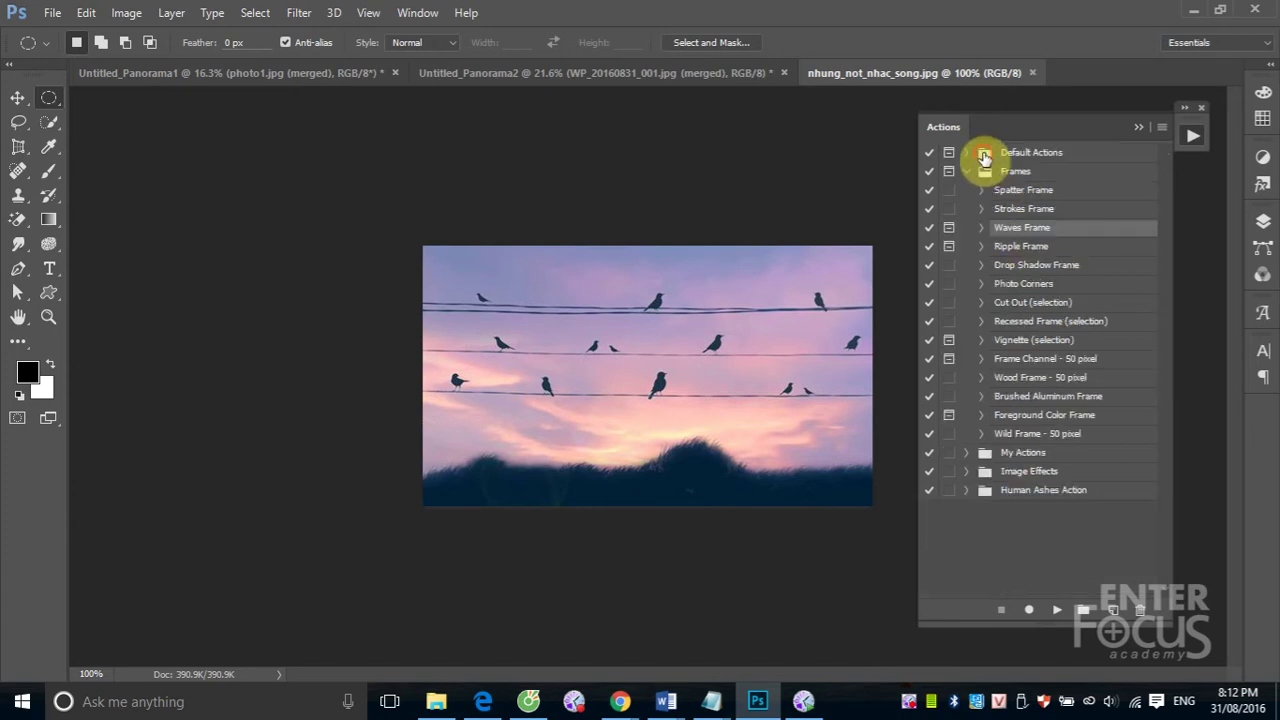
click(993, 252)
click(981, 247)
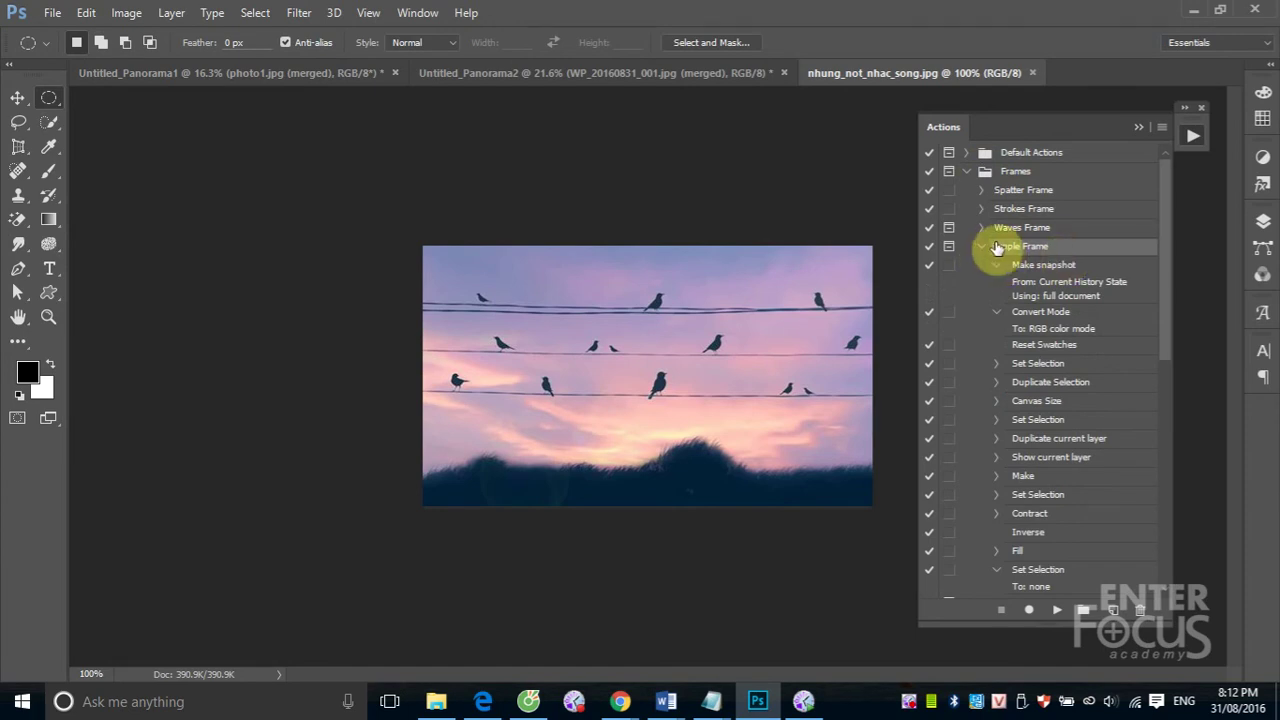
drag(1164, 300, 1168, 349)
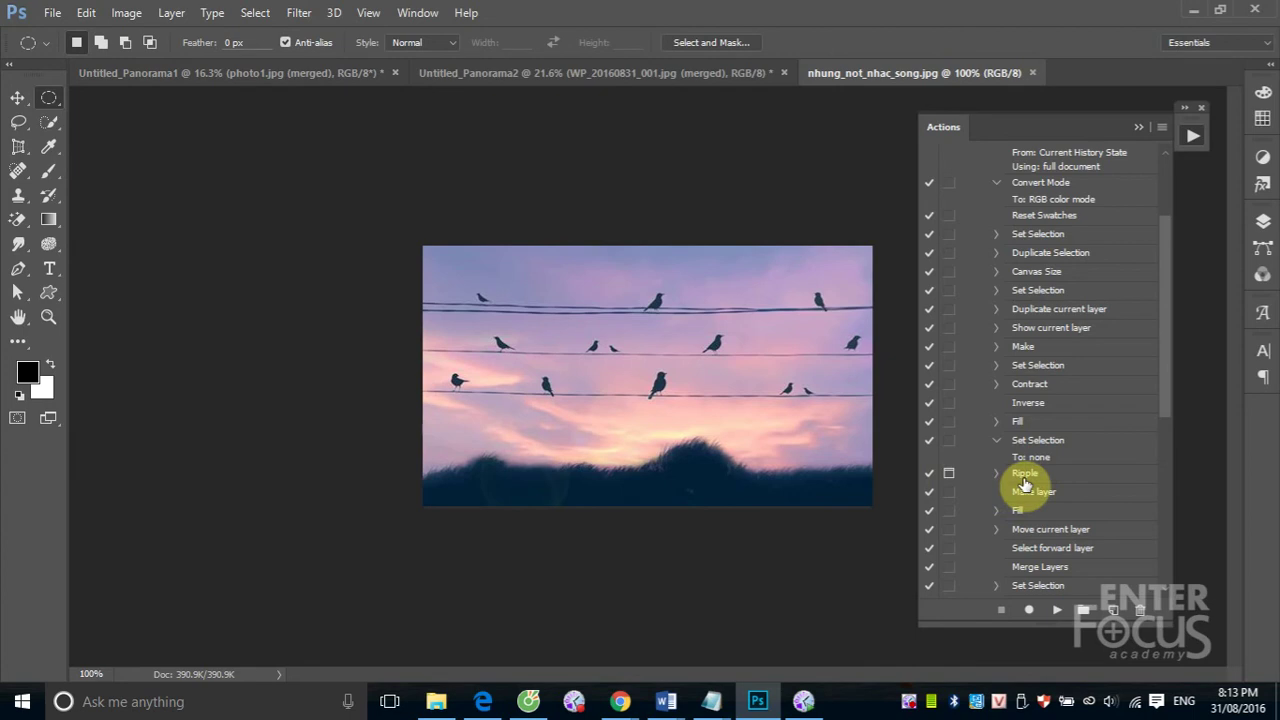
drag(1160, 394, 1165, 352)
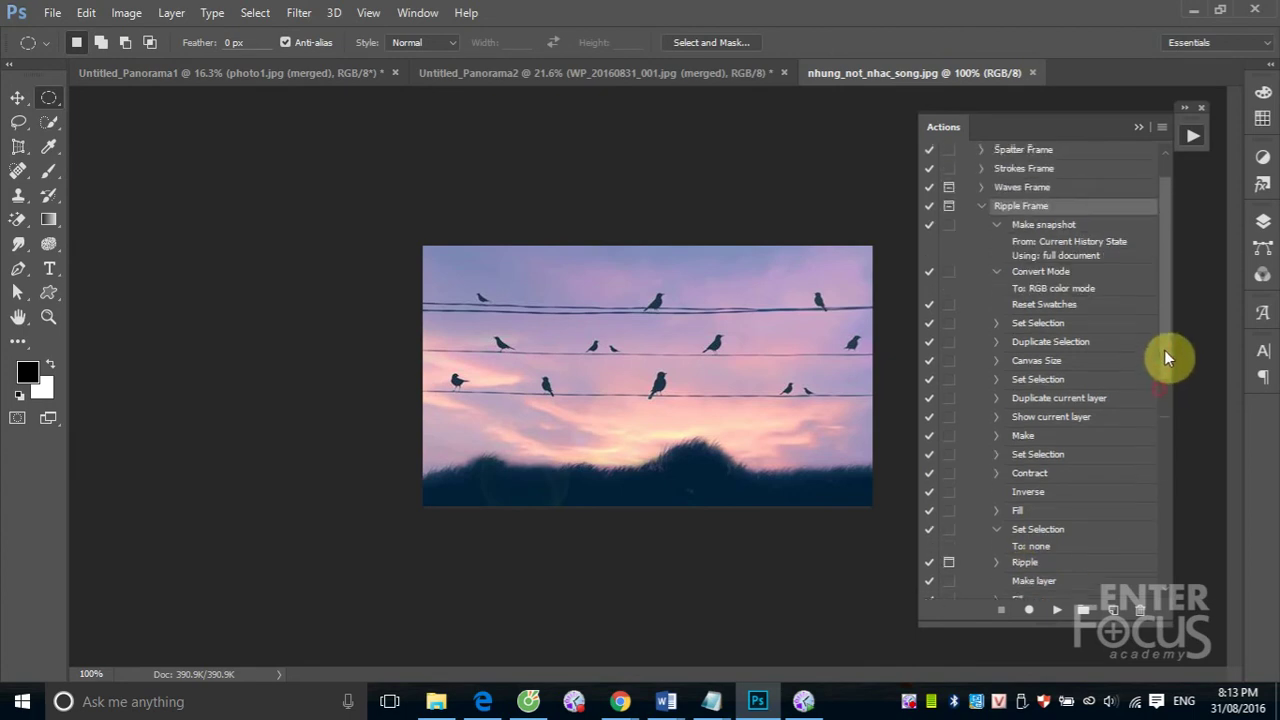
click(1057, 610)
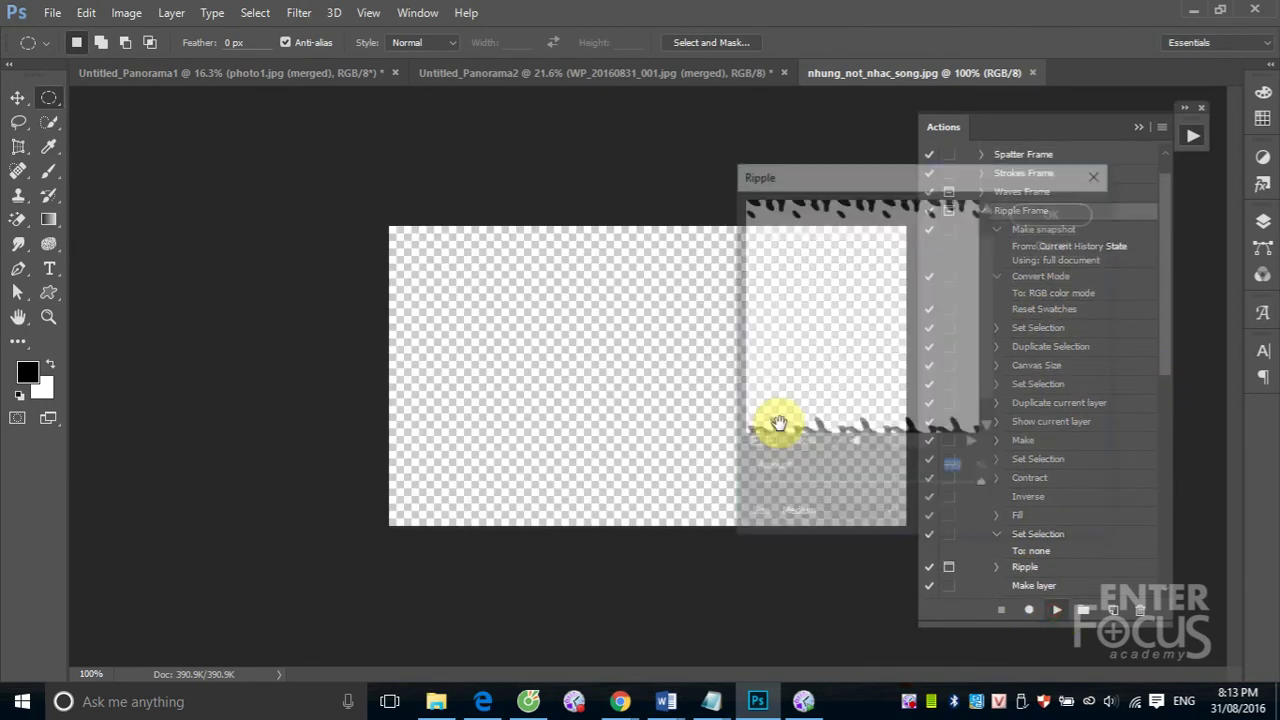
- Lower the Ripple amount from 999 to about 241% and apply it
mouse_move(757, 306)
mouse_down()
mouse_move(917, 371)
mouse_move(812, 250)
mouse_up()
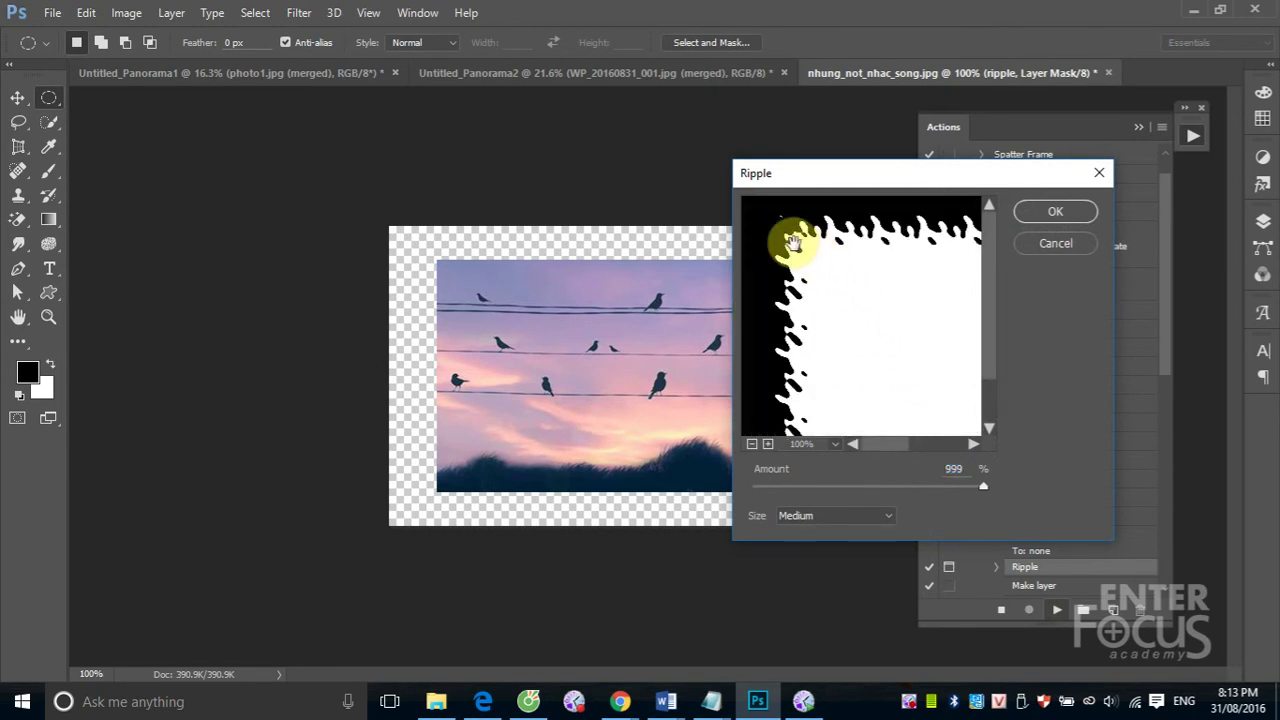
drag(985, 488, 894, 486)
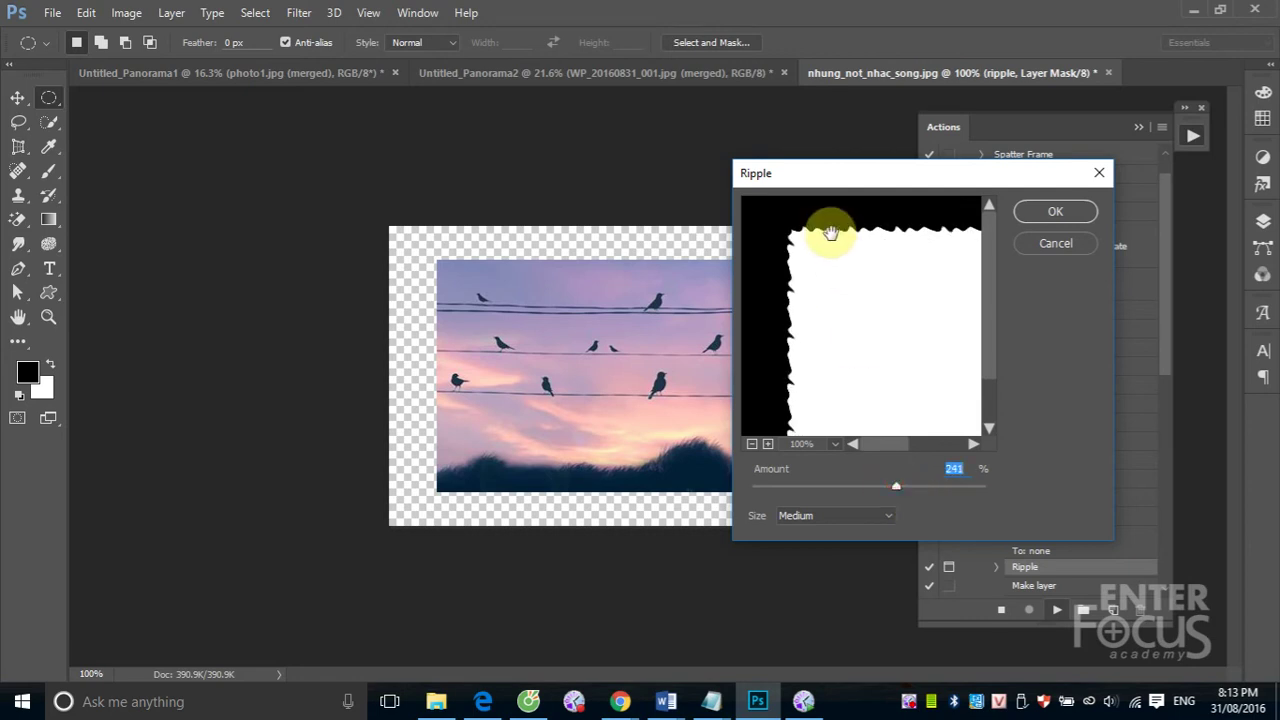
click(1053, 212)
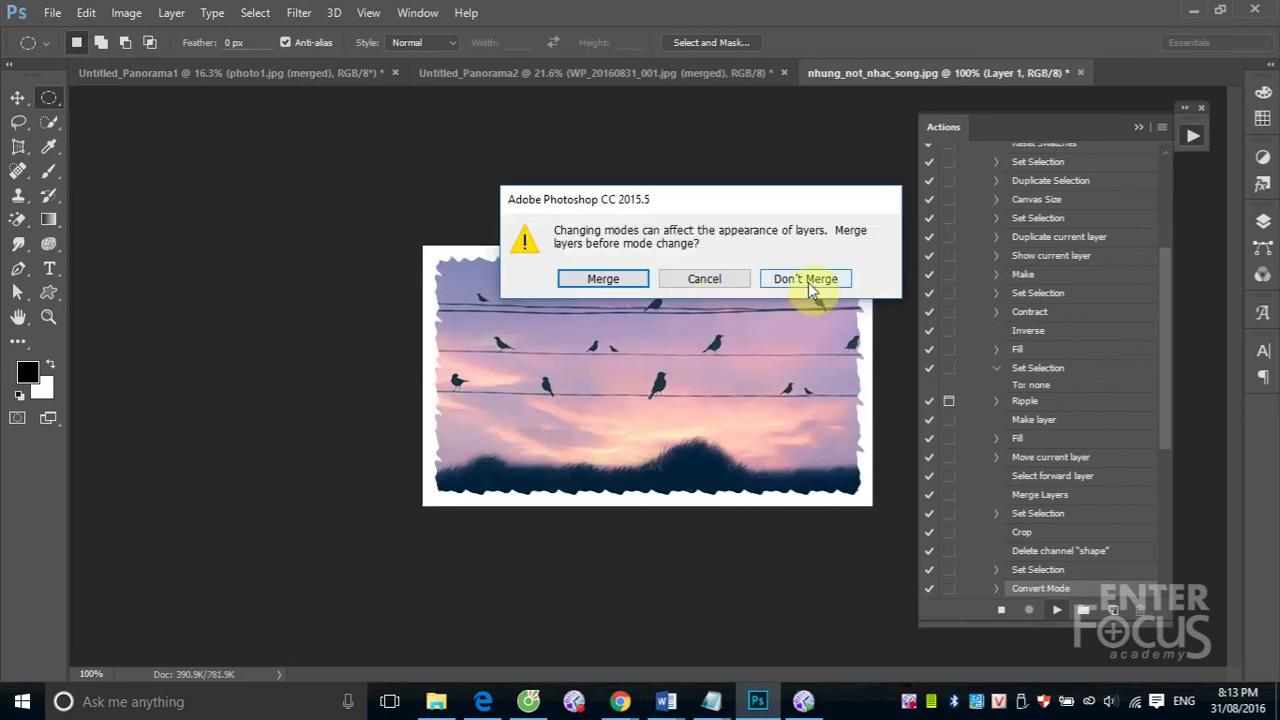
- Choose Don't Merge, cancel saving a copy, and revert the photo to unframed
click(808, 282)
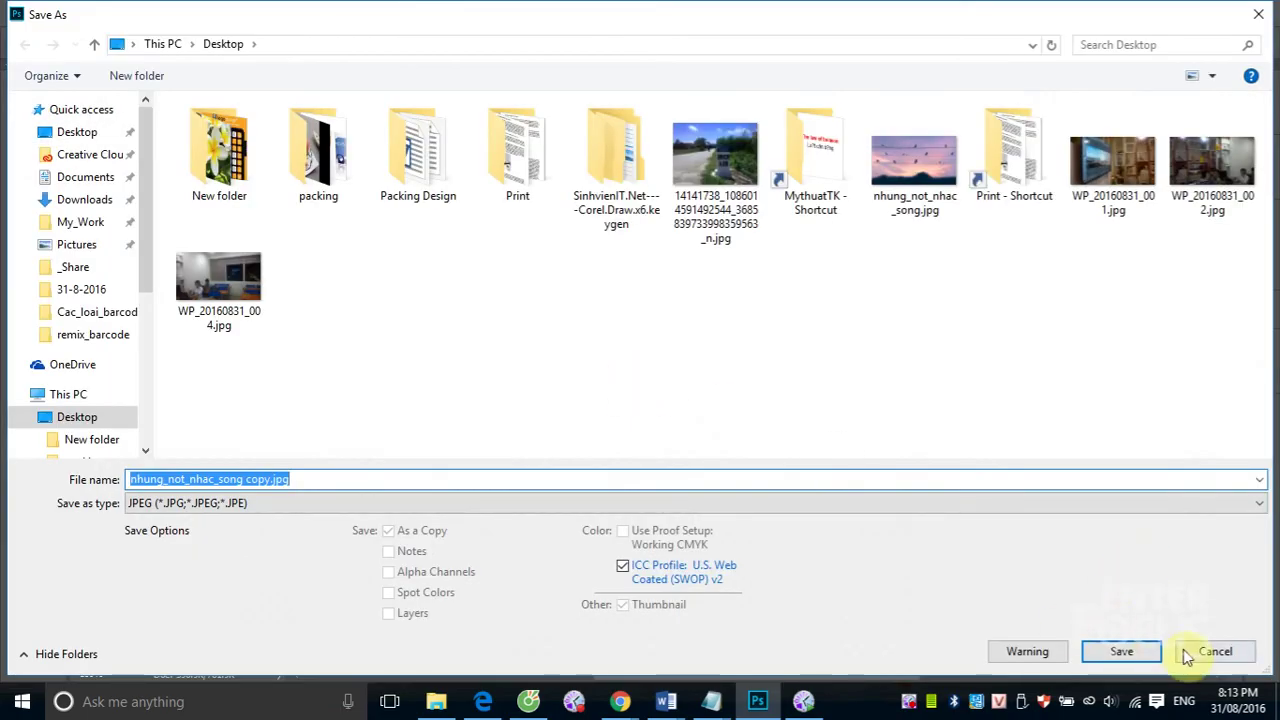
click(1222, 652)
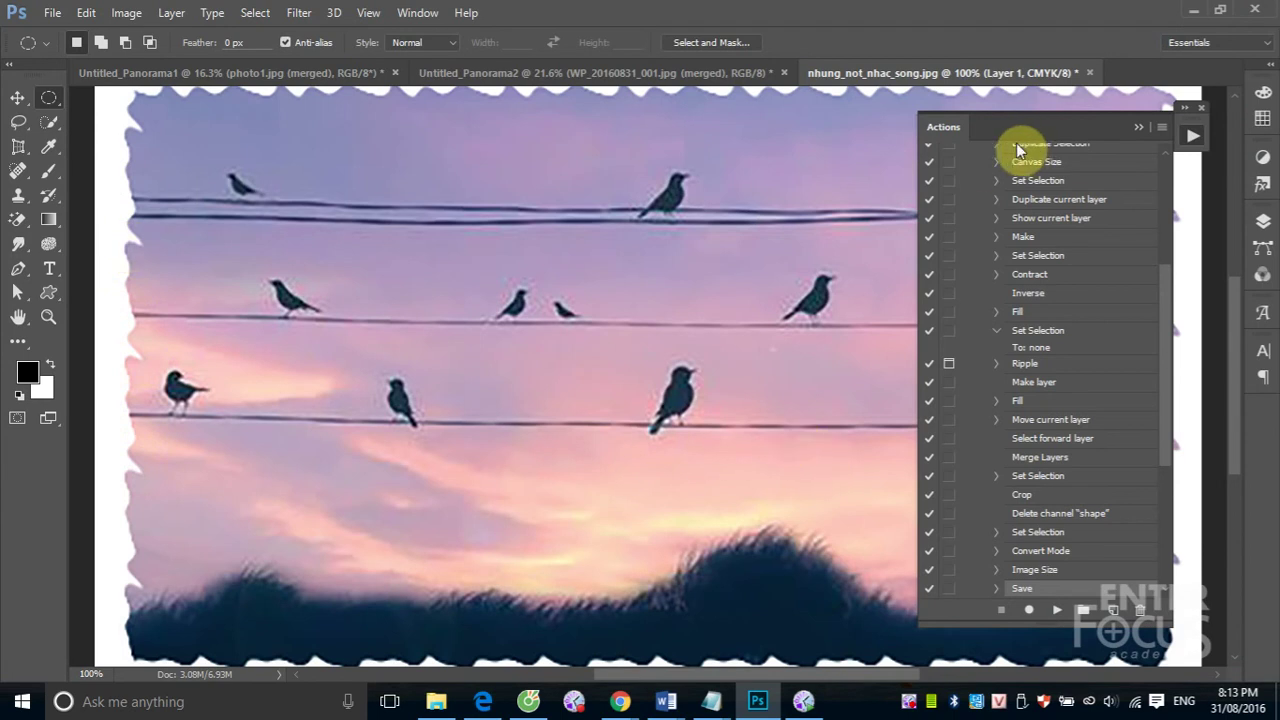
key(ctrl+minus)
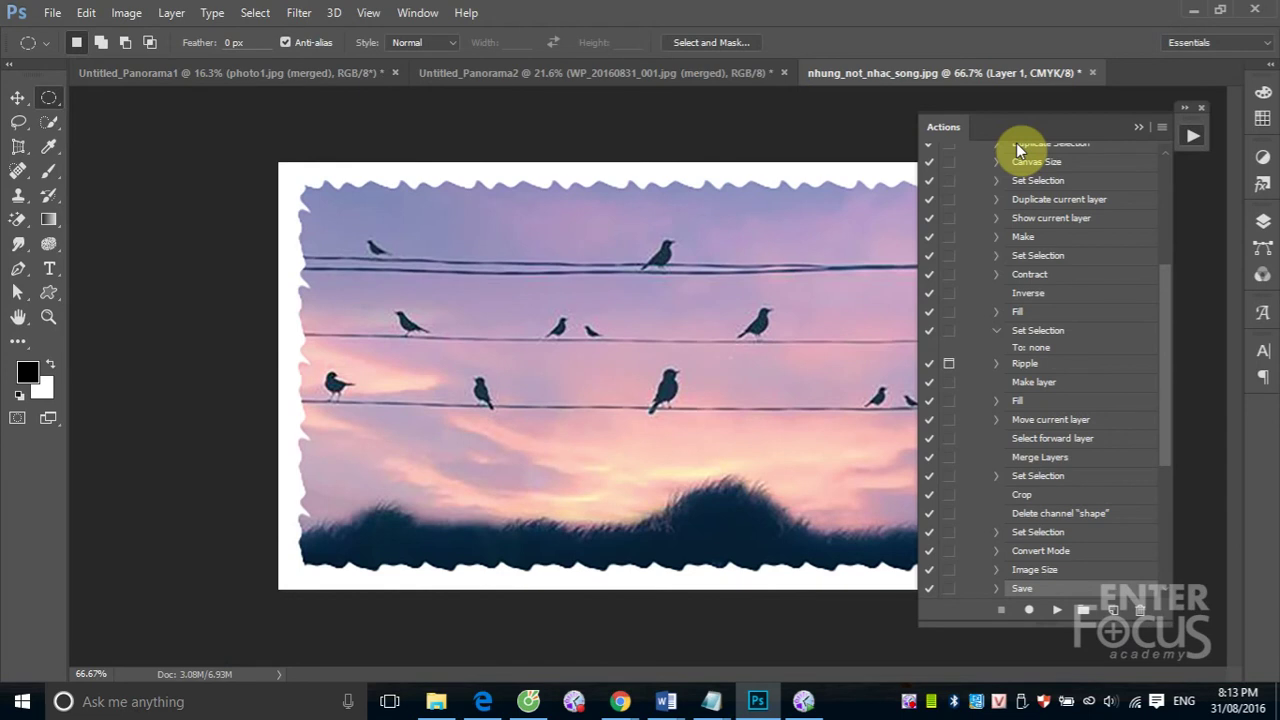
- Scroll the Actions panel up, select Ripple Frame, and play it again
click(1030, 364)
drag(1165, 372, 1163, 456)
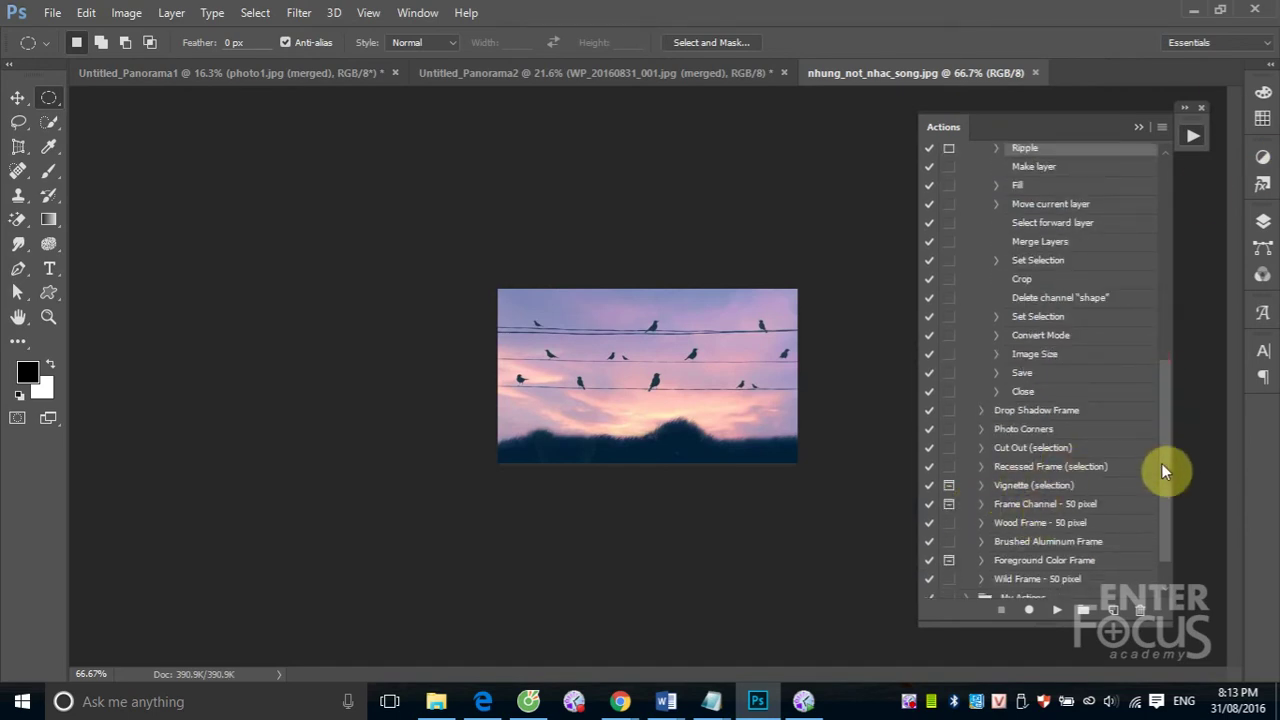
drag(1161, 469, 1173, 416)
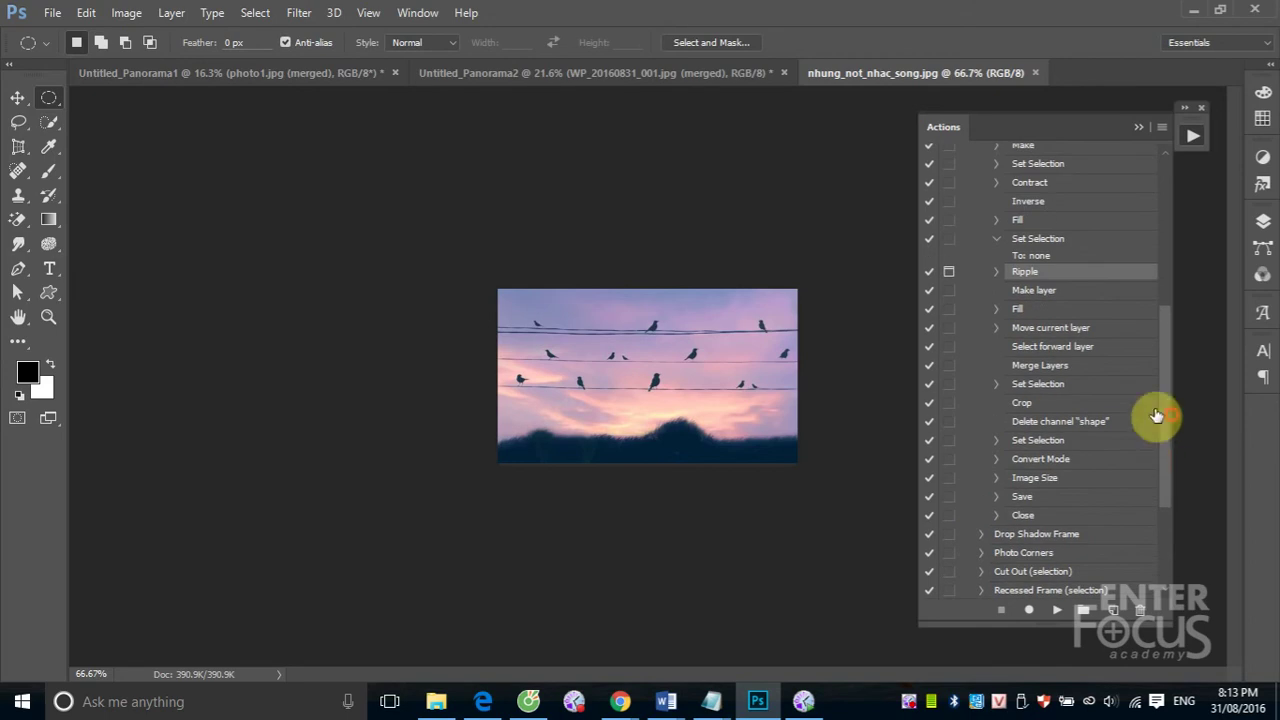
drag(1170, 388, 1164, 242)
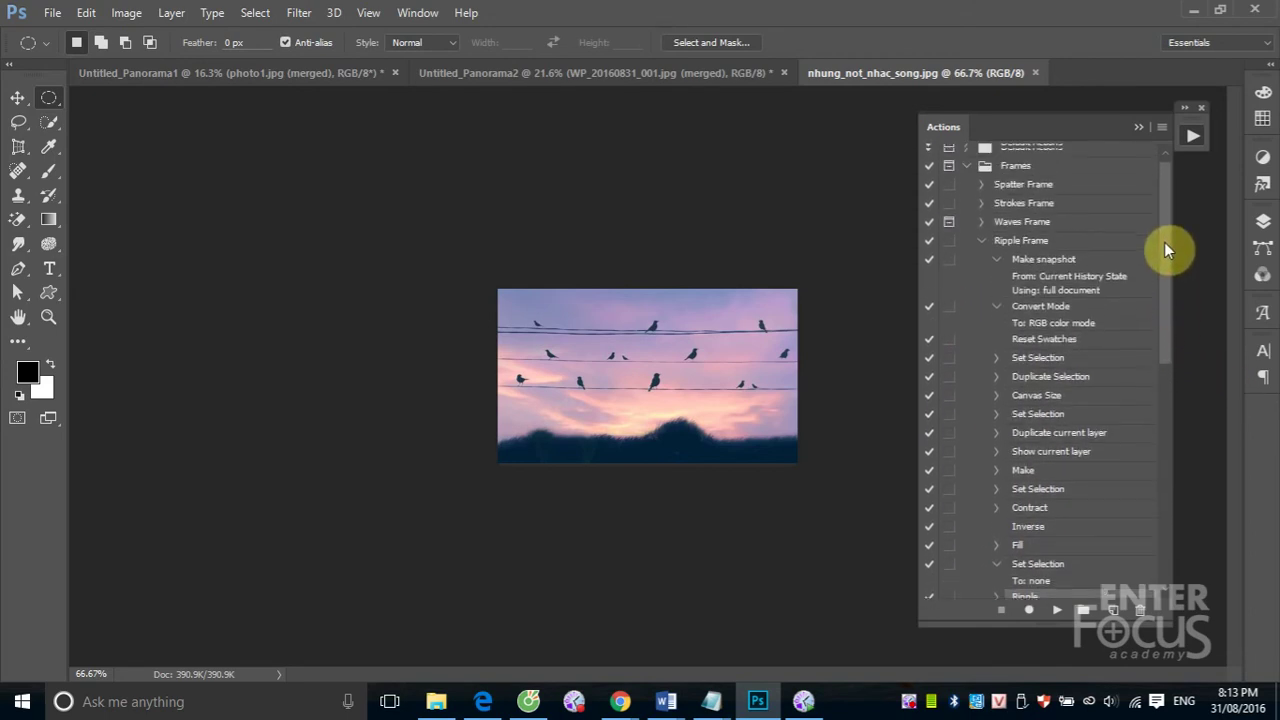
click(1036, 245)
click(1057, 609)
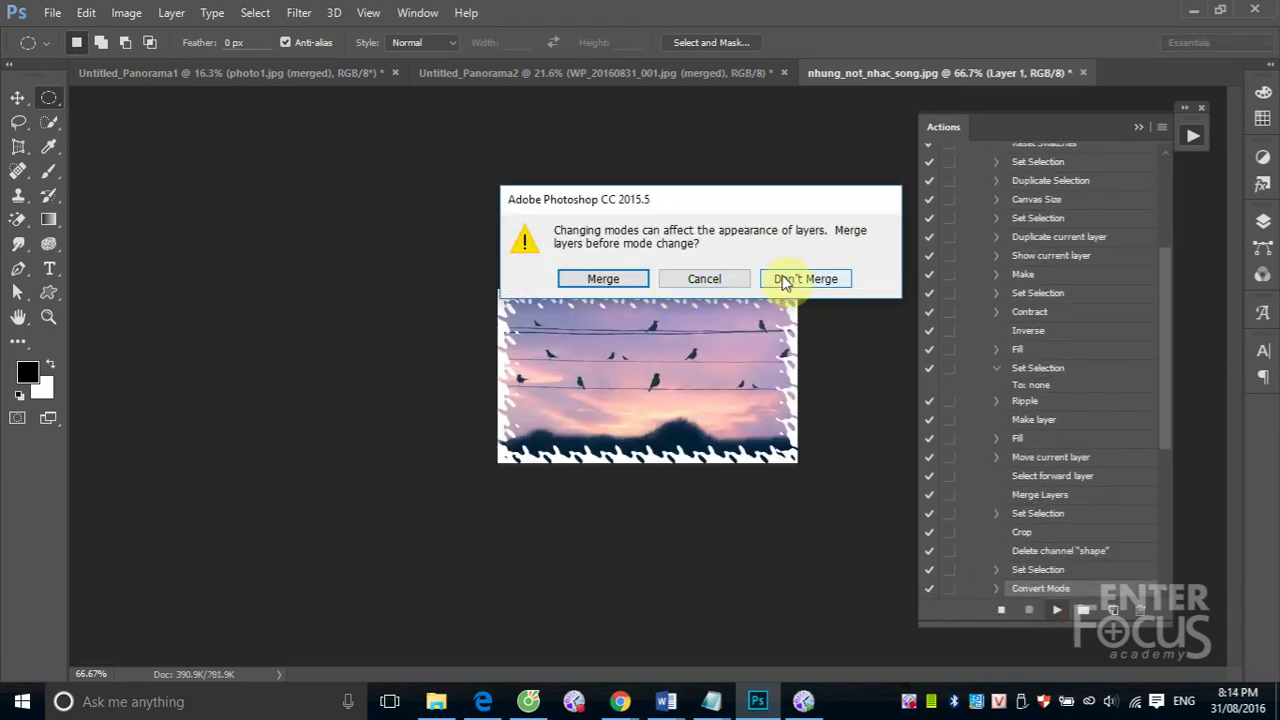
- Keep the layers unmerged and save the framed bird photo as nhung_not_nhac_song copy.jpg on the desktop
click(785, 280)
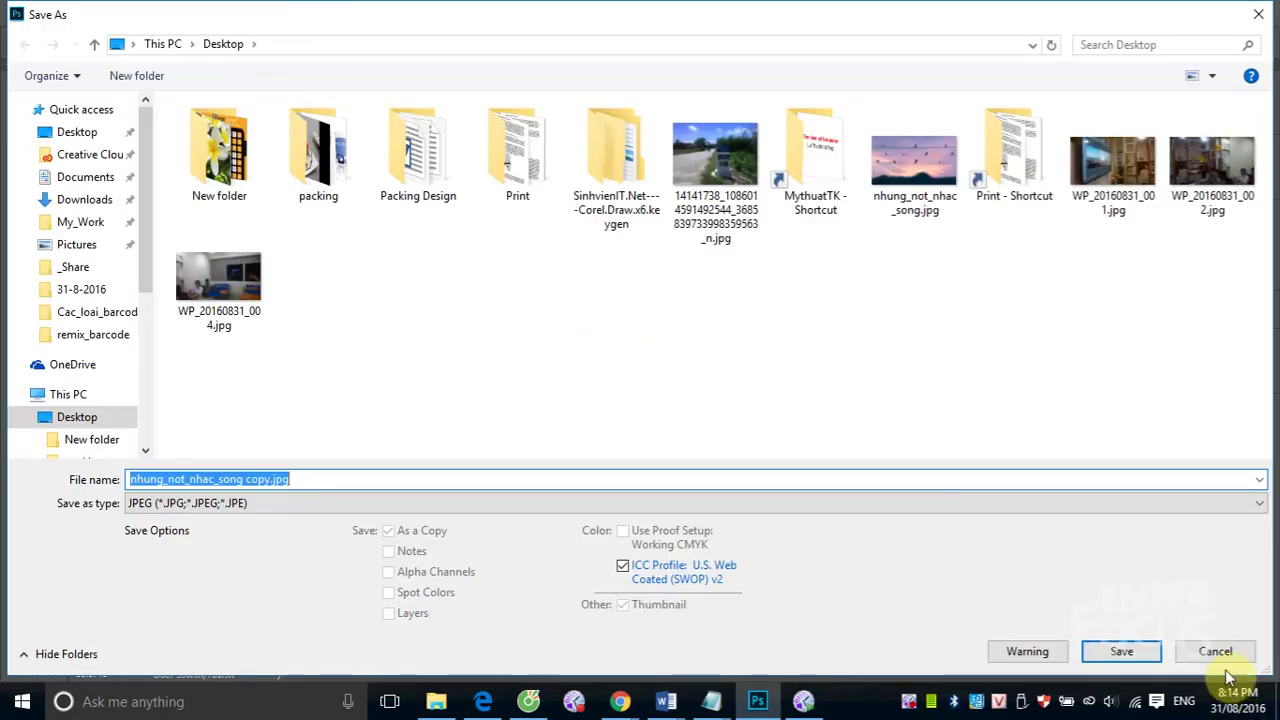
click(1120, 650)
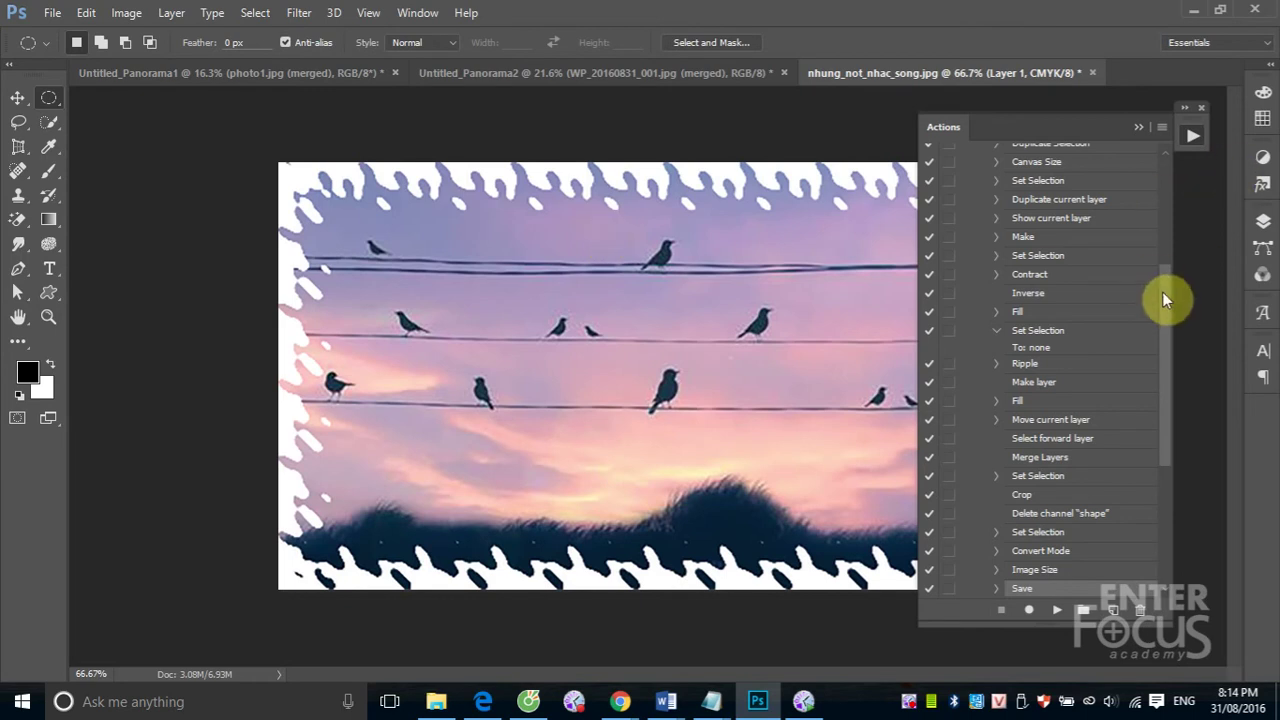
- Expand the Ripple Frame steps to show Set Selection, Duplicate Selection, Canvas Size and layer settings
drag(1165, 303, 1172, 198)
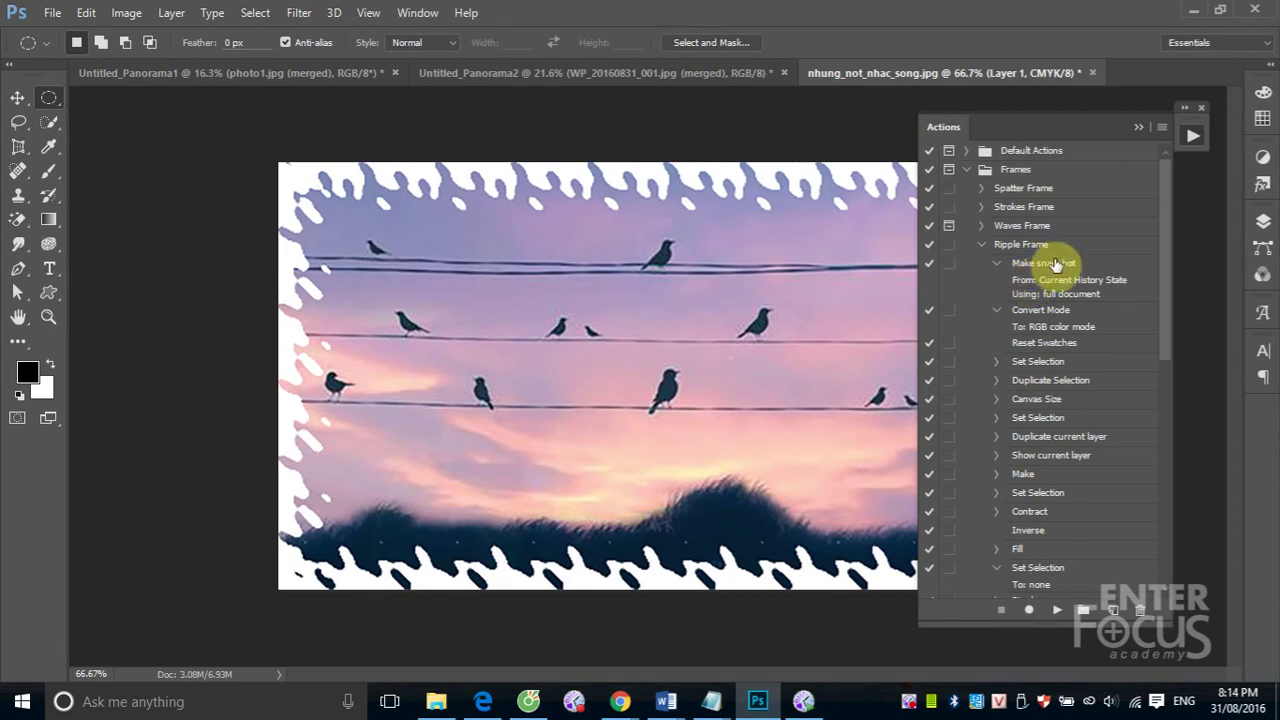
click(1013, 279)
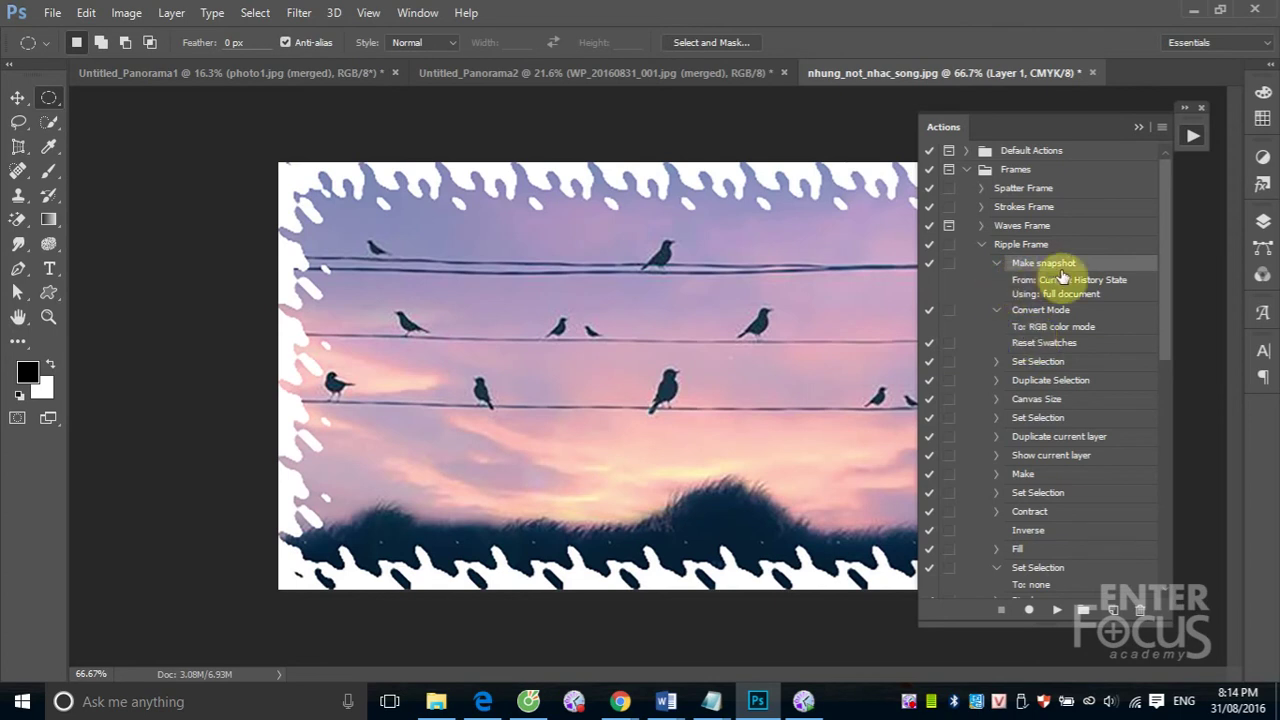
click(995, 362)
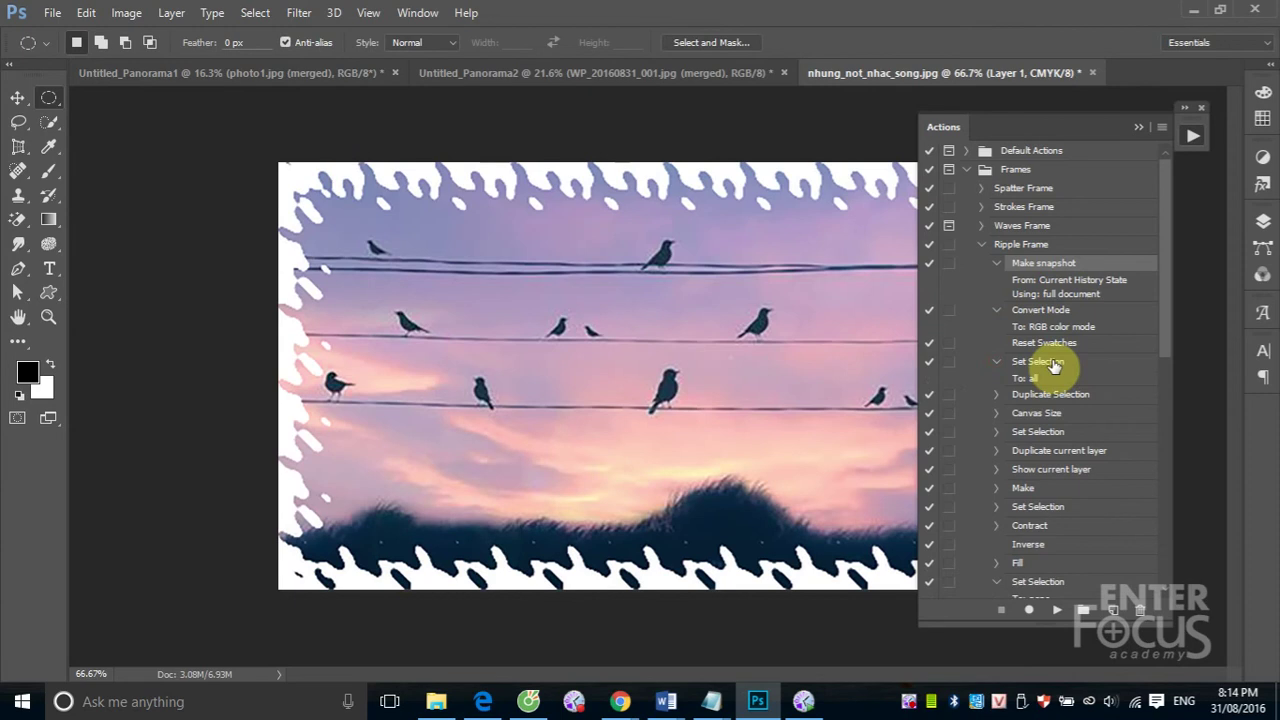
click(995, 394)
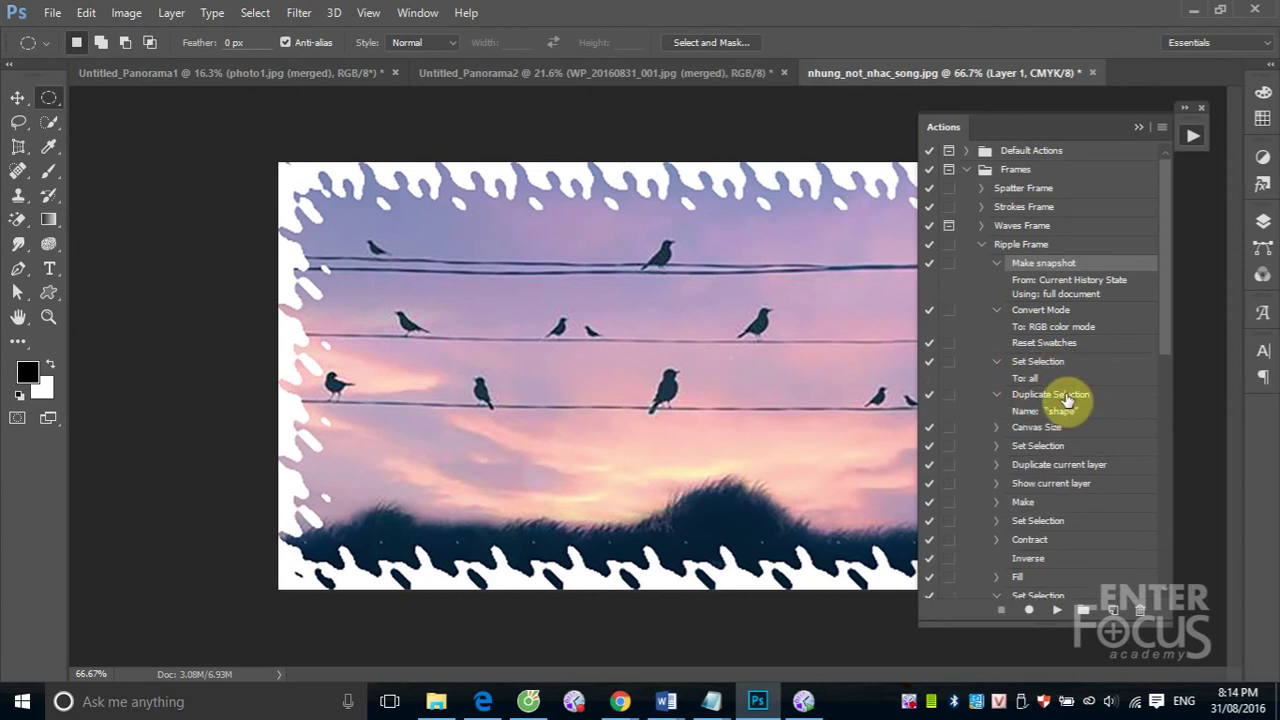
click(995, 428)
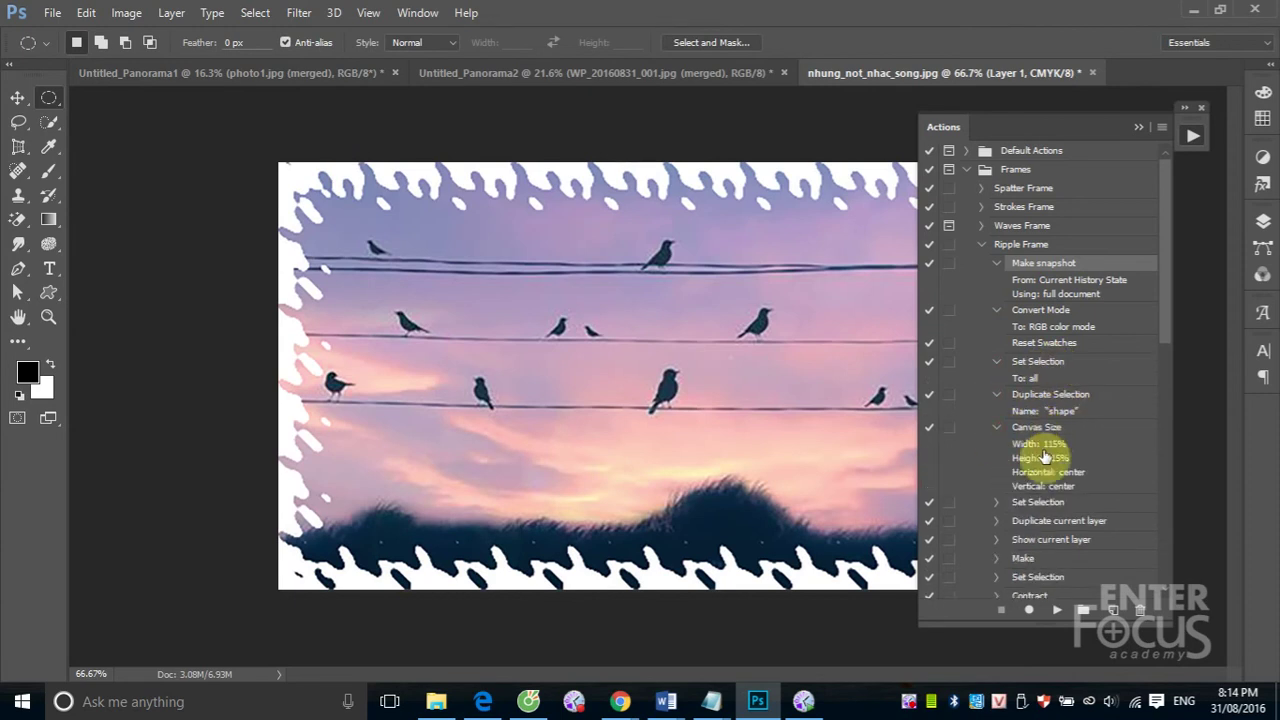
click(995, 502)
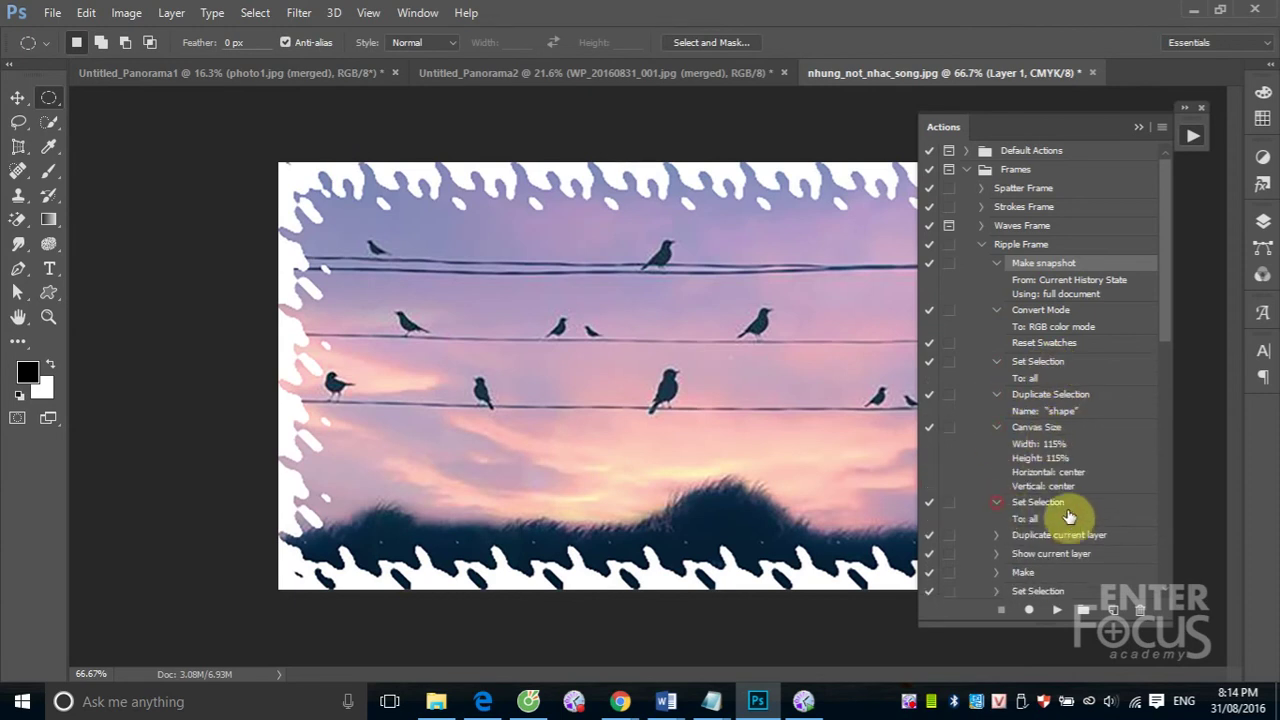
click(995, 536)
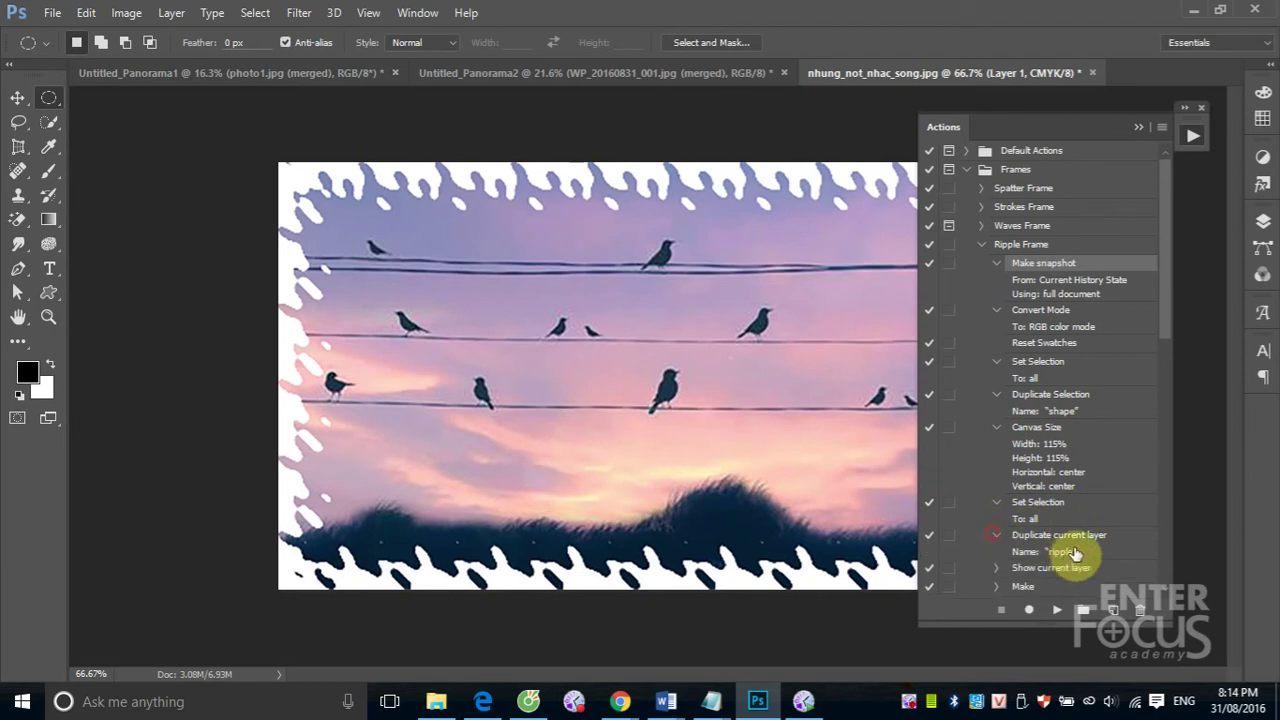
click(995, 567)
- Turn on dialog stops for the Canvas Size and Duplicate Selection steps
scroll(1090, 575, down, 1)
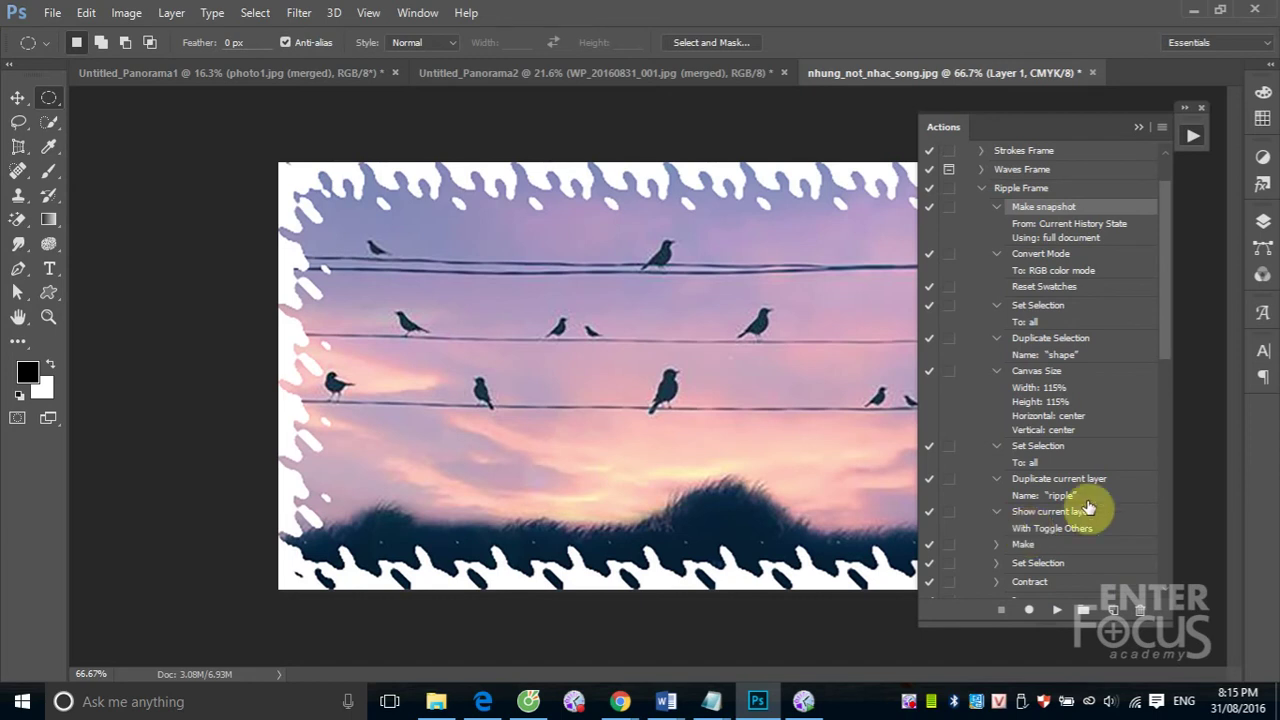
click(949, 371)
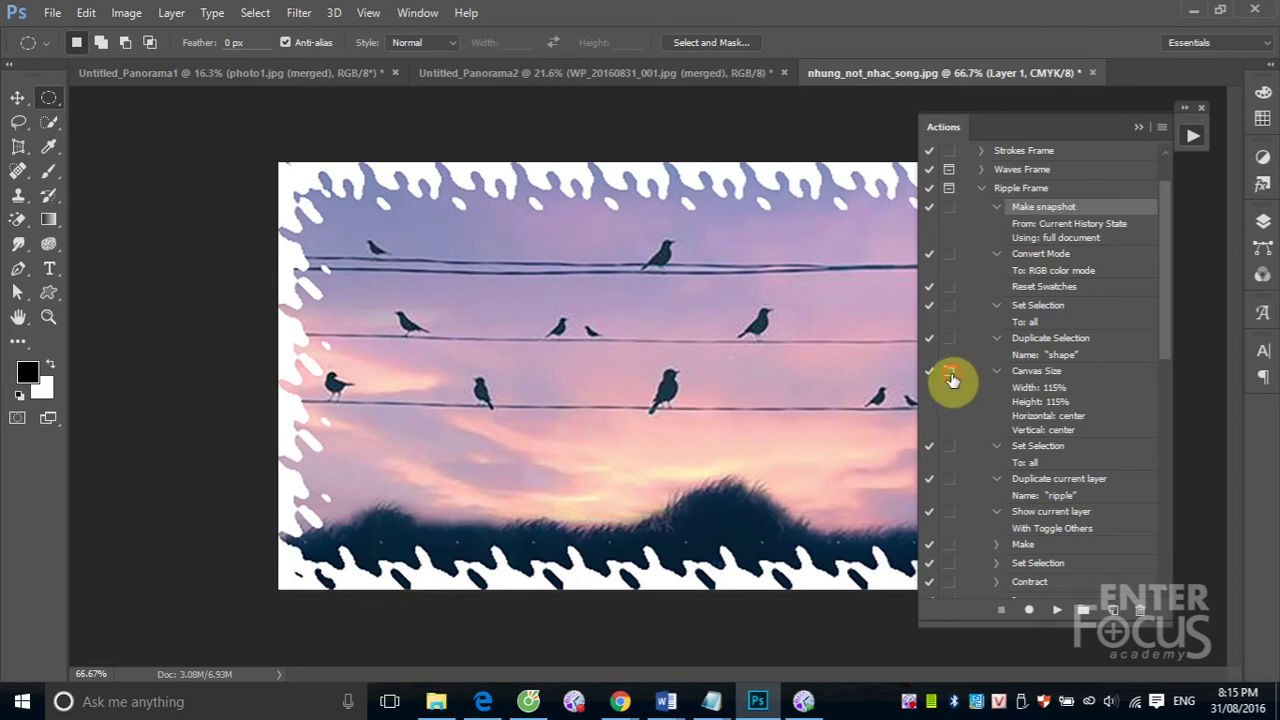
click(949, 338)
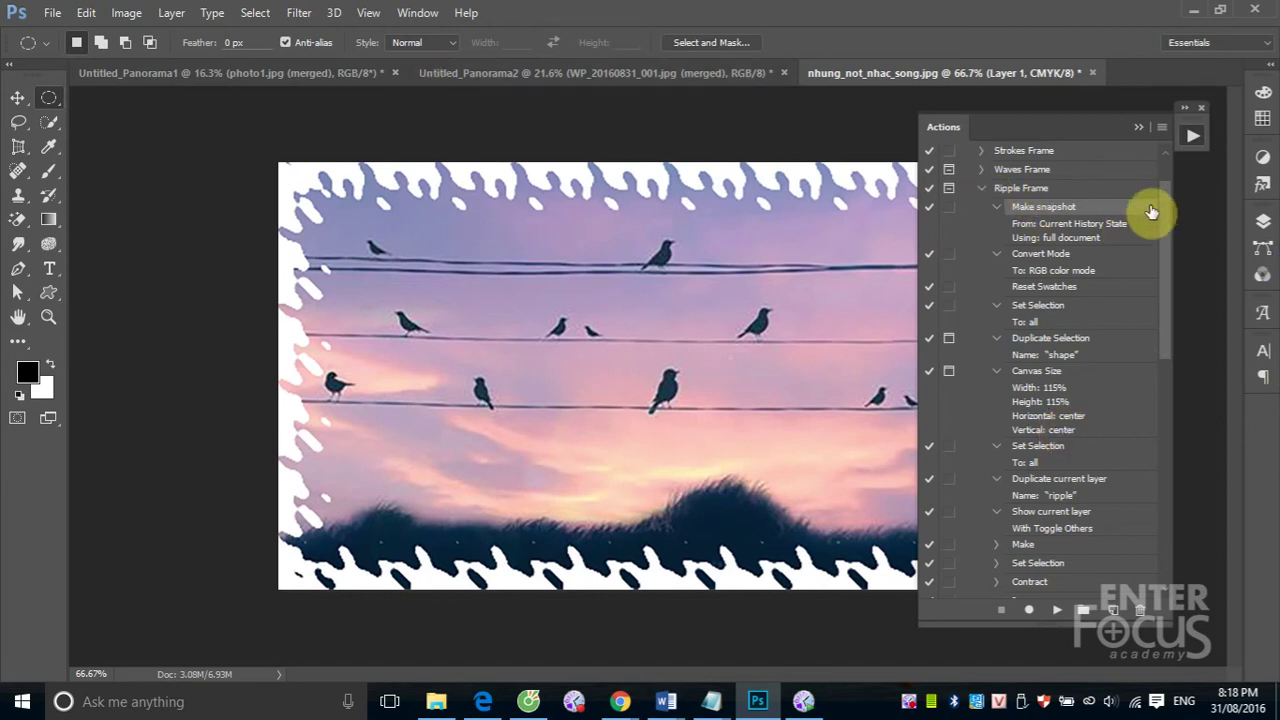
- Scroll the Actions panel to the top and collapse the Frames action set
scroll(1168, 193, up, 3)
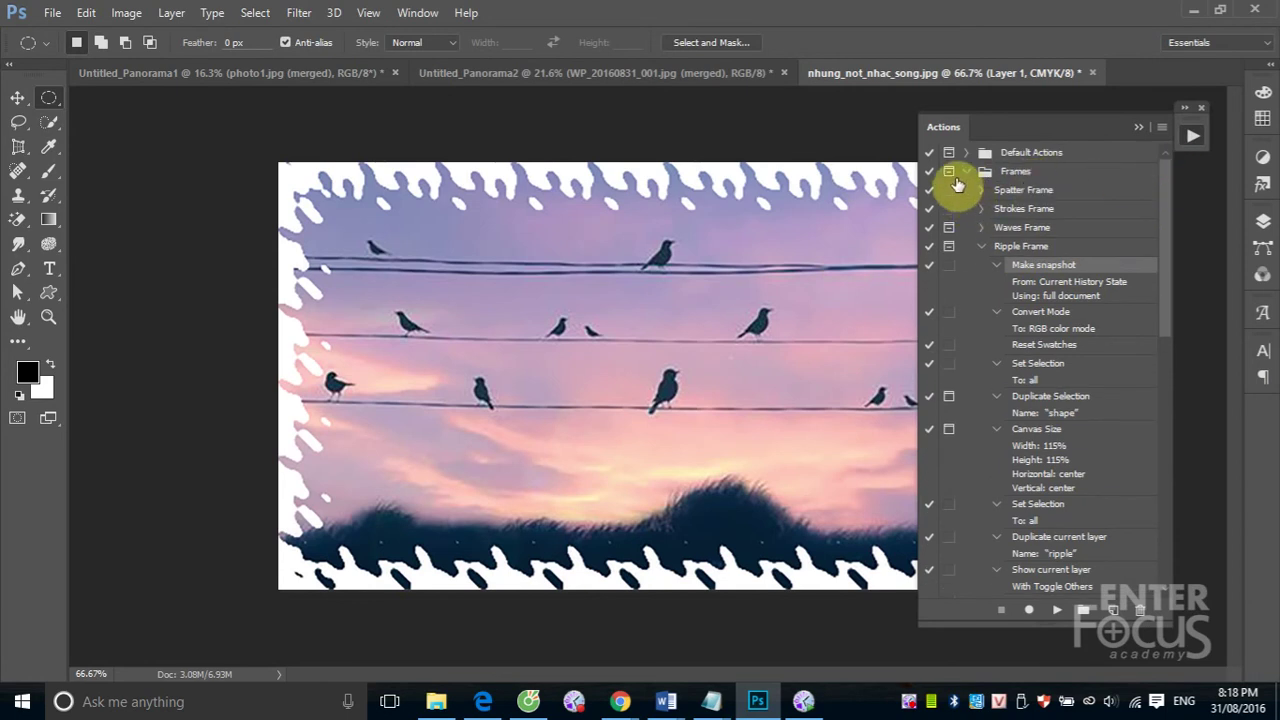
click(968, 173)
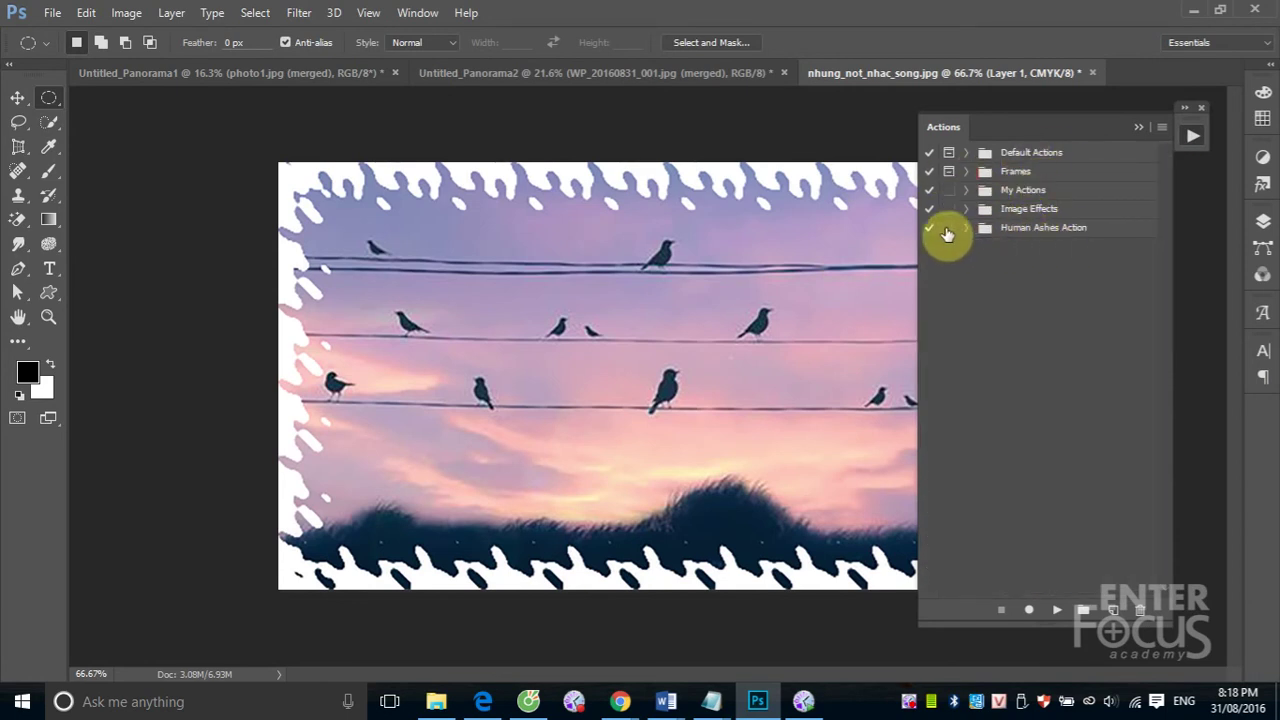
- Delete the Human Ashes Action, Image Effects, Frames and My Actions sets
mouse_move(1083, 241)
mouse_down()
mouse_move(1094, 234)
mouse_move(1114, 600)
mouse_move(1140, 610)
mouse_up()
drag(1104, 211, 1140, 610)
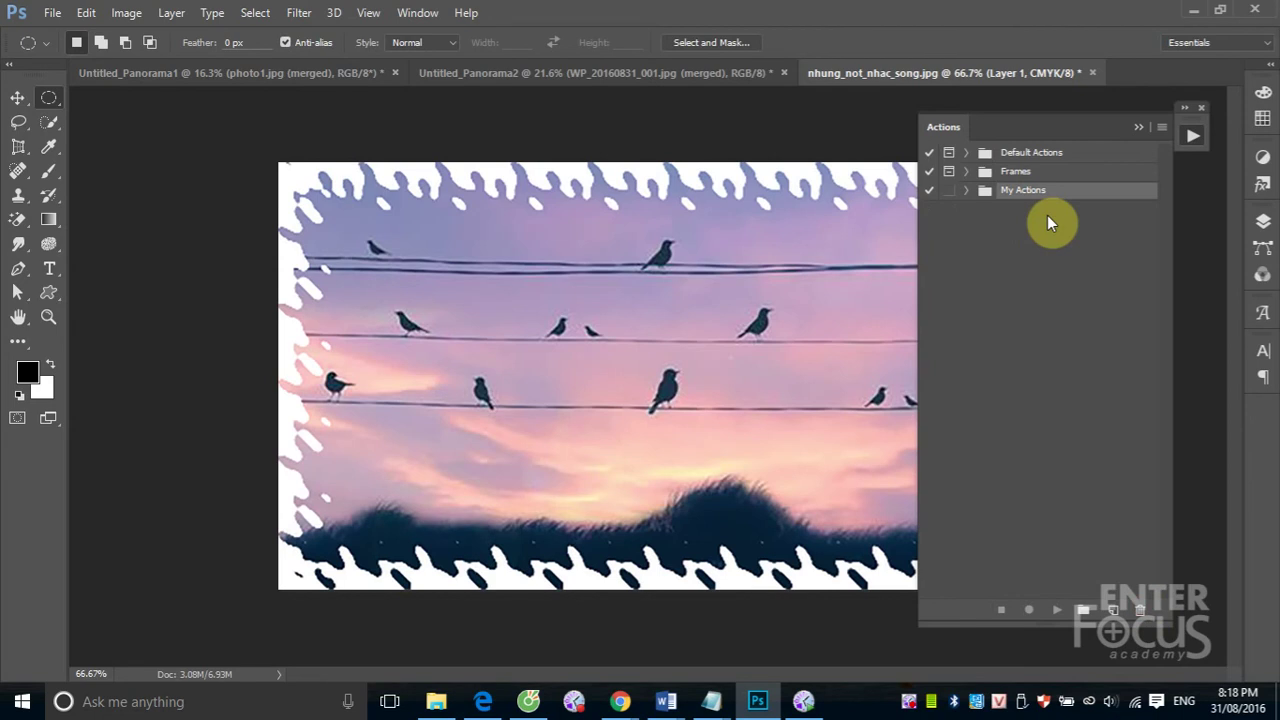
drag(1107, 178, 1140, 610)
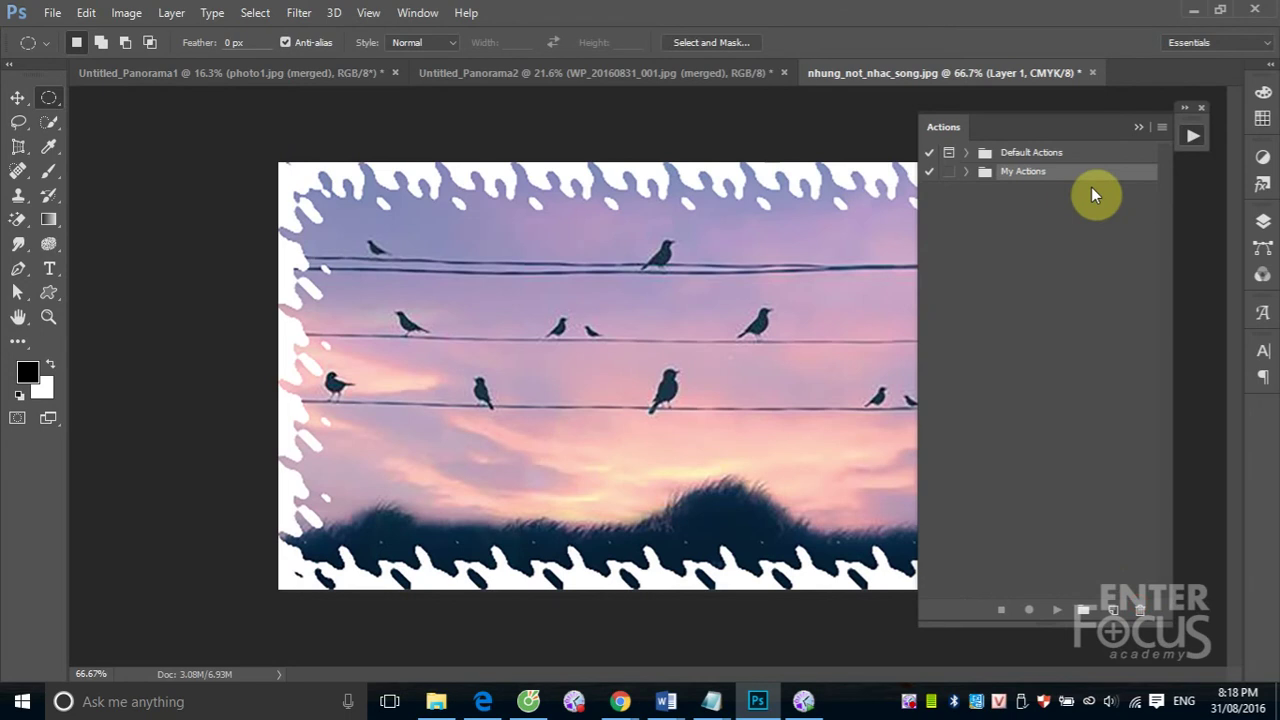
drag(1131, 180, 1136, 606)
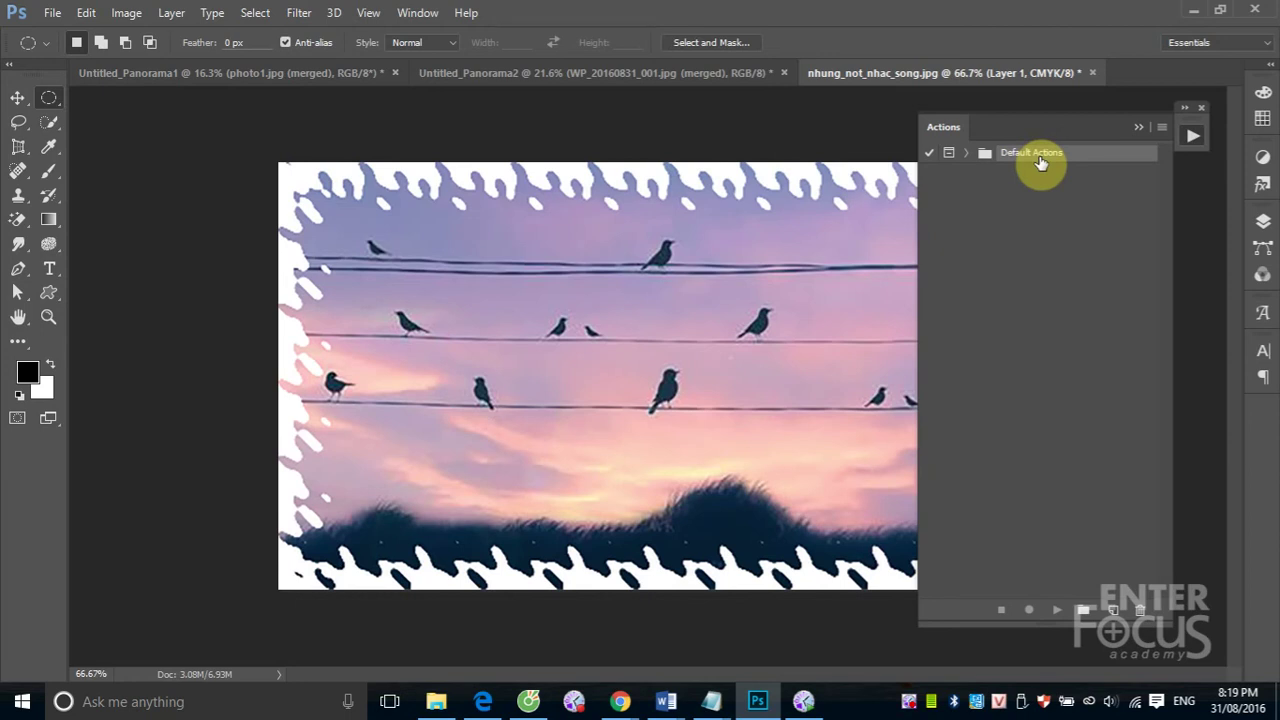
- Create a new action set and name it 'My Actions'
click(1083, 609)
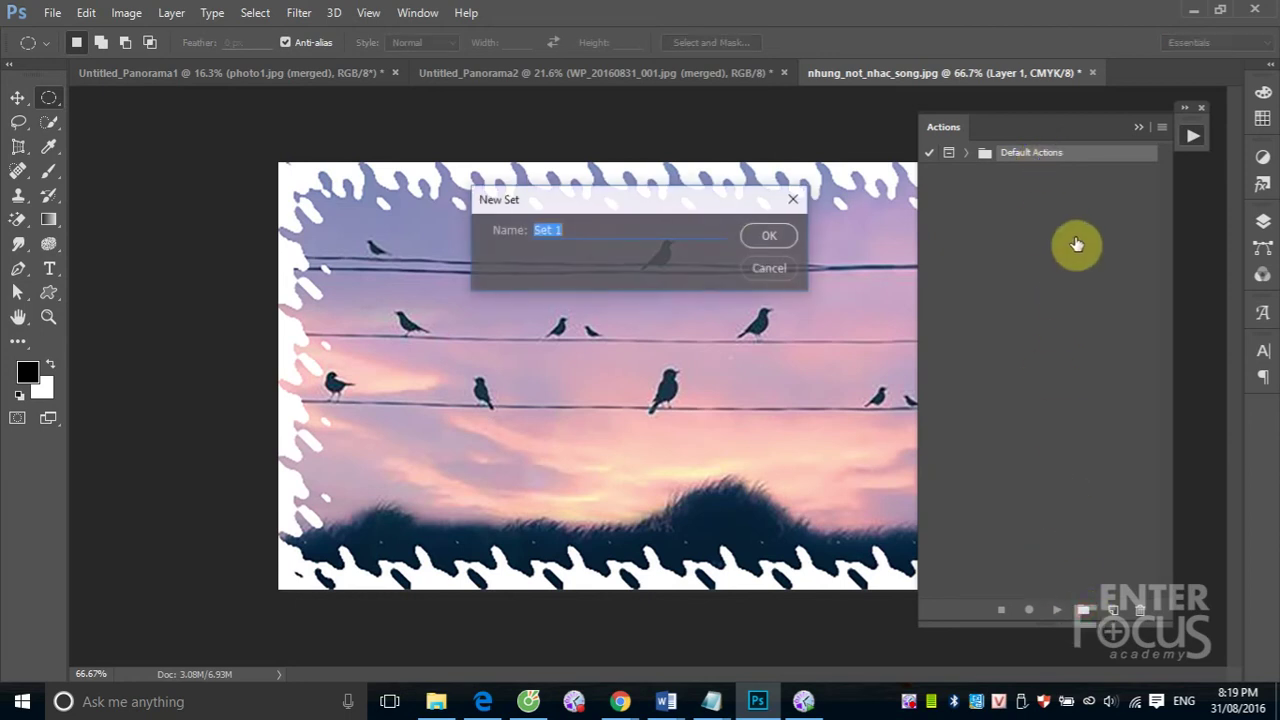
text(M)
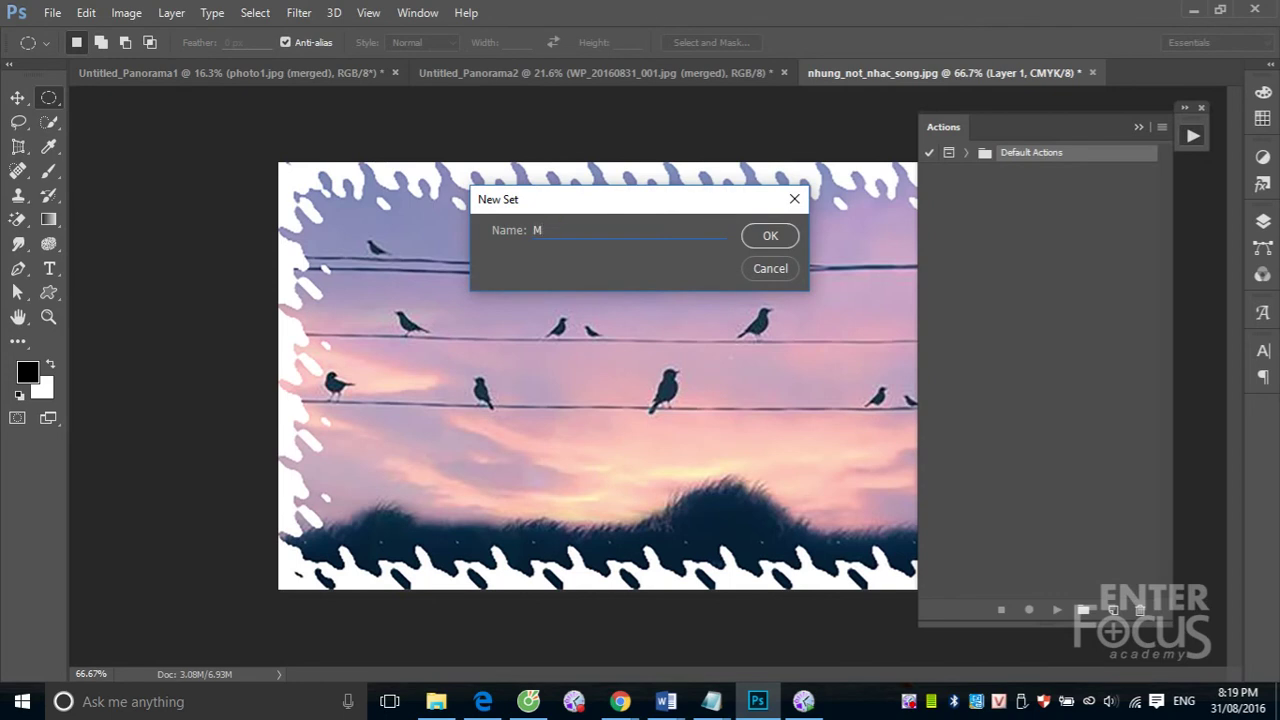
text(y Act)
text(ions)
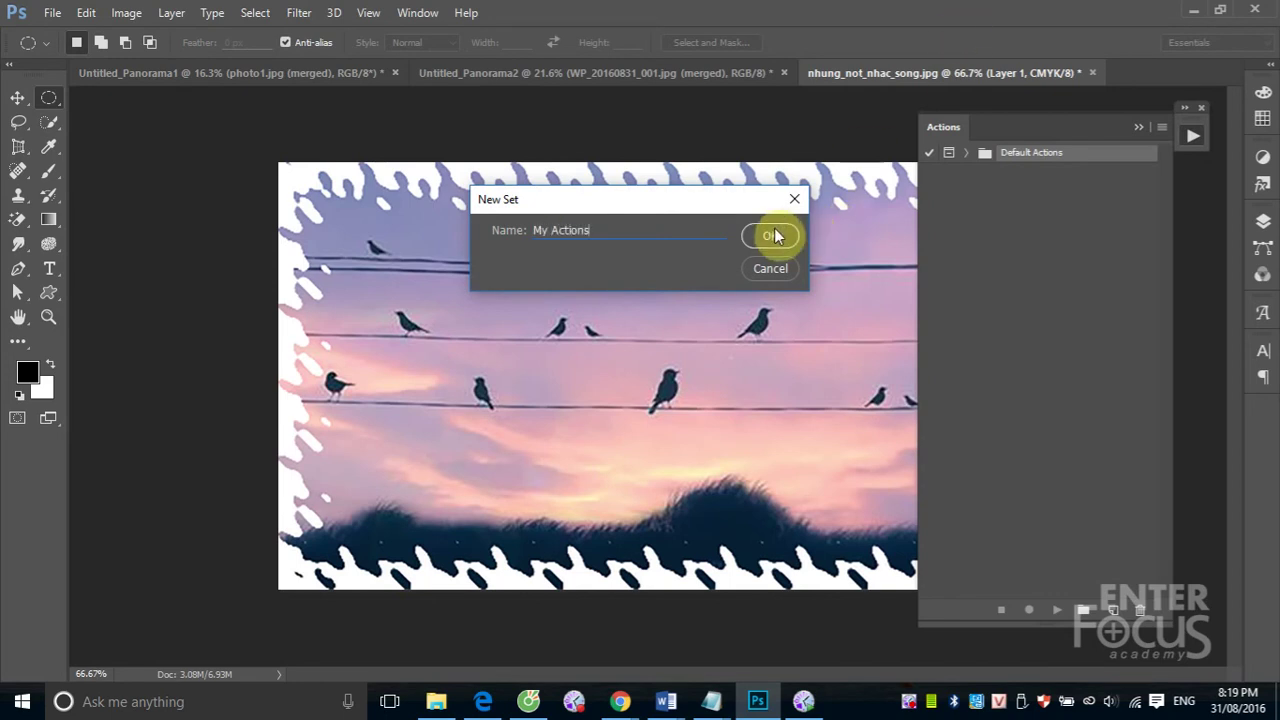
click(770, 236)
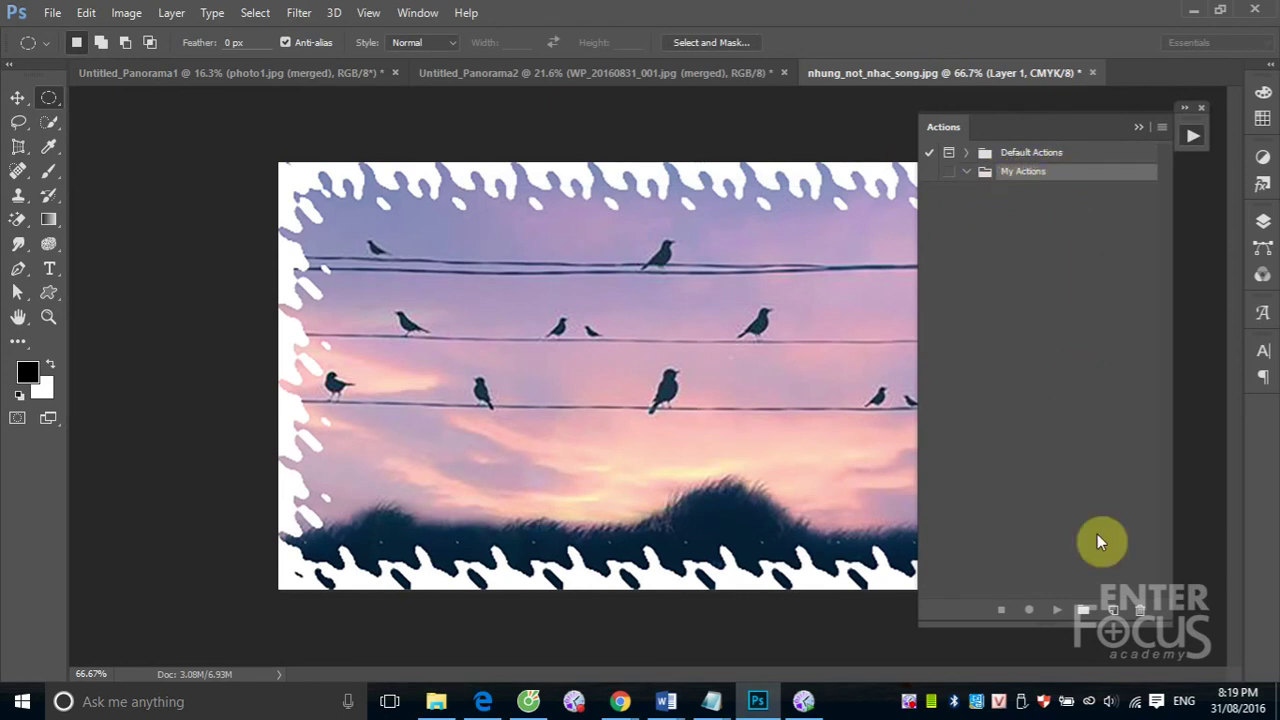
- Create a new action named Action 1 in My Actions and start recording
click(1113, 612)
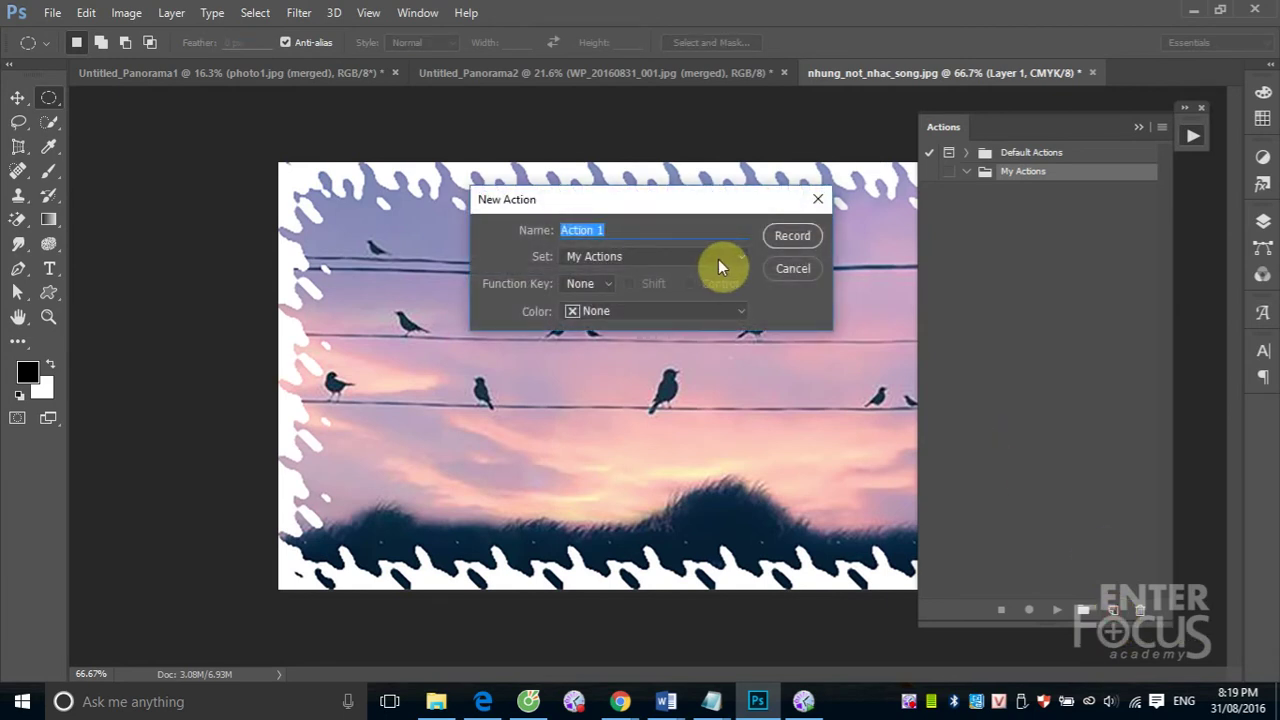
click(790, 236)
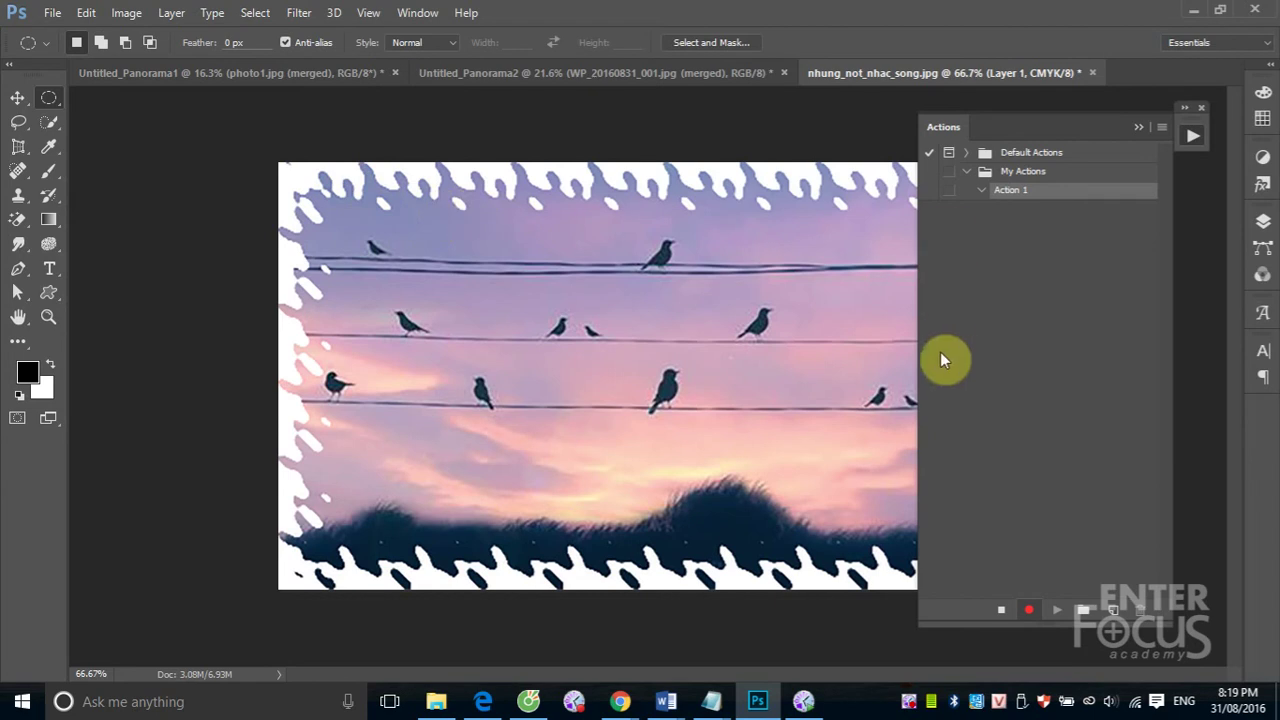
- Stop recording, close nhung_not_nhac_song.jpg and both panoramas unsaved, then open WP_20160831_004.jpg
click(1000, 615)
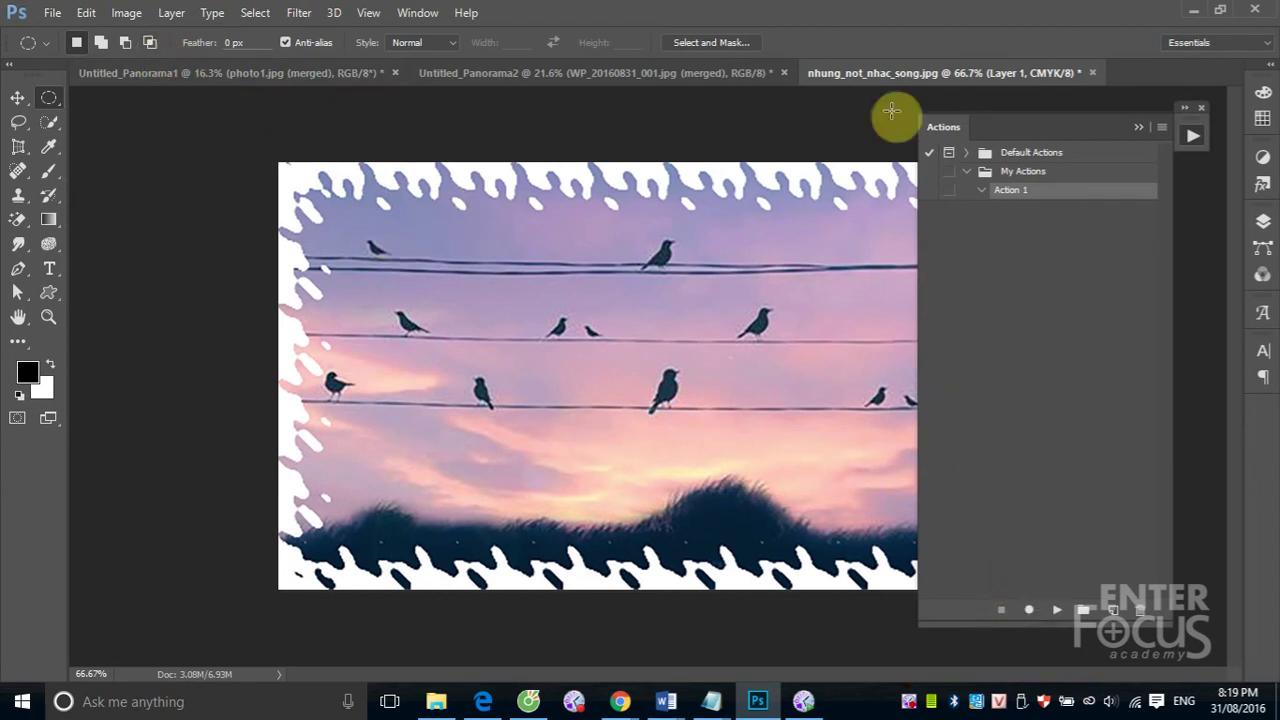
click(1093, 73)
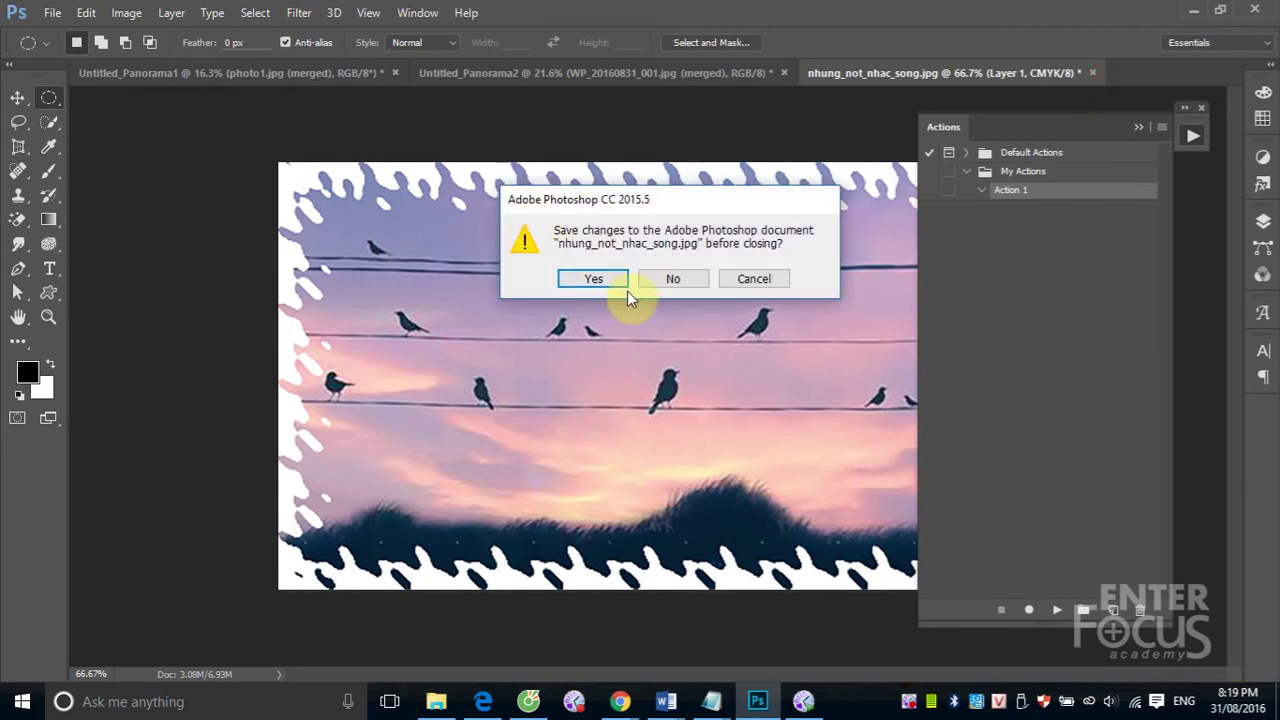
click(664, 277)
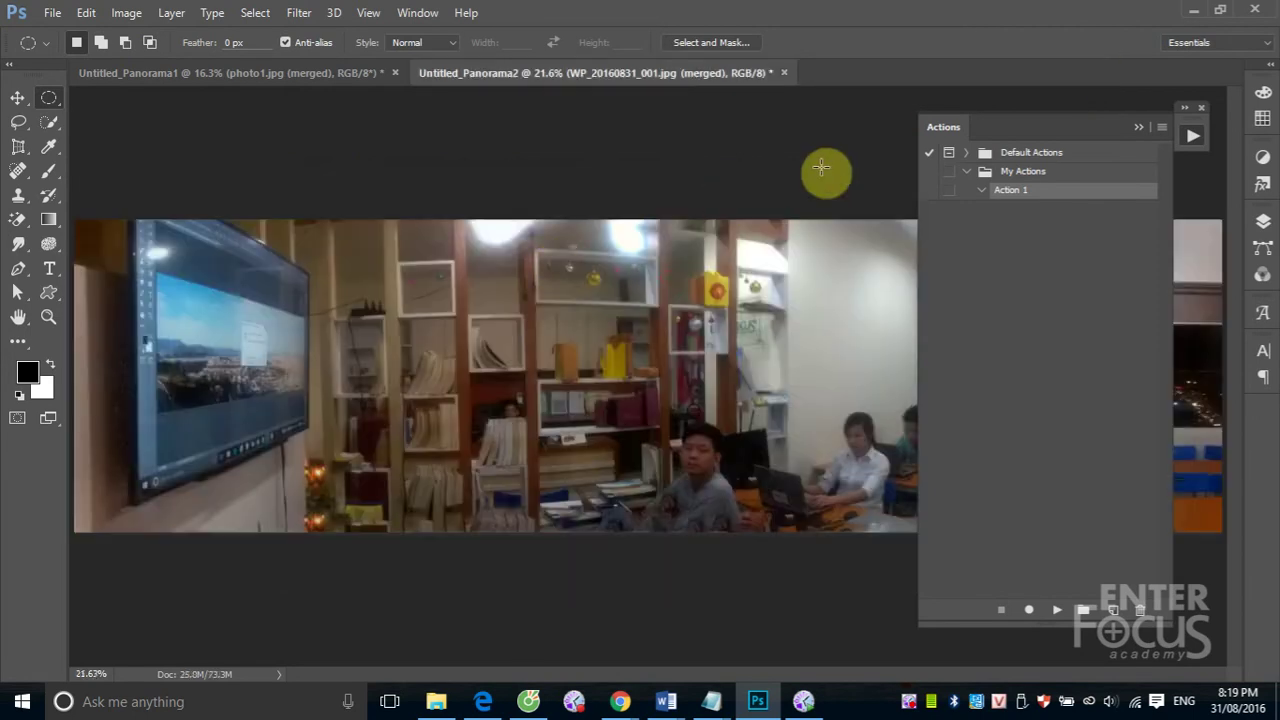
click(784, 73)
click(671, 277)
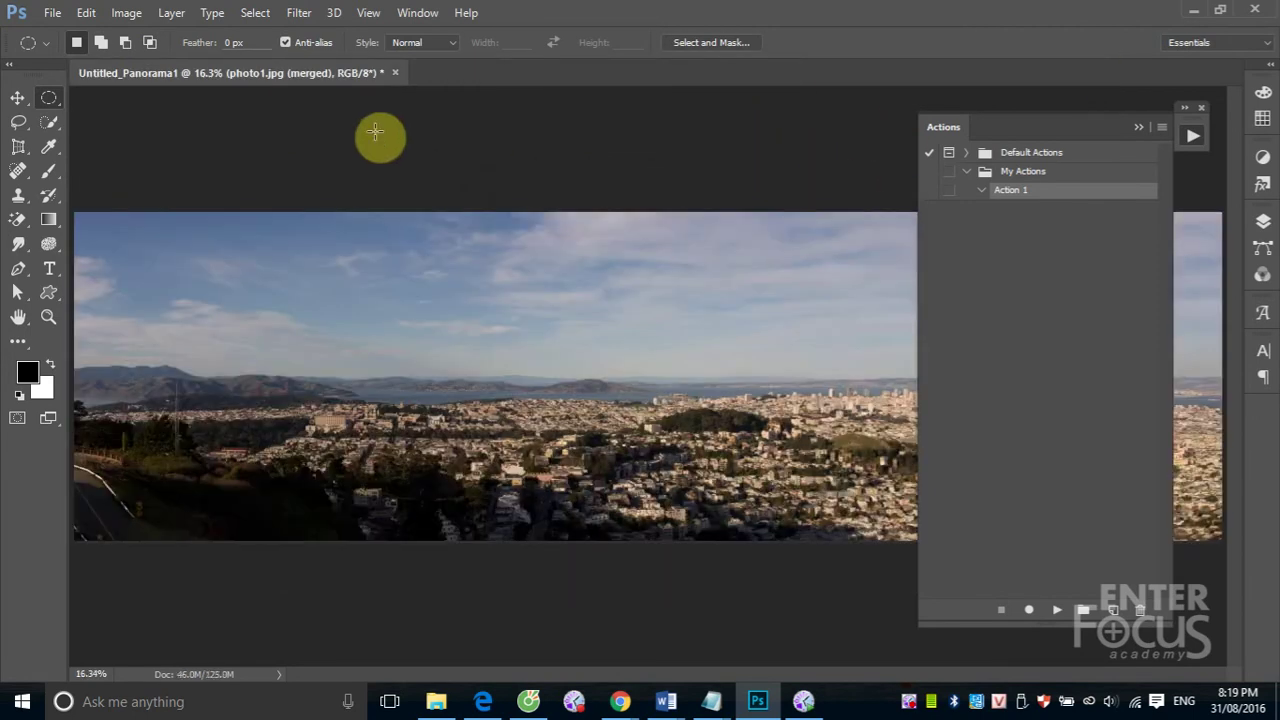
click(395, 73)
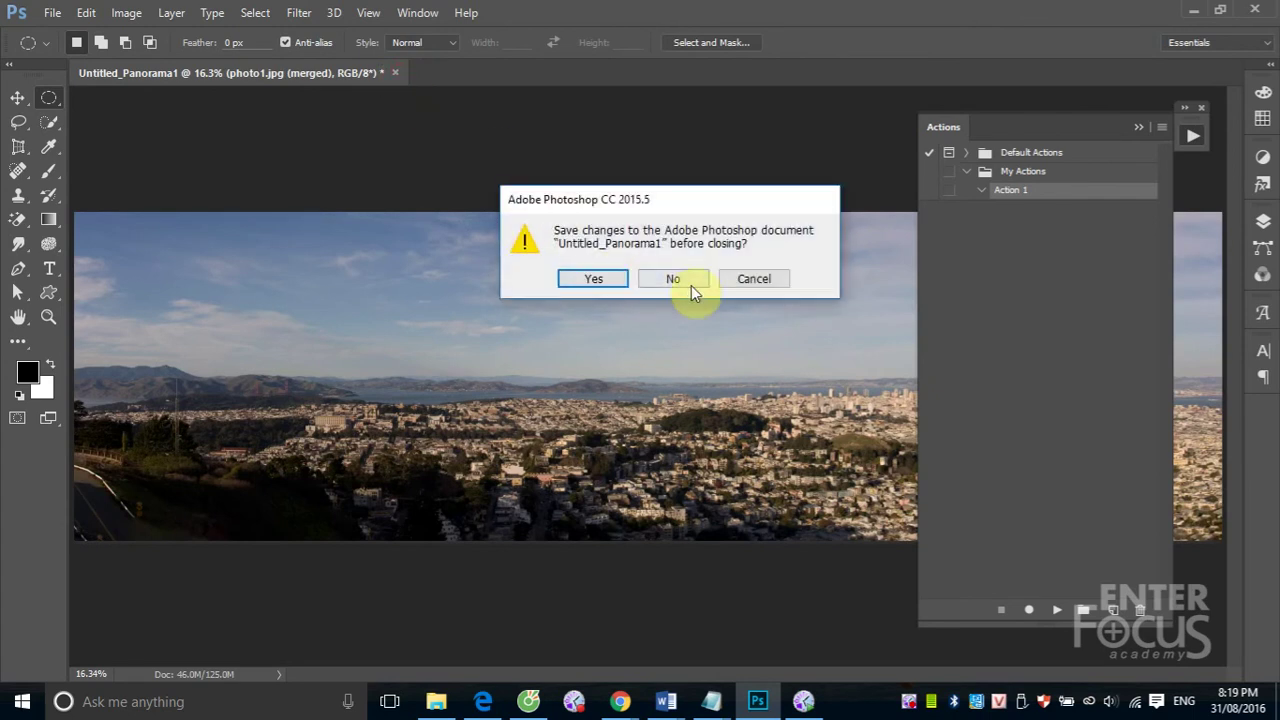
click(691, 277)
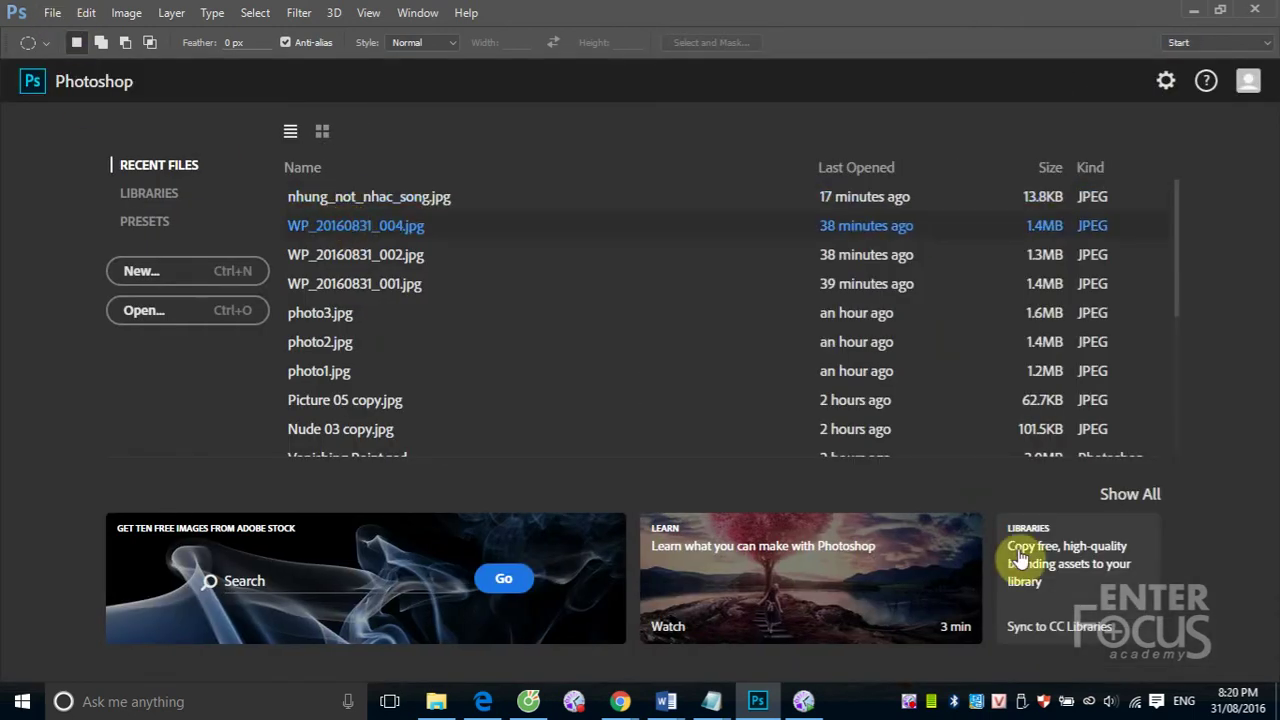
key(Escape)
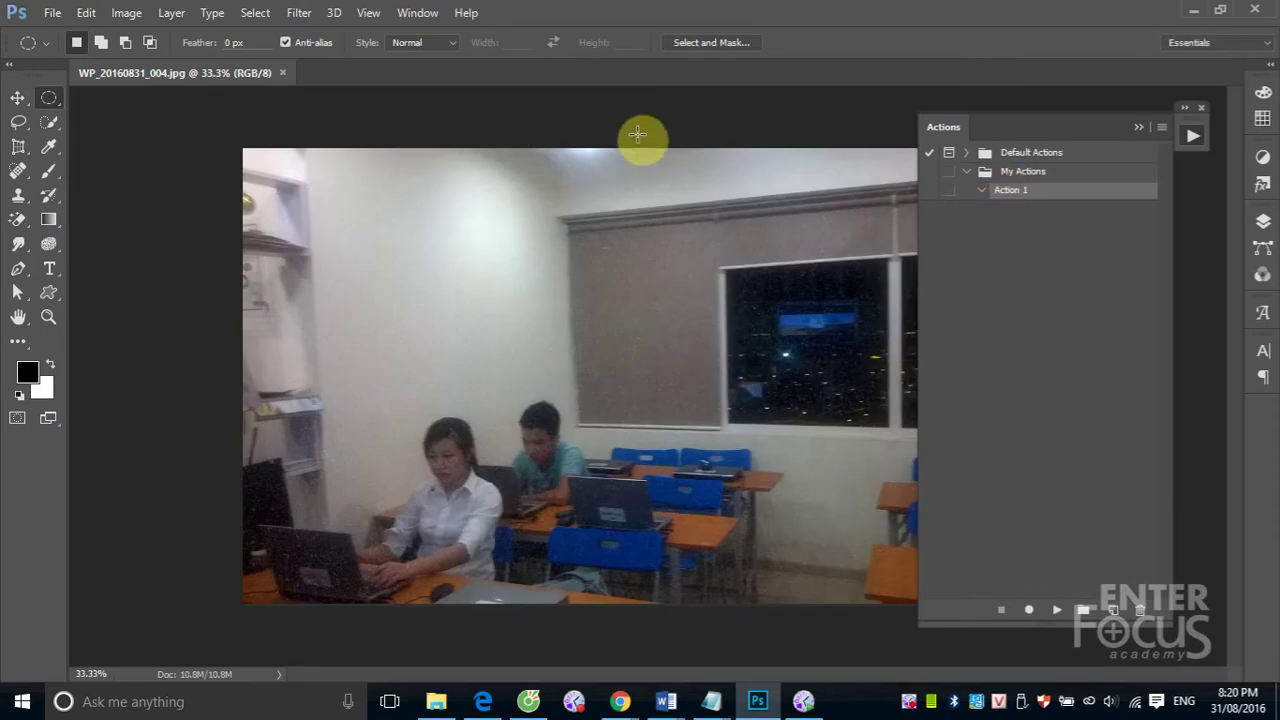
- Resume recording and convert the photo to CMYK Color, accepting the profile warning
click(1029, 609)
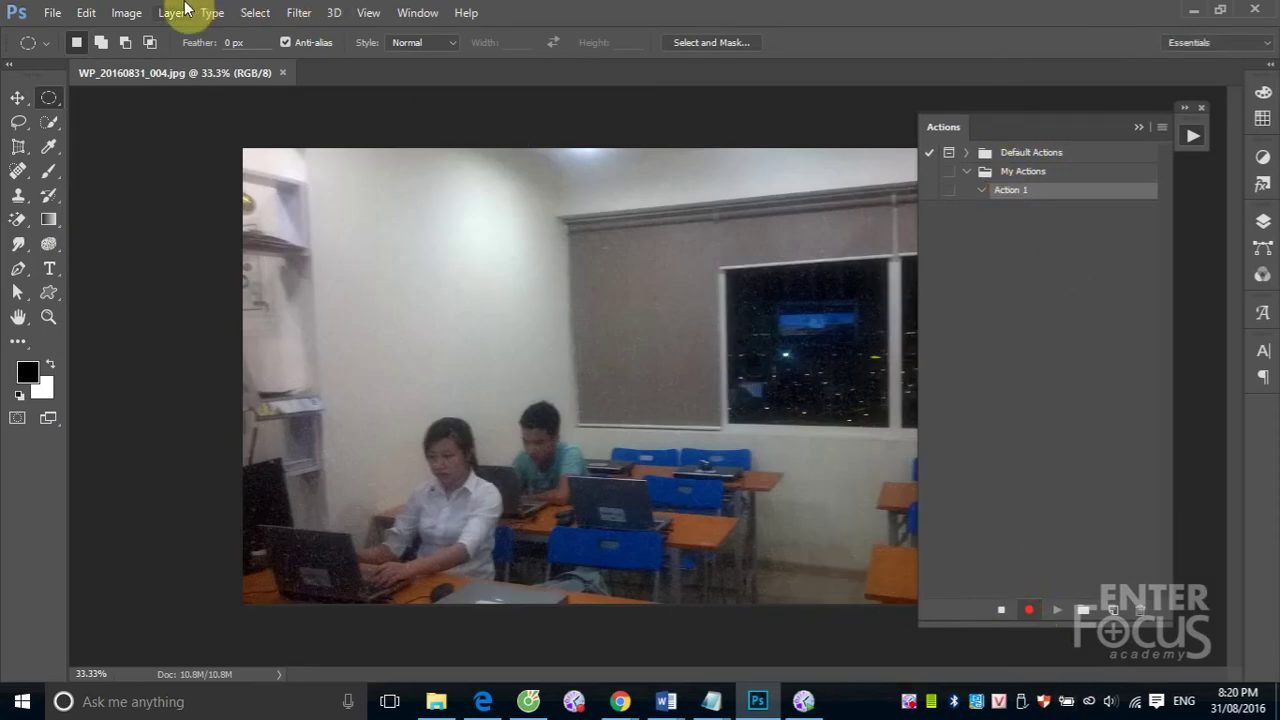
click(126, 14)
mouse_move(137, 34)
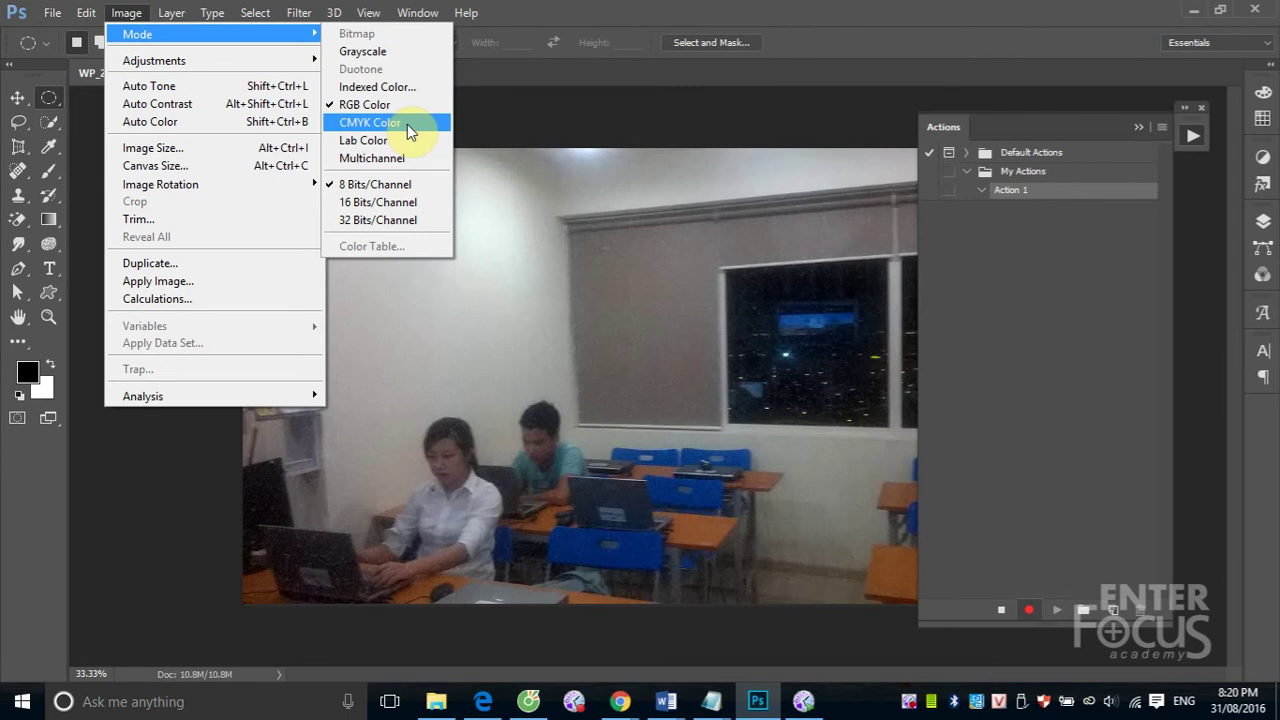
click(407, 124)
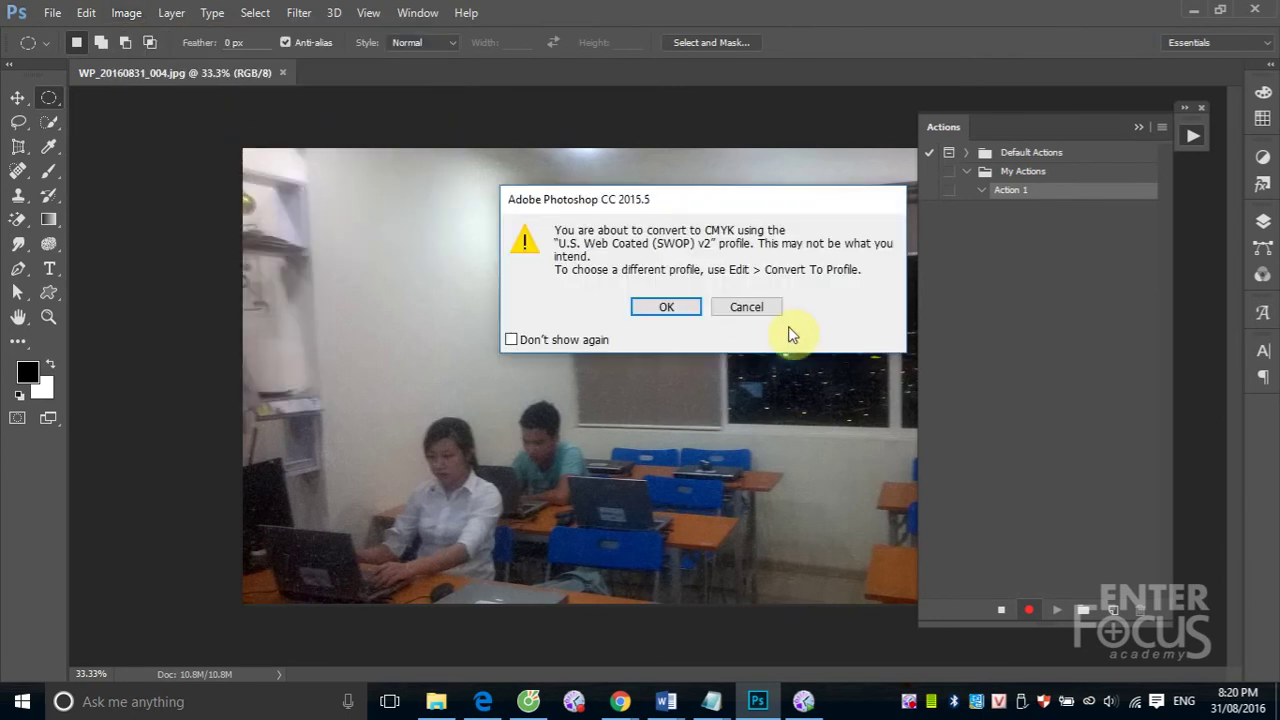
click(666, 305)
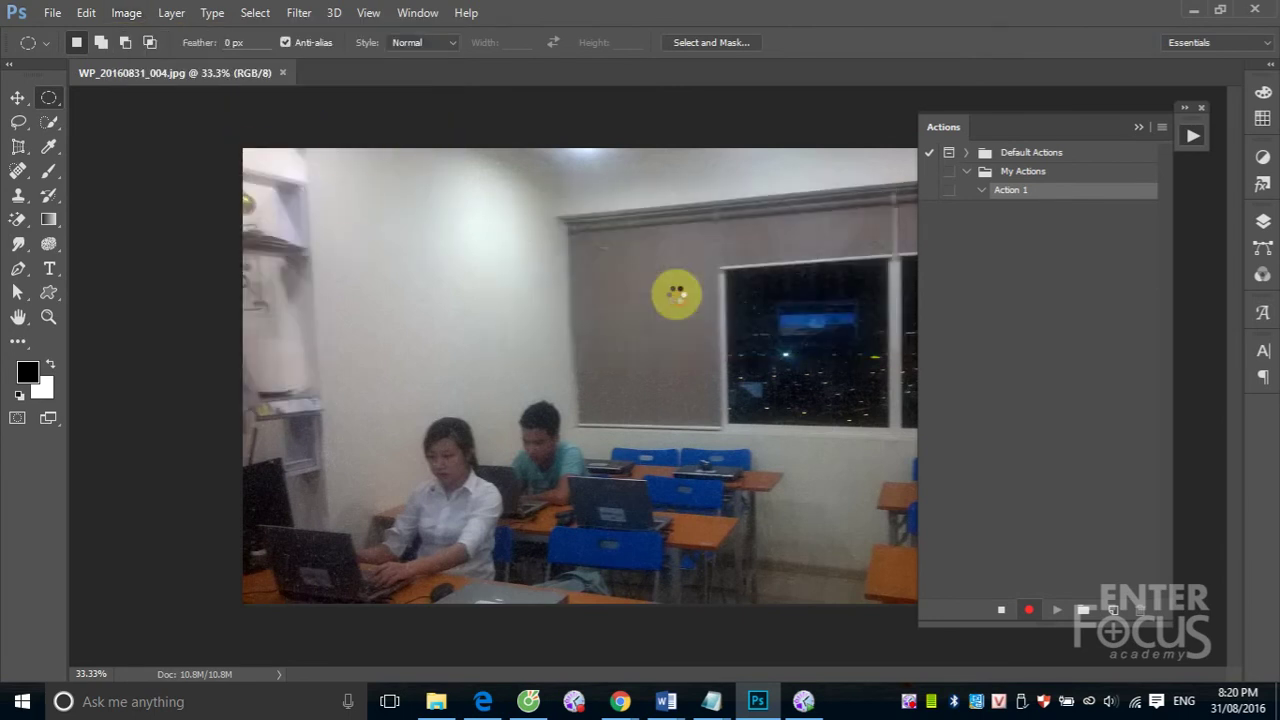
- Set the image resolution to 300 pixels/inch with resampling turned off
click(127, 13)
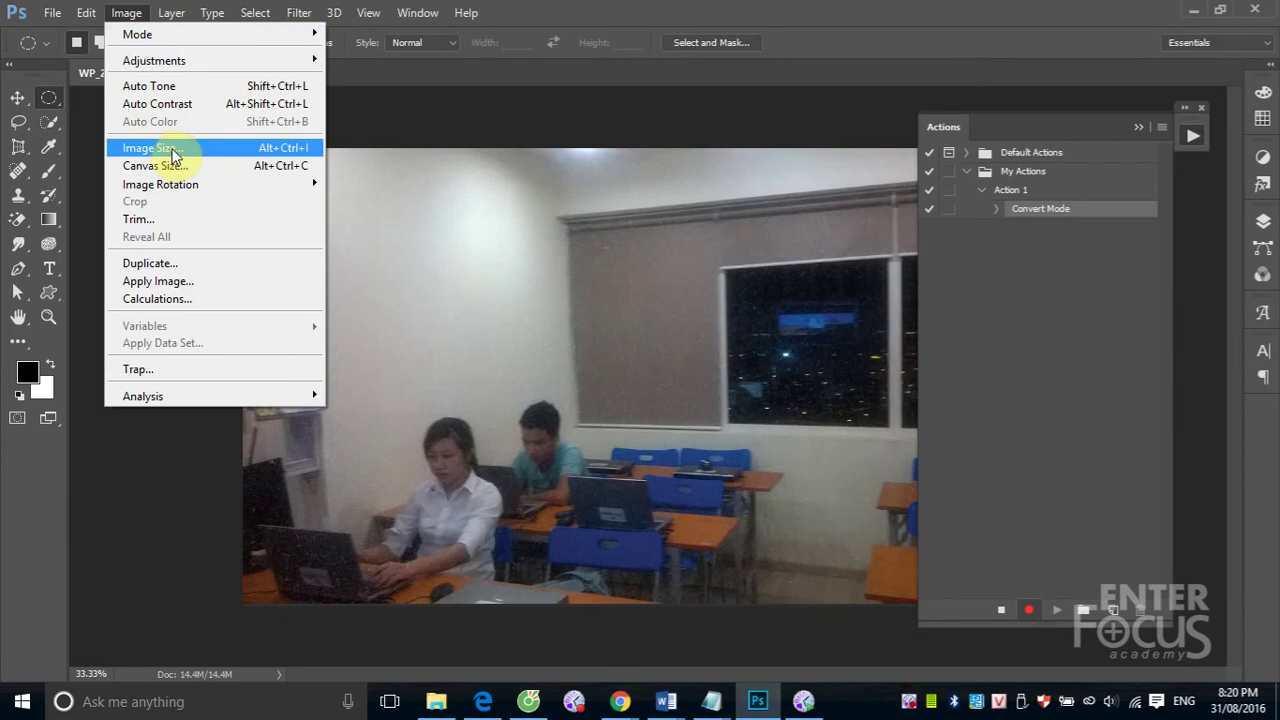
click(155, 147)
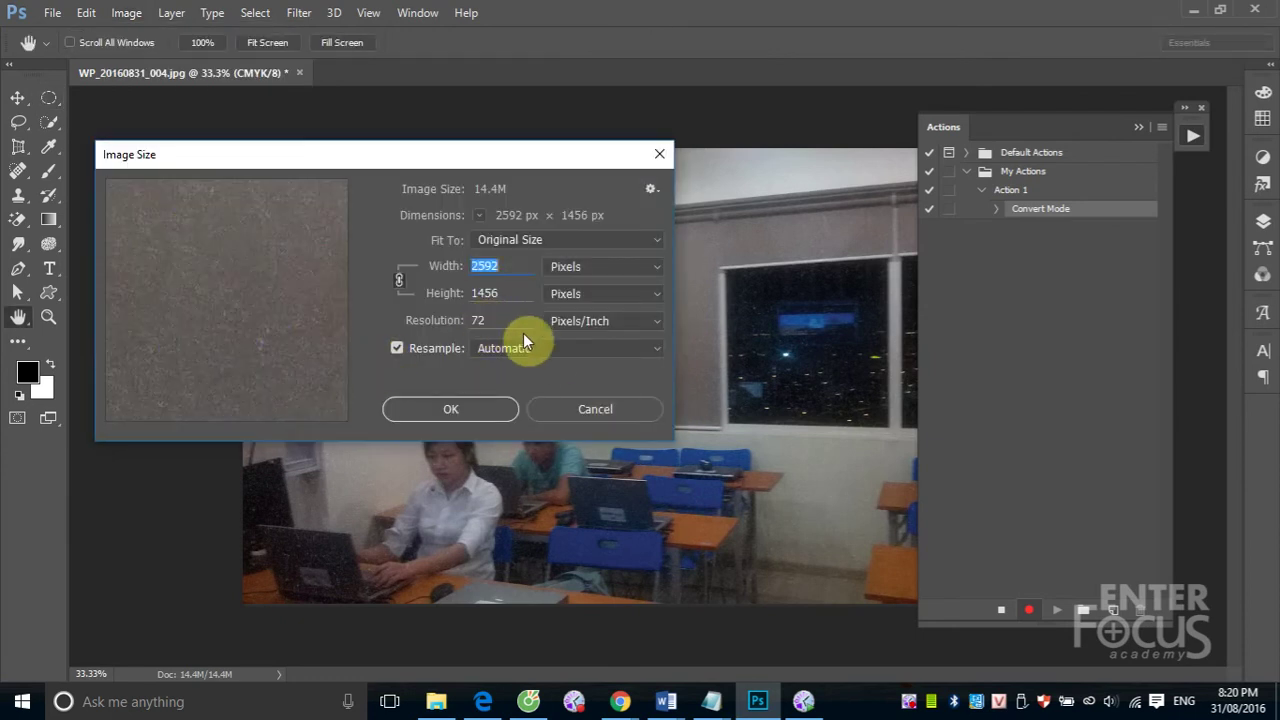
click(396, 348)
drag(492, 321, 452, 322)
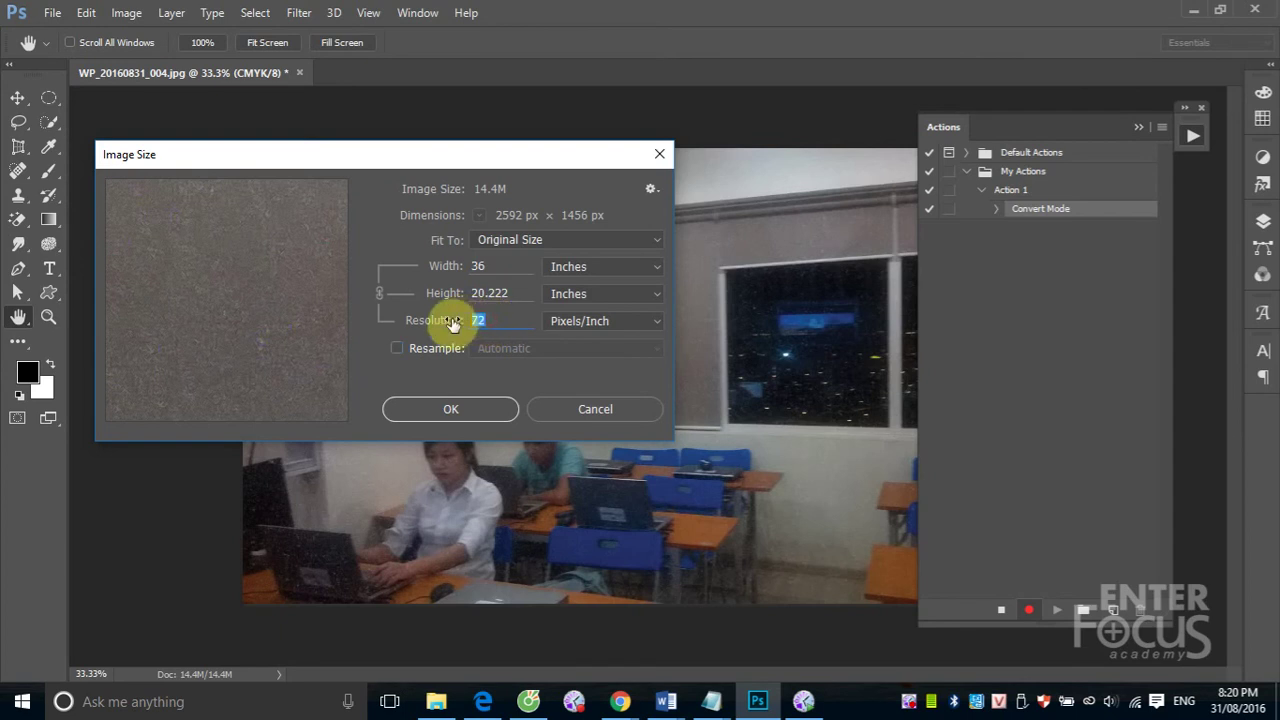
text(300)
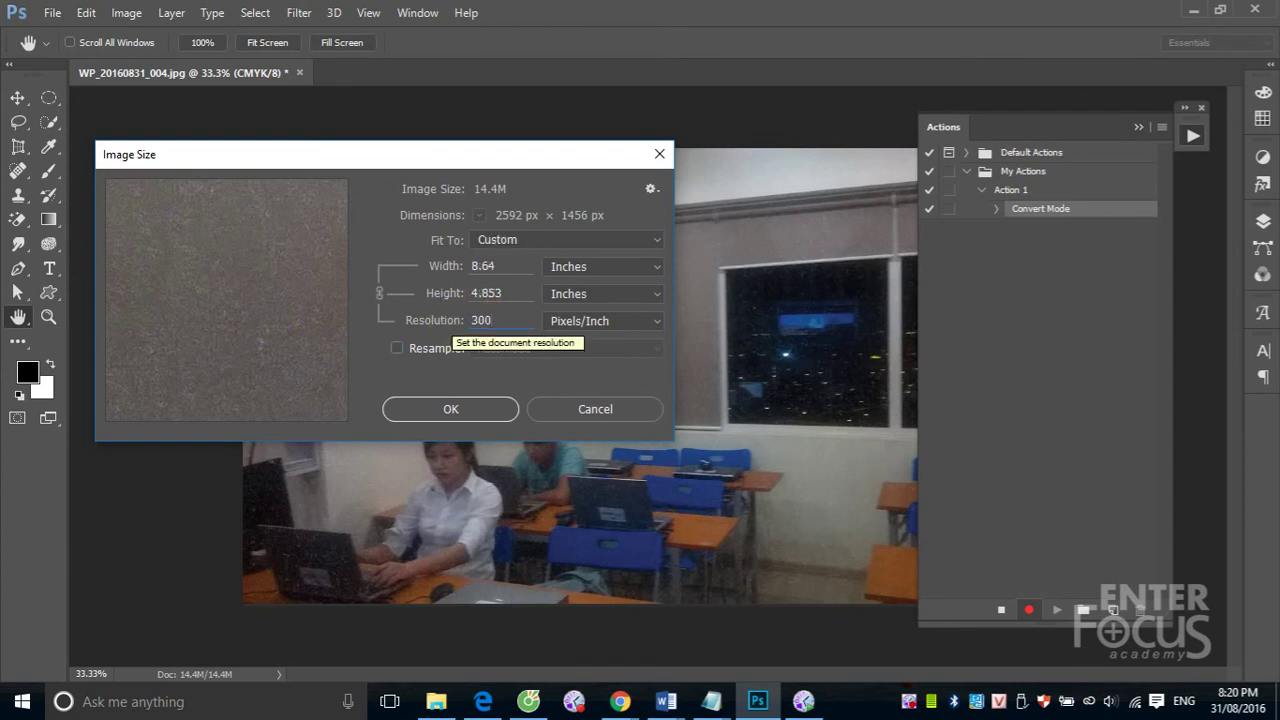
click(464, 417)
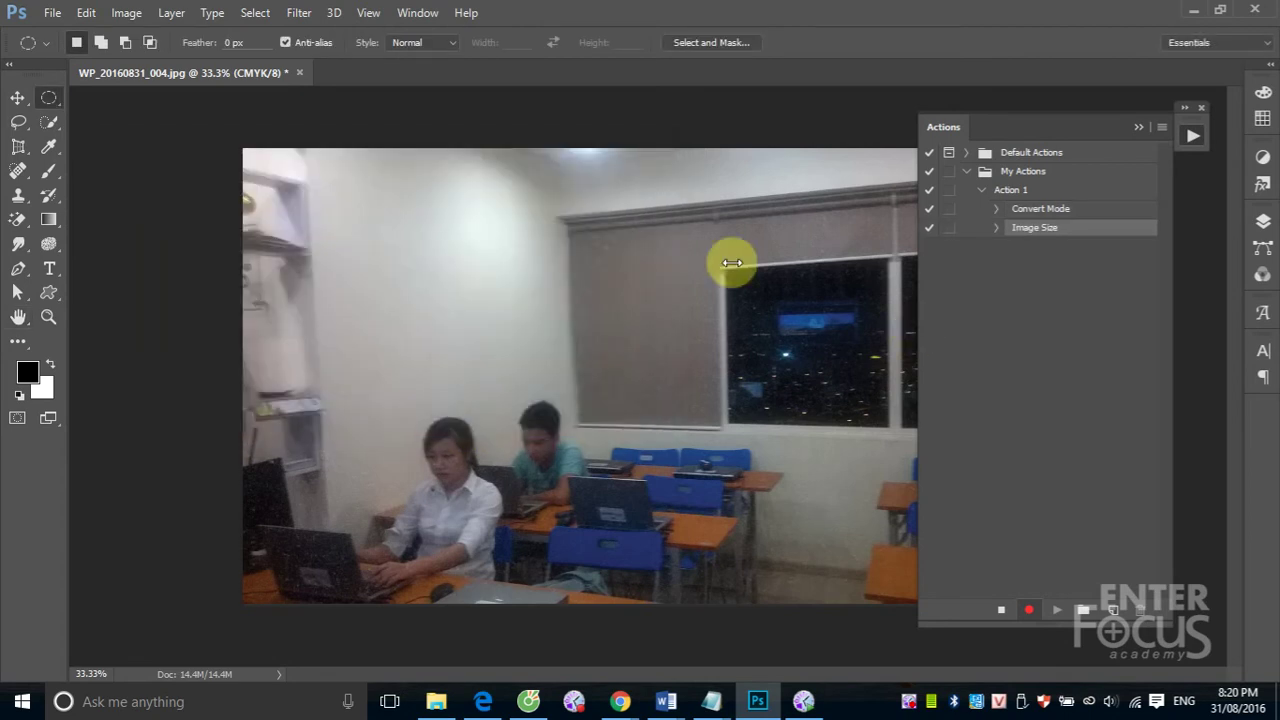
- Resample the image to 15 cm wide, with size units set to Centimeters
click(126, 12)
click(165, 152)
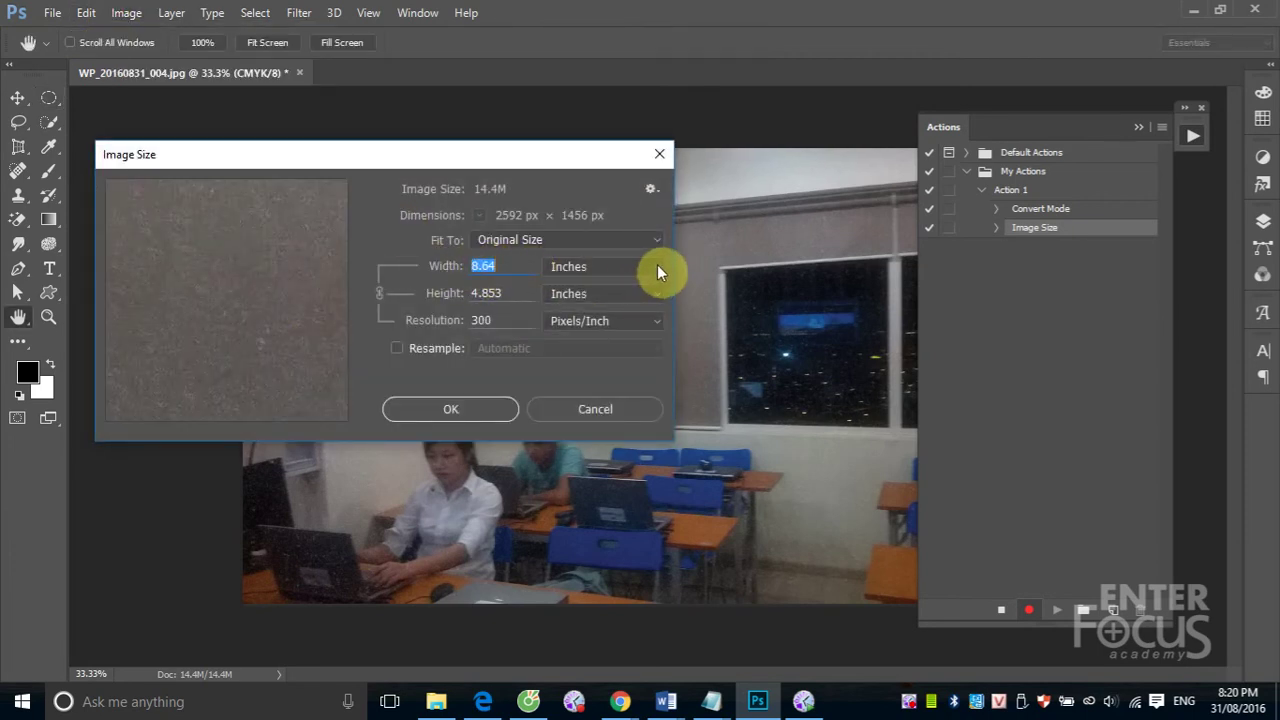
click(657, 264)
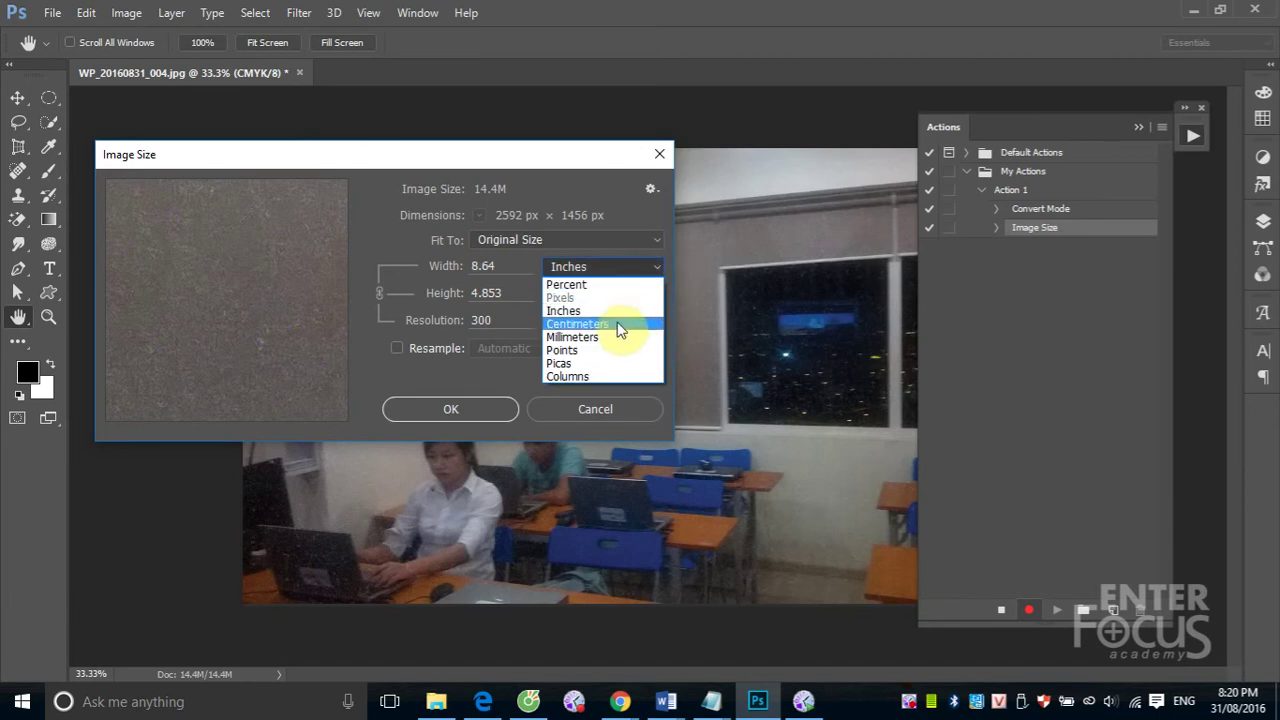
click(584, 324)
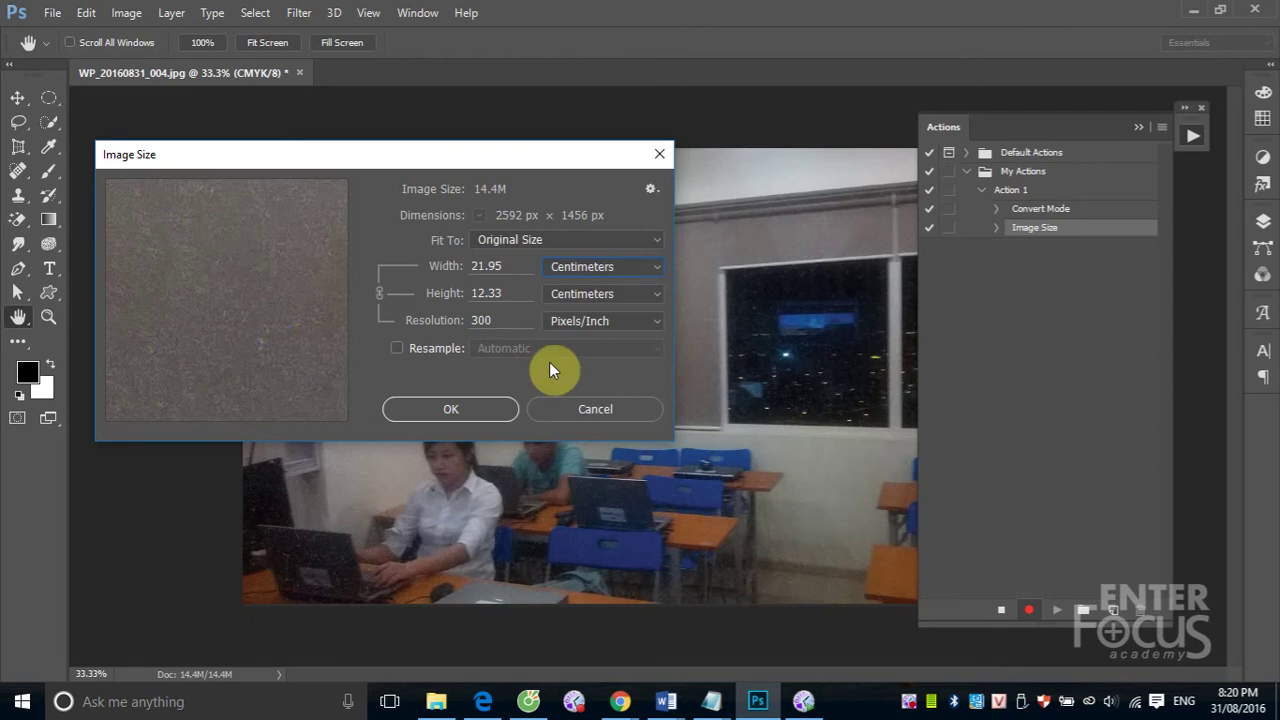
click(396, 348)
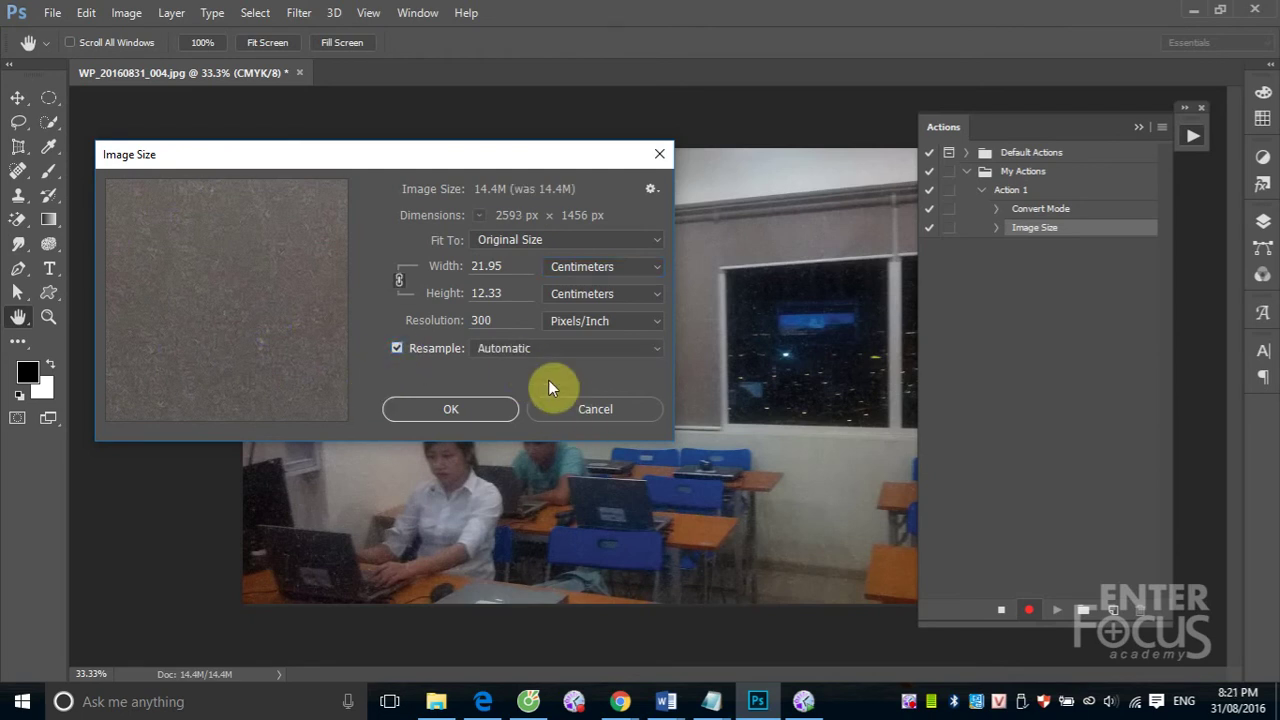
drag(506, 266, 460, 265)
text(15)
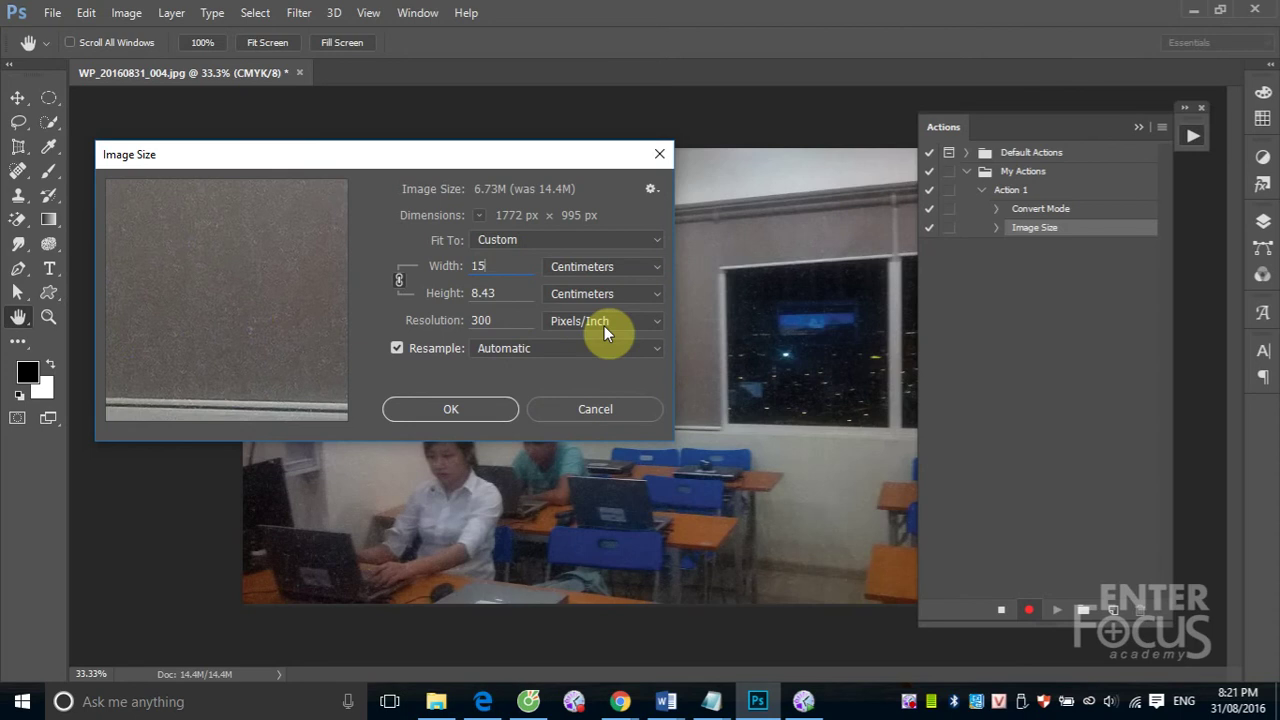
click(471, 418)
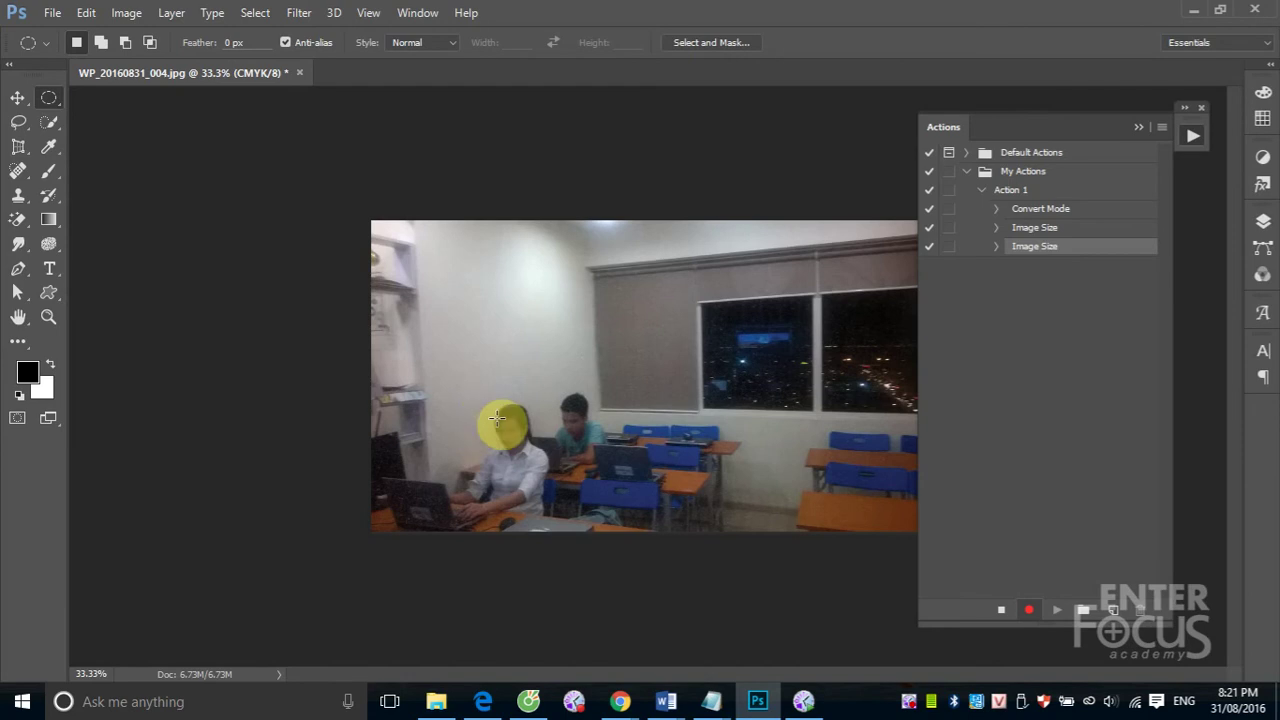
- Save the photo as a Maximum-quality JPEG in the packing folder, then close it
click(50, 13)
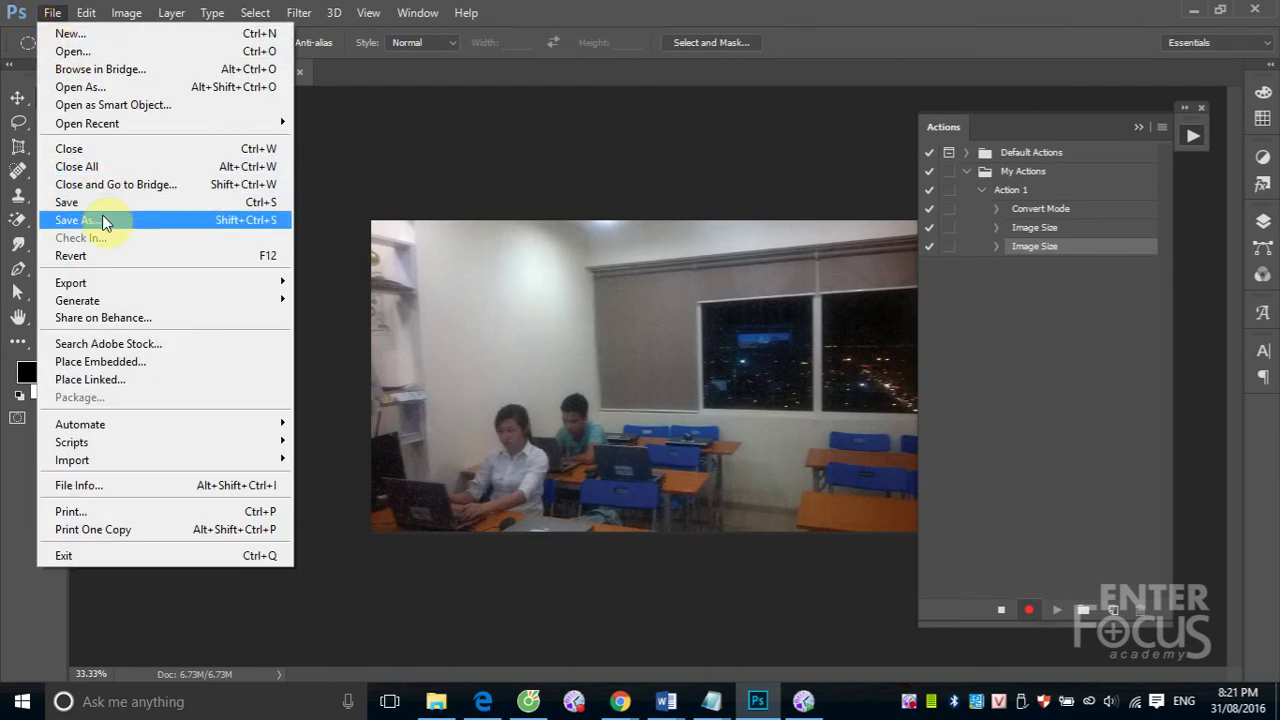
click(106, 218)
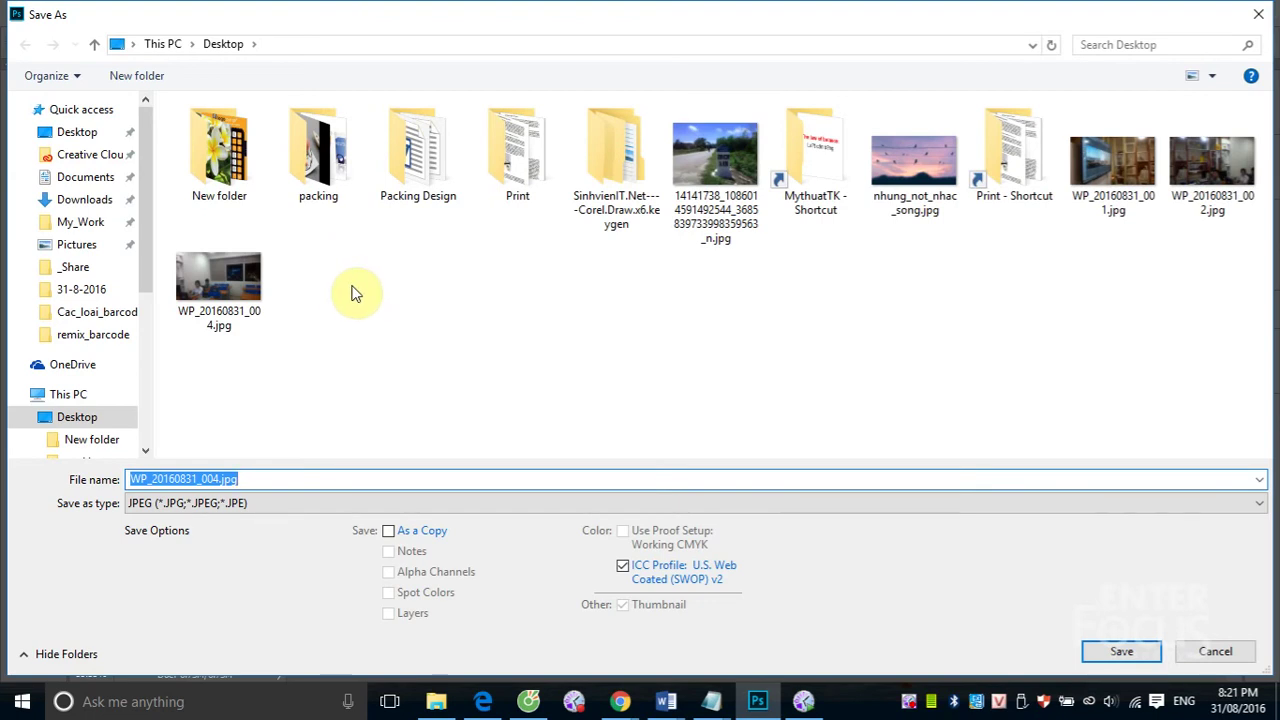
click(314, 167)
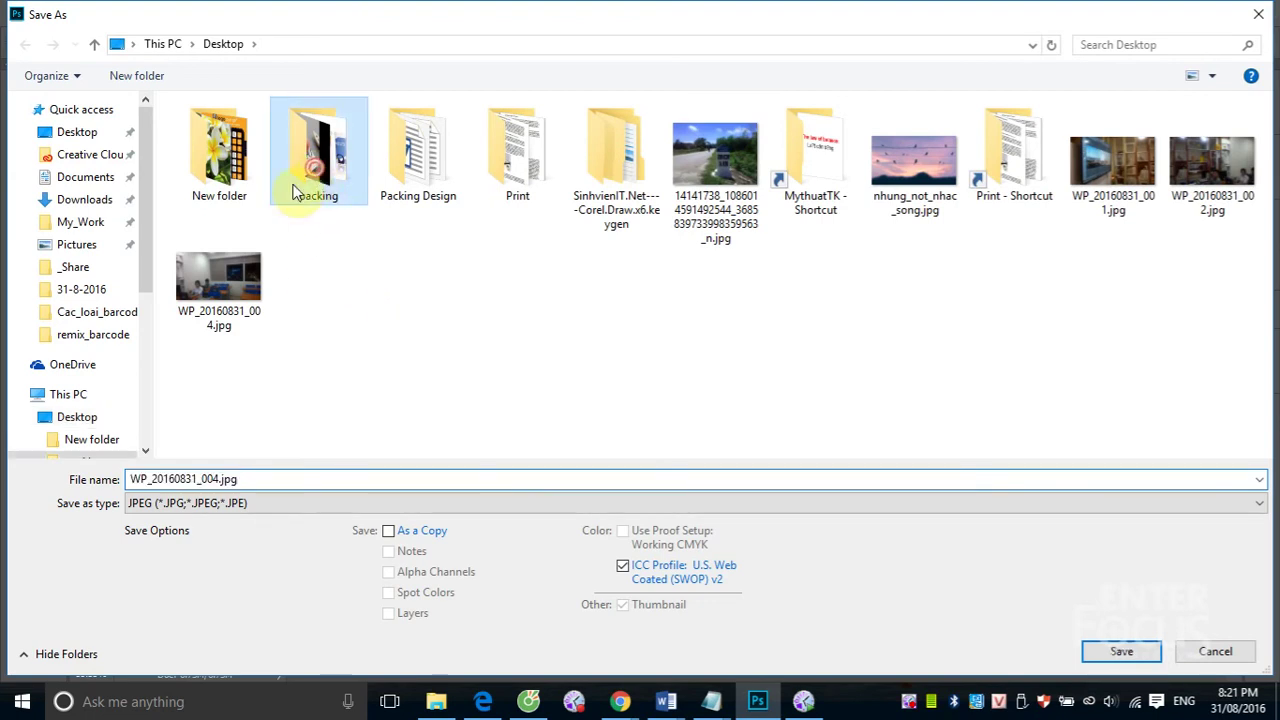
double_click(293, 186)
click(1121, 651)
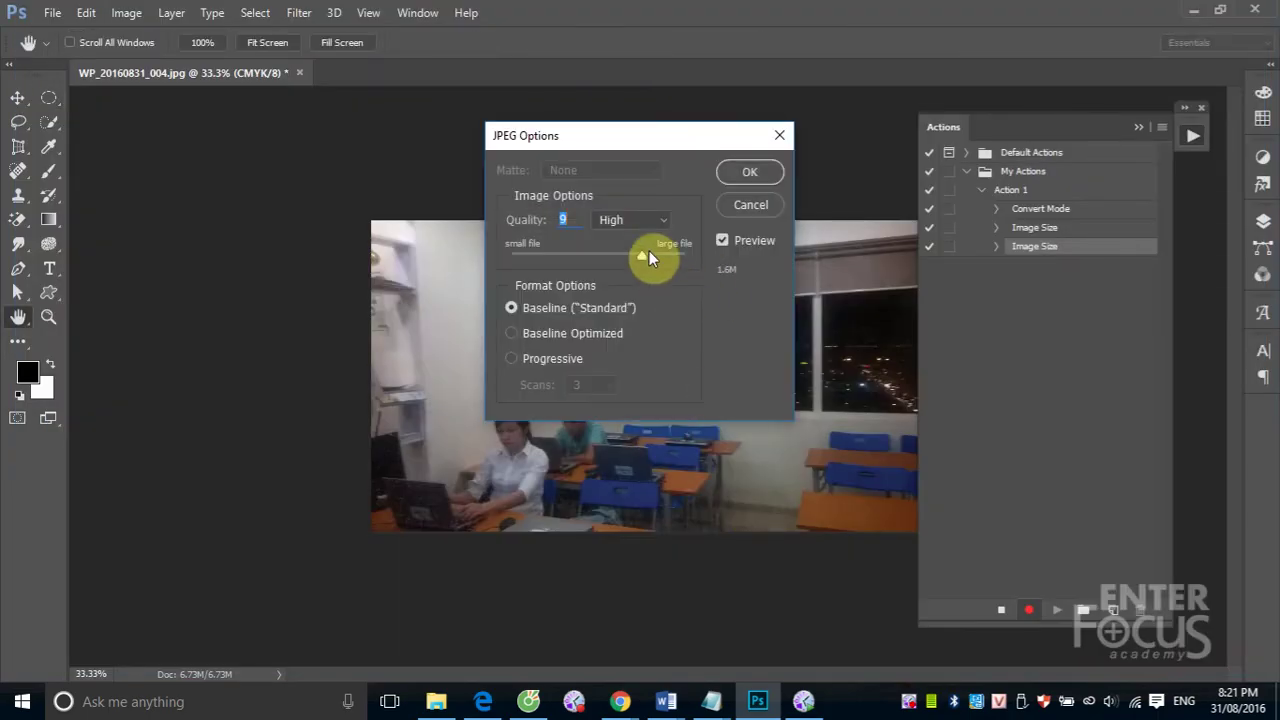
drag(645, 256, 689, 261)
click(749, 172)
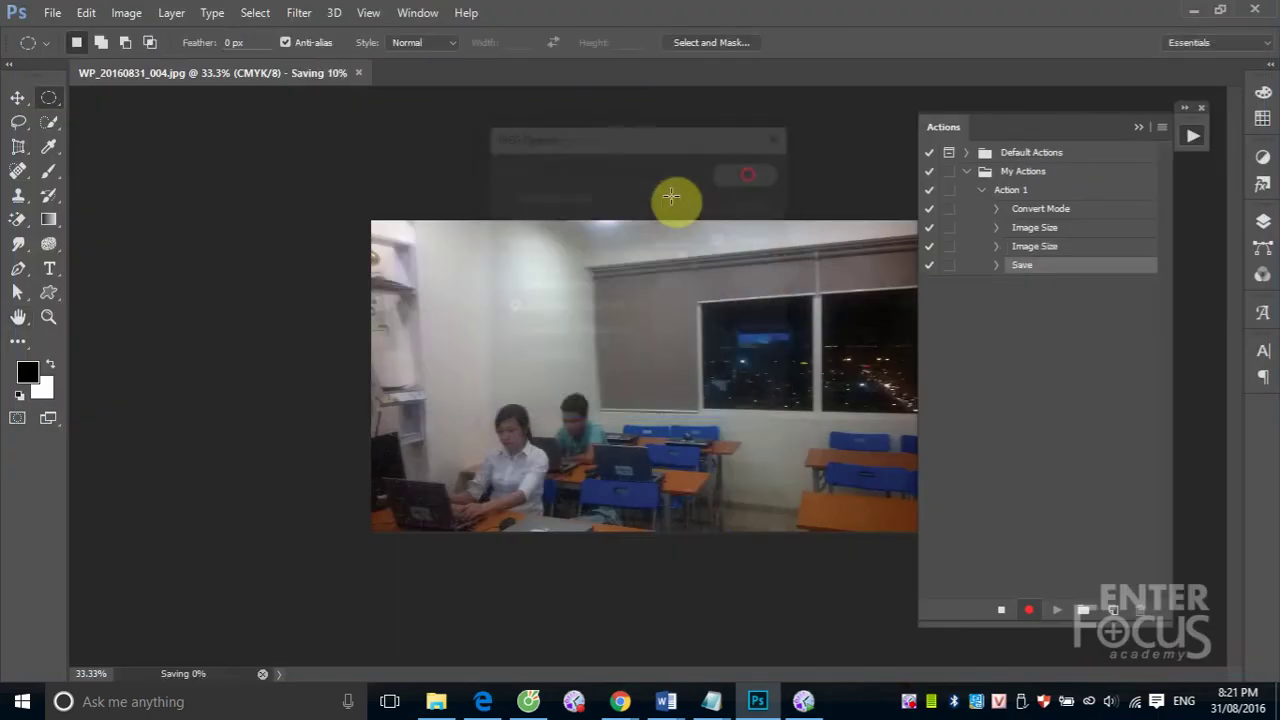
click(291, 72)
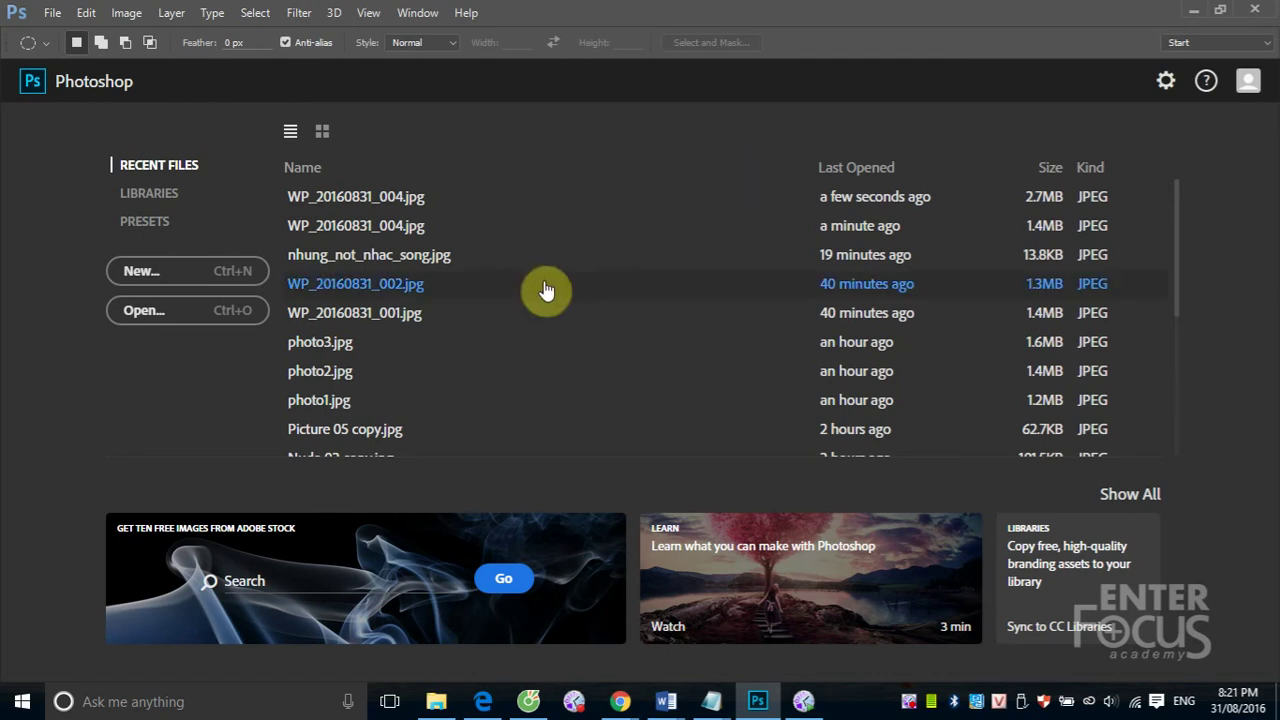
click(398, 283)
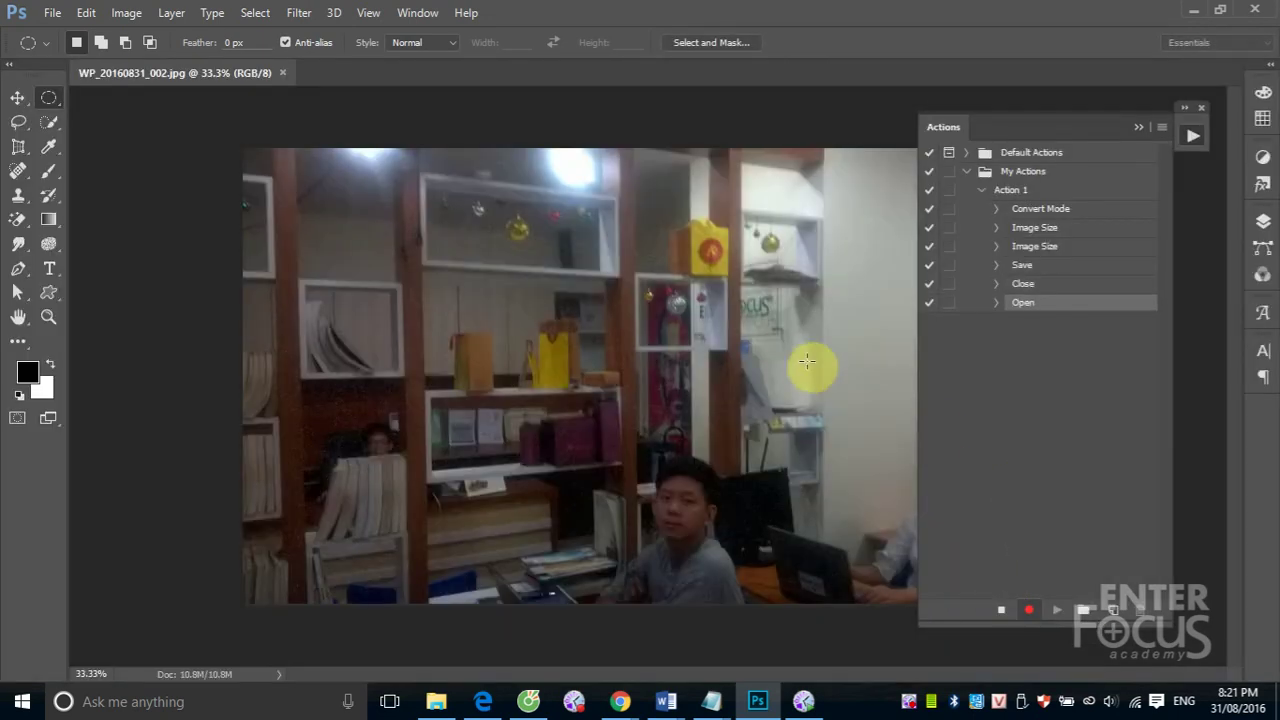
click(1002, 611)
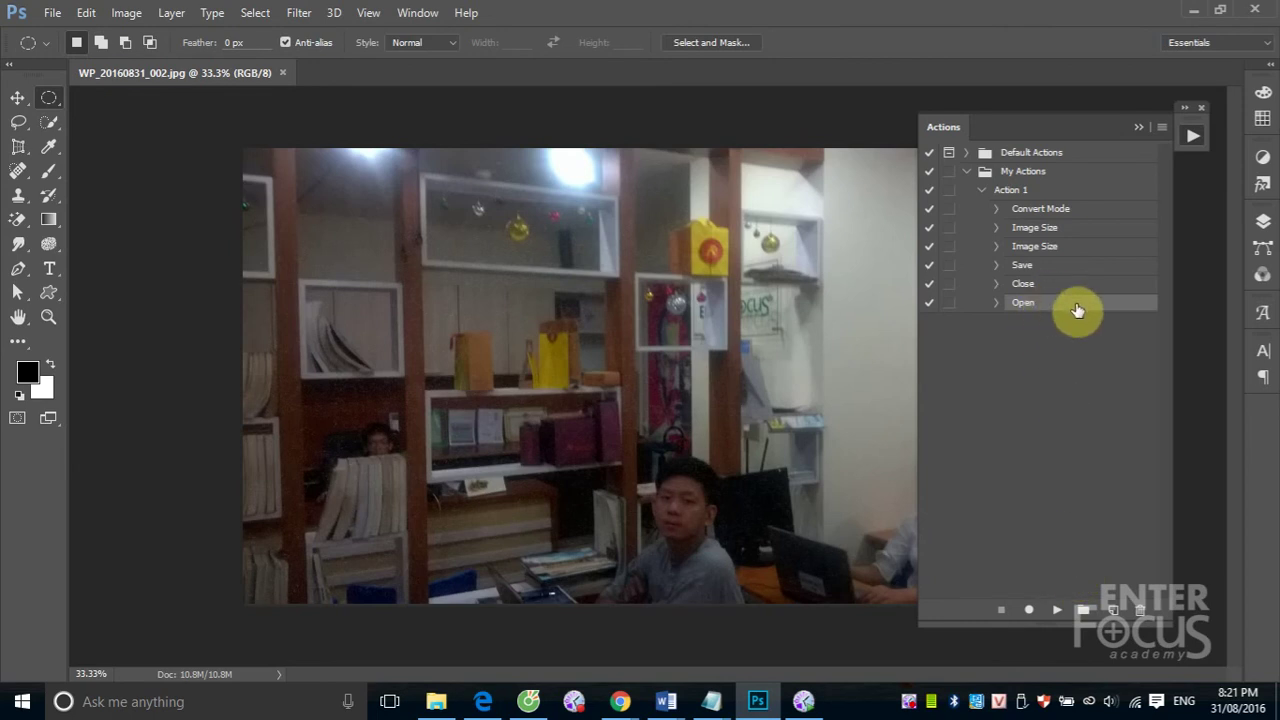
drag(1088, 303, 1141, 610)
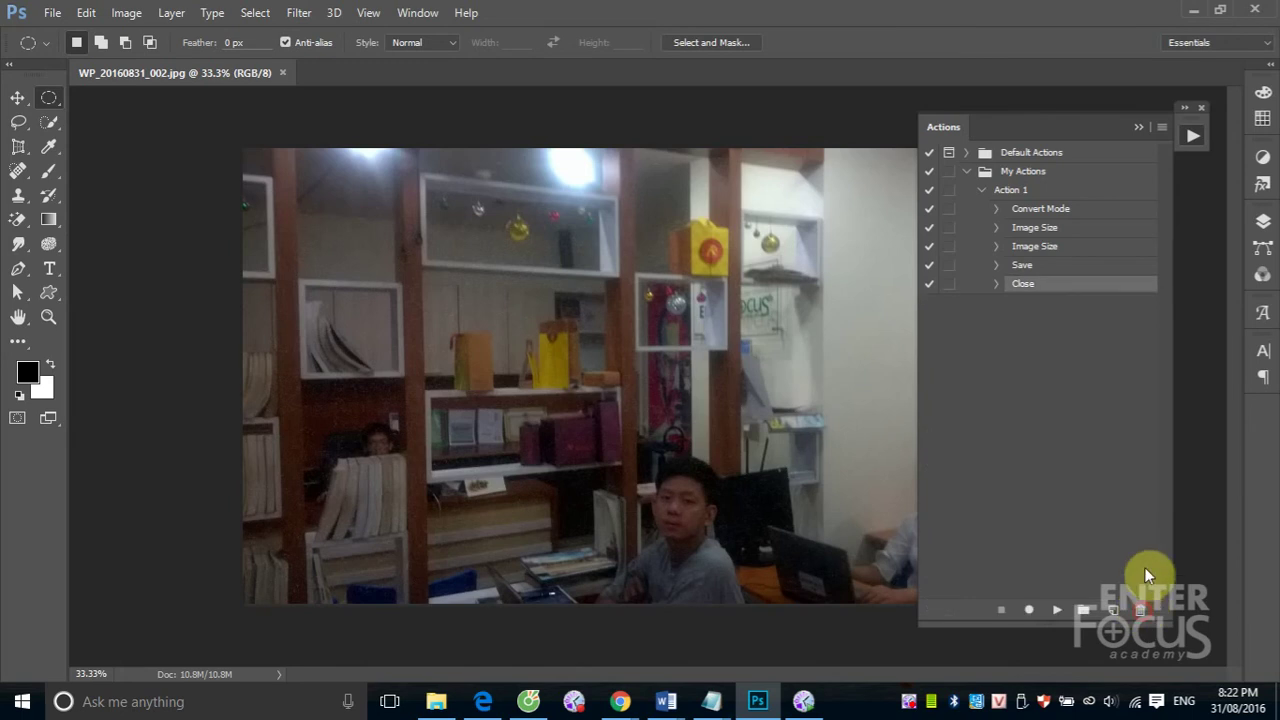
click(1010, 190)
click(1058, 614)
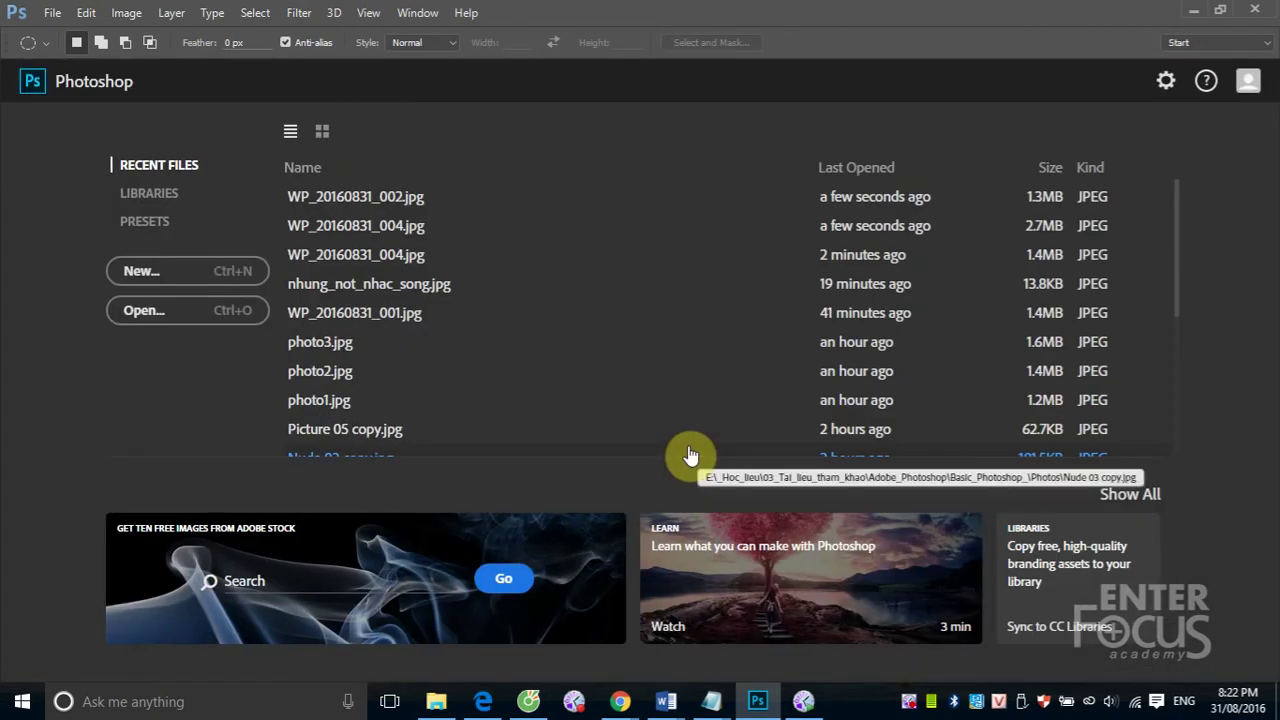
- Play Action 1 on WP_20160831_001.jpg, then reopen that photo from Recent Files
click(372, 326)
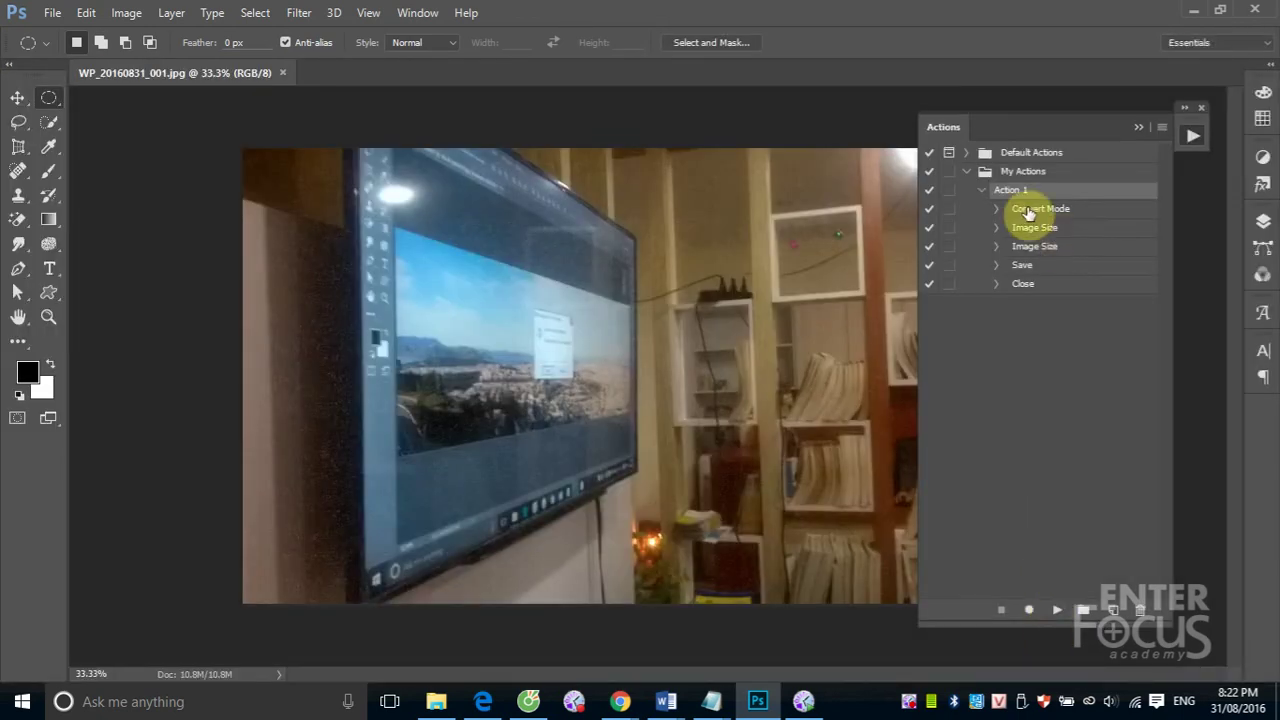
click(1055, 609)
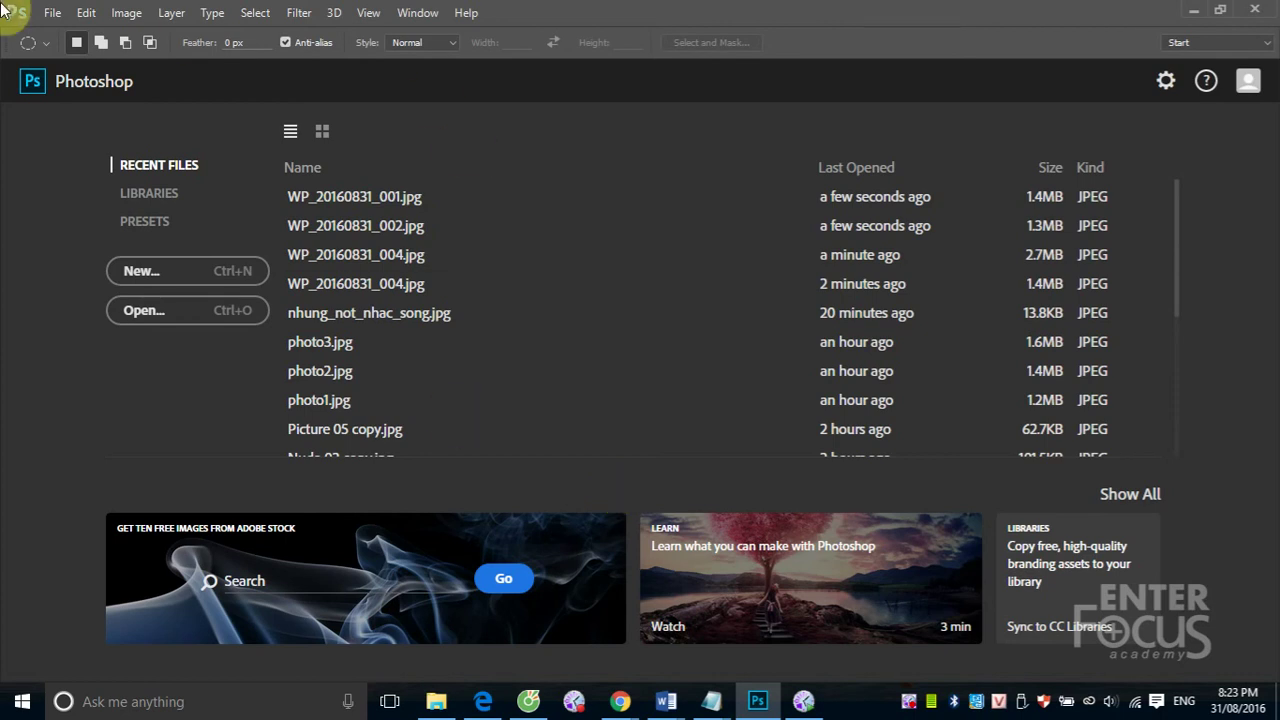
click(323, 198)
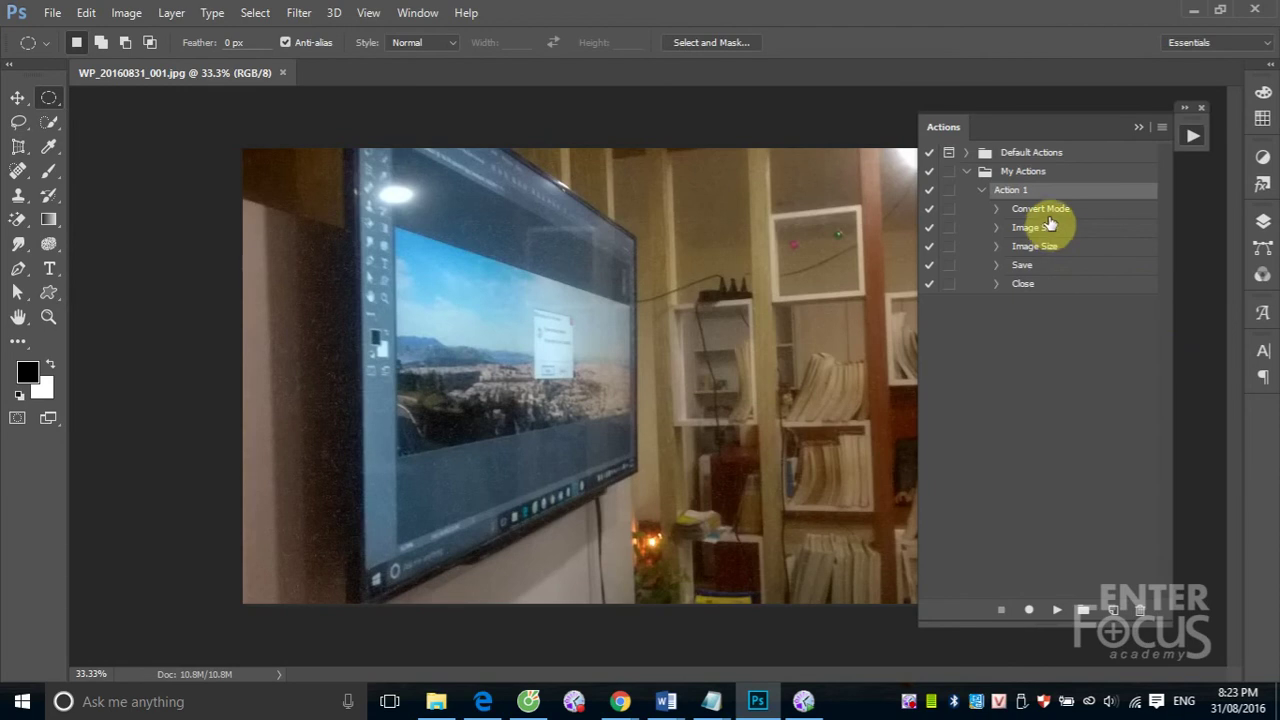
- Assign function key F11 to Action 1 in its Action Options
double_click(1092, 191)
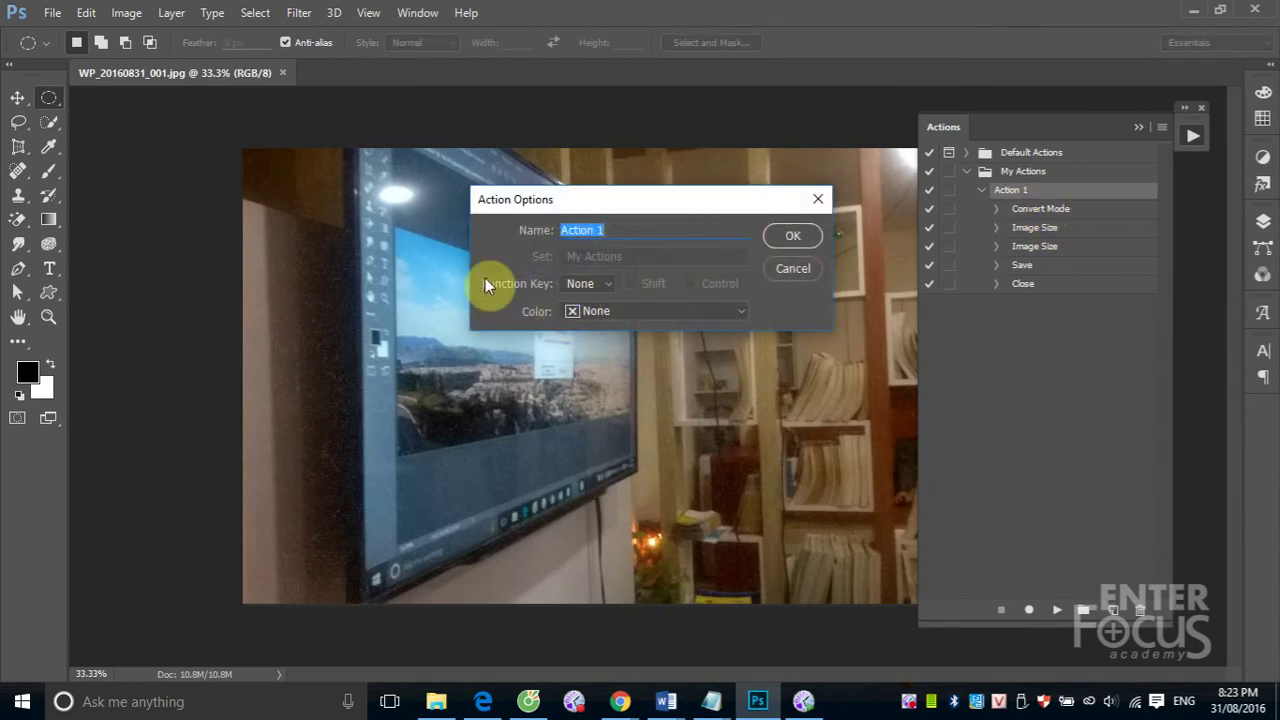
click(609, 283)
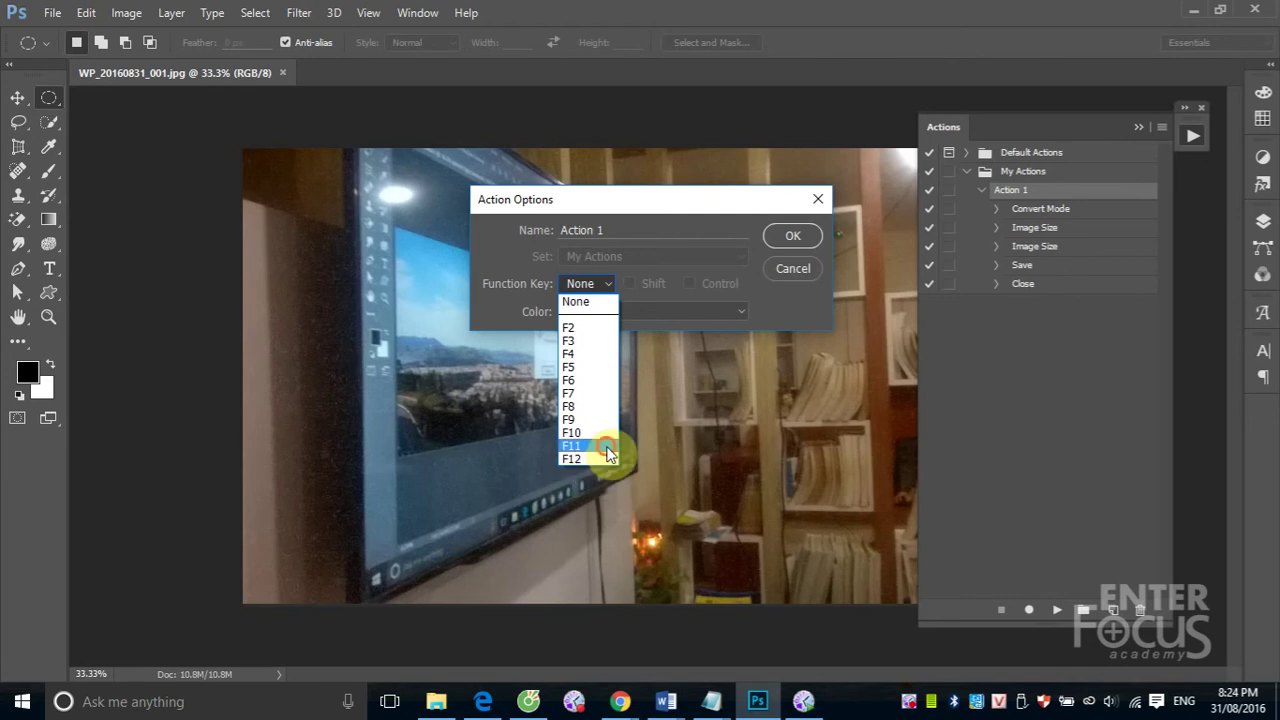
click(582, 446)
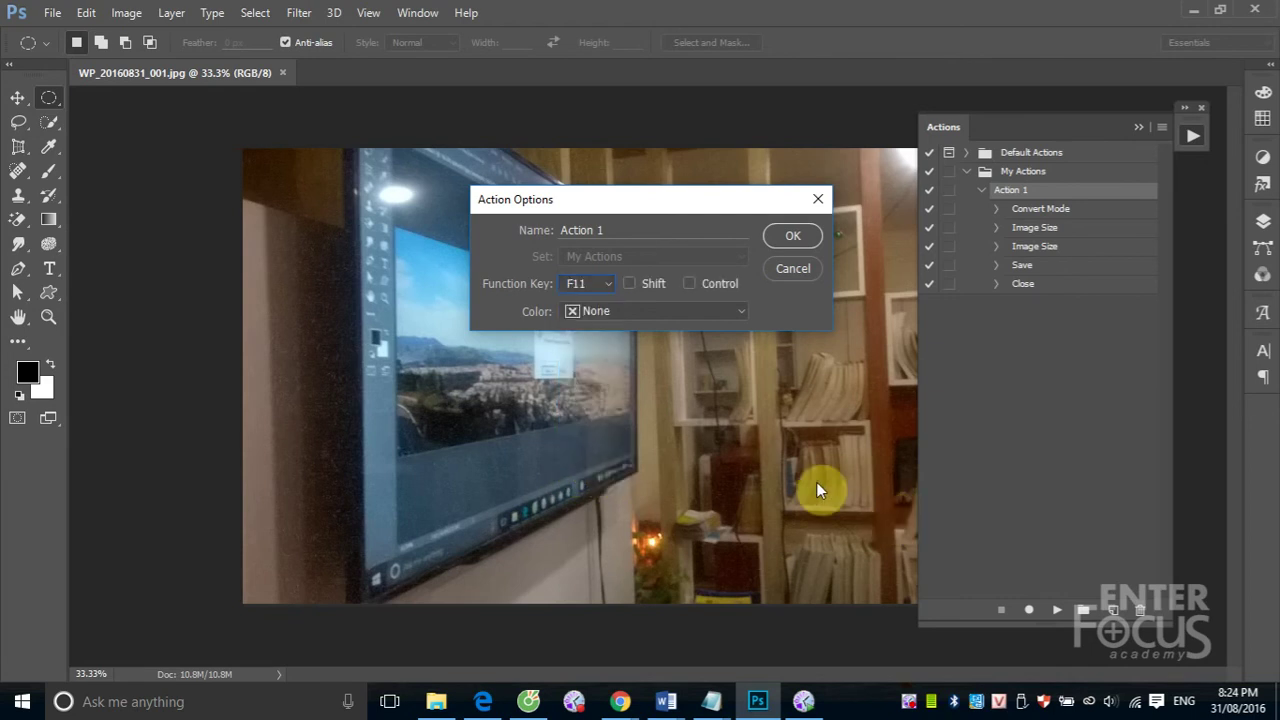
click(796, 240)
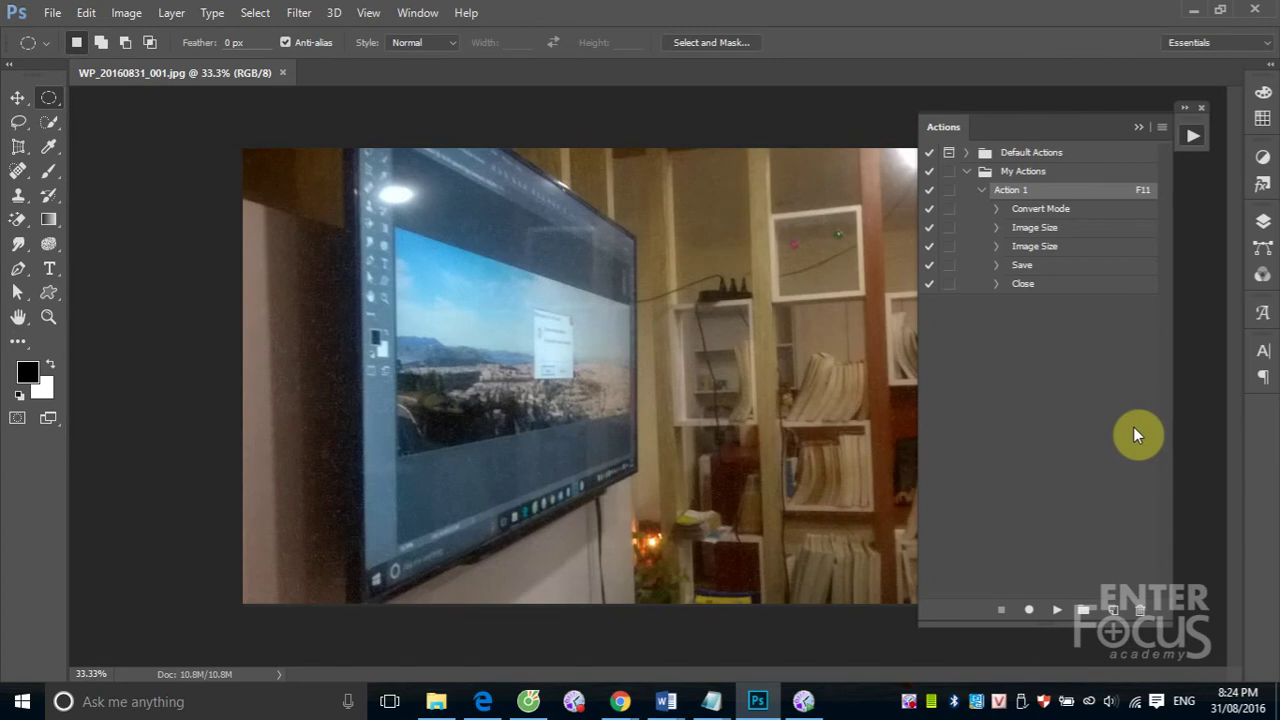
- Play Action 1 with F11 to convert, resize, save and close WP_20160831_001.jpg
key(F11)
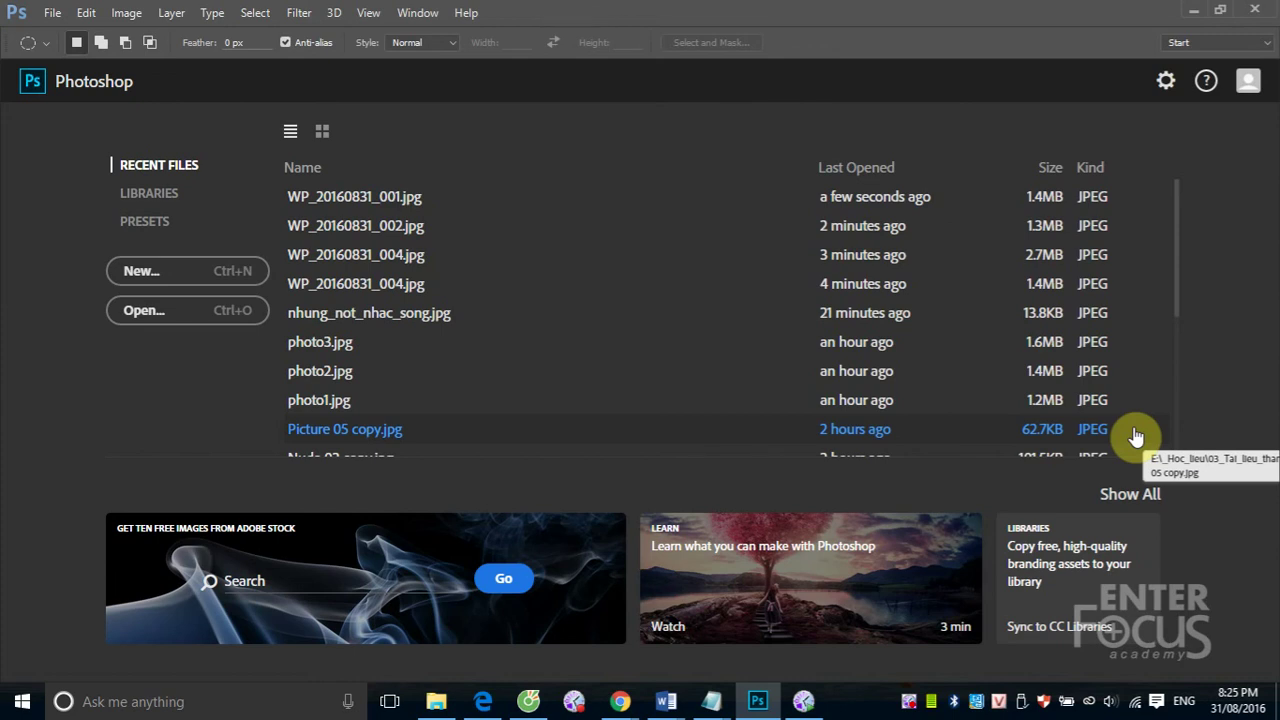
- Reopen WP_20160831_001.jpg and duplicate Action 1's five steps to make ten
click(312, 198)
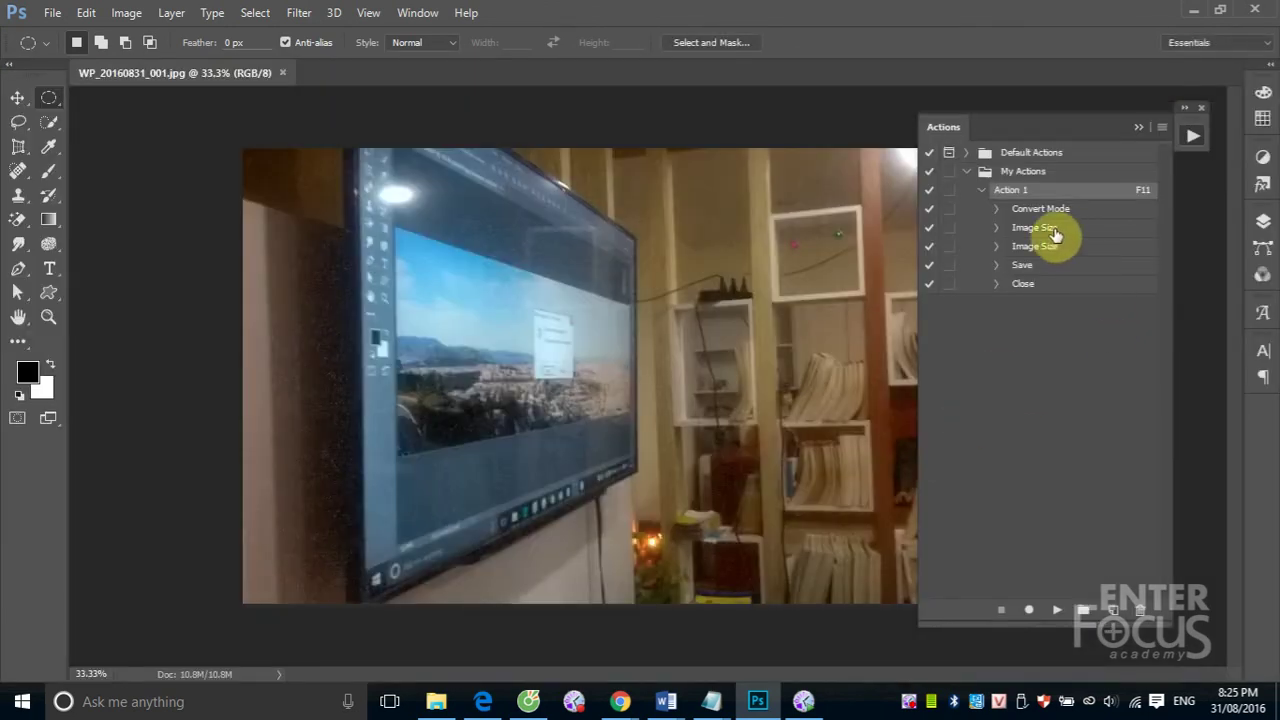
click(1044, 210)
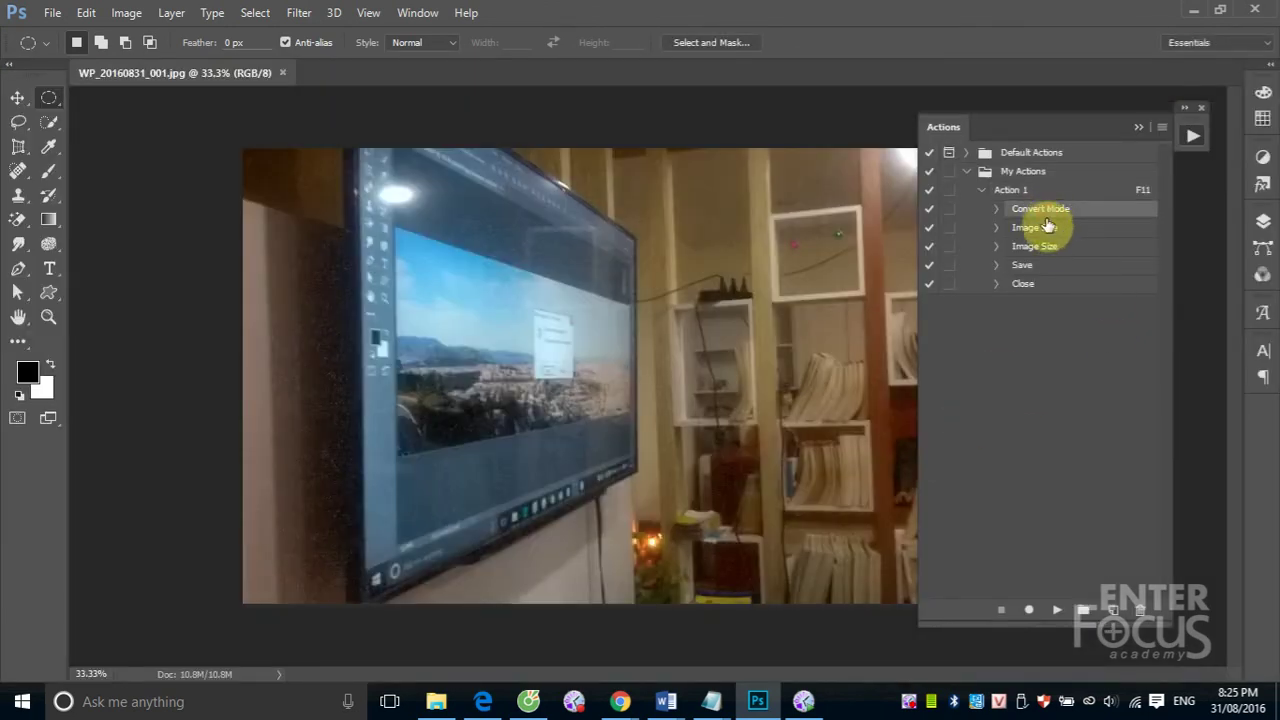
shift+click(1030, 284)
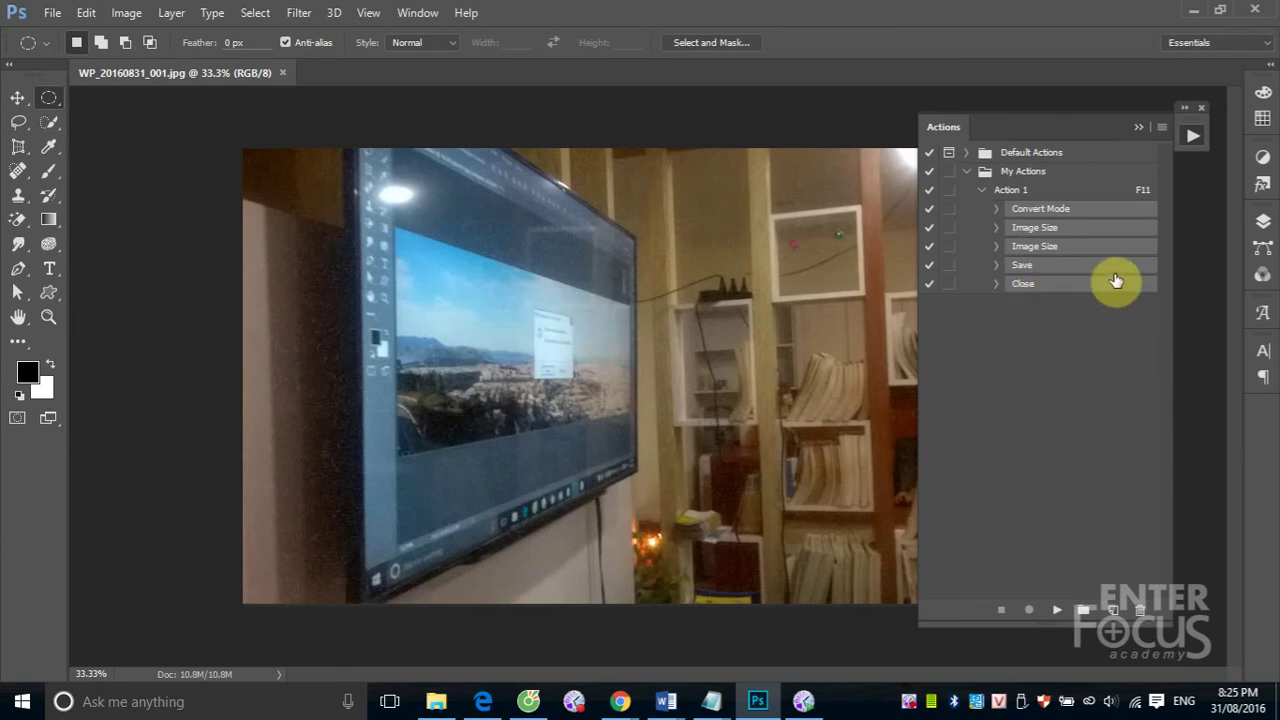
drag(1114, 282, 1110, 609)
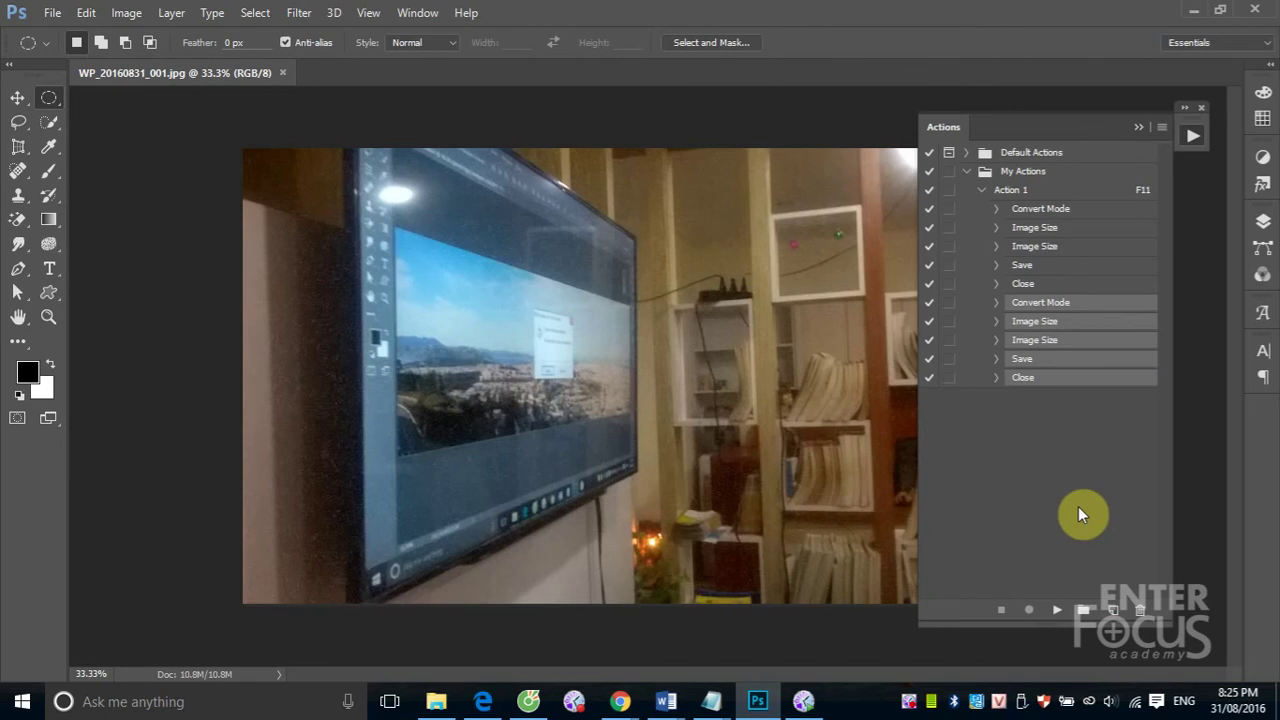
- Duplicate all ten steps of Action 1 into twenty, then close the photo
click(1080, 209)
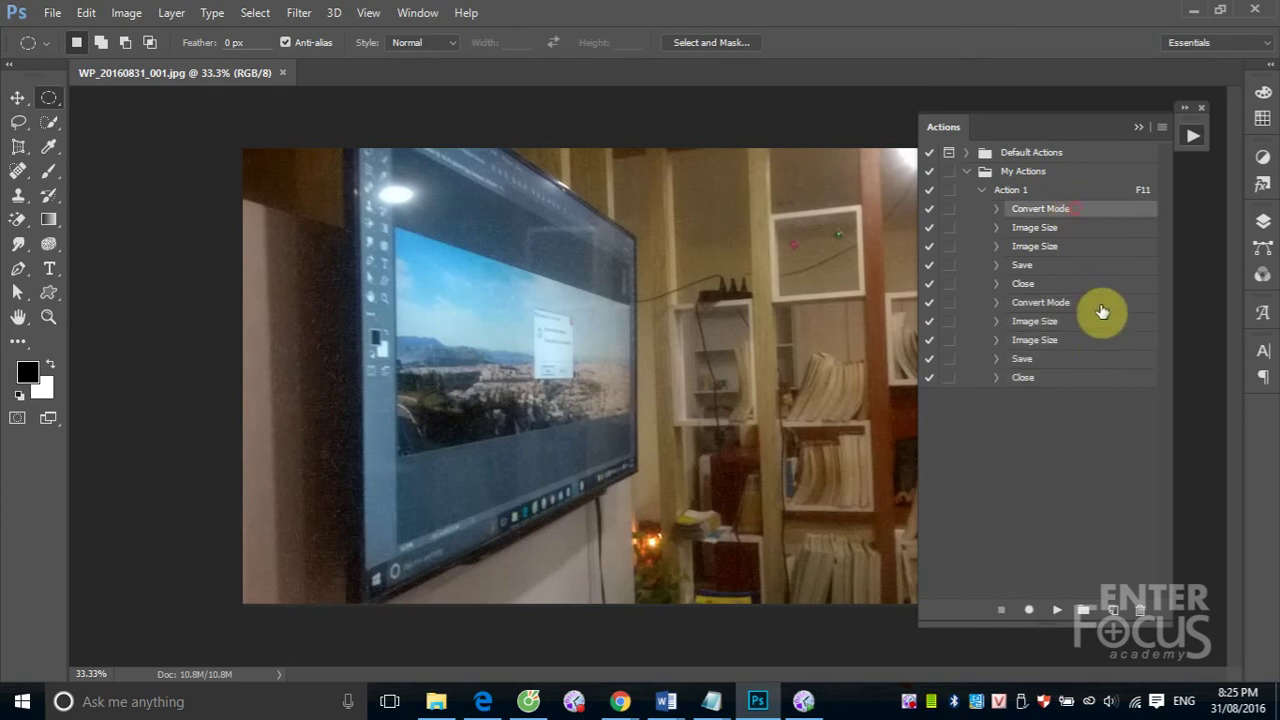
shift+click(1094, 378)
drag(1110, 380, 1106, 608)
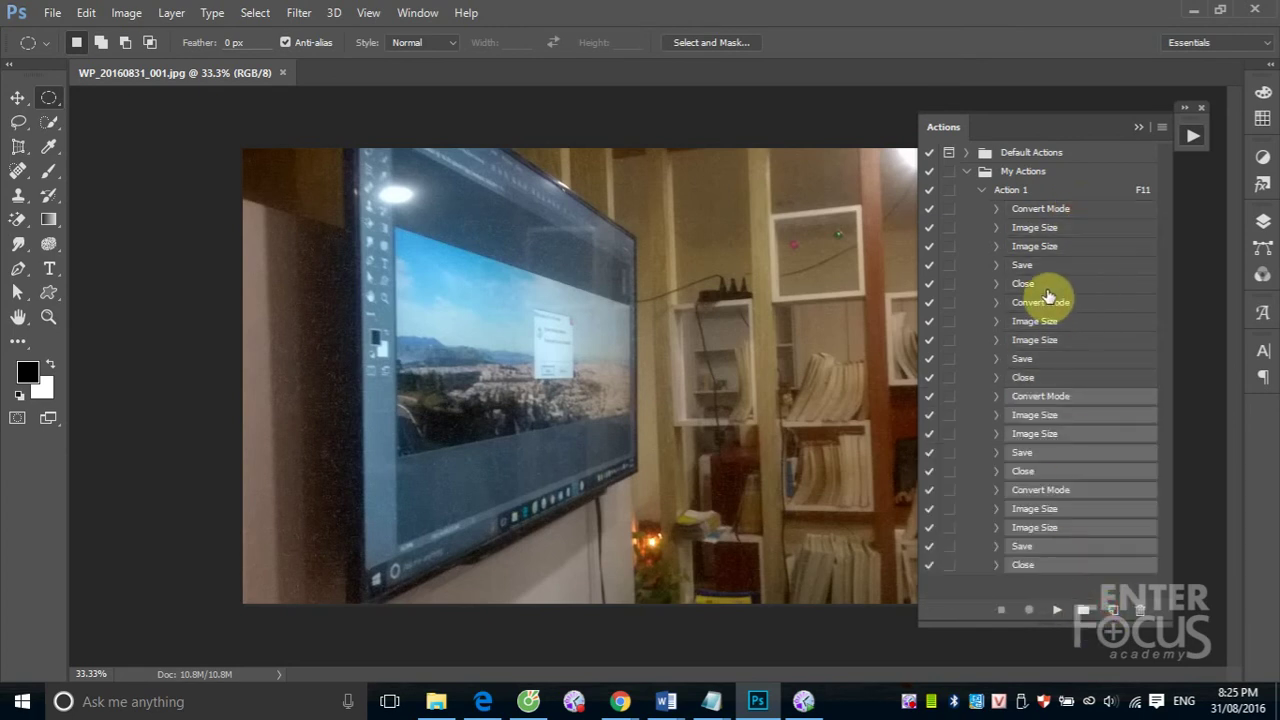
click(282, 72)
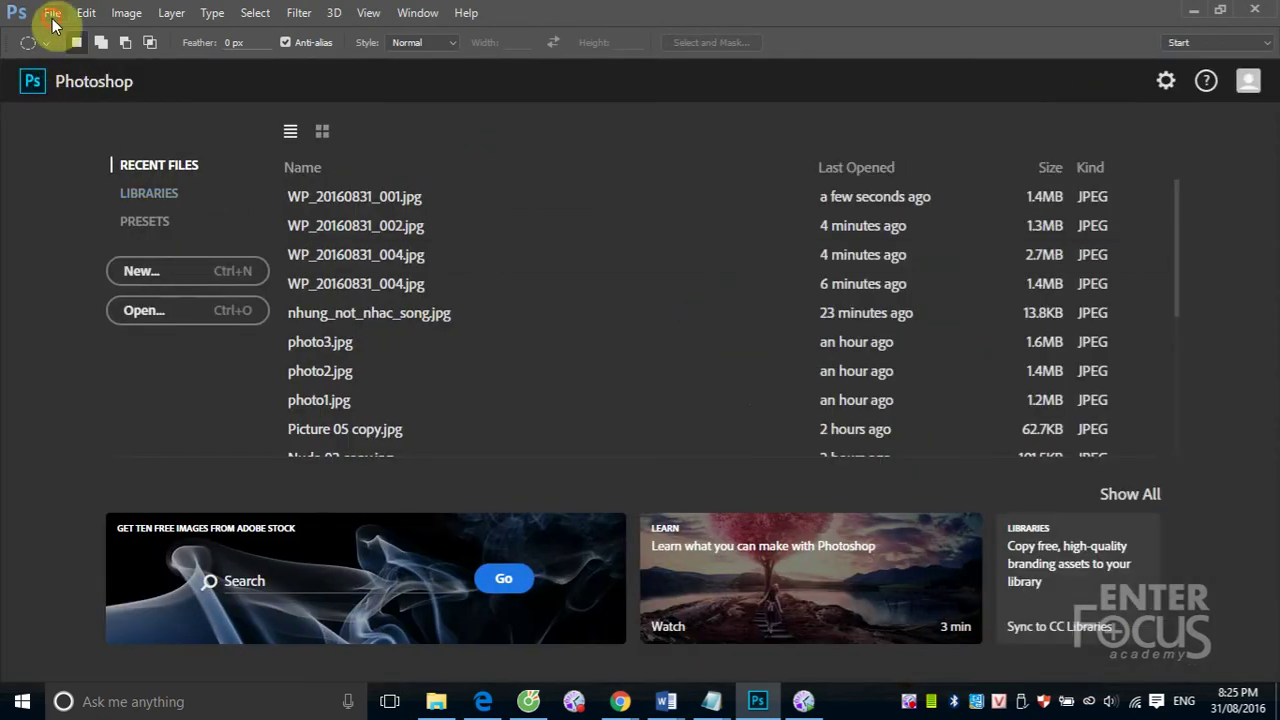
- Open Bags-packaging-1.png, packages1611.jpg and two other packaging images, then play Action 1 with F11
click(52, 12)
click(93, 58)
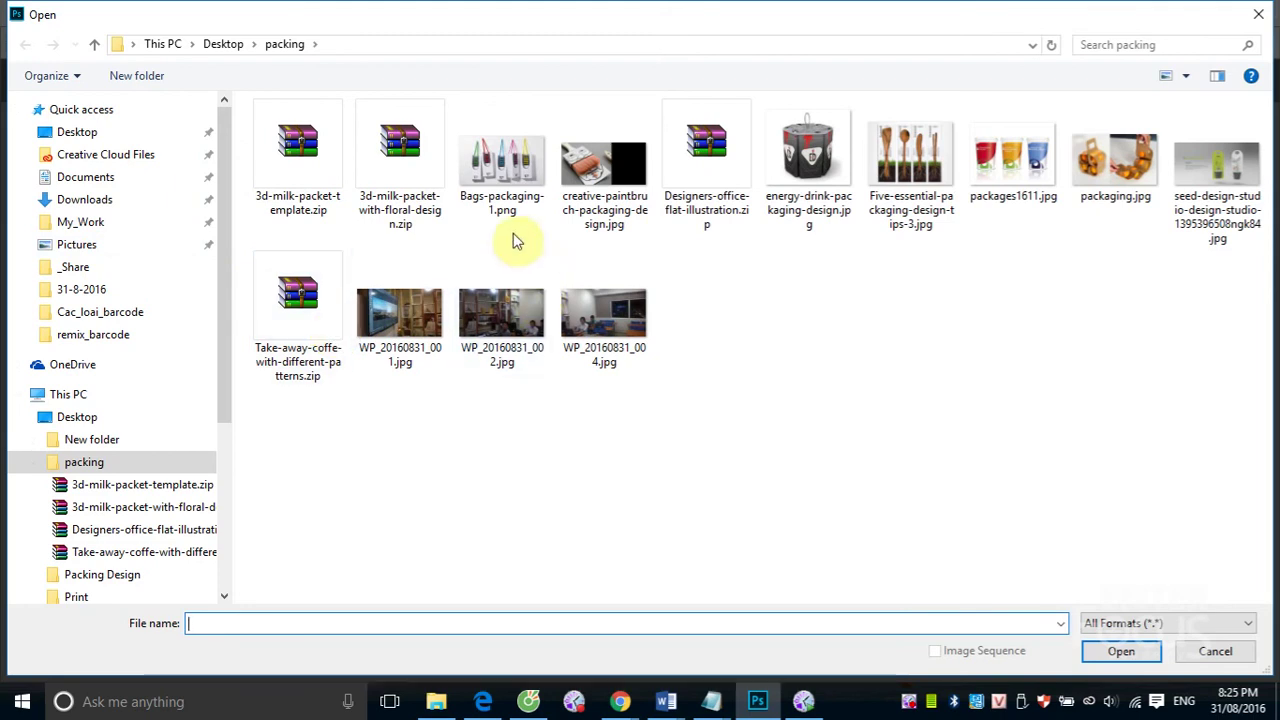
click(545, 190)
ctrl+click(605, 180)
ctrl+click(915, 195)
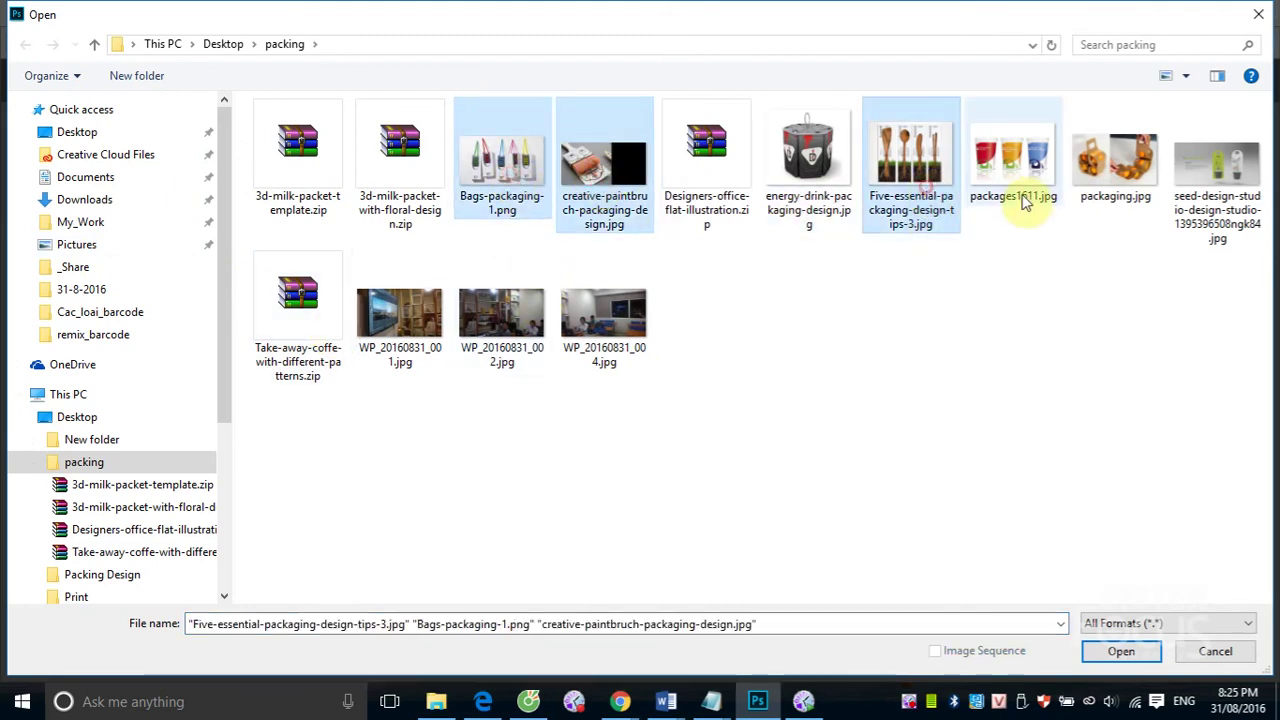
ctrl+click(1018, 190)
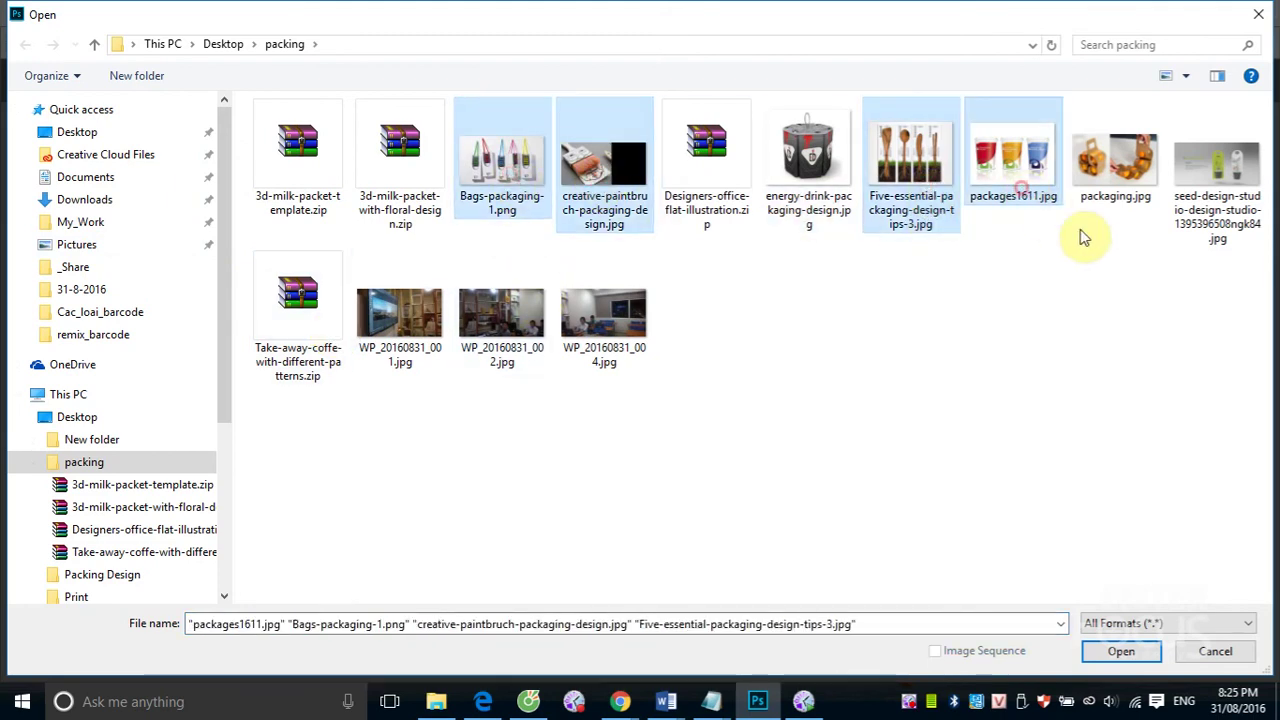
click(1120, 651)
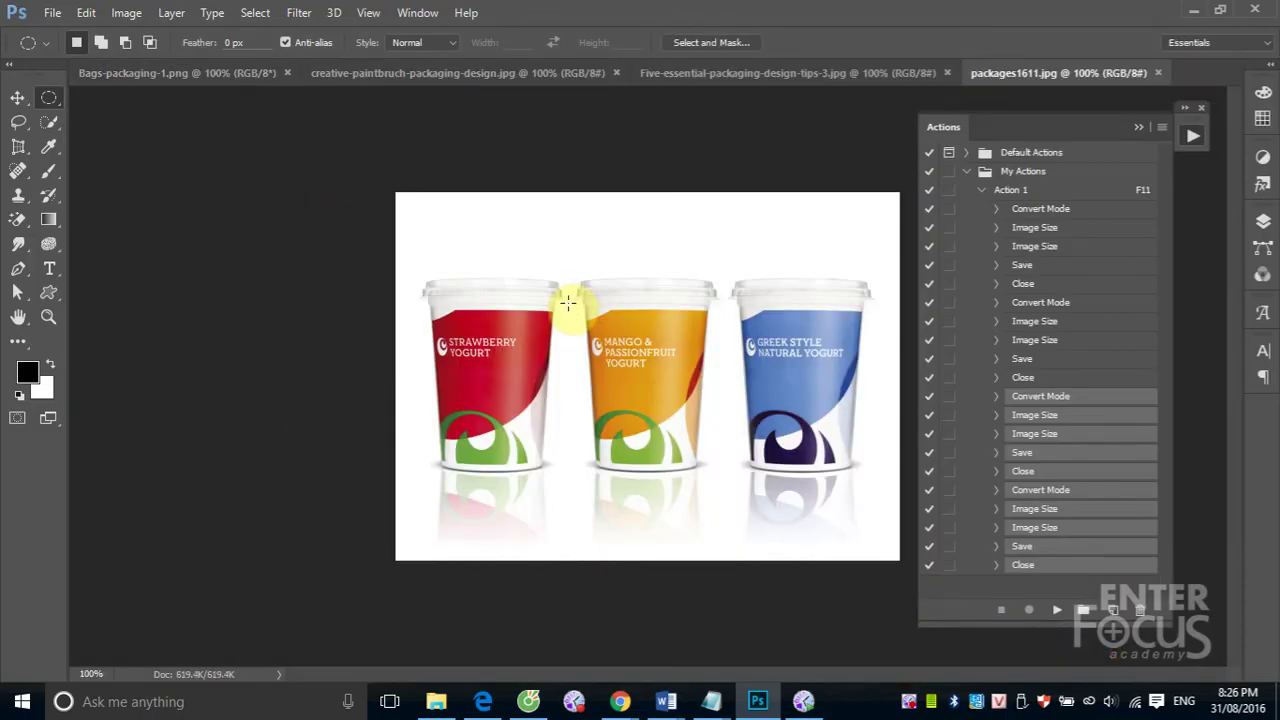
key(F11)
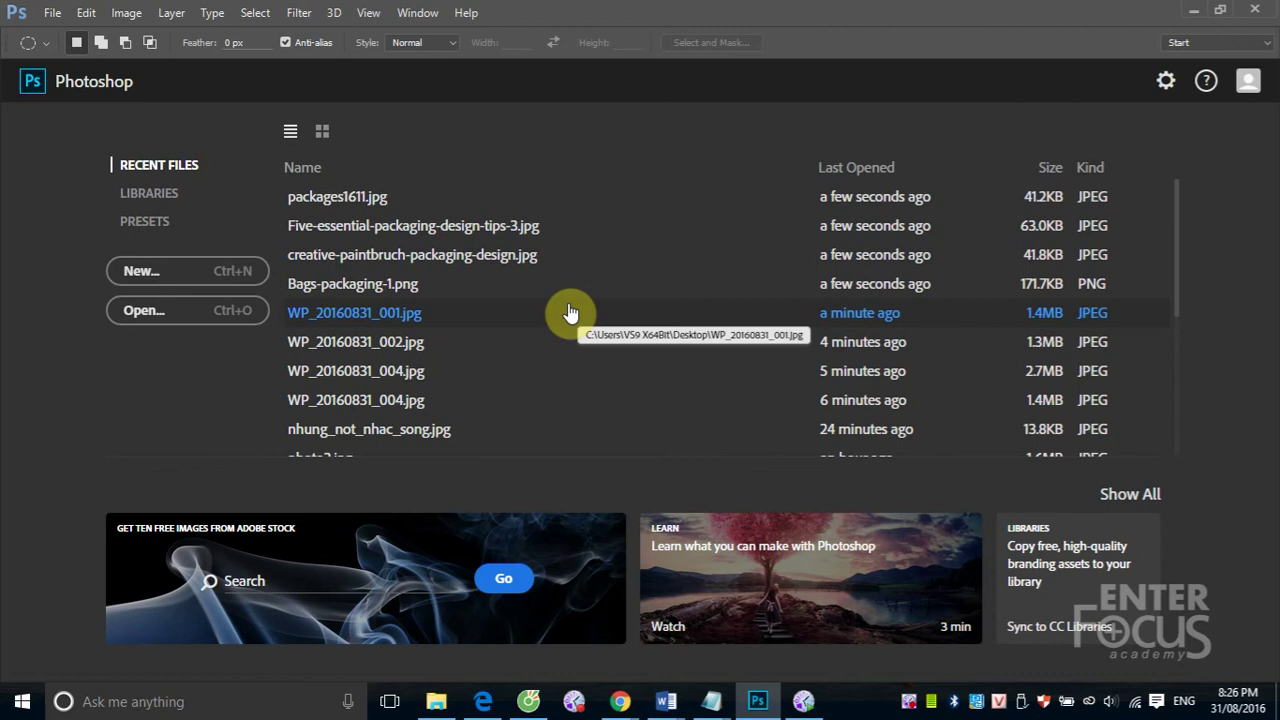
- Reopen packages1611.jpg, delete Action 1's duplicated steps down to five, and close the photo
click(333, 197)
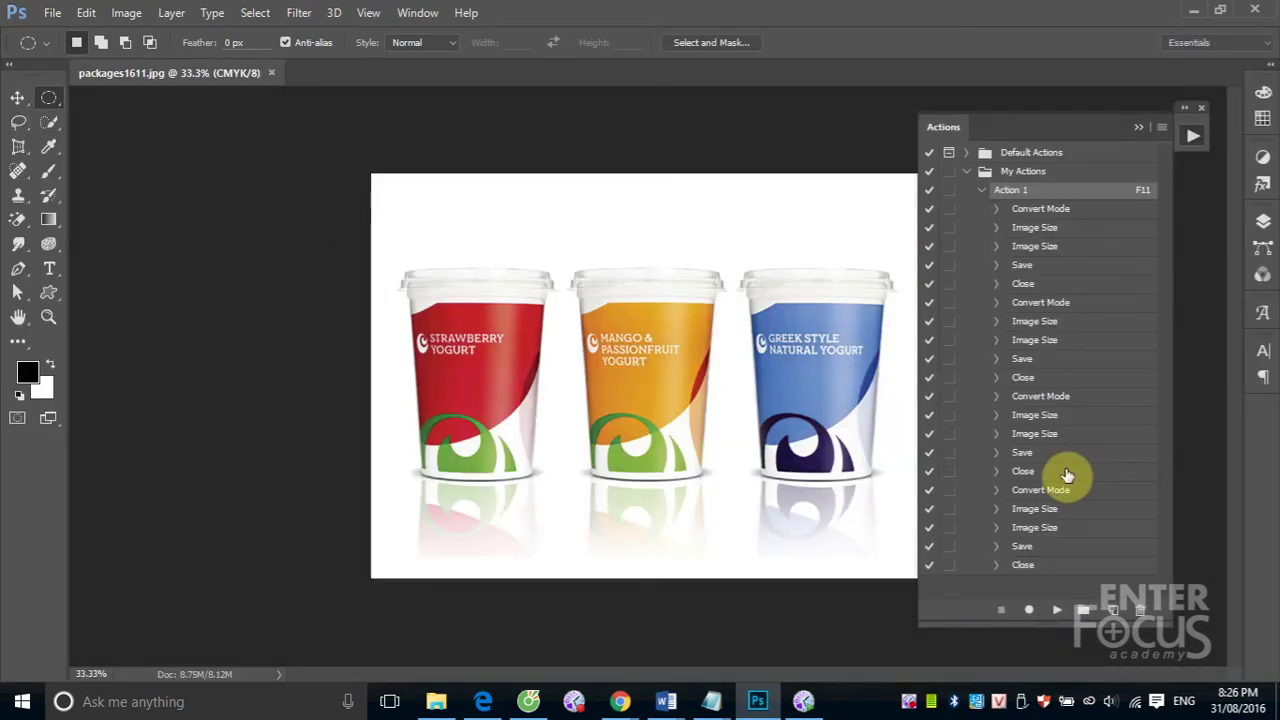
click(1052, 305)
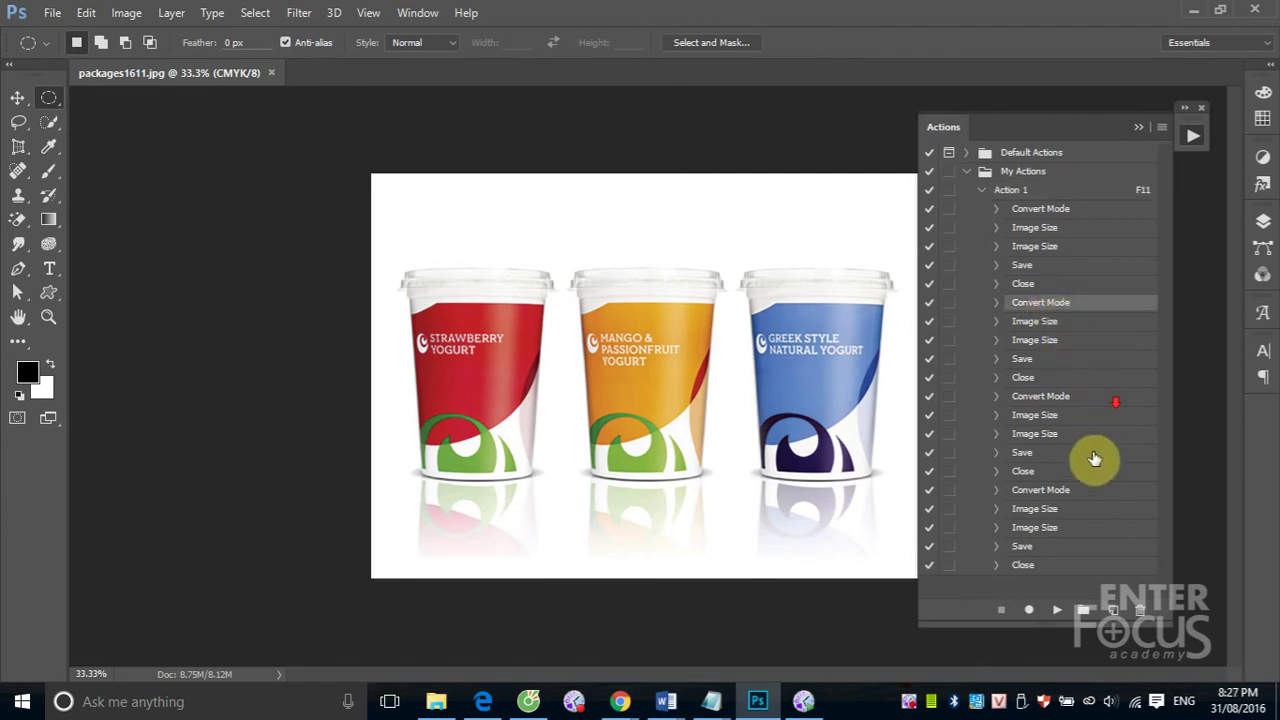
shift+click(1054, 566)
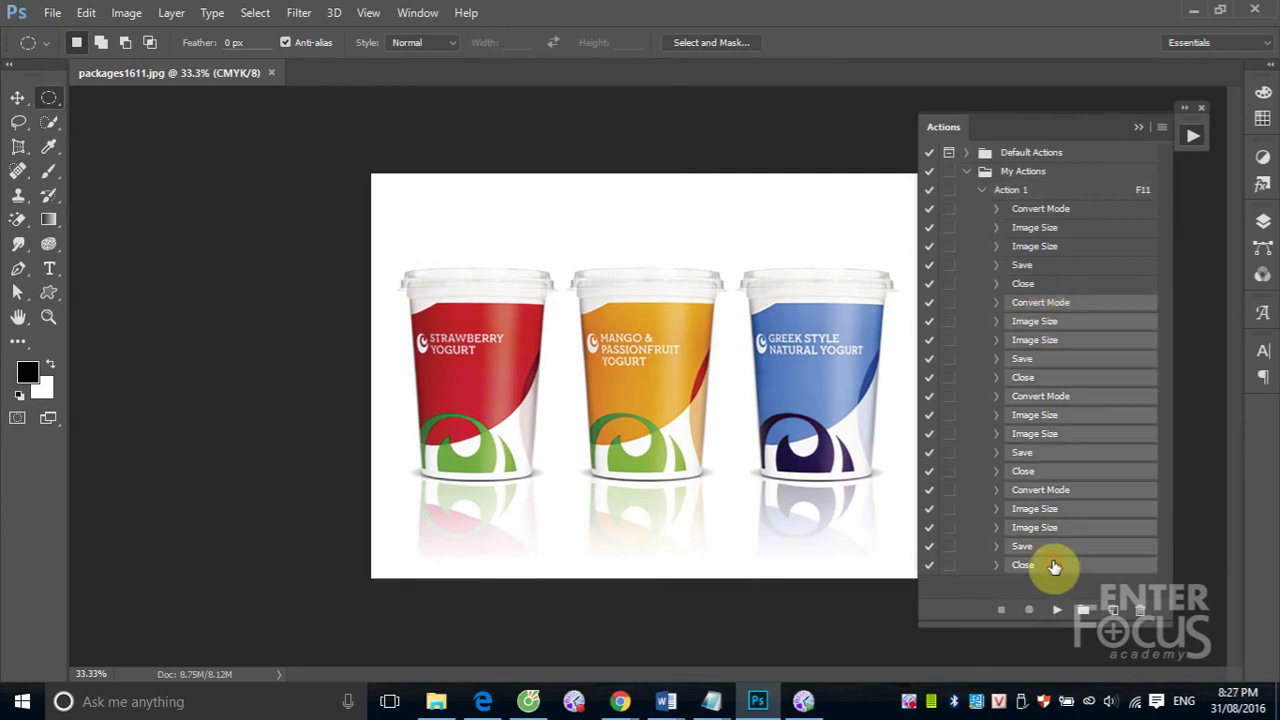
click(1140, 610)
click(598, 279)
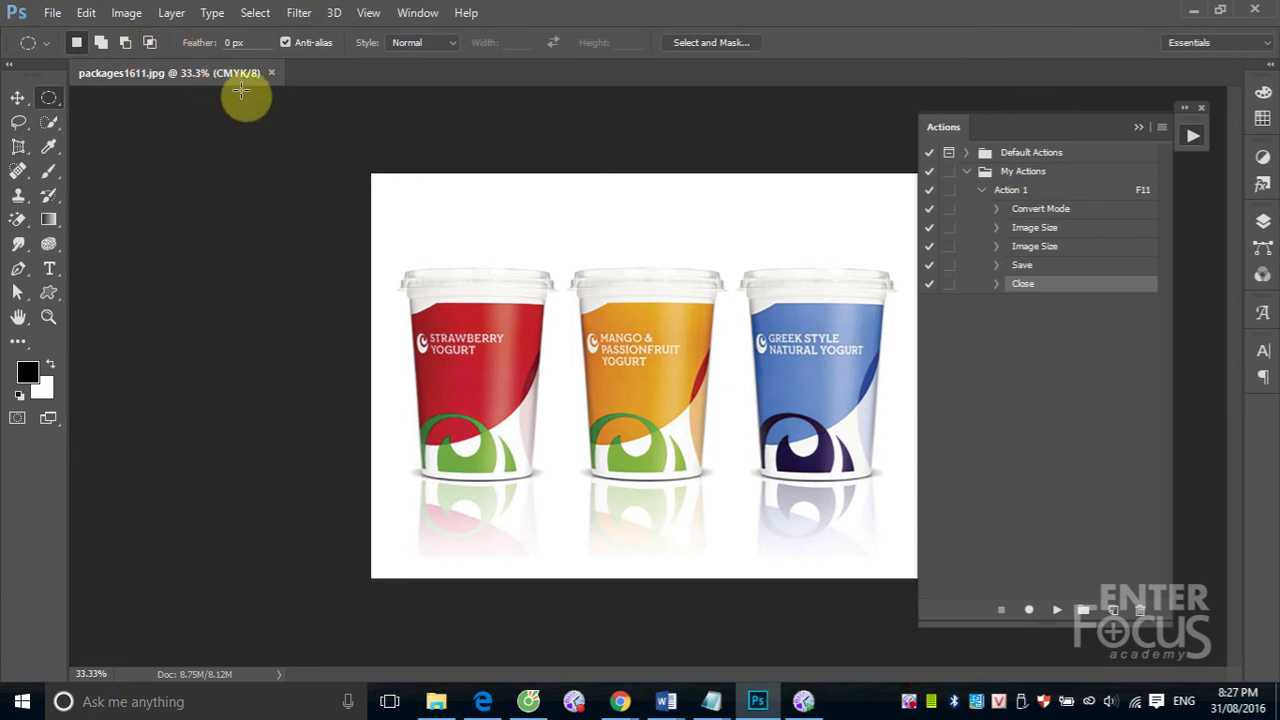
click(271, 73)
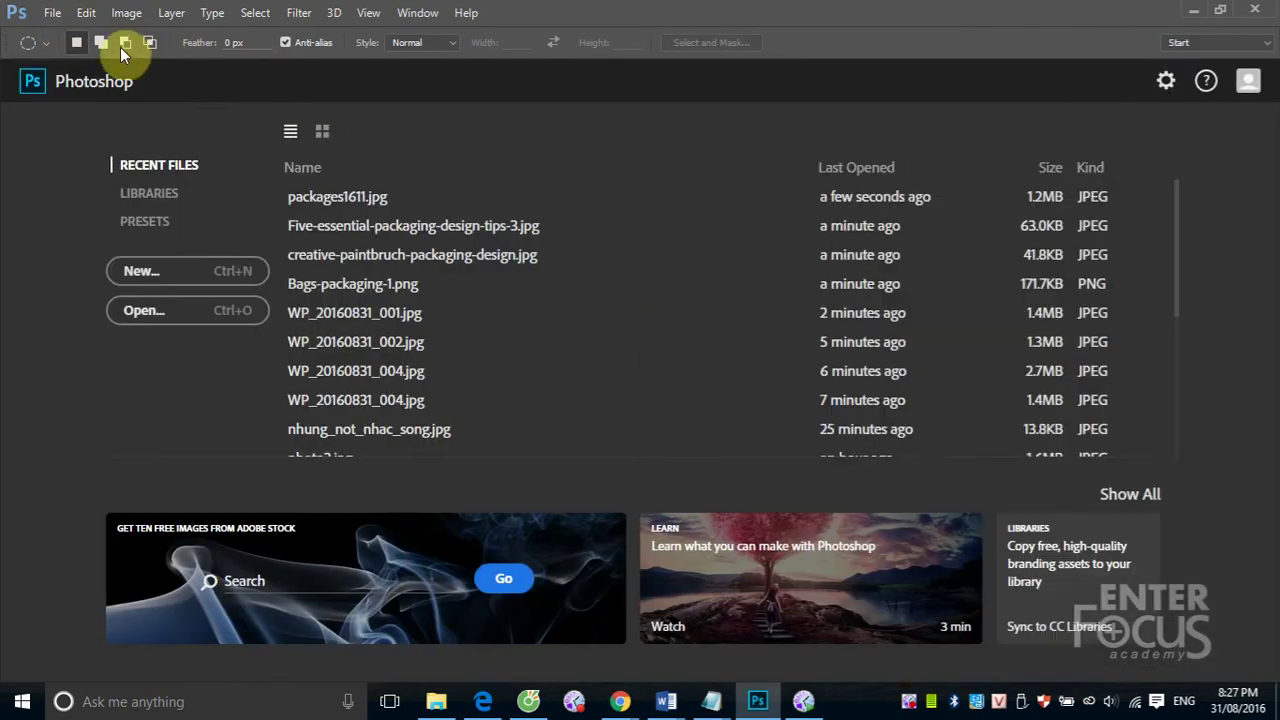
click(55, 15)
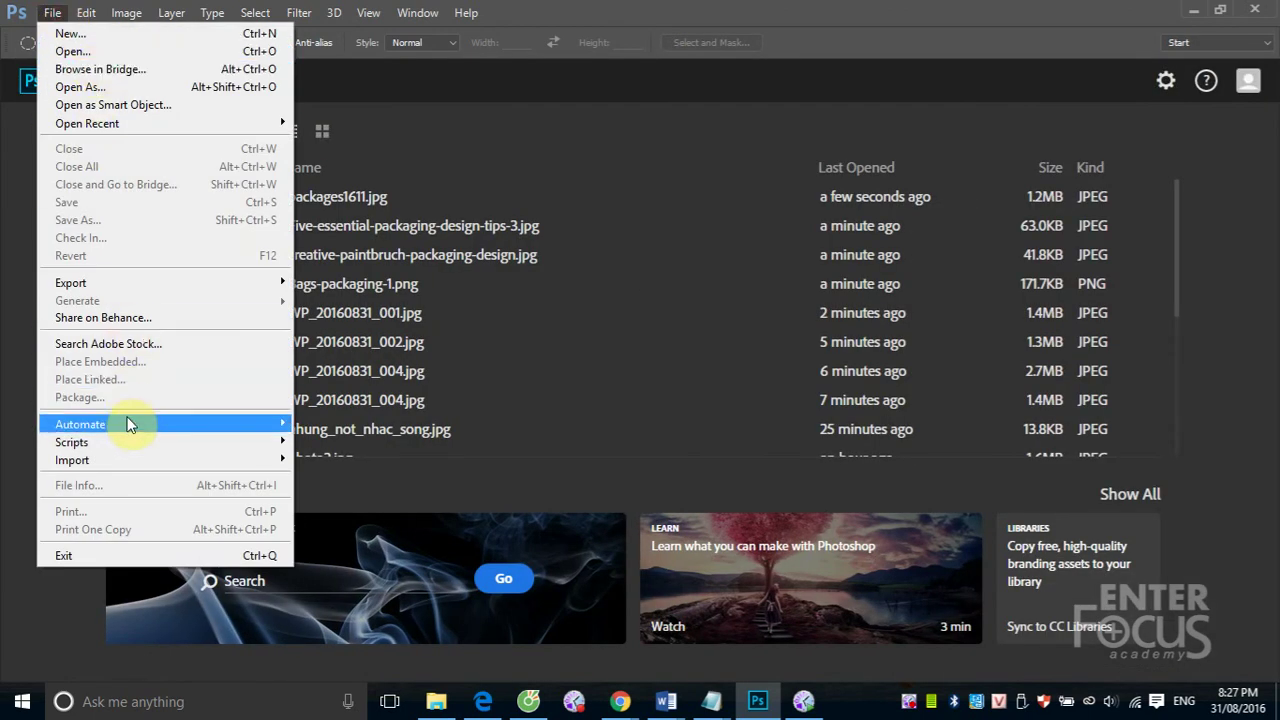
mouse_move(80, 424)
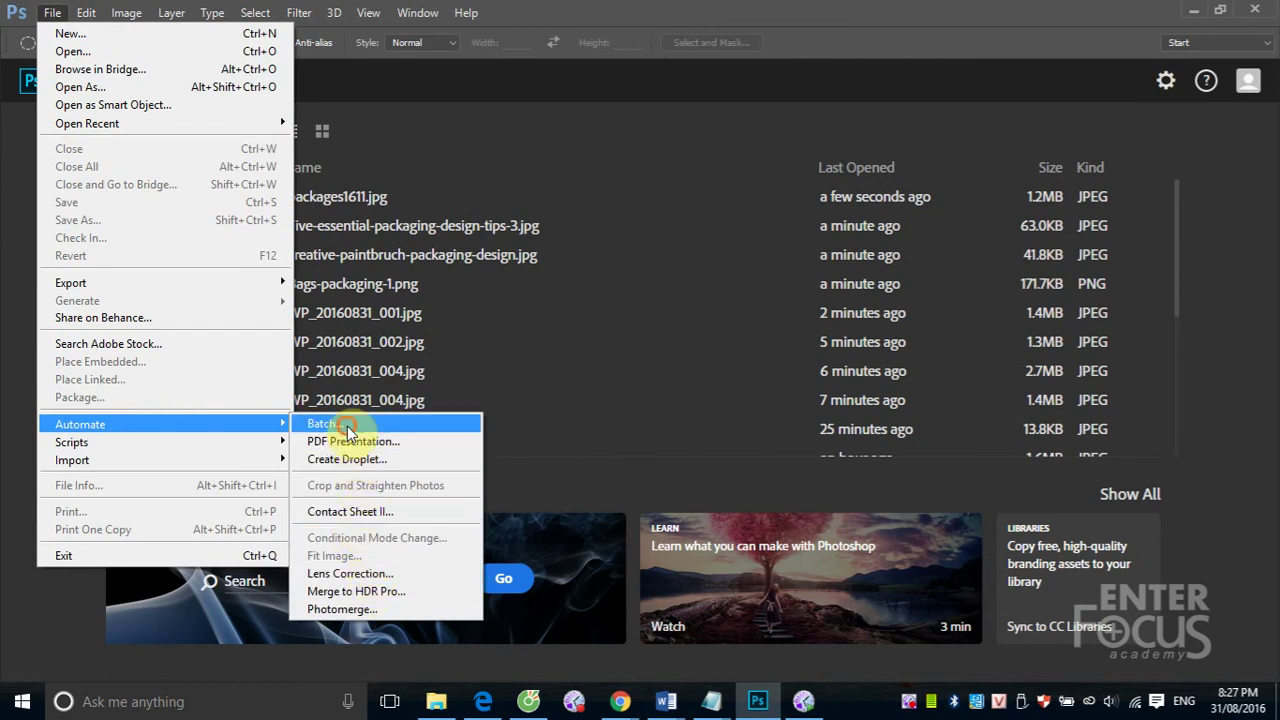
click(346, 425)
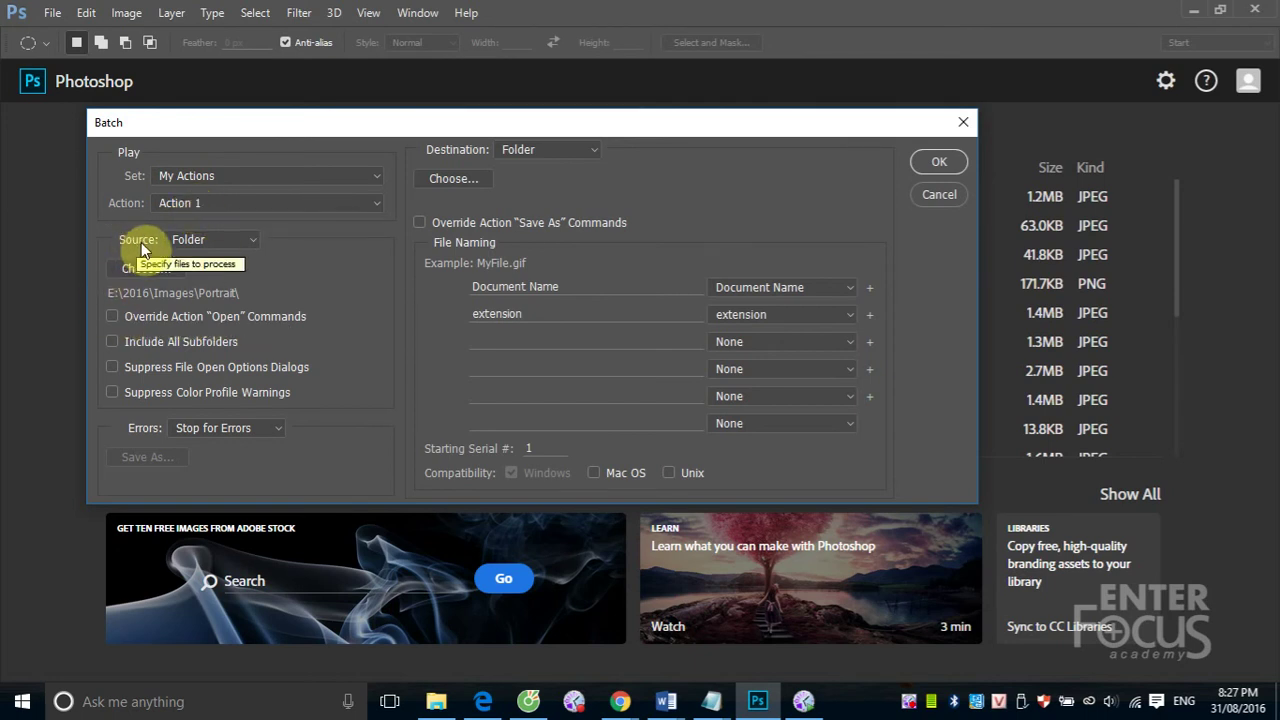
click(253, 244)
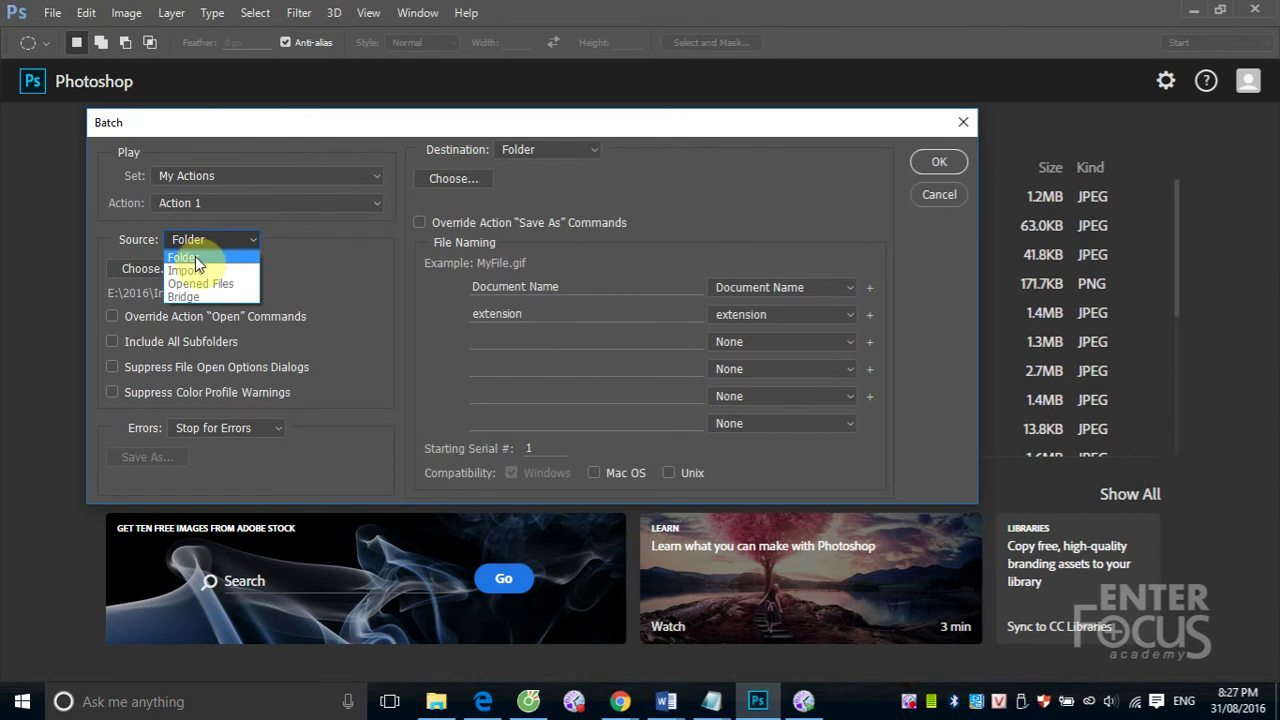
- Set the batch source folder to Desktop > New folder > Crazy-cirles-pattern
click(209, 257)
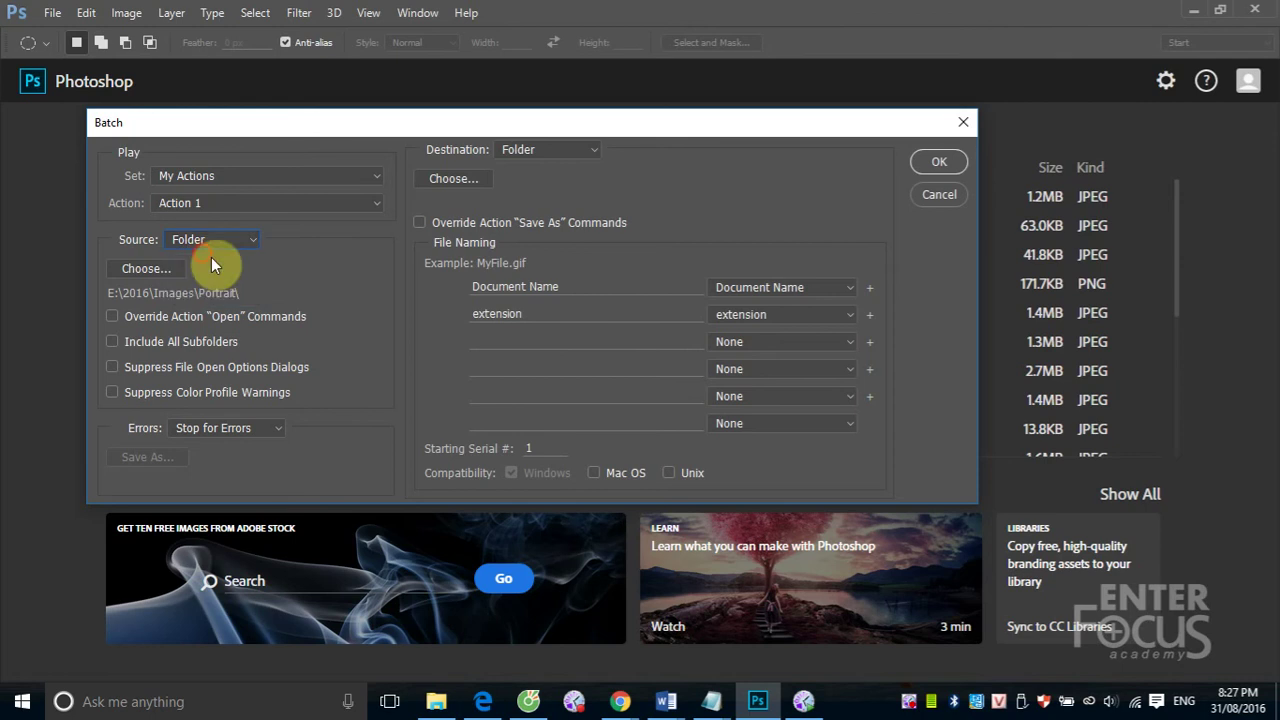
click(141, 267)
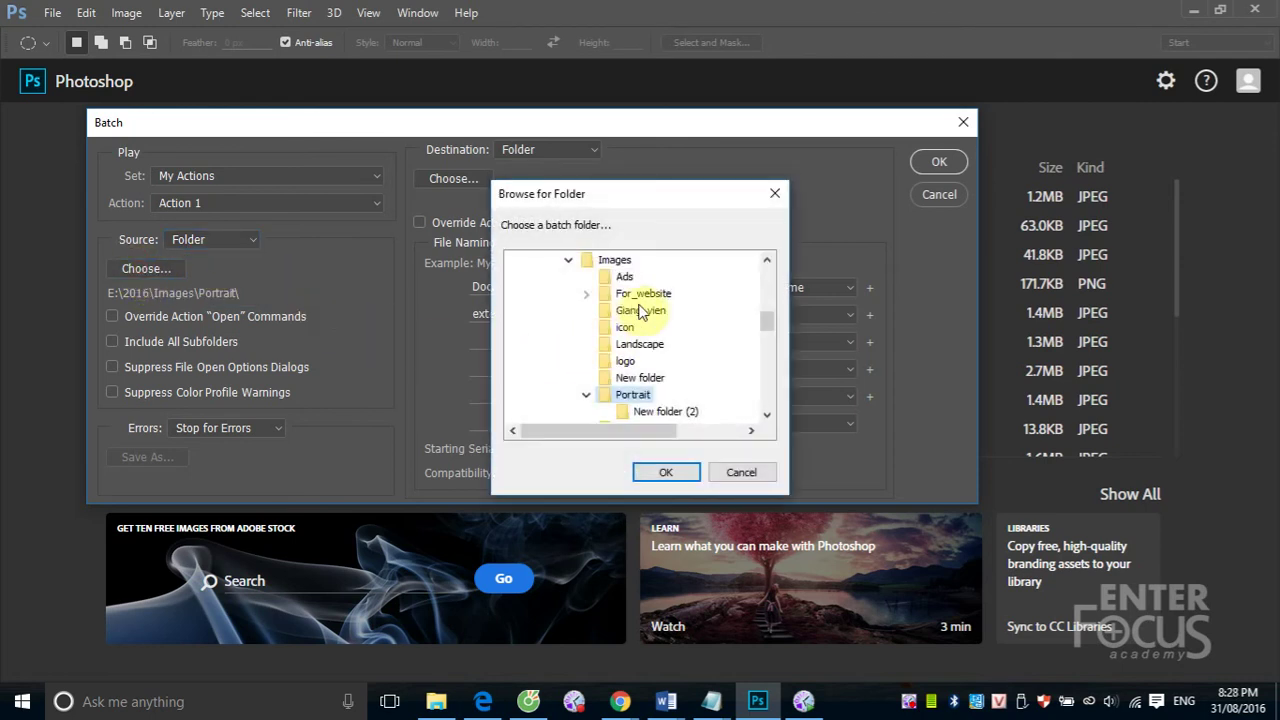
drag(767, 320, 767, 277)
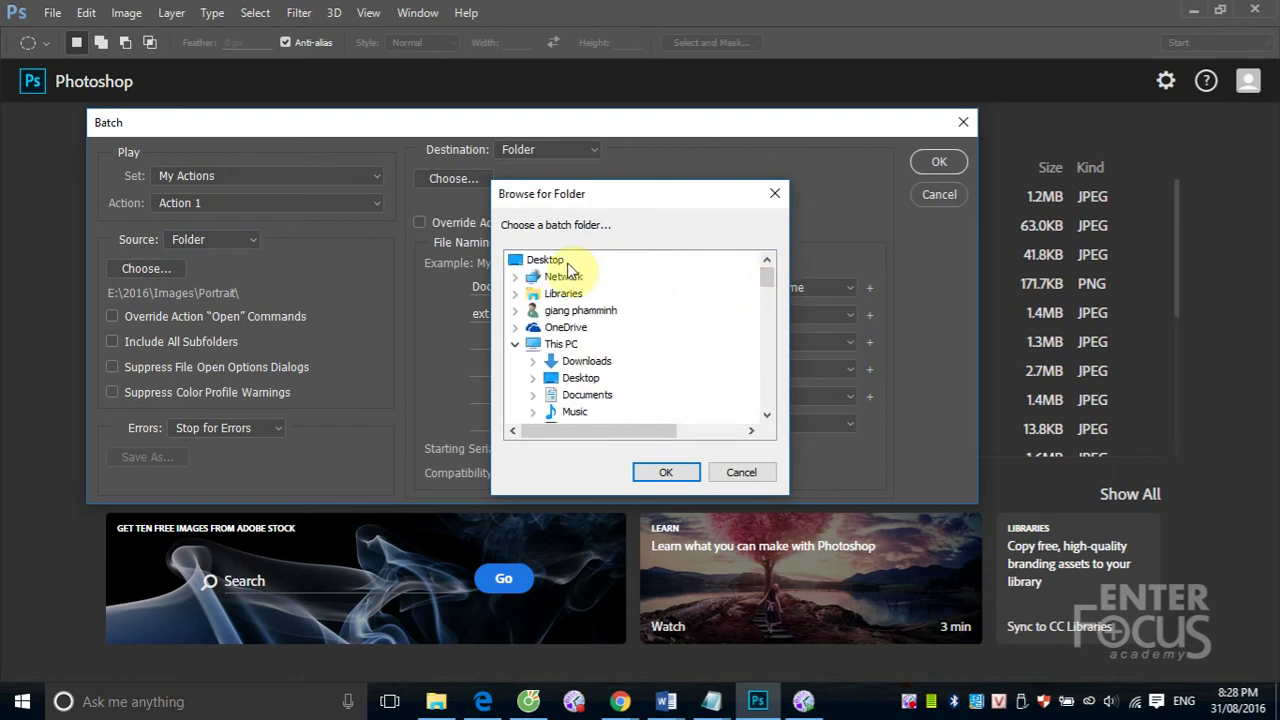
scroll(583, 300, down, 3)
scroll(597, 335, up, 1)
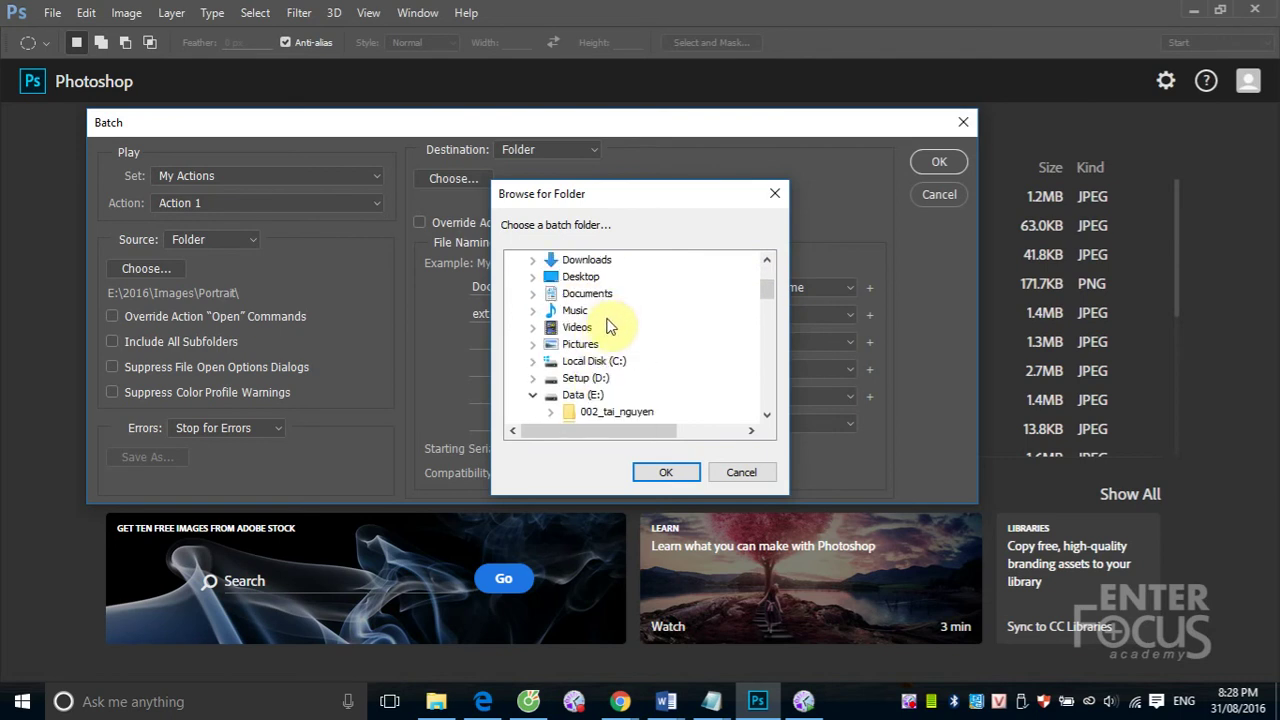
click(578, 276)
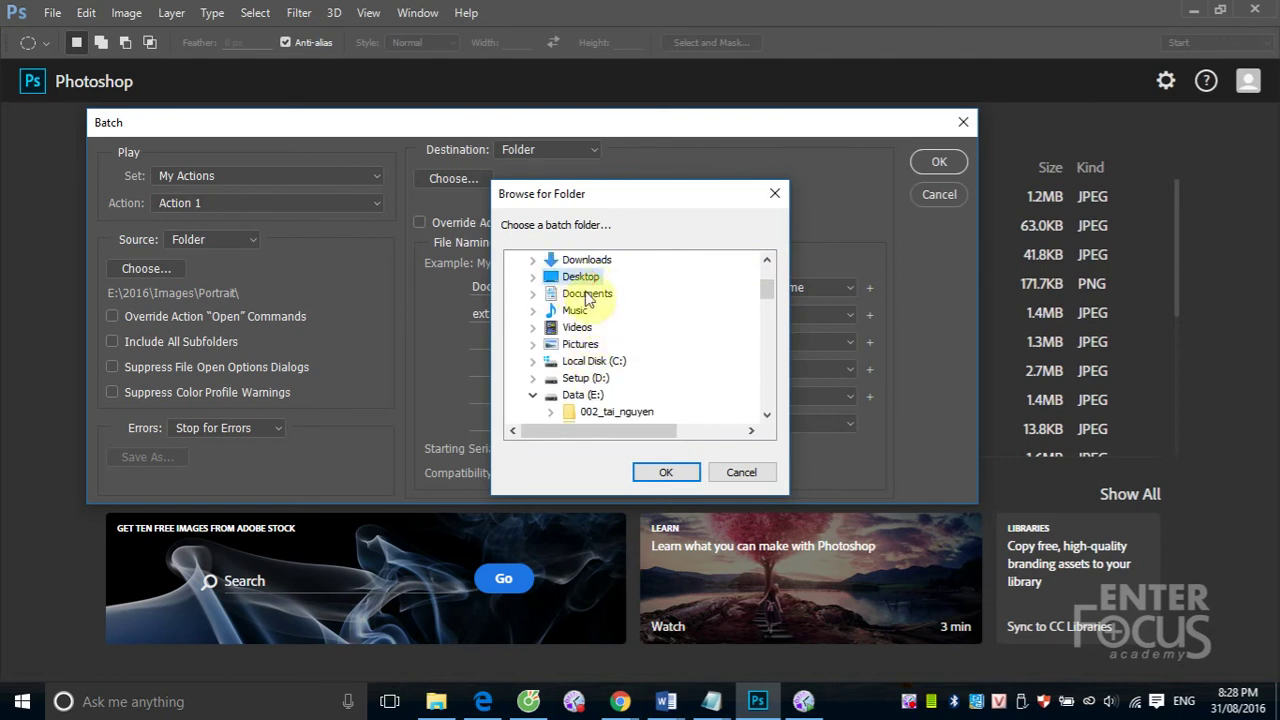
click(532, 277)
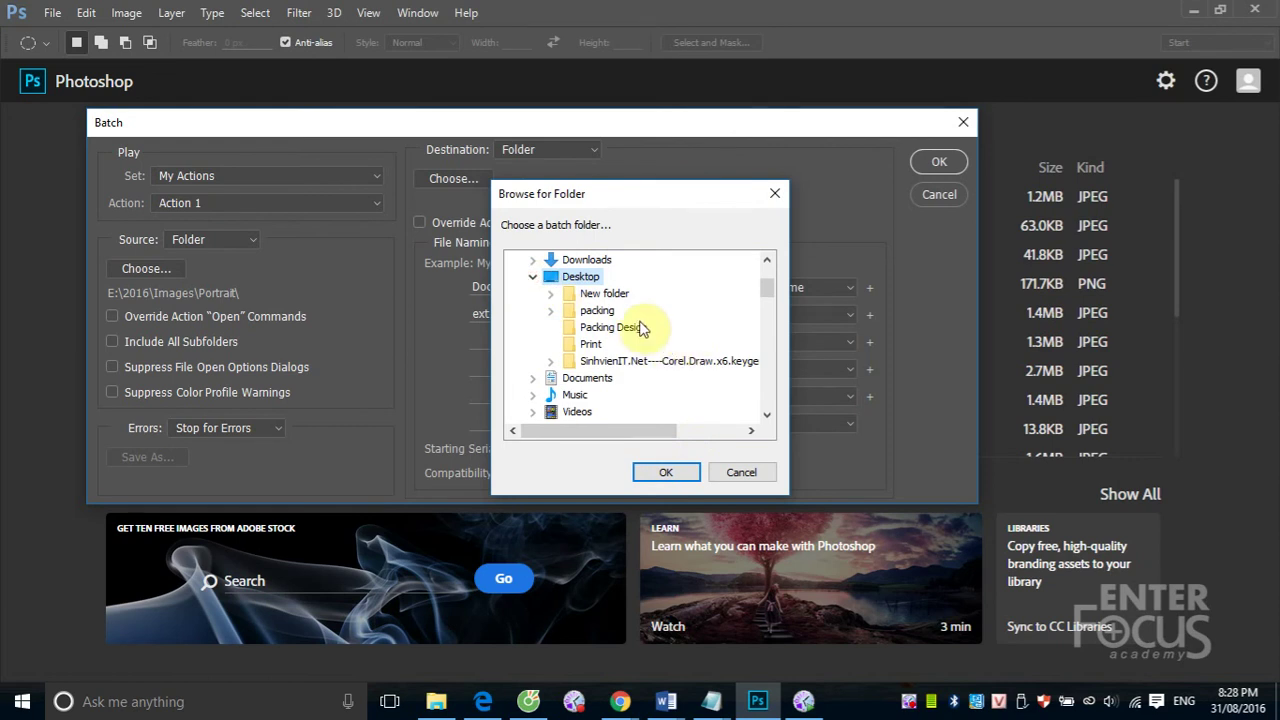
click(592, 293)
click(550, 295)
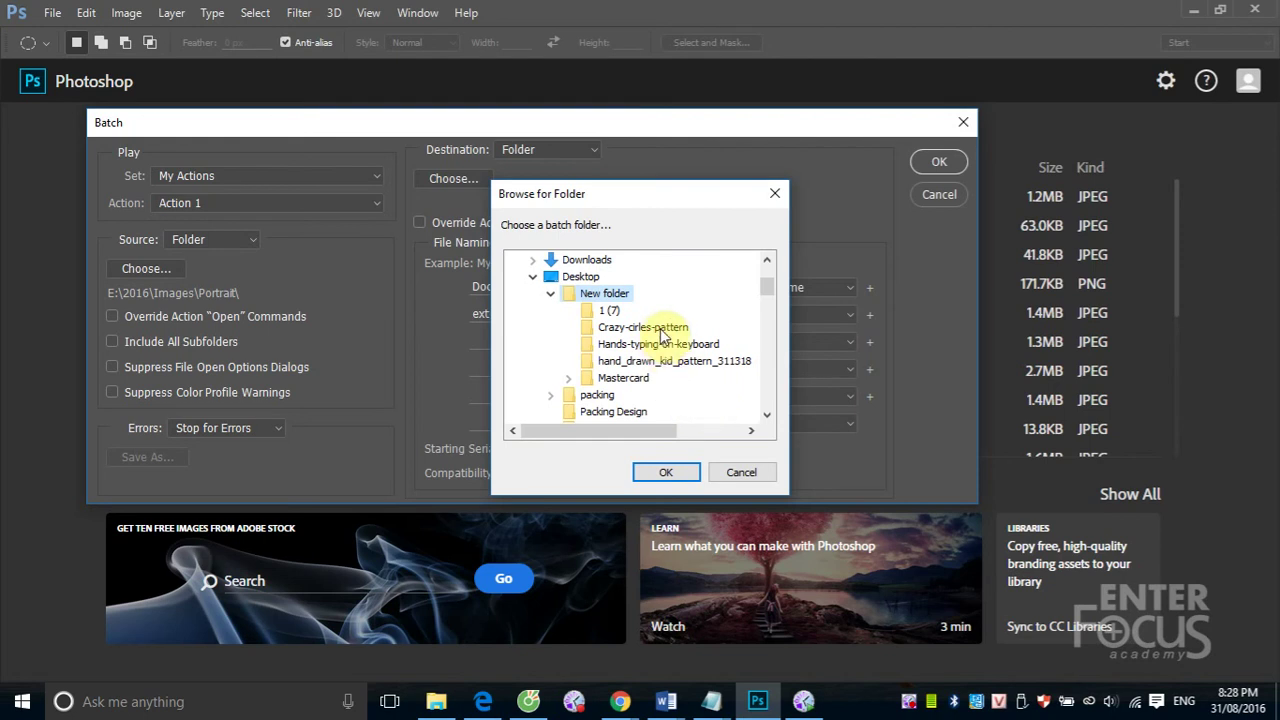
click(608, 329)
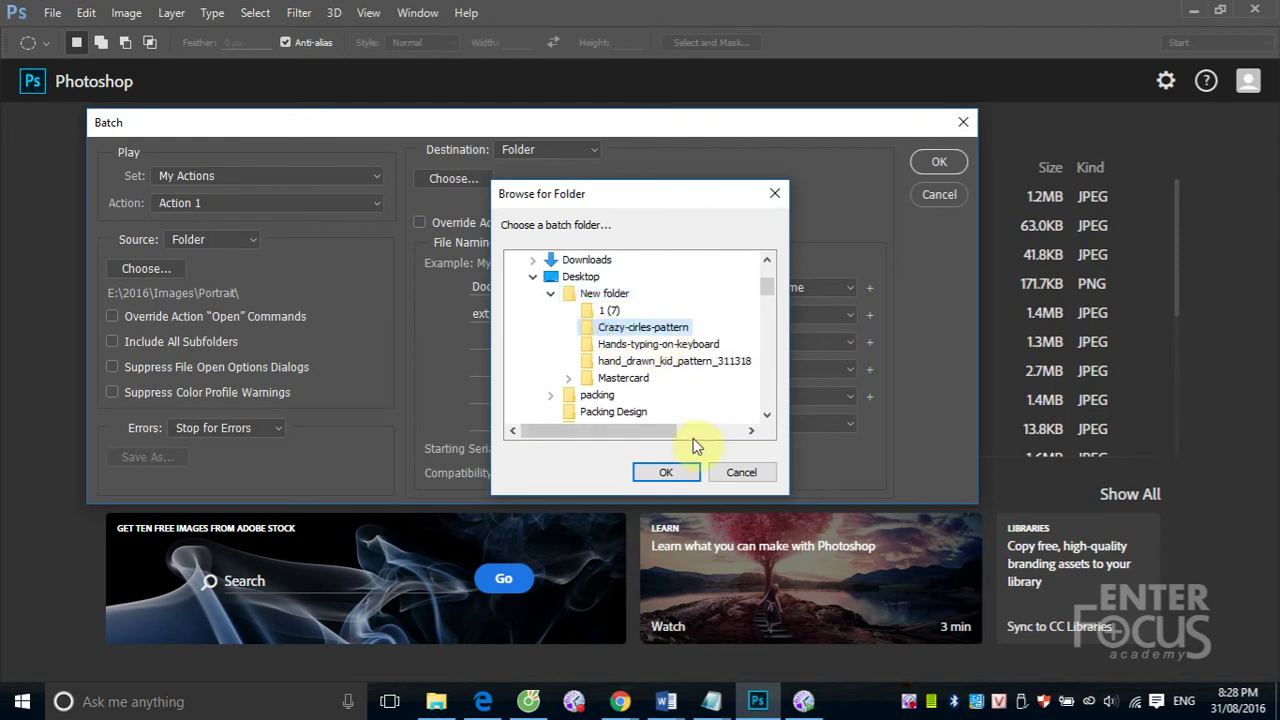
click(666, 472)
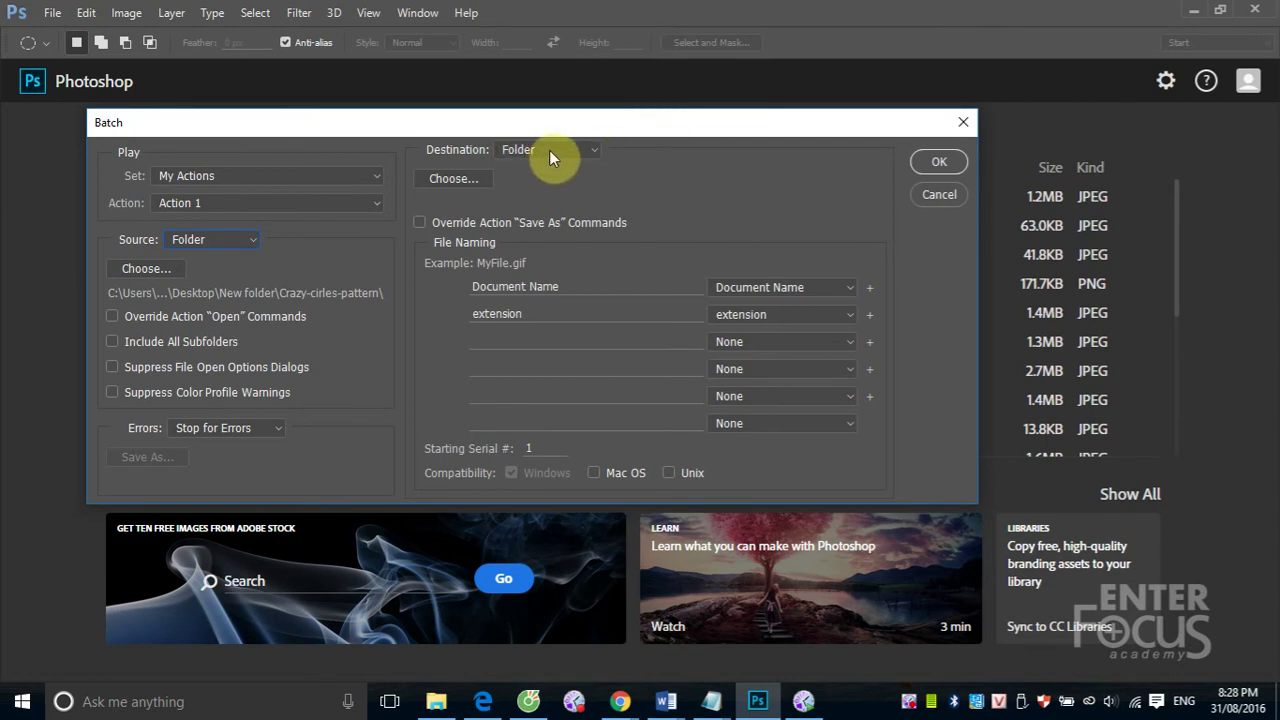
- Browse for a batch destination folder, then cancel without choosing one
click(453, 180)
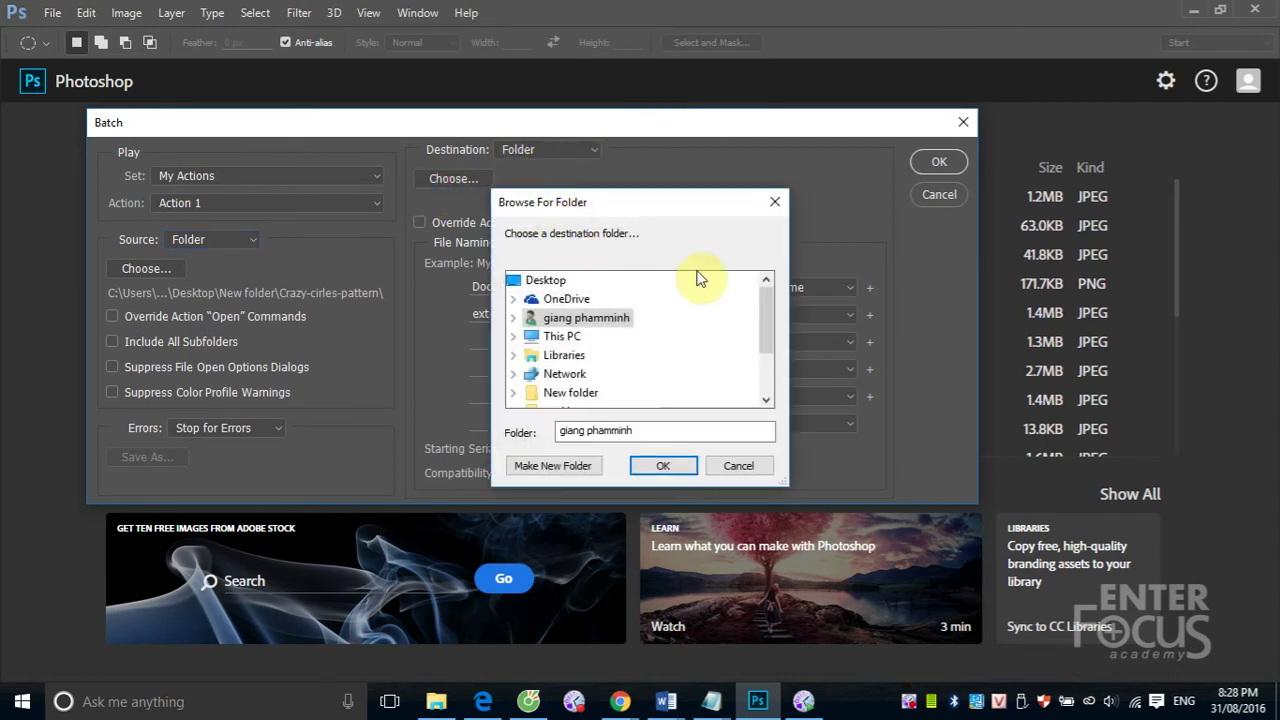
drag(764, 314, 767, 345)
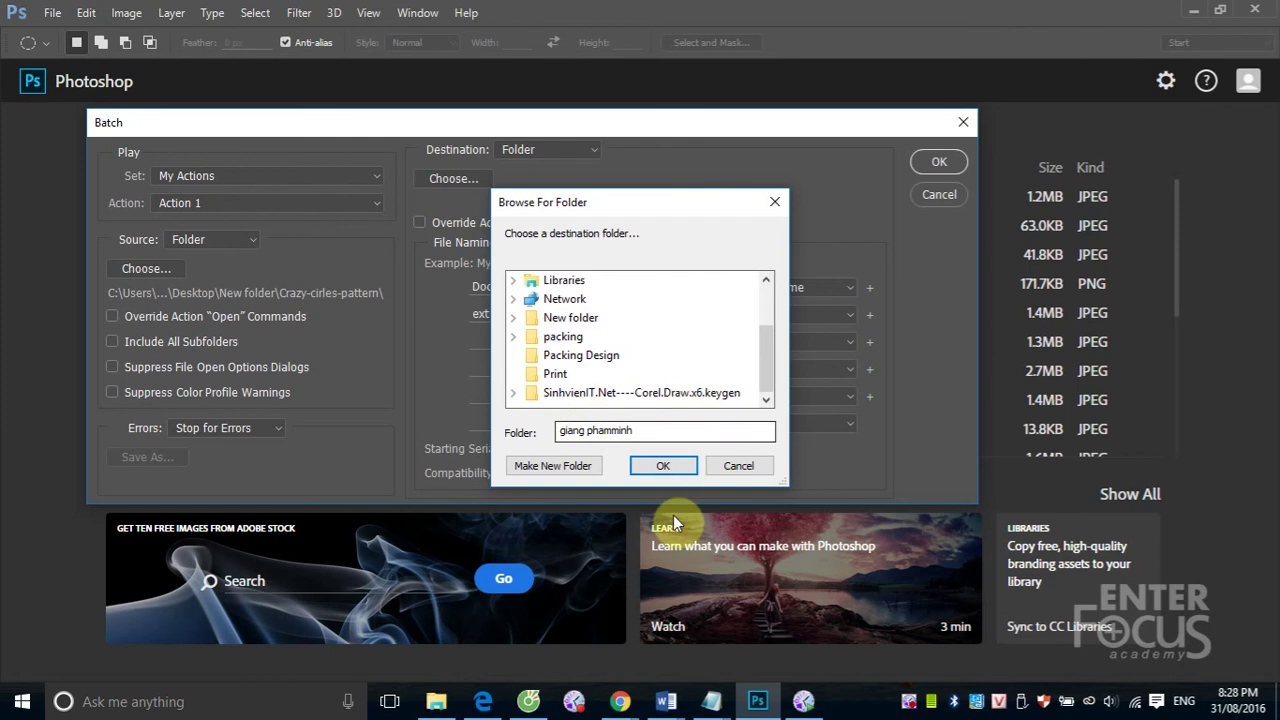
click(726, 467)
- Close the Batch dialog and create a new desktop folder named goc
click(952, 198)
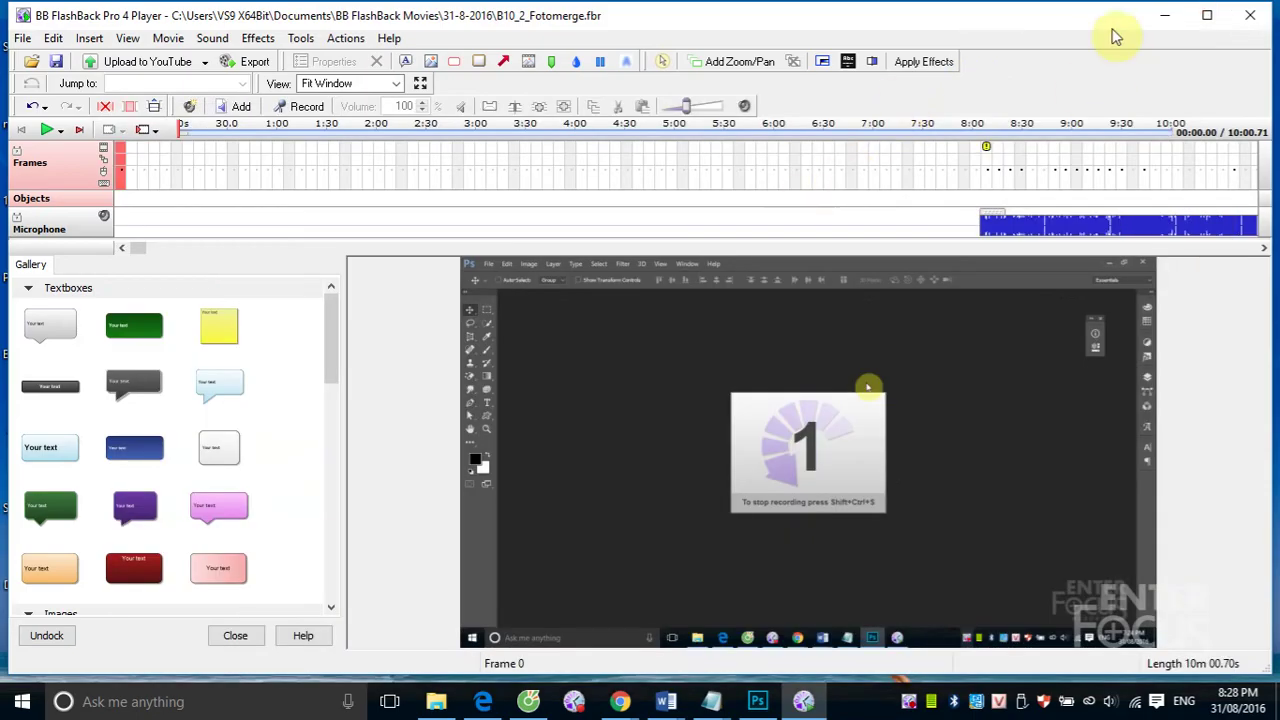
click(1163, 17)
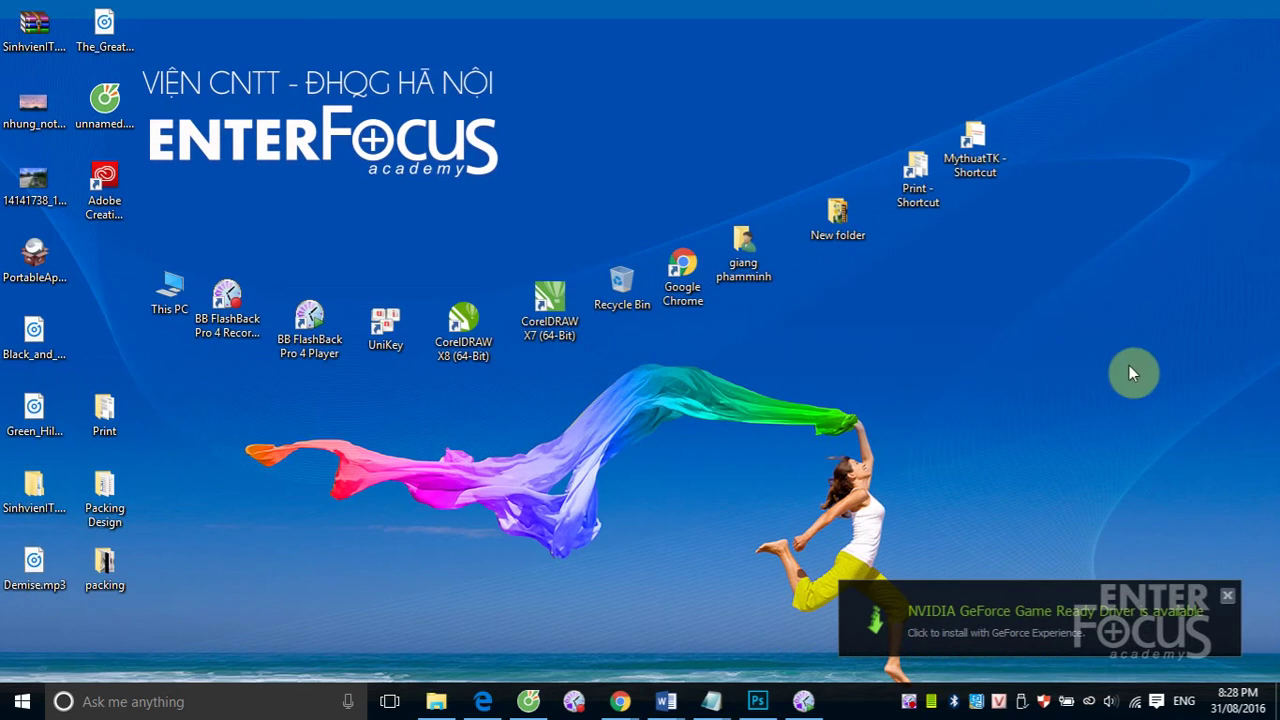
right_click(895, 371)
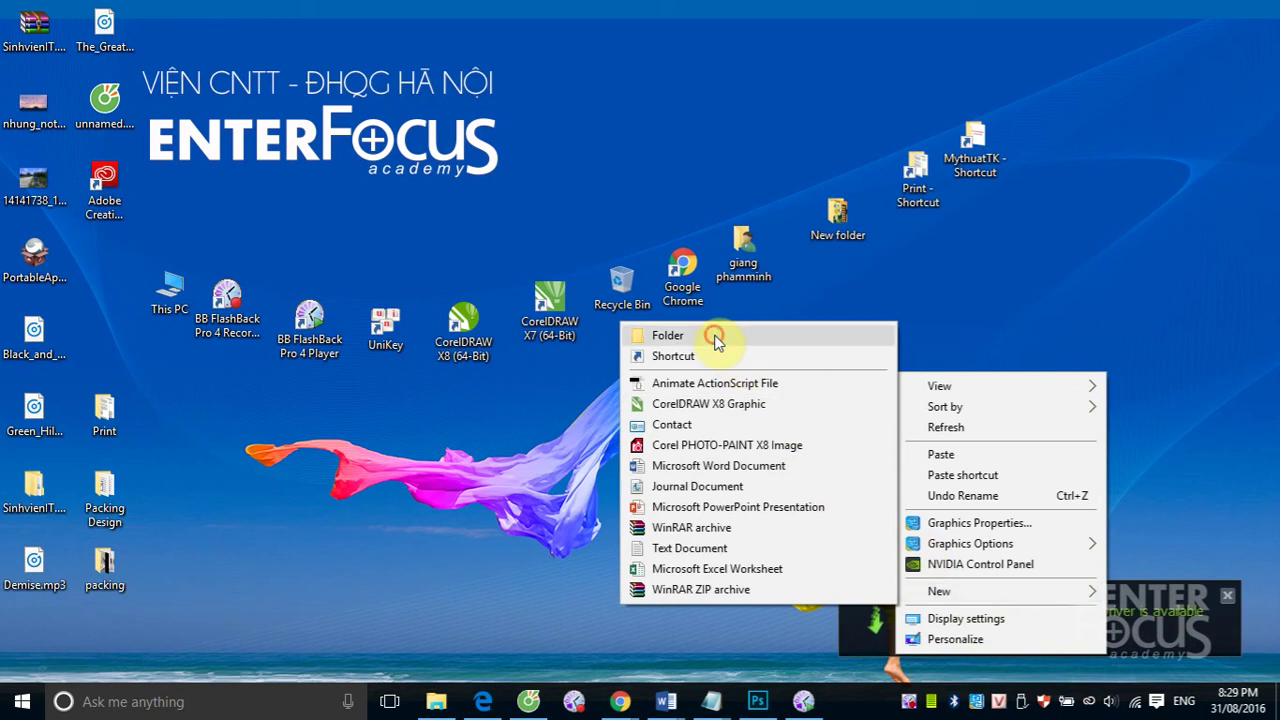
click(737, 334)
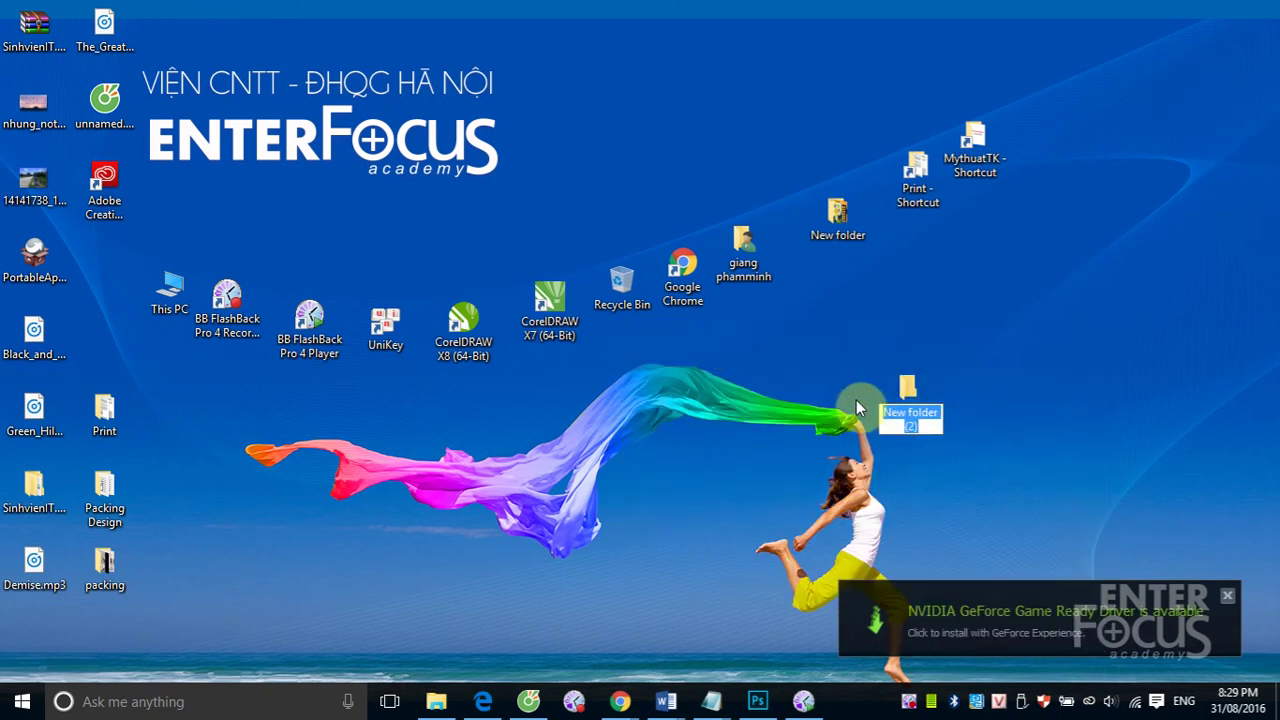
text(goc)
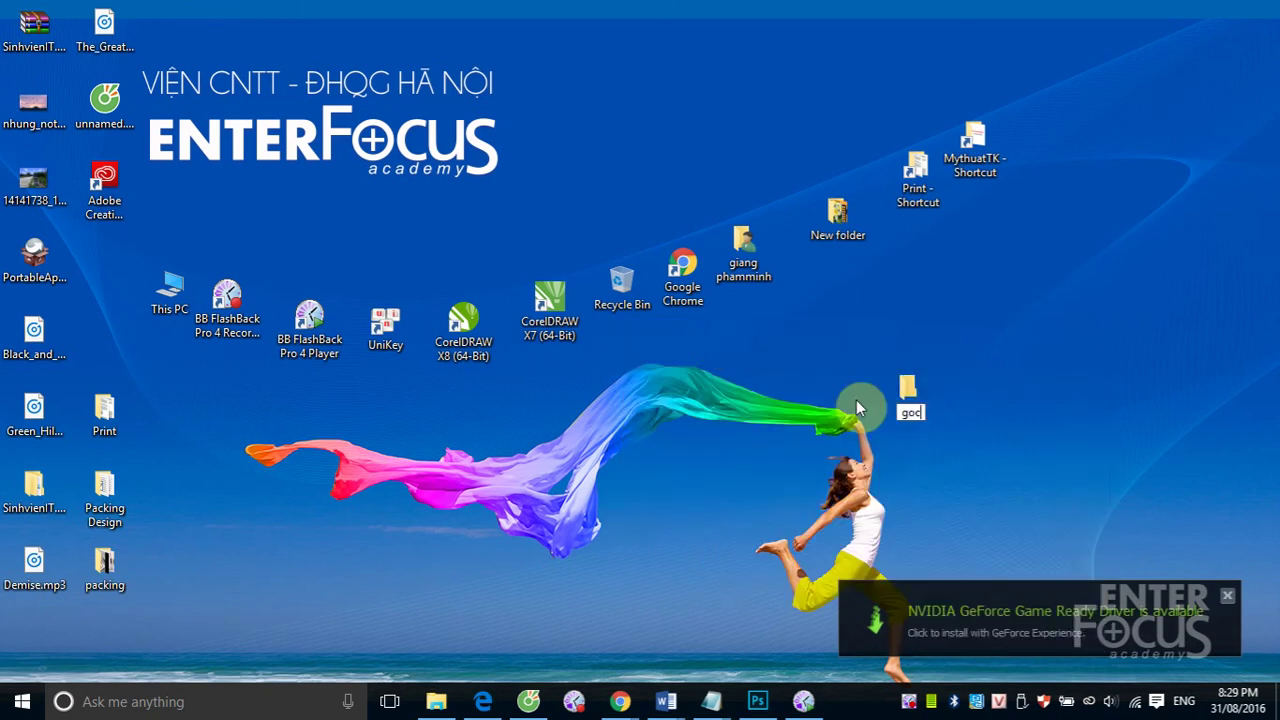
- Create a second desktop folder named xong
right_click(1008, 397)
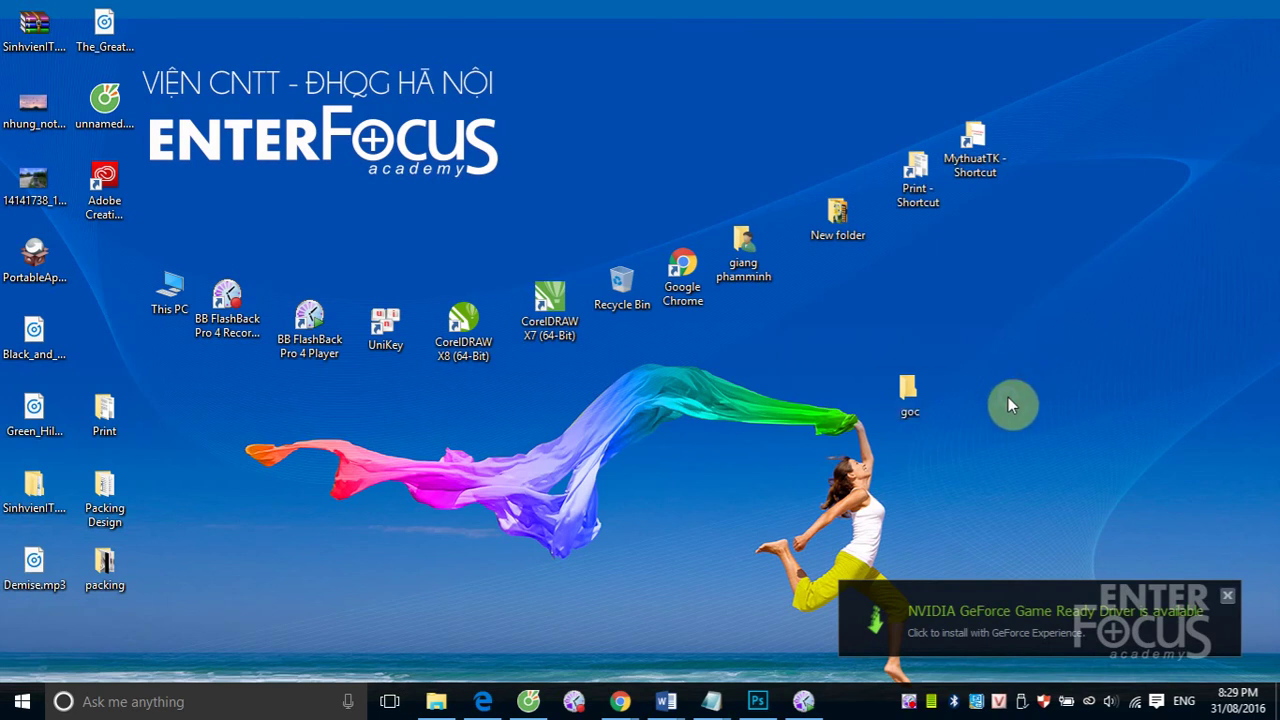
mouse_move(1110, 616)
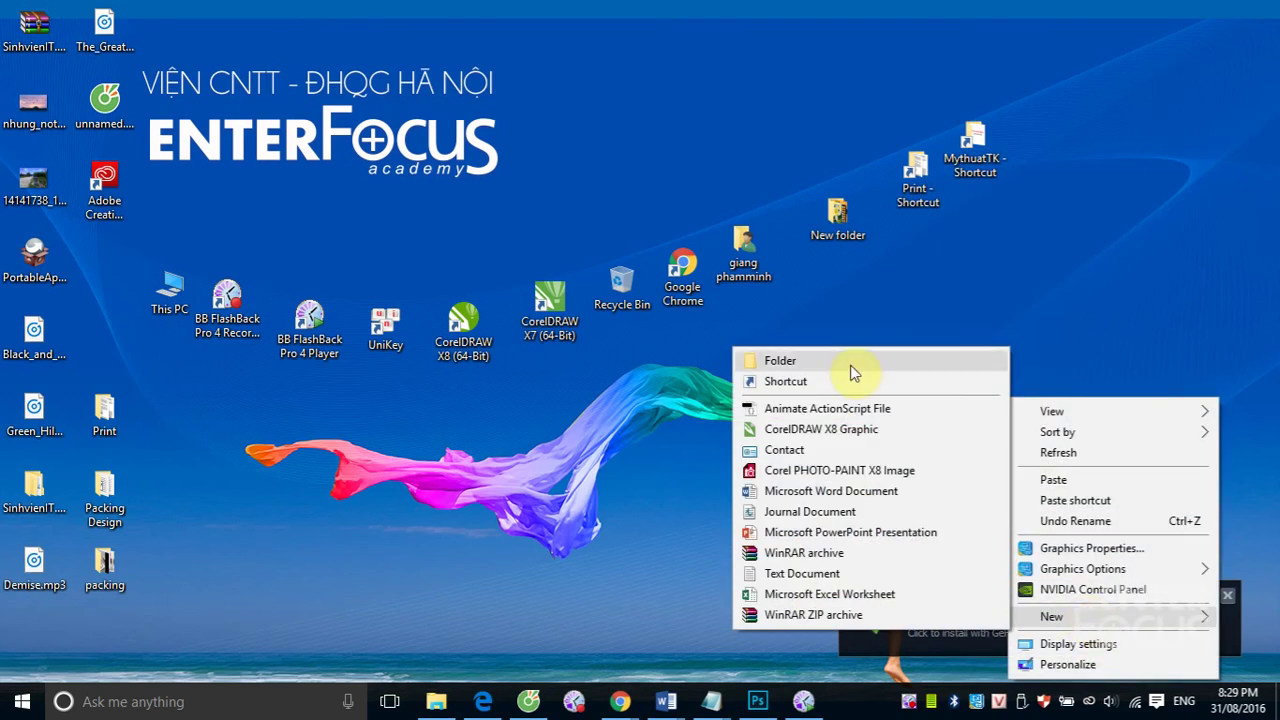
click(852, 370)
text(xong)
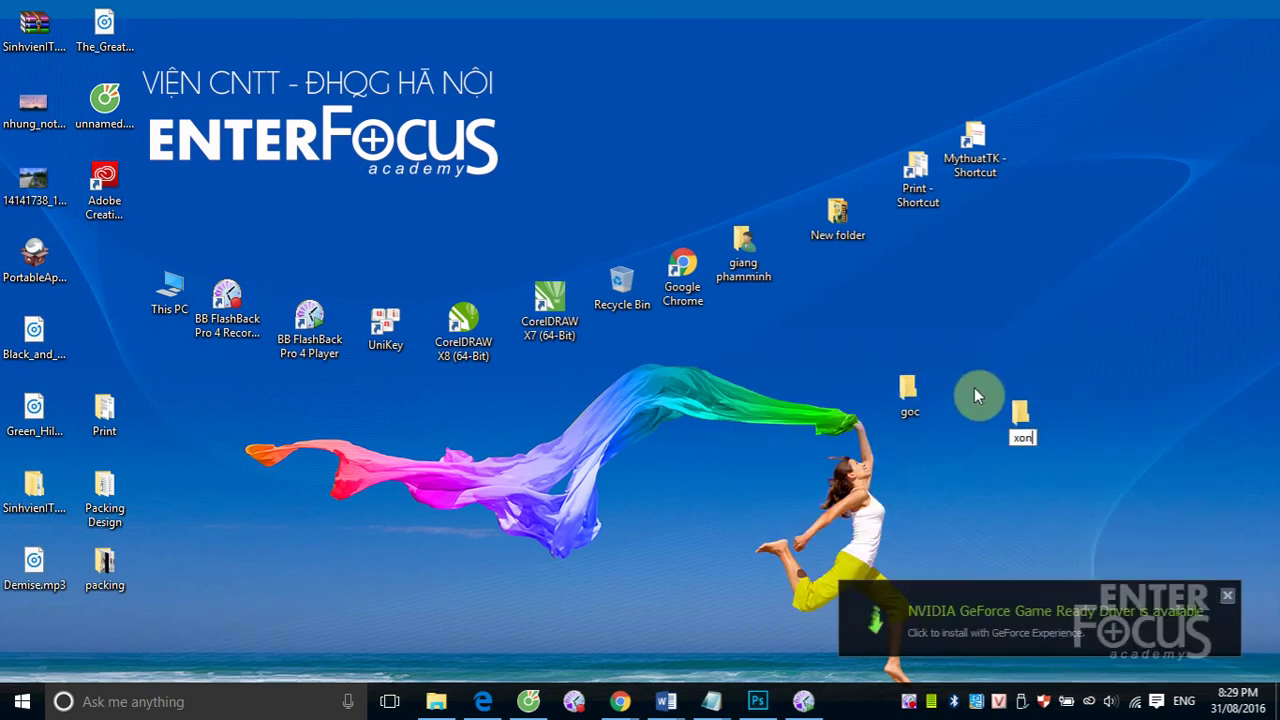
key(Return)
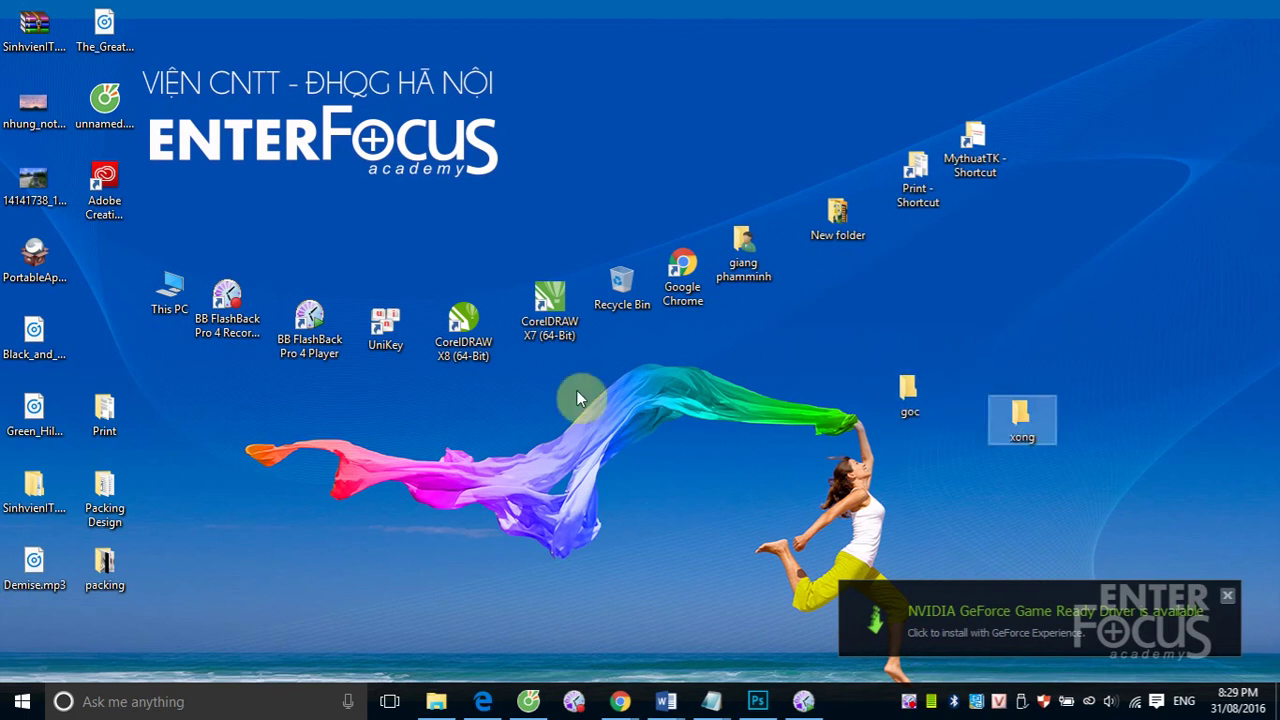
click(910, 396)
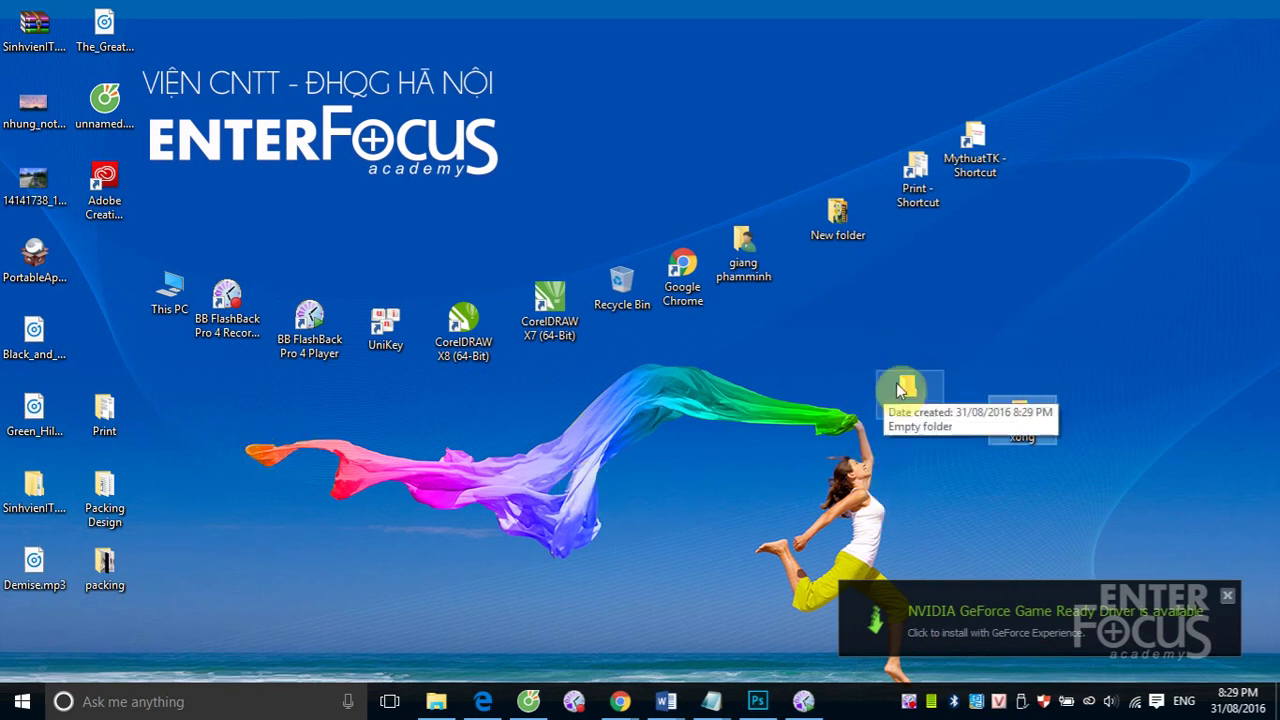
- Select seven images, including pth851.jpg, learn-concept-header.jpg and maxresdefault (1).jpg, in the images folder
click(828, 222)
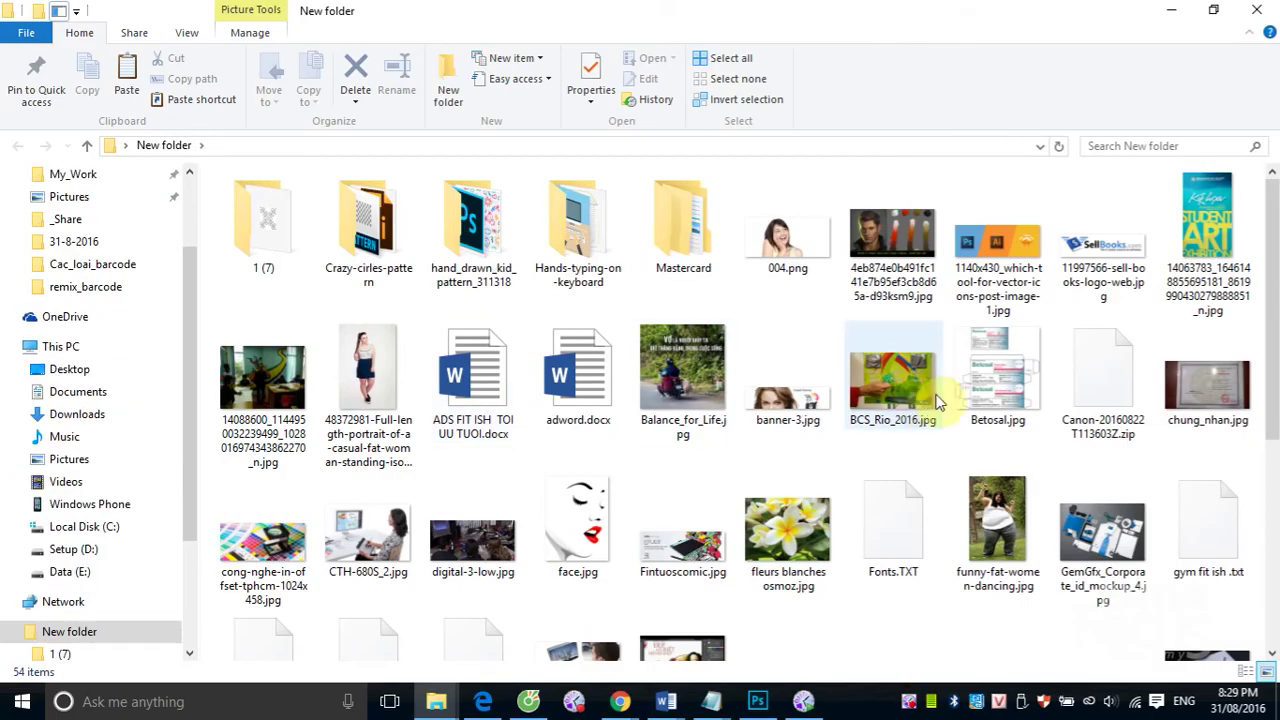
scroll(1180, 415, down, 4)
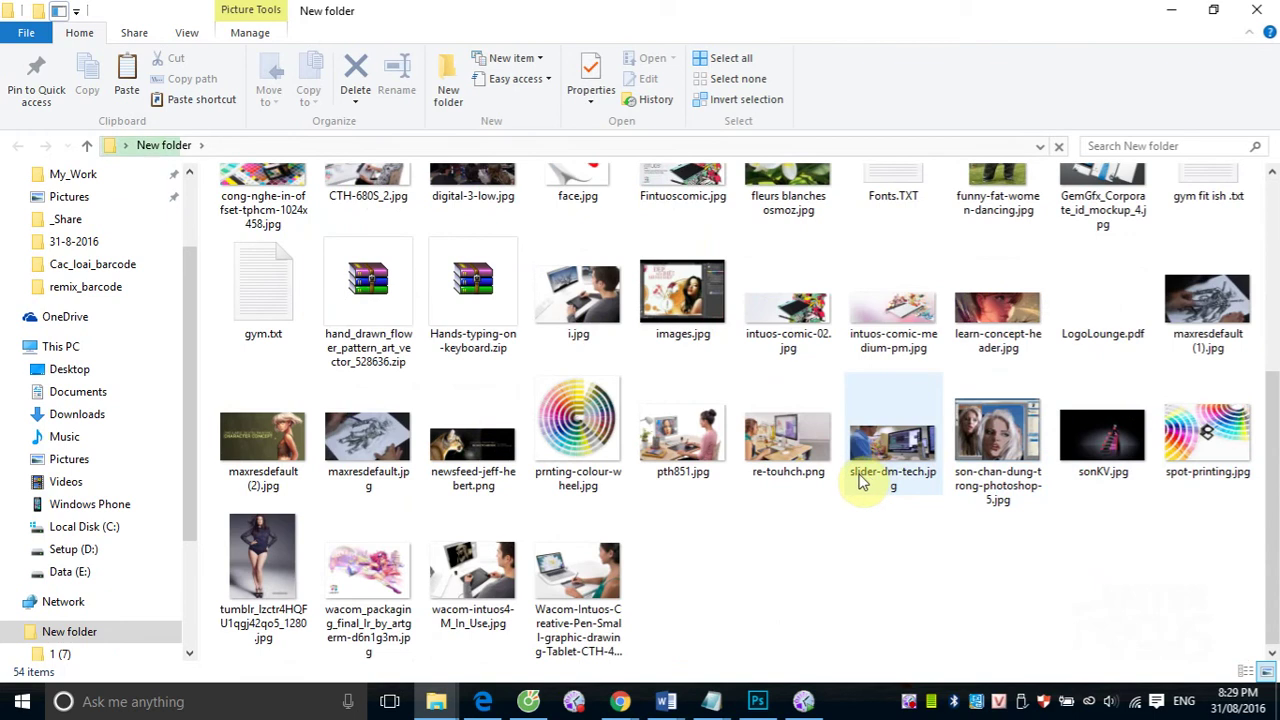
click(683, 435)
ctrl+click(893, 440)
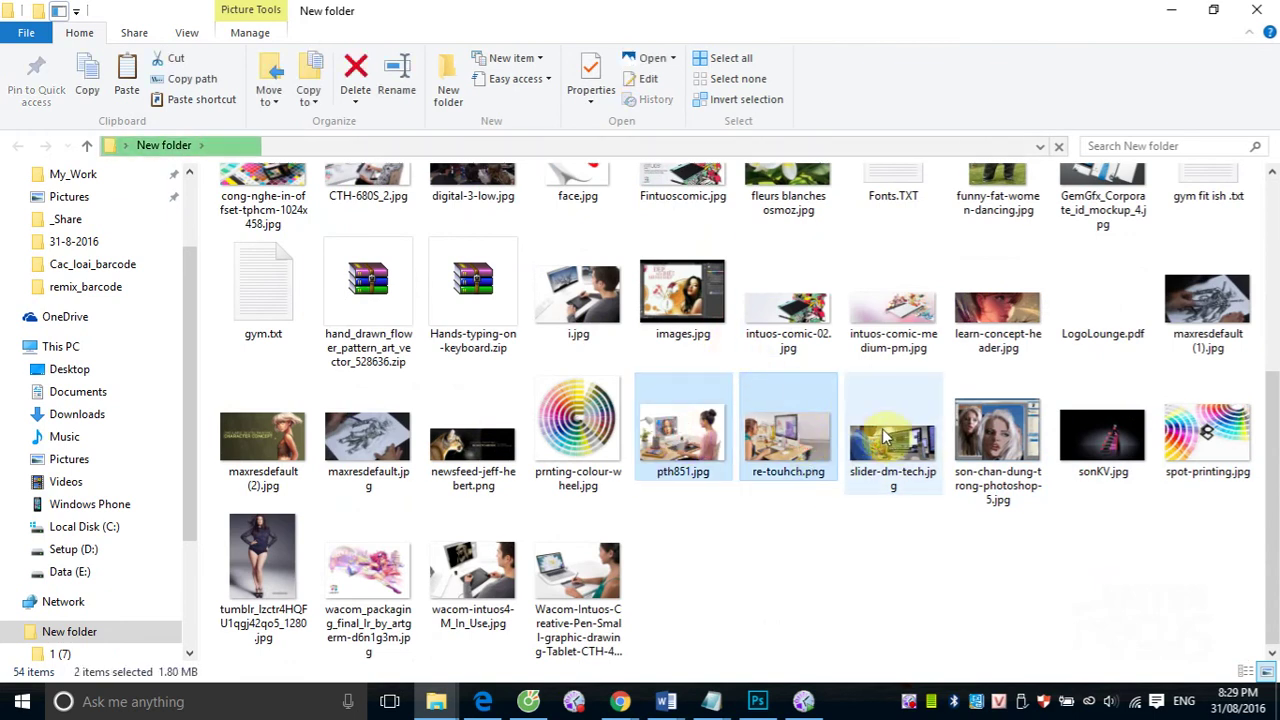
ctrl+click(1008, 320)
ctrl+click(1207, 300)
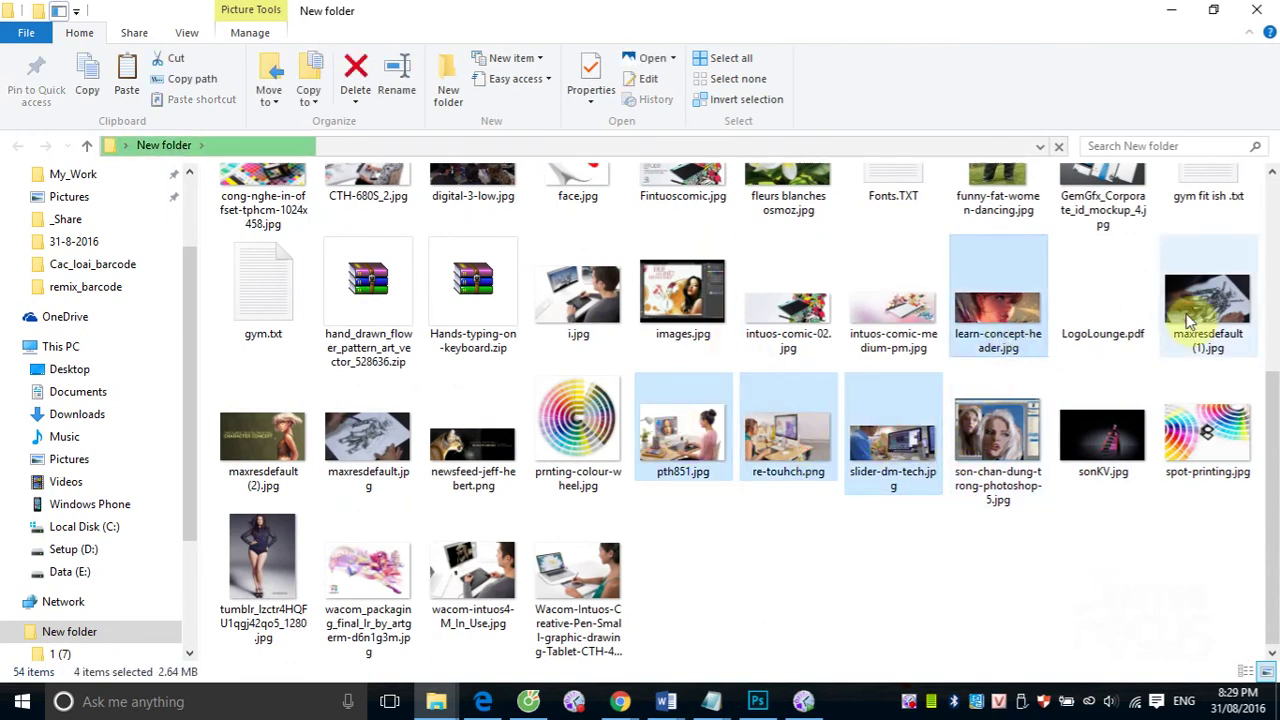
ctrl+click(548, 628)
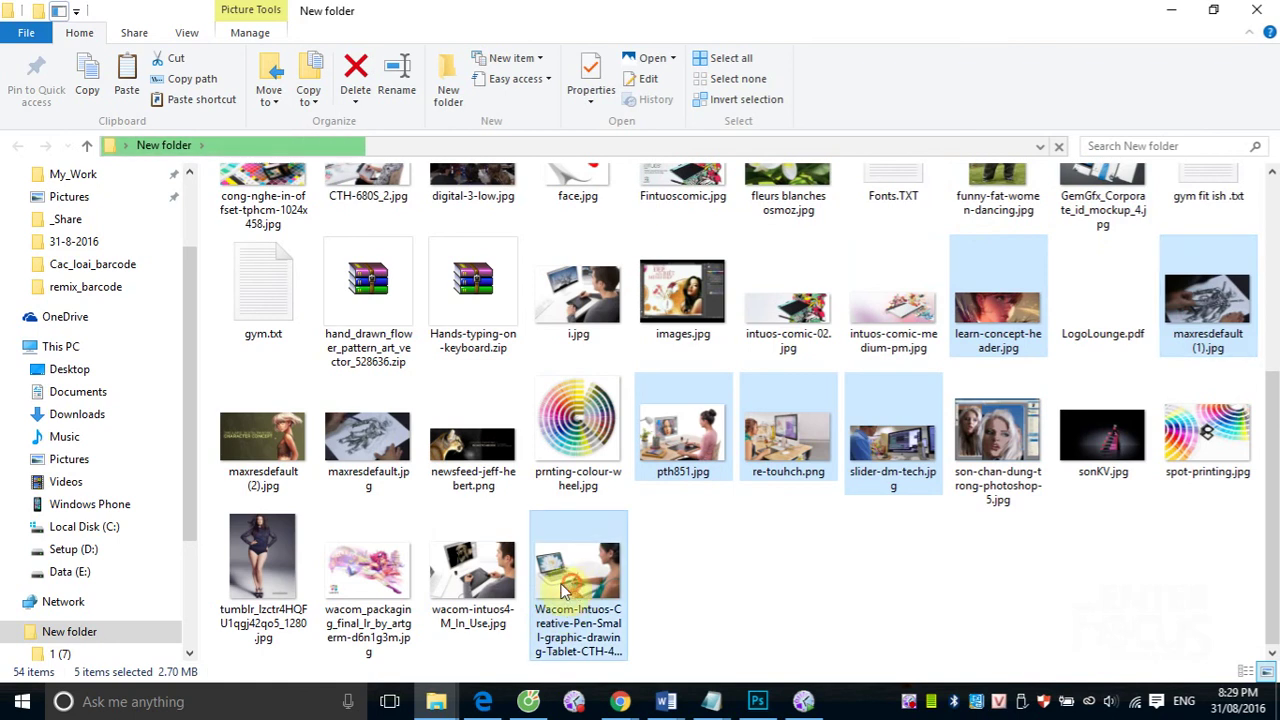
ctrl+click(485, 575)
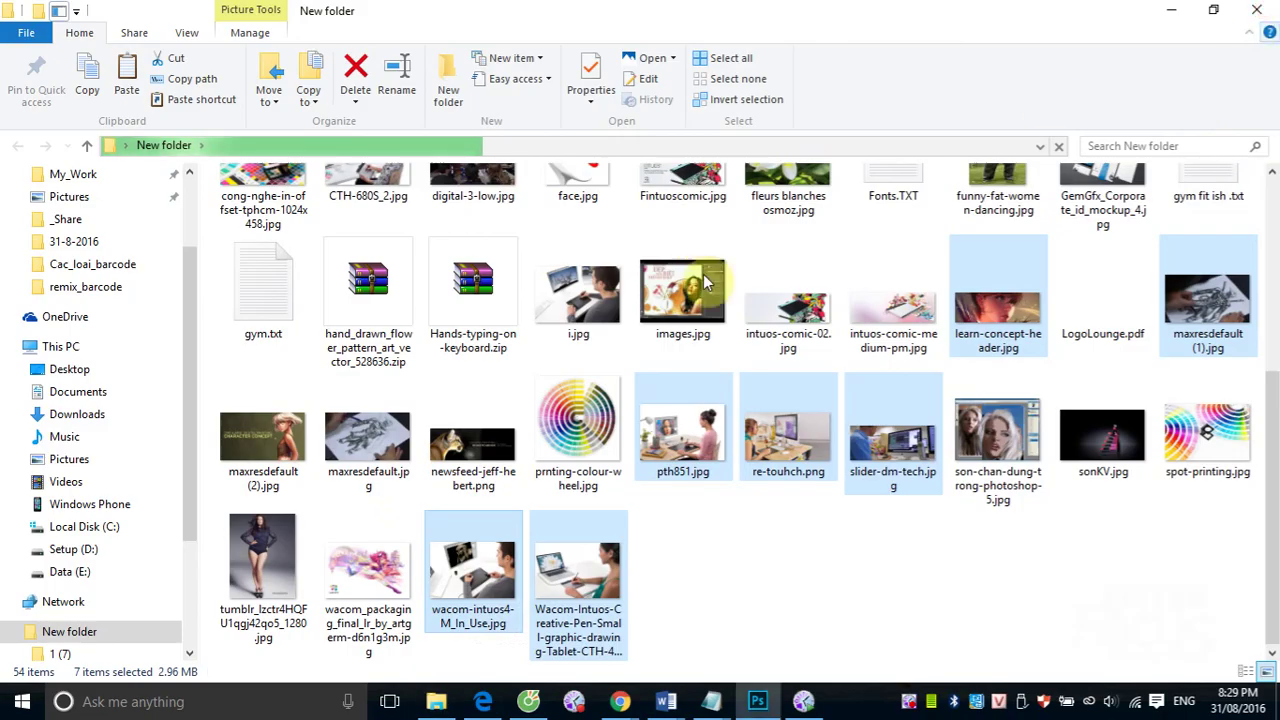
click(1265, 12)
- Paste the copied images into the desktop goc folder and close it
key(g)
key(Return)
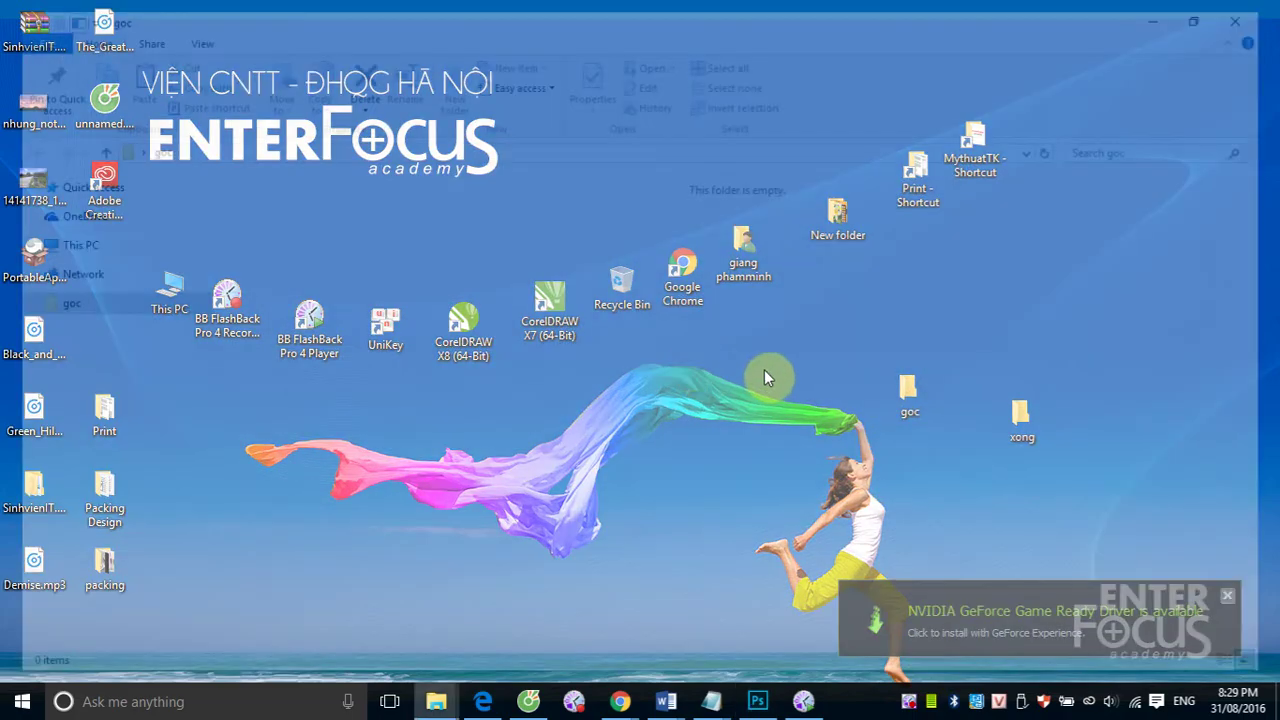
right_click(487, 347)
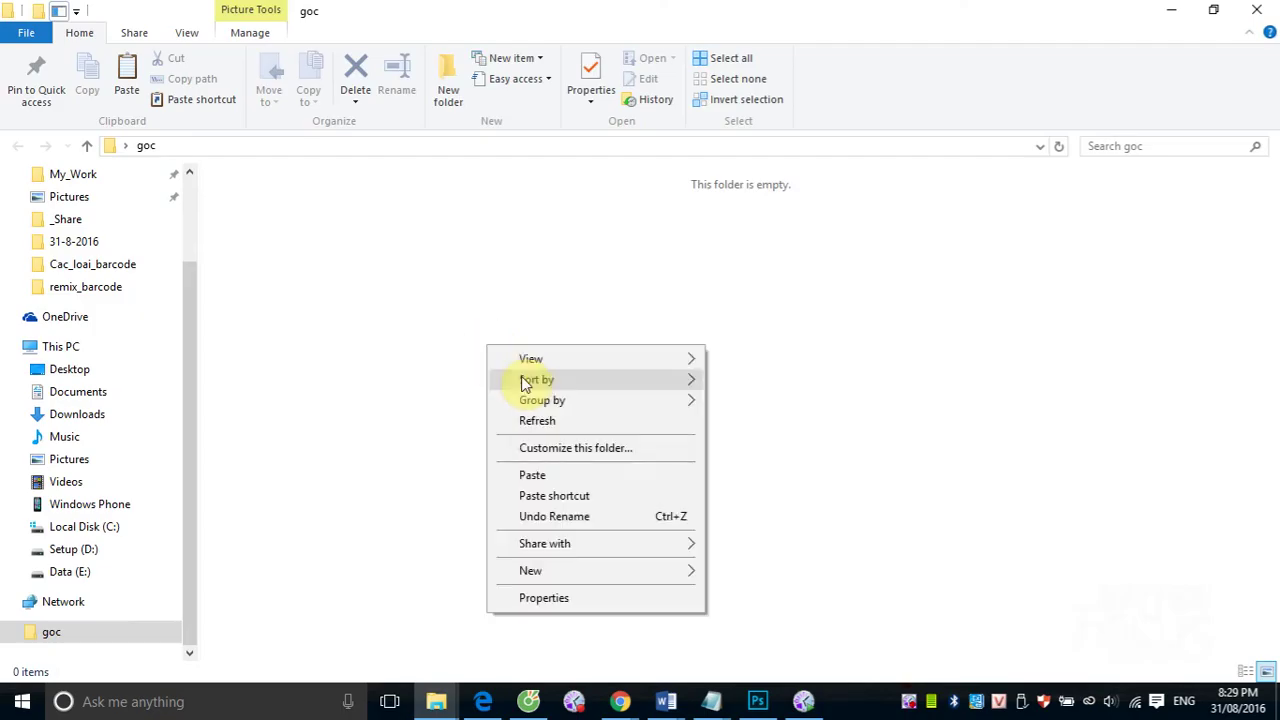
click(576, 477)
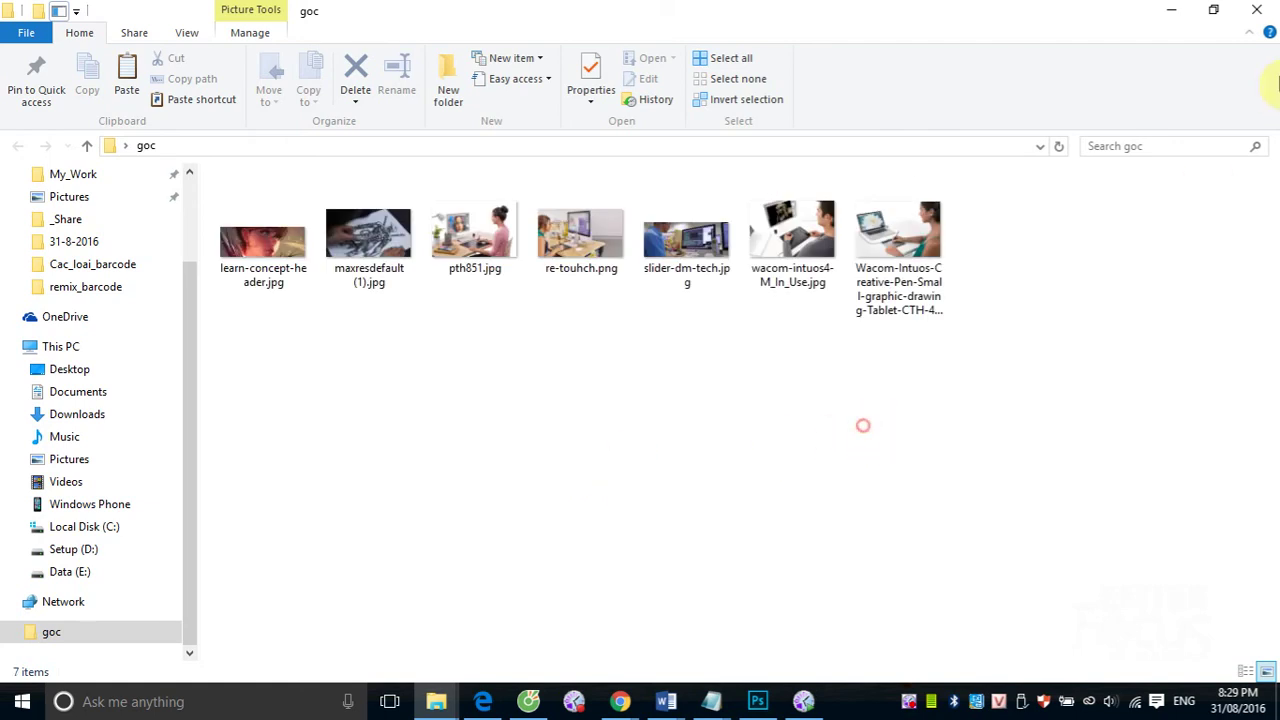
click(1256, 10)
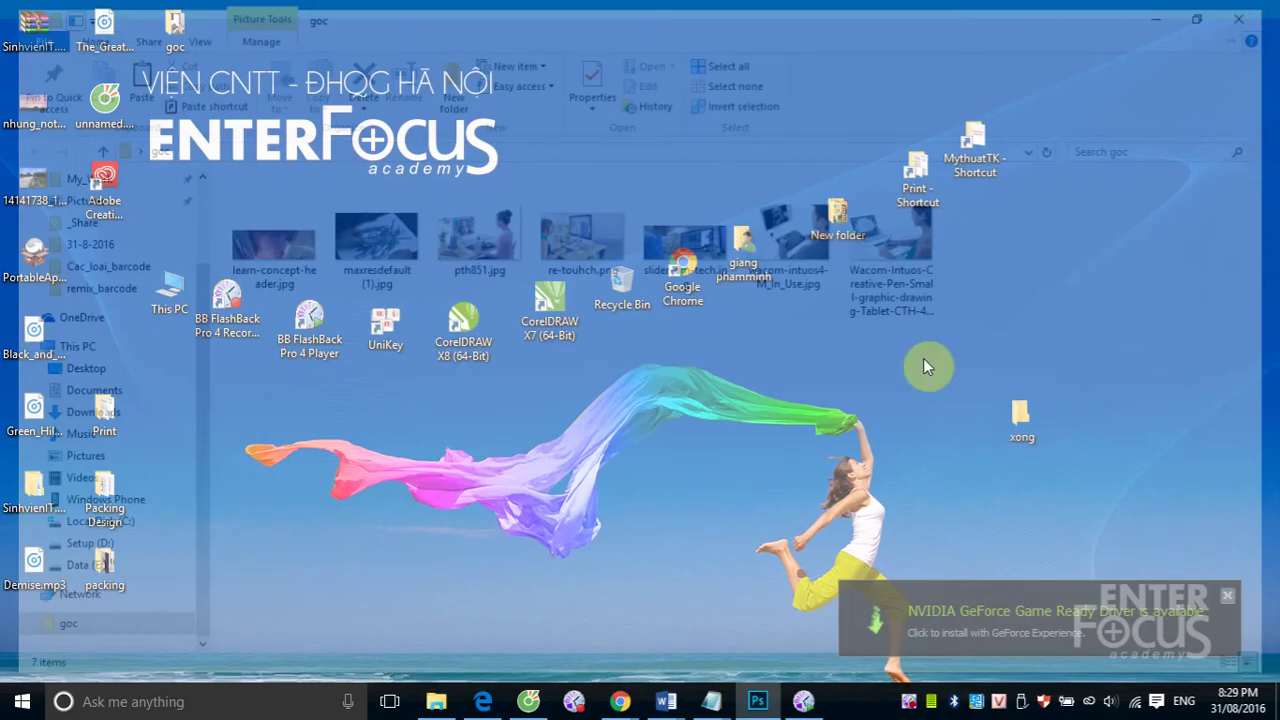
- Dismiss the graphics driver notice and open Photoshop's File > Automate > Batch dialog
click(1227, 595)
click(757, 697)
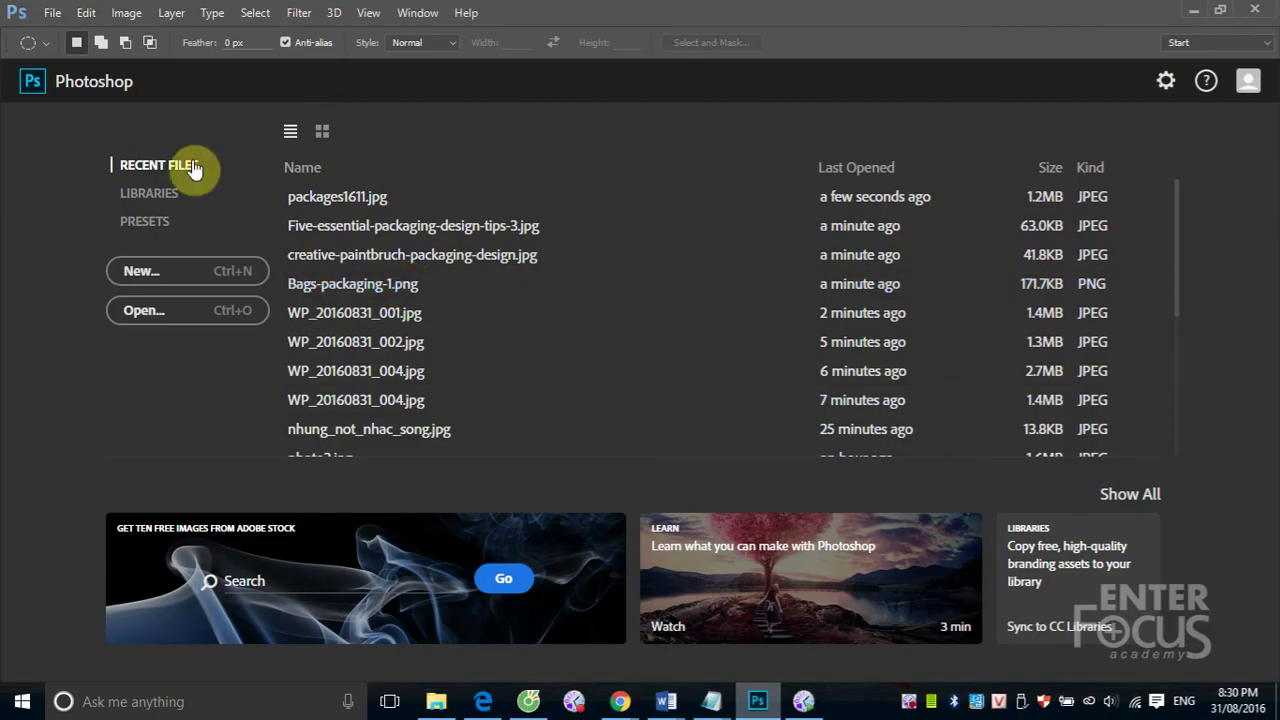
click(51, 14)
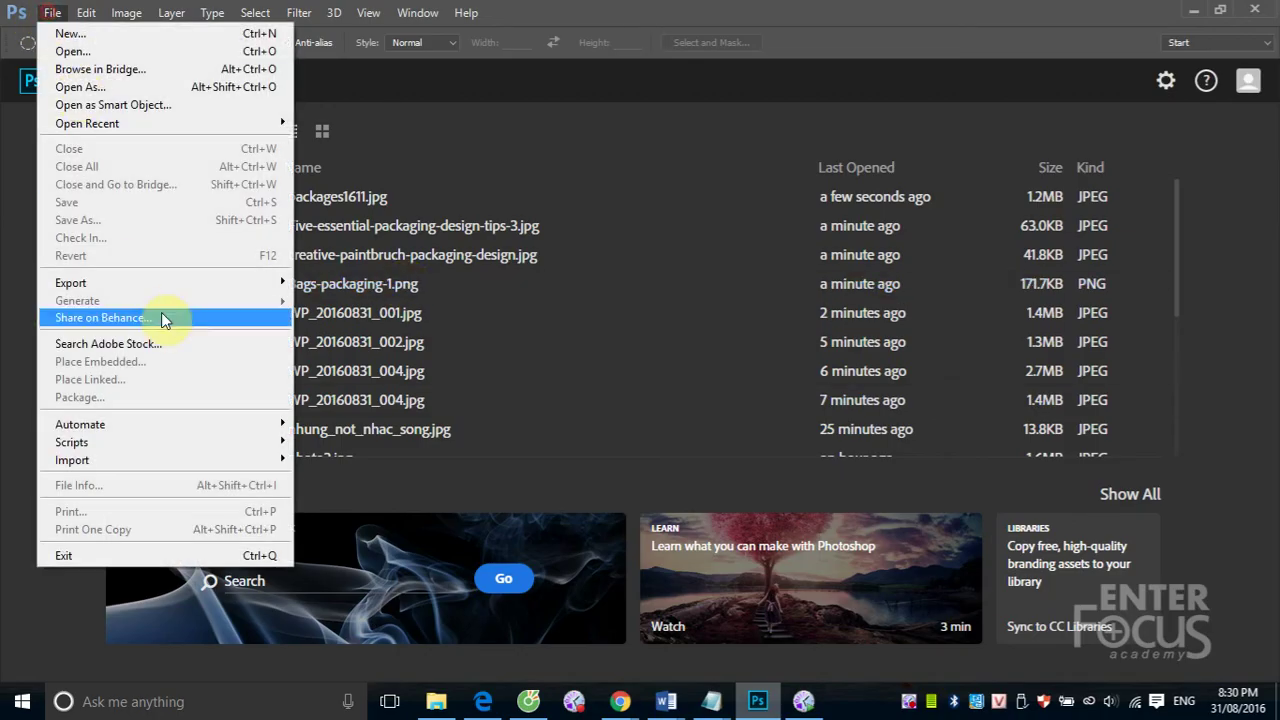
click(162, 421)
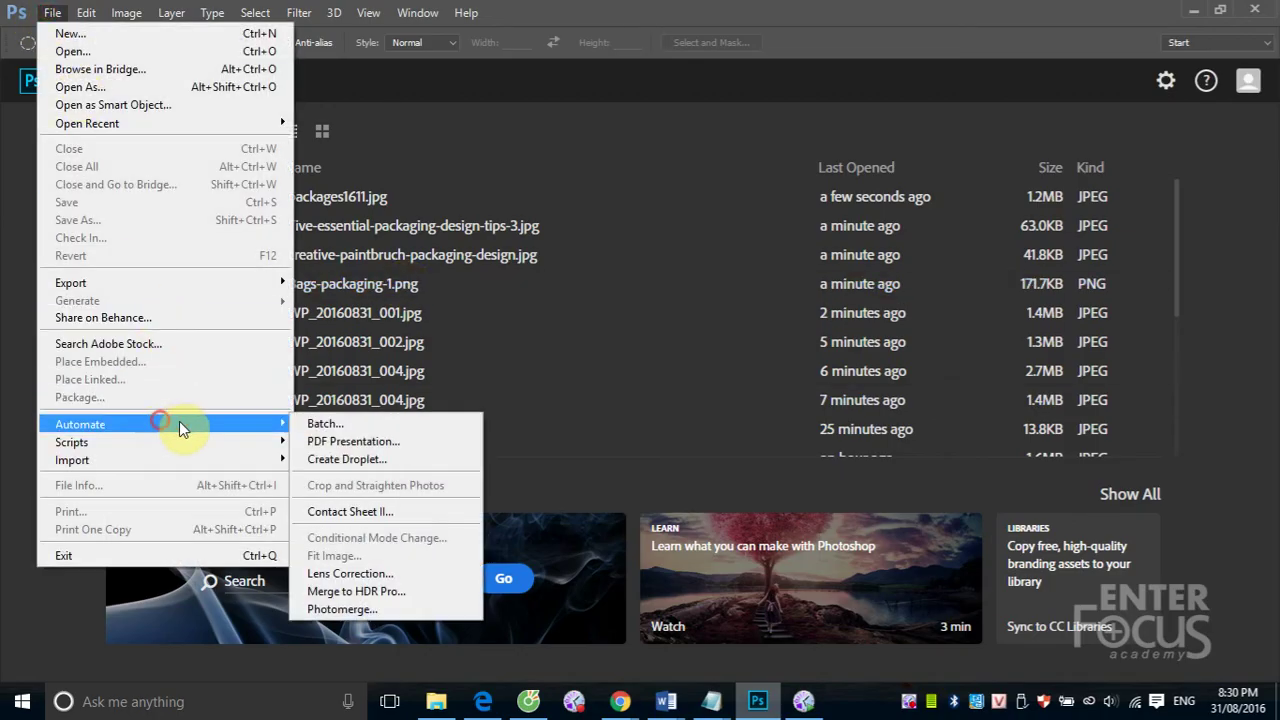
click(374, 425)
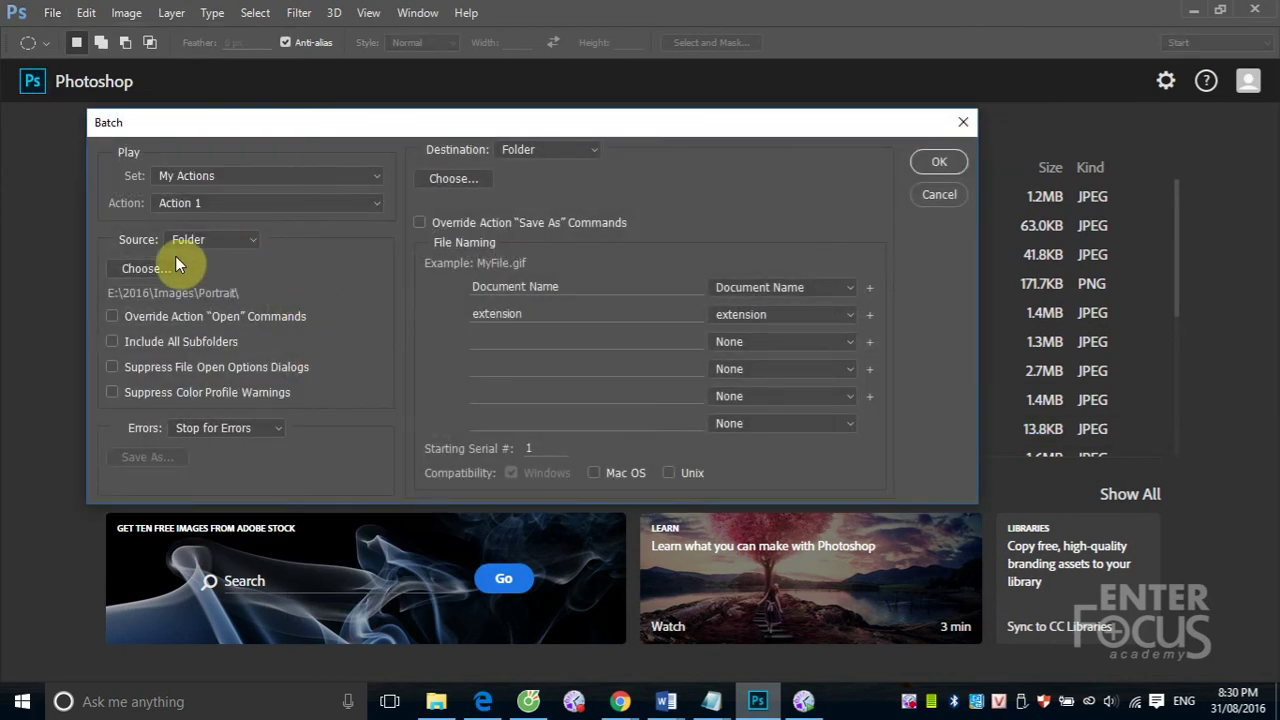
- Set the Batch source folder to goc on the Desktop
click(136, 268)
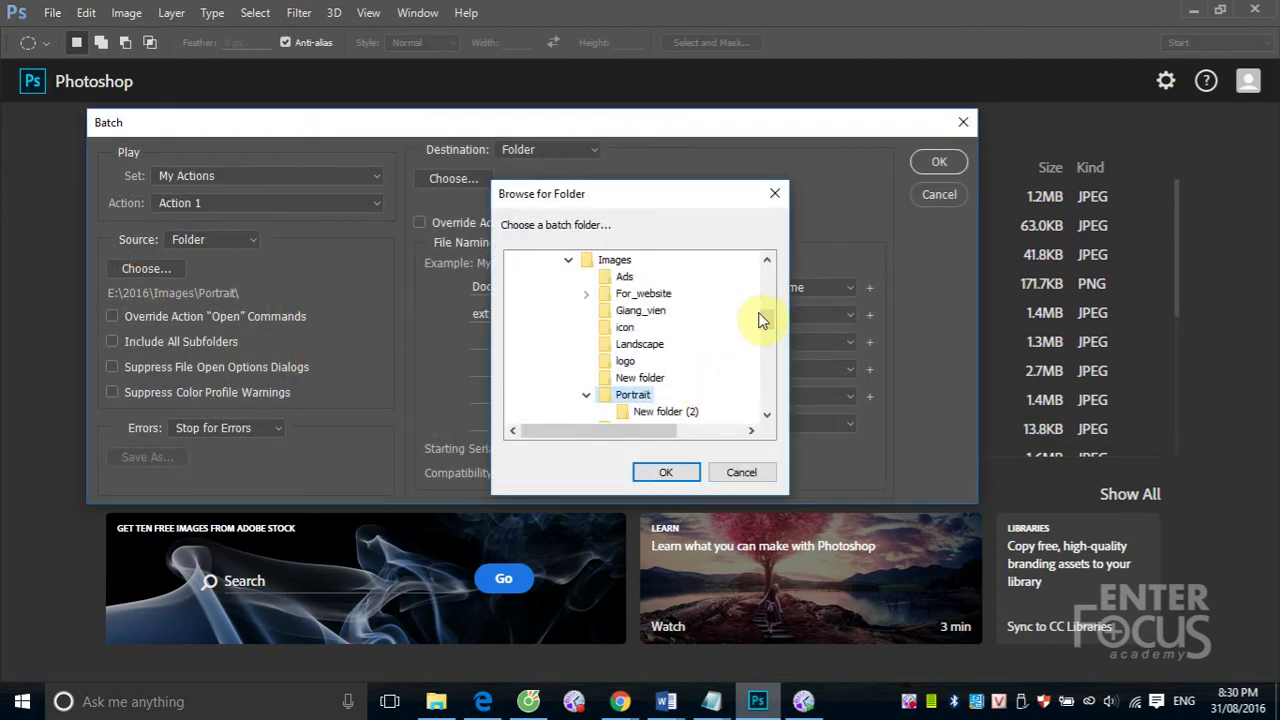
drag(766, 312, 768, 270)
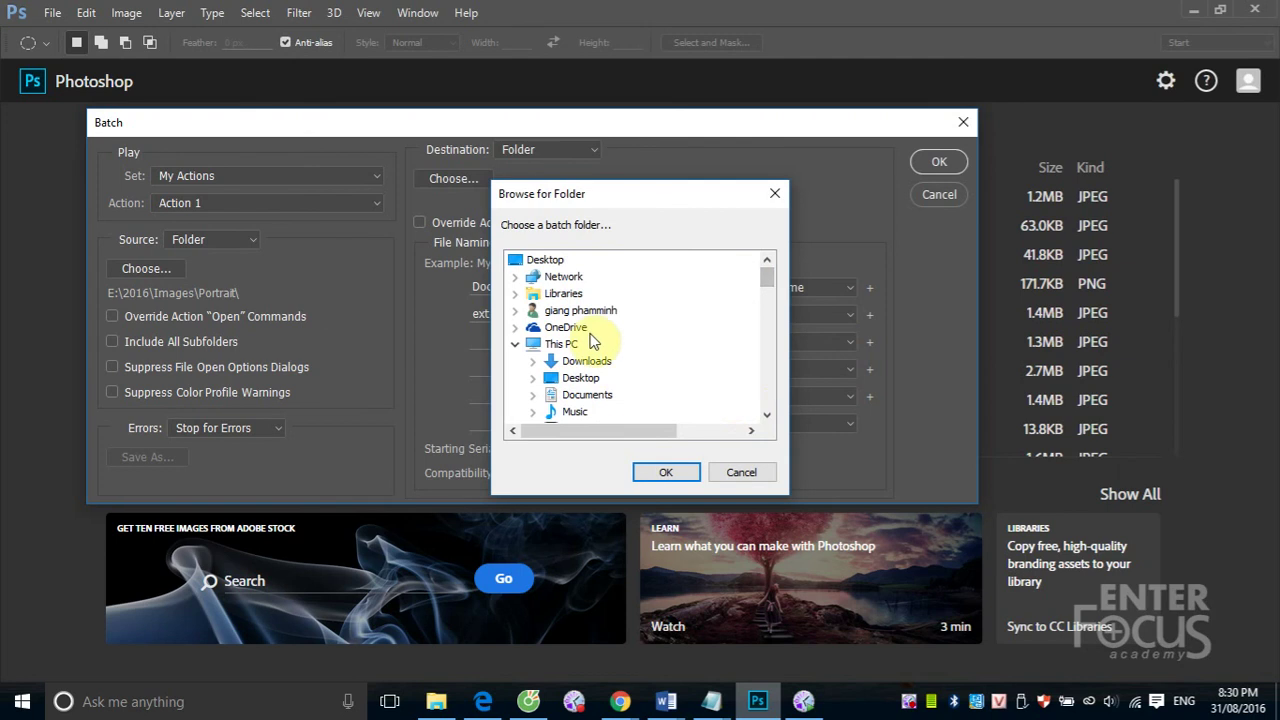
click(582, 378)
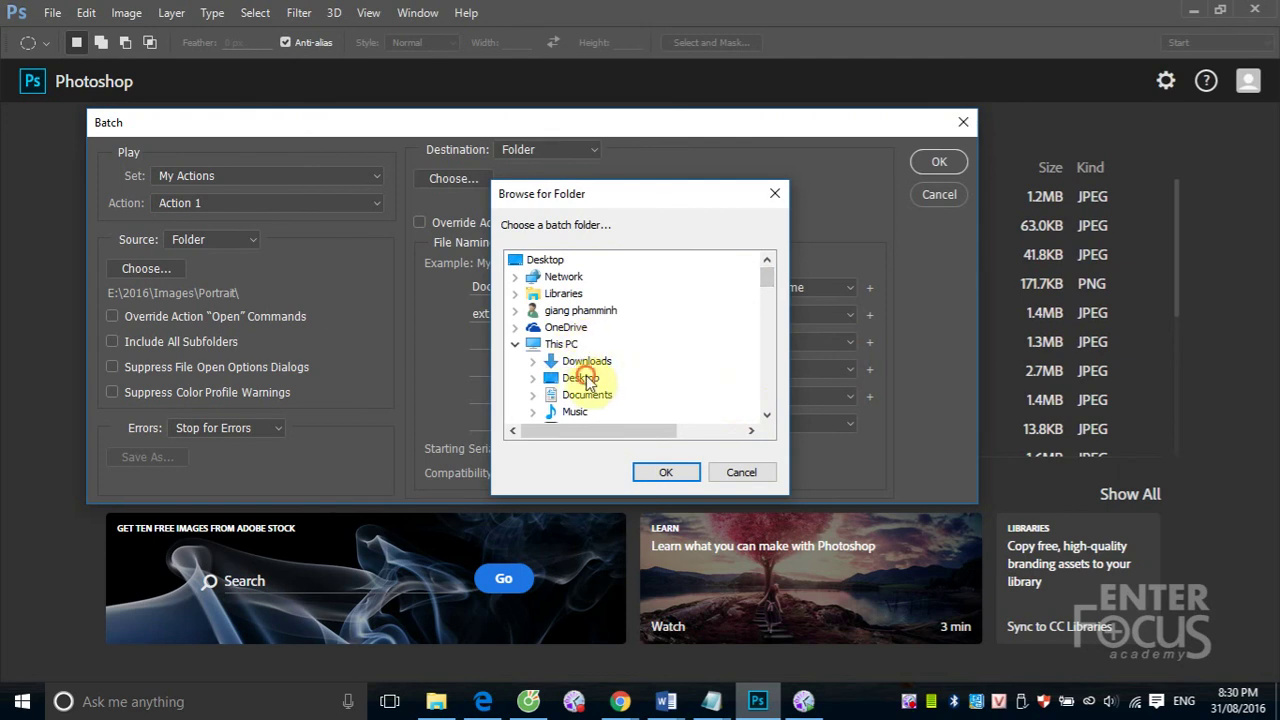
click(767, 414)
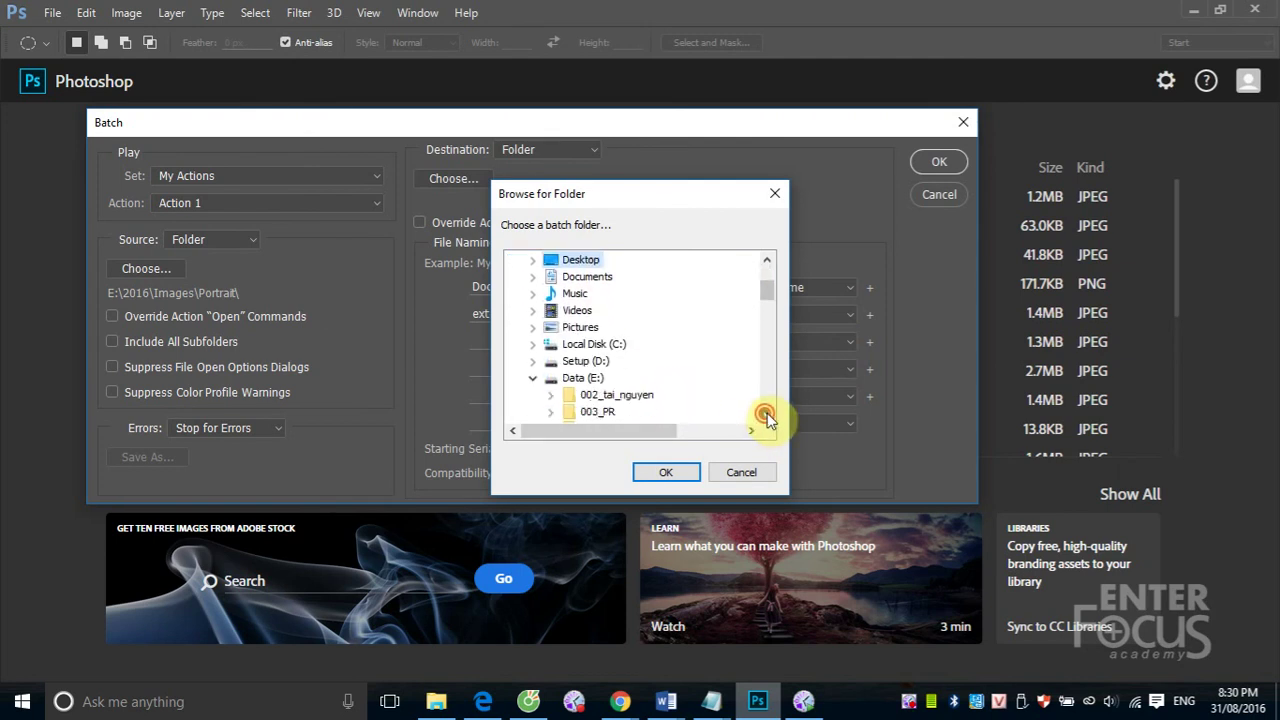
scroll(530, 390, up, 1)
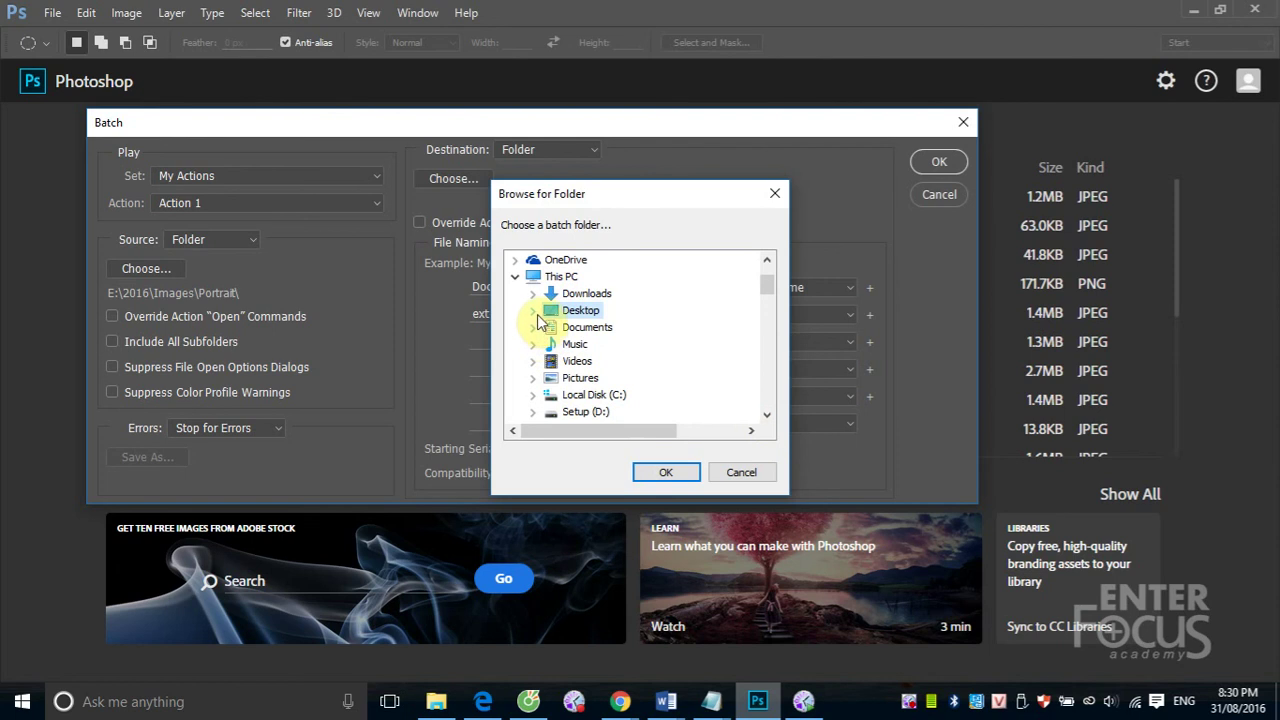
click(535, 312)
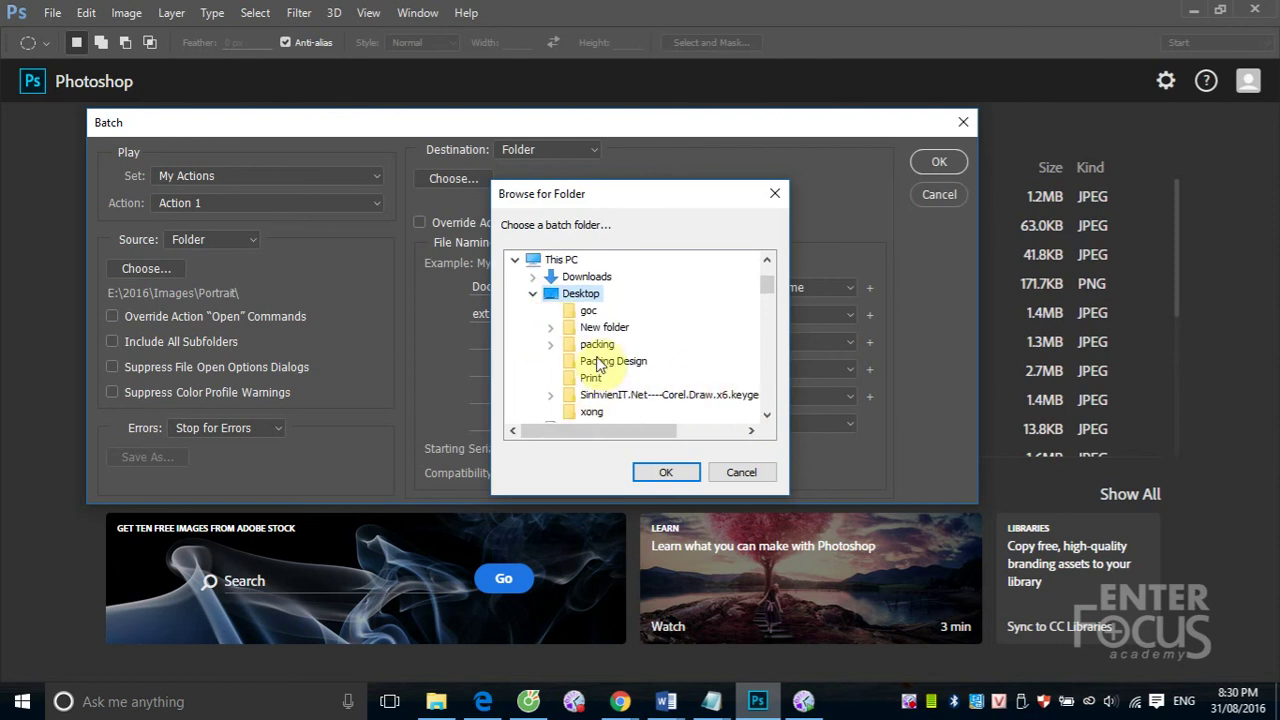
click(588, 310)
click(660, 472)
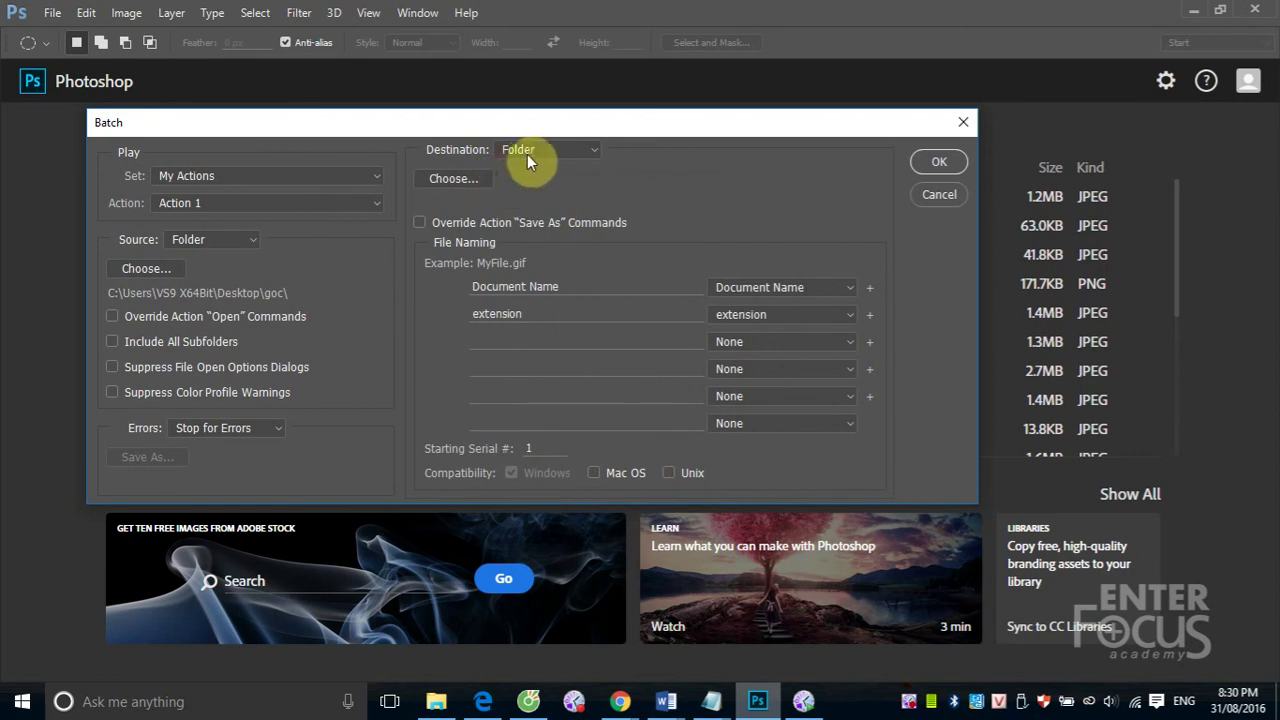
- Set the Batch destination to the Desktop xong folder and start the Action 1 run
click(458, 178)
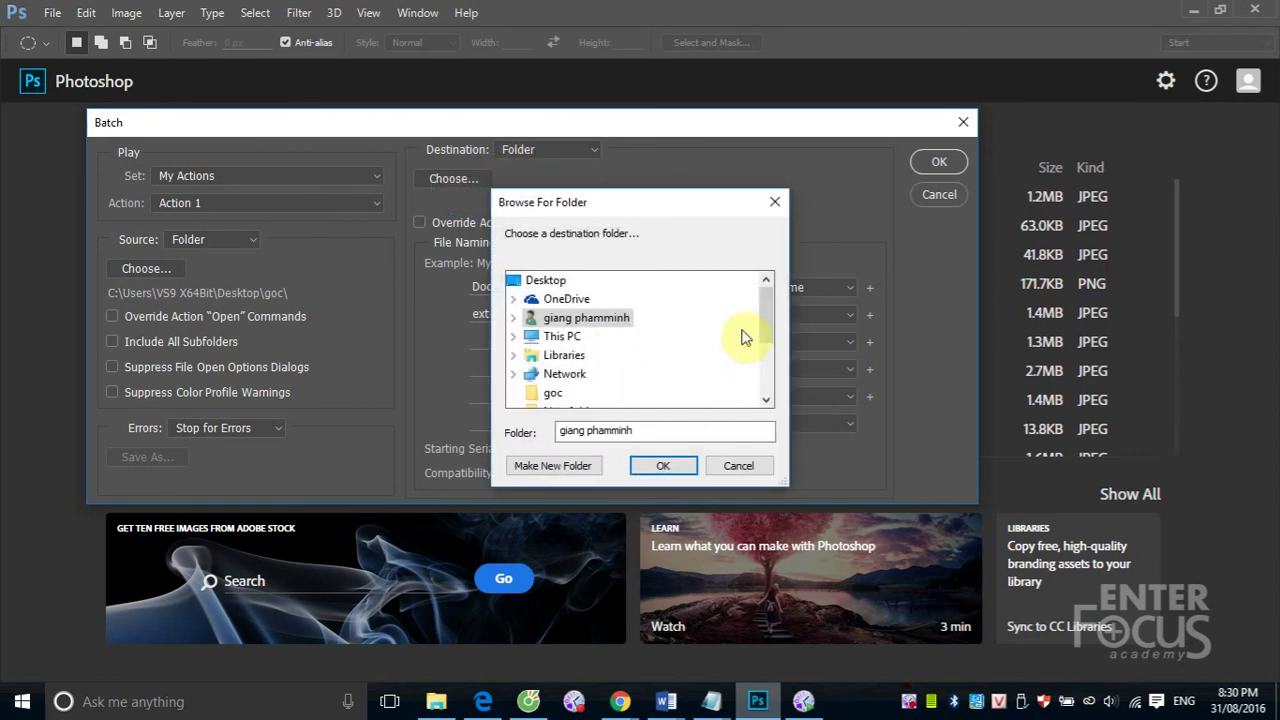
drag(764, 301, 776, 360)
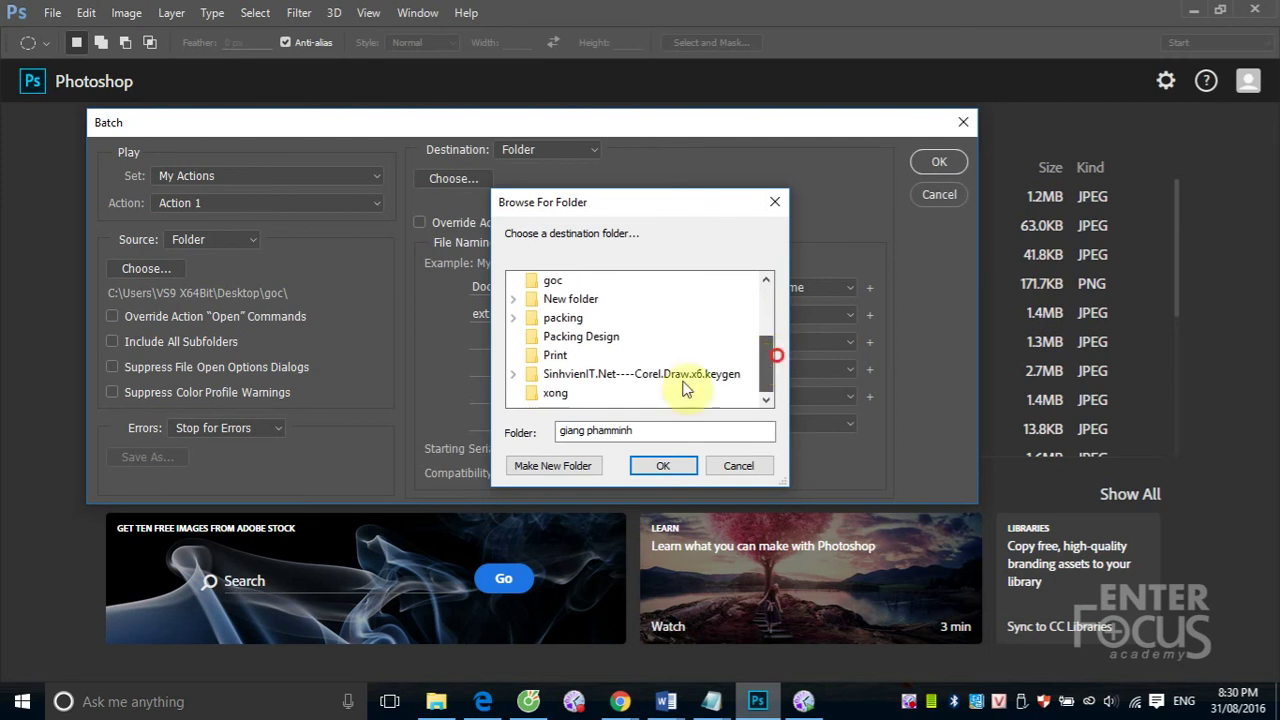
click(553, 395)
click(677, 468)
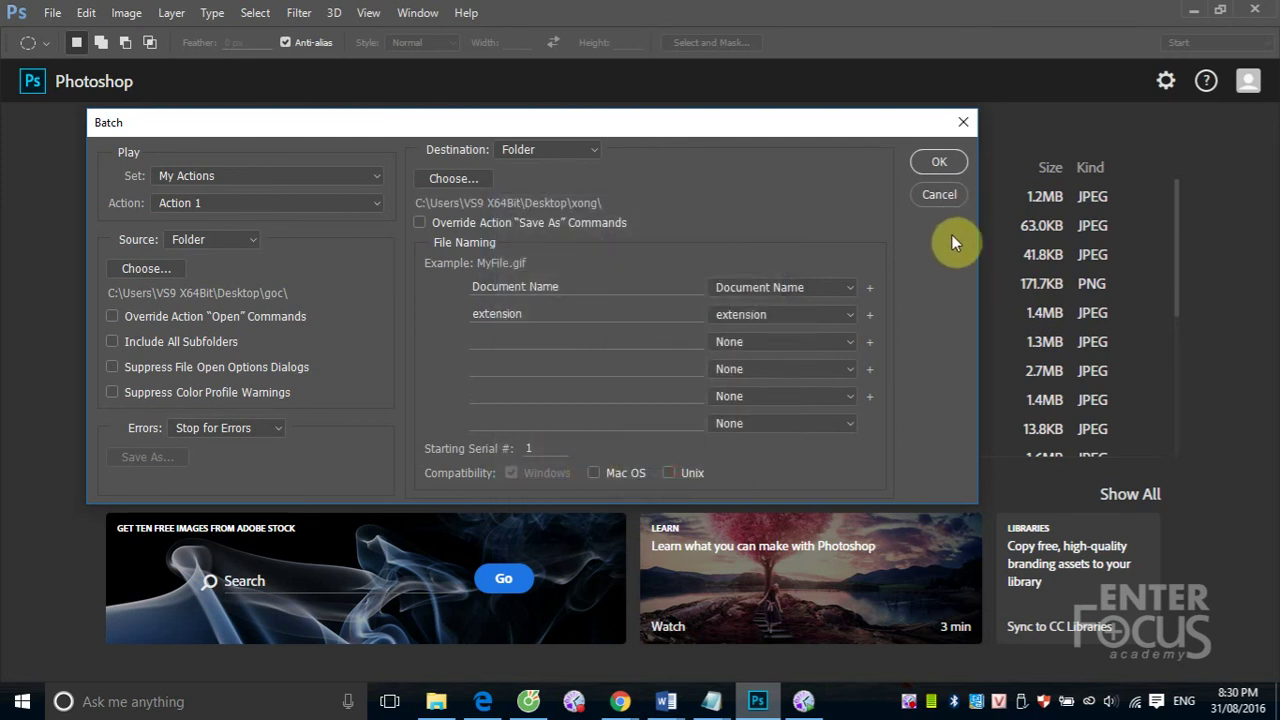
click(940, 163)
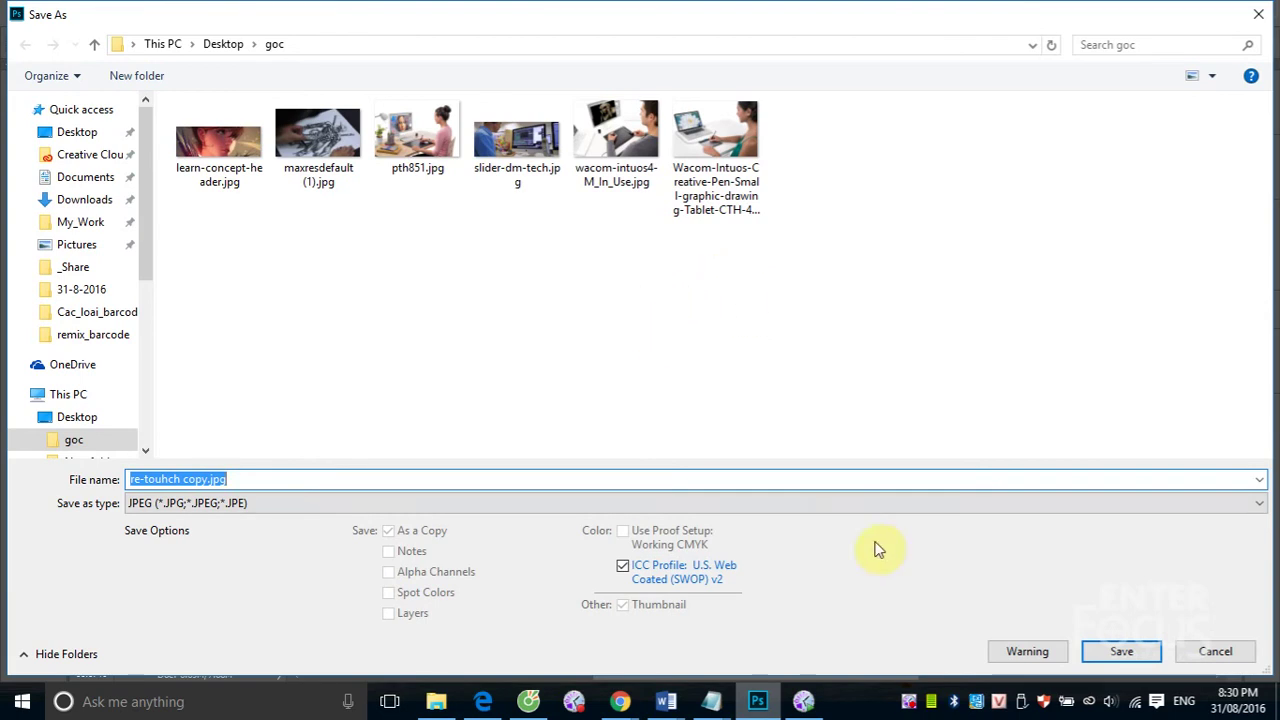
- Save re-touhch copy.jpg with the default JPEG options, then close re-touhch.png without saving
click(1121, 651)
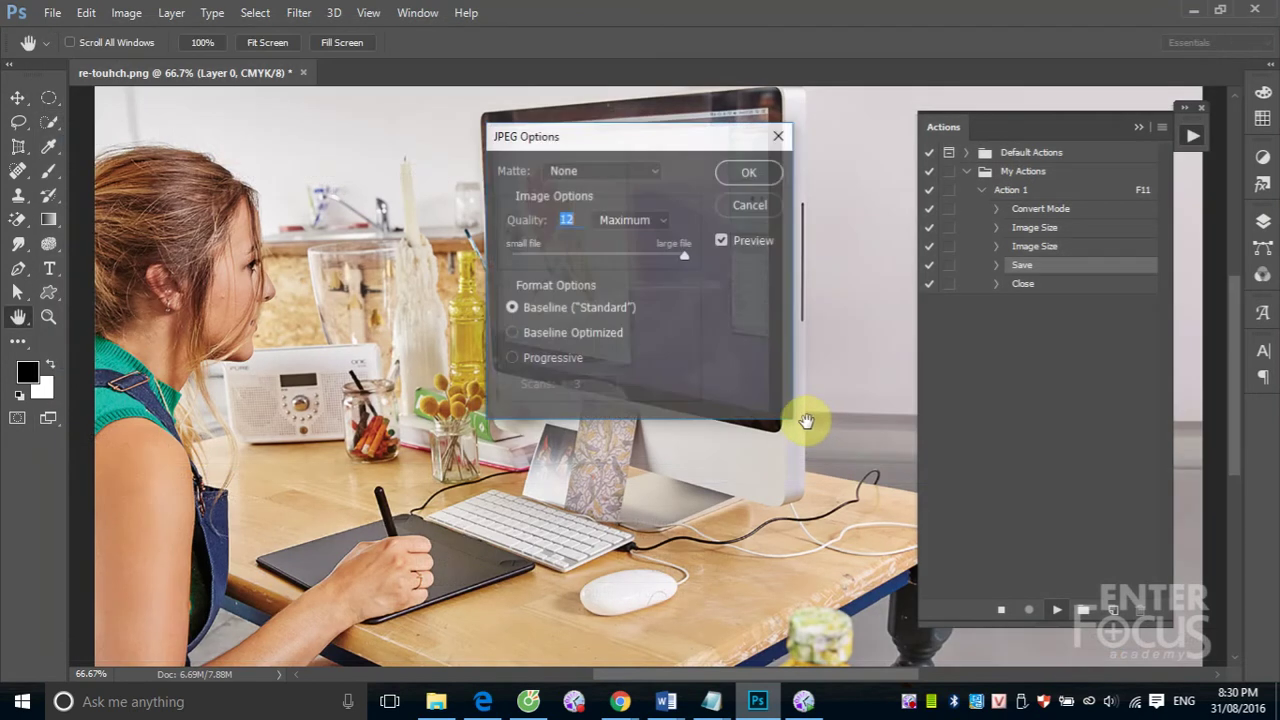
click(751, 174)
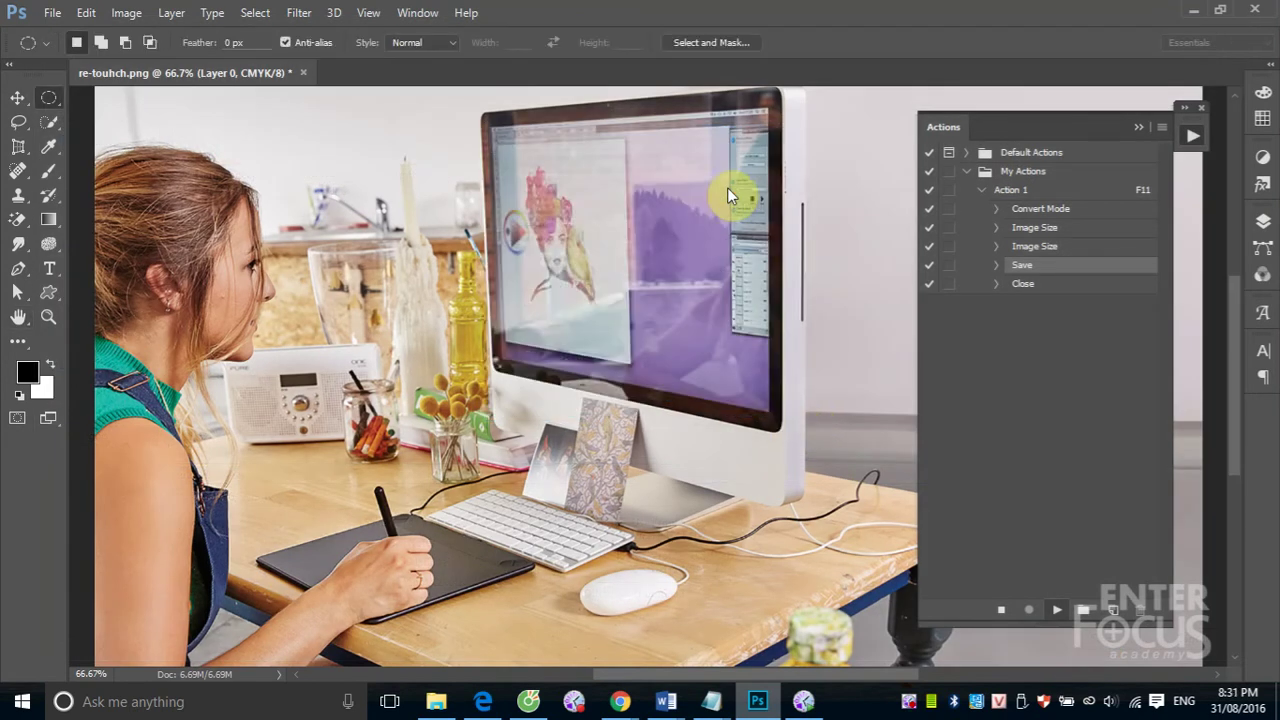
click(676, 280)
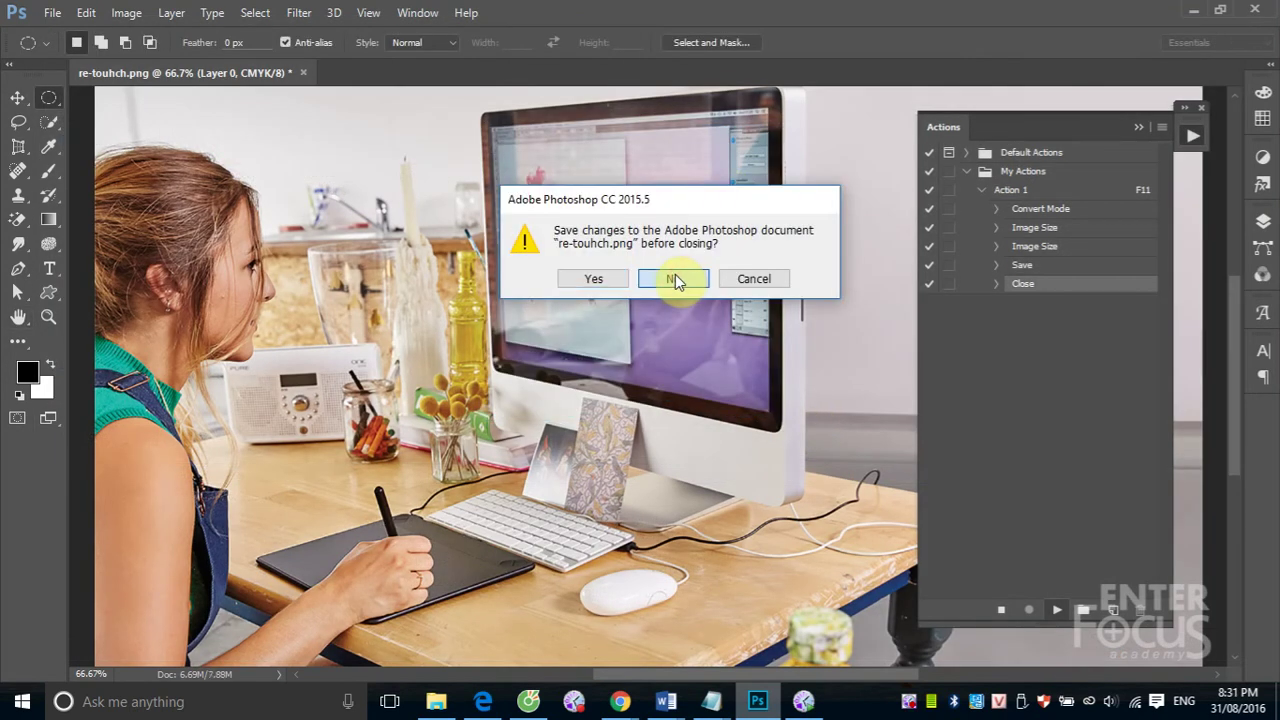
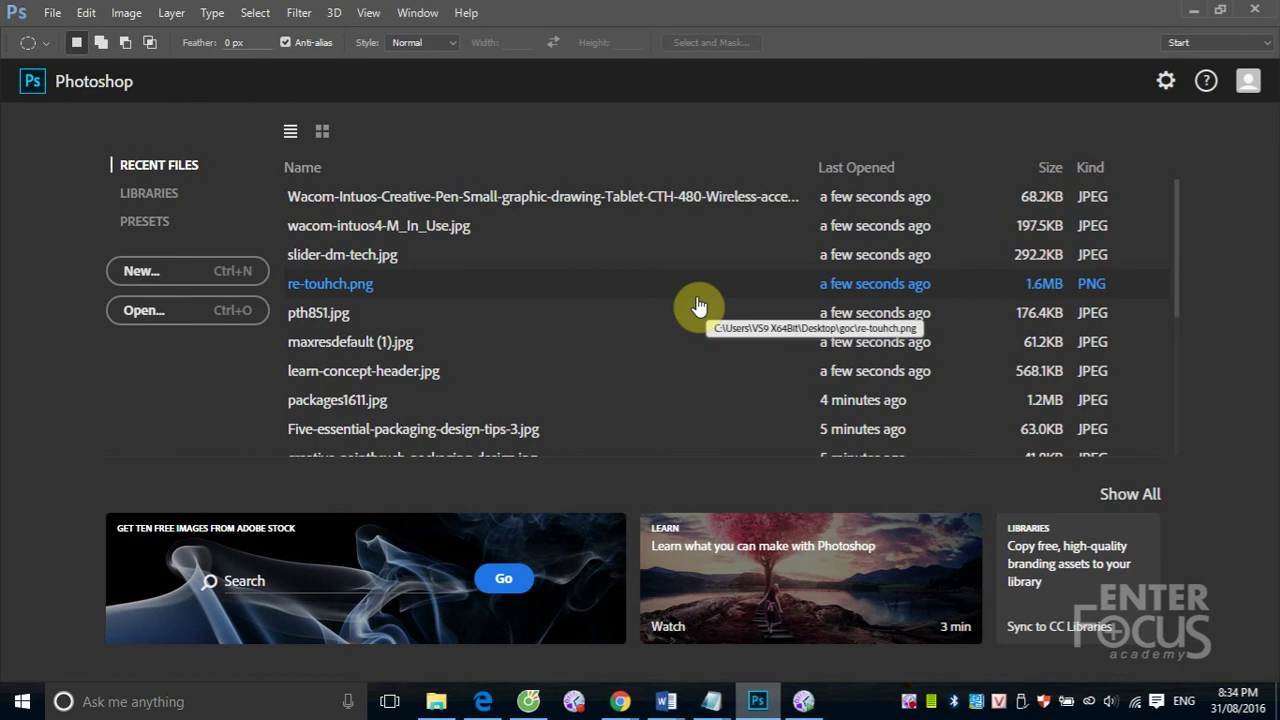
- Open the desktop goc folder and set it to Content layout showing type, dimensions and size
click(1193, 10)
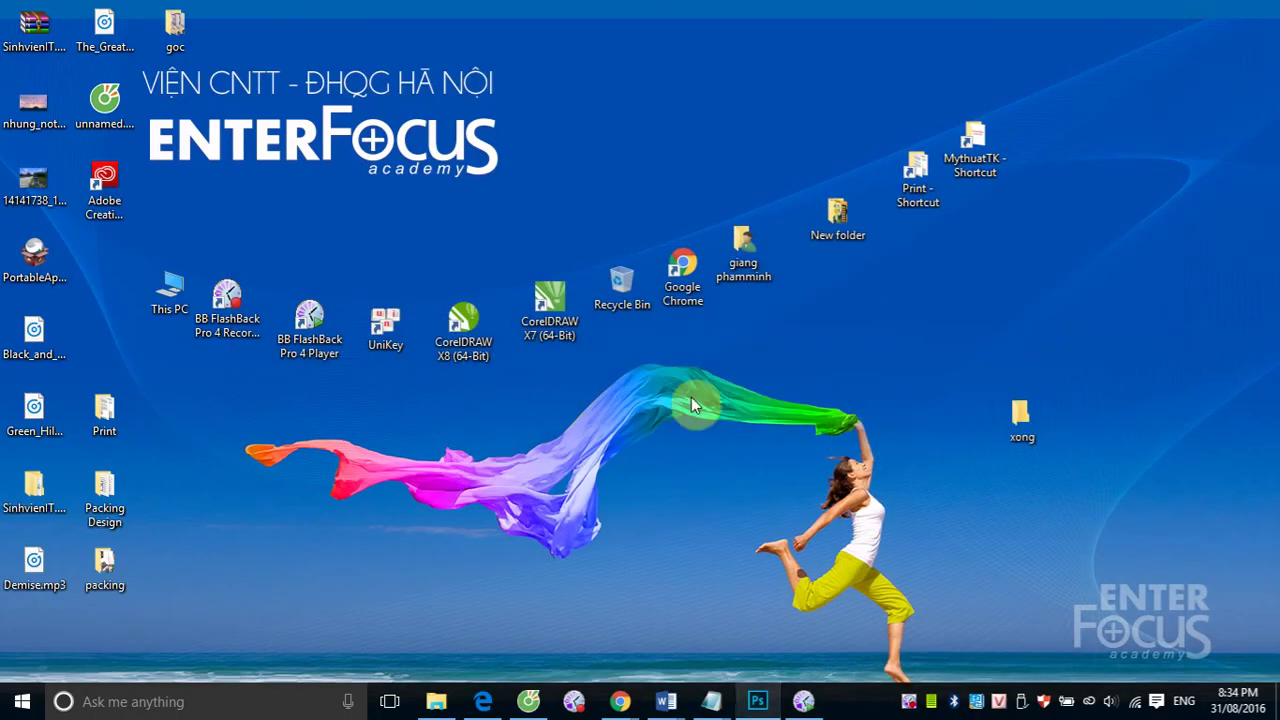
double_click(172, 22)
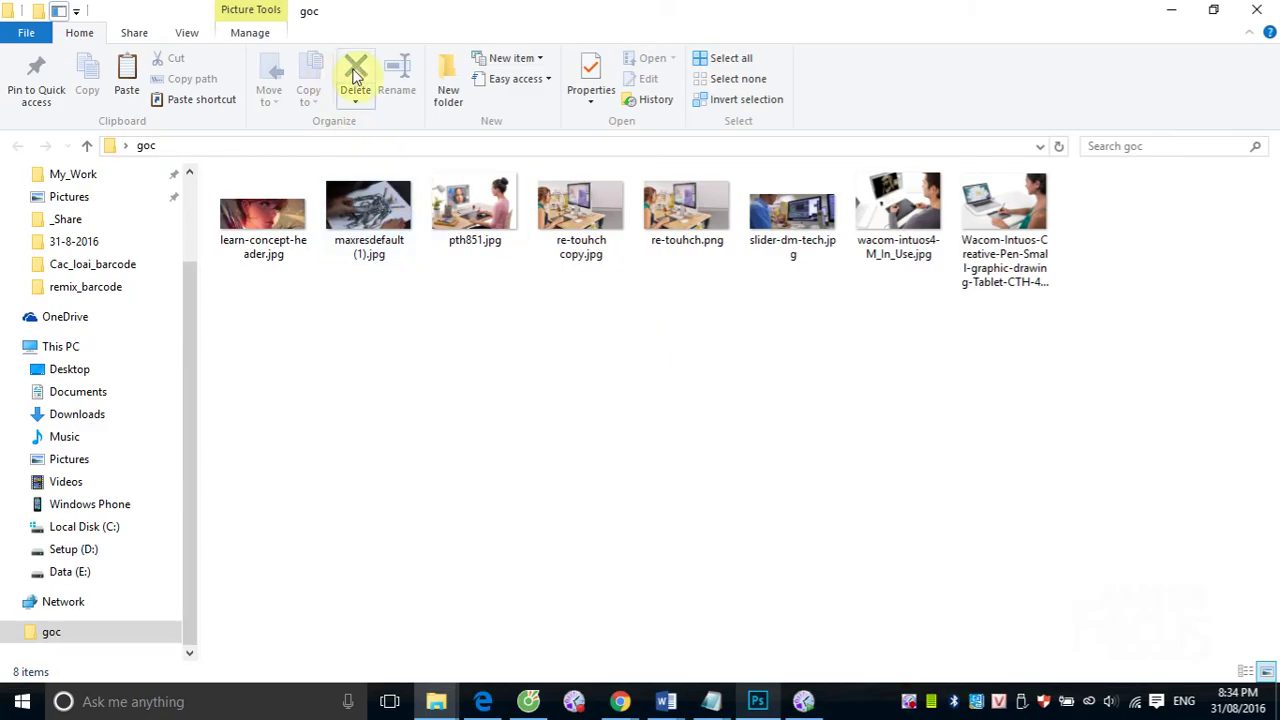
click(187, 33)
click(405, 80)
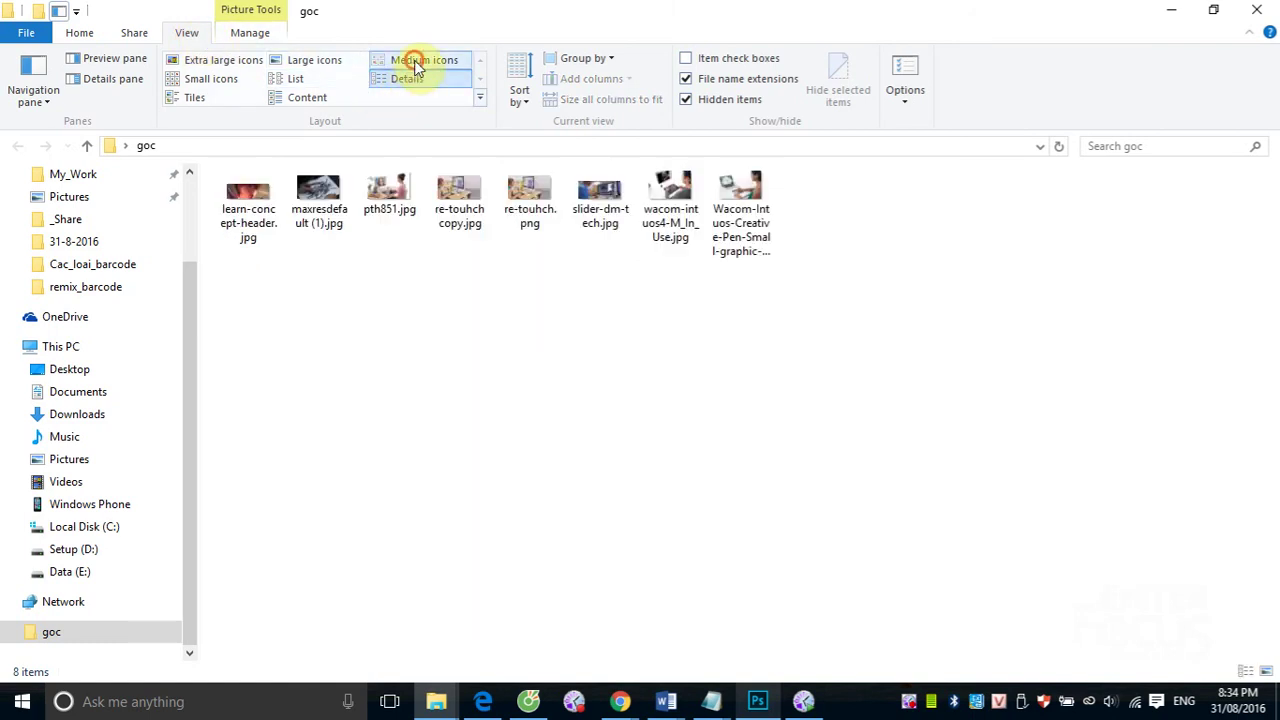
click(295, 100)
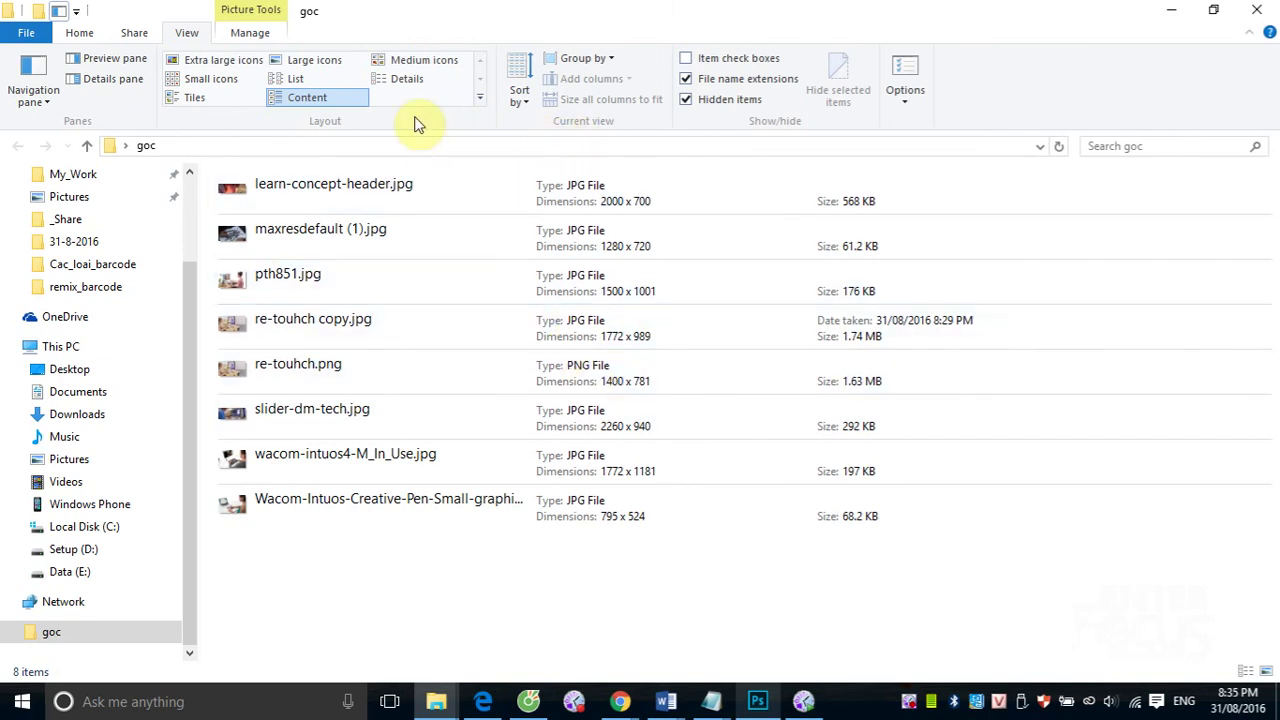
- Show the goc files in Details view sorted by the Type column, then return to Photoshop
click(410, 80)
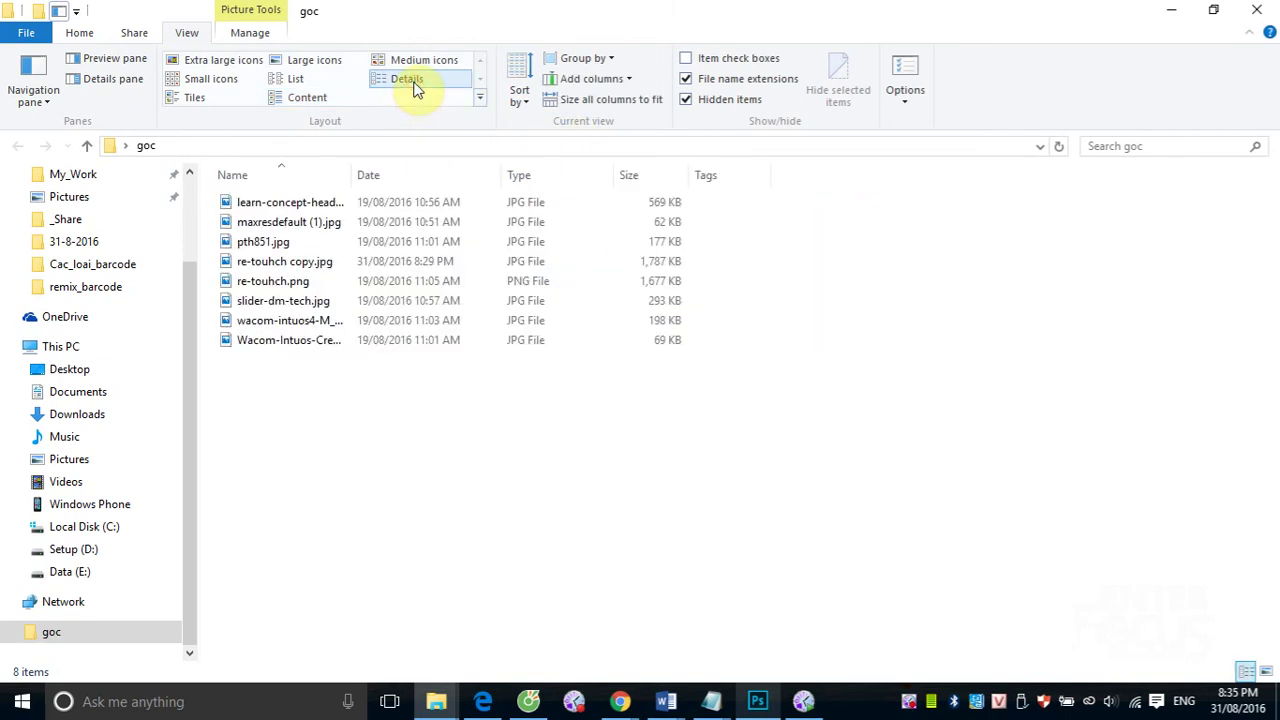
click(520, 180)
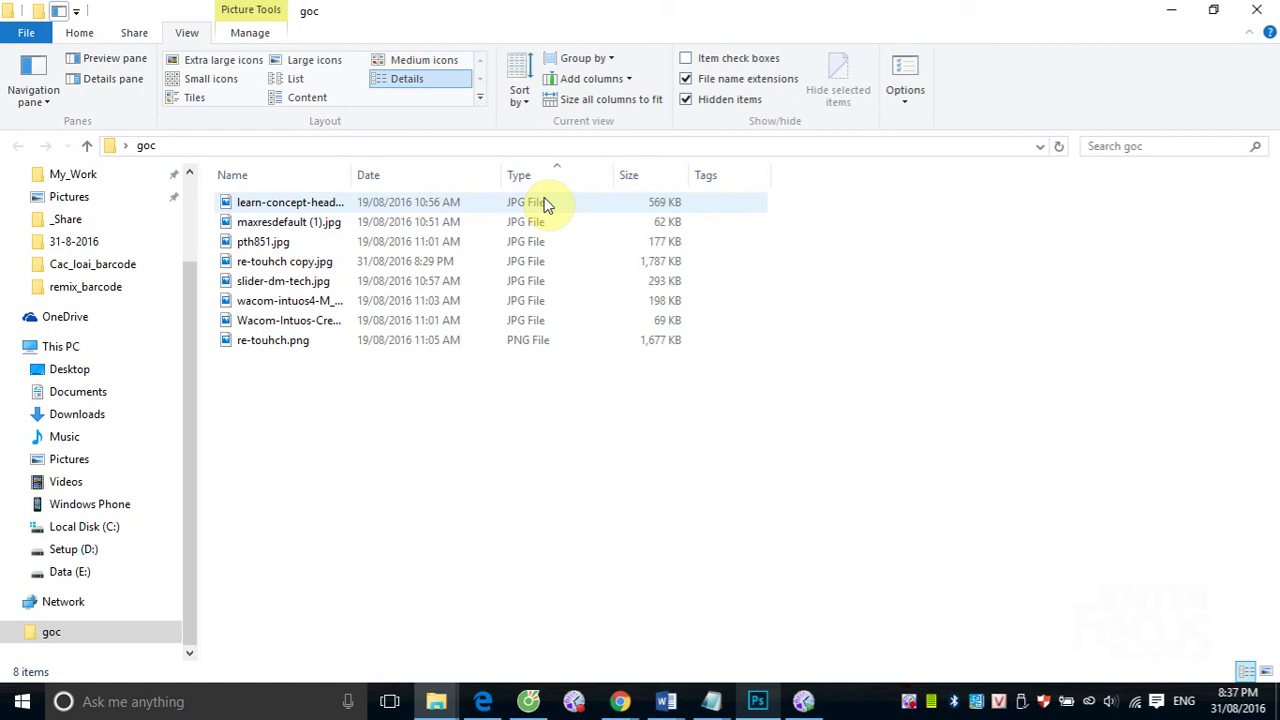
click(757, 700)
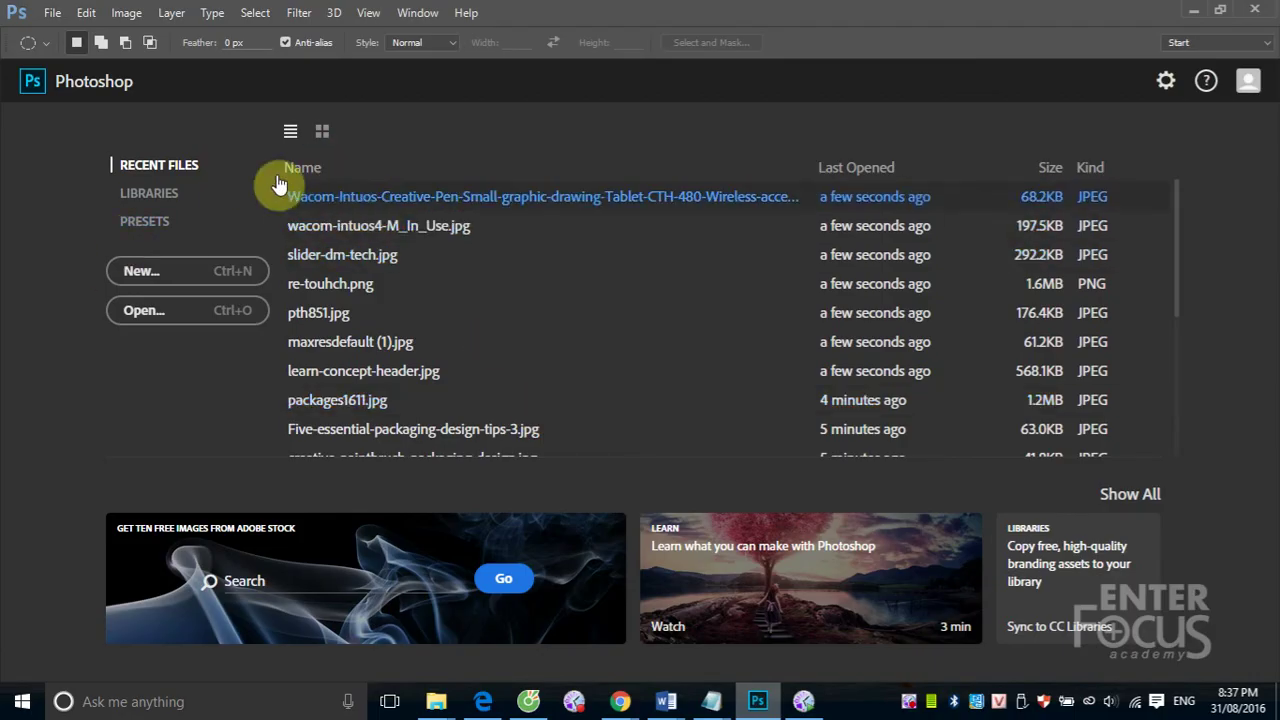
- Bring up the Open dialog with Ctrl+O and browse to the Setup (D:) drive
click(52, 12)
click(507, 280)
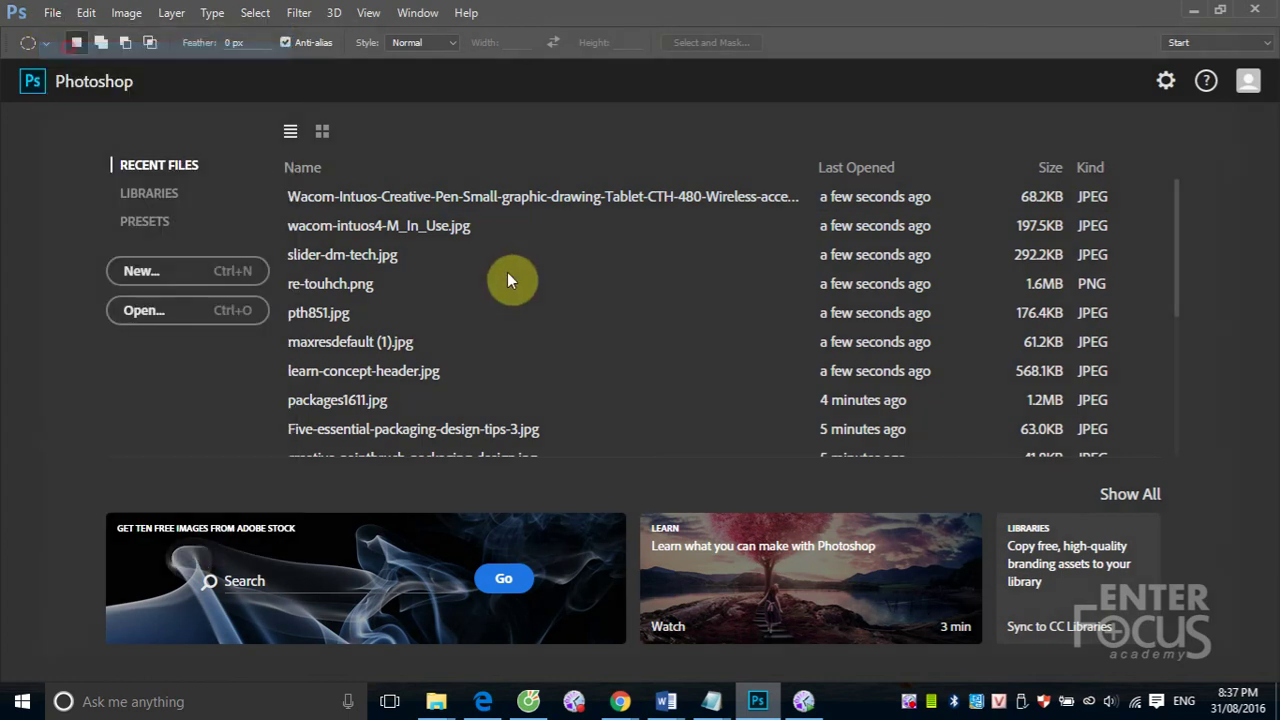
key(ctrl+o)
scroll(220, 430, down, 2)
scroll(150, 453, down, 1)
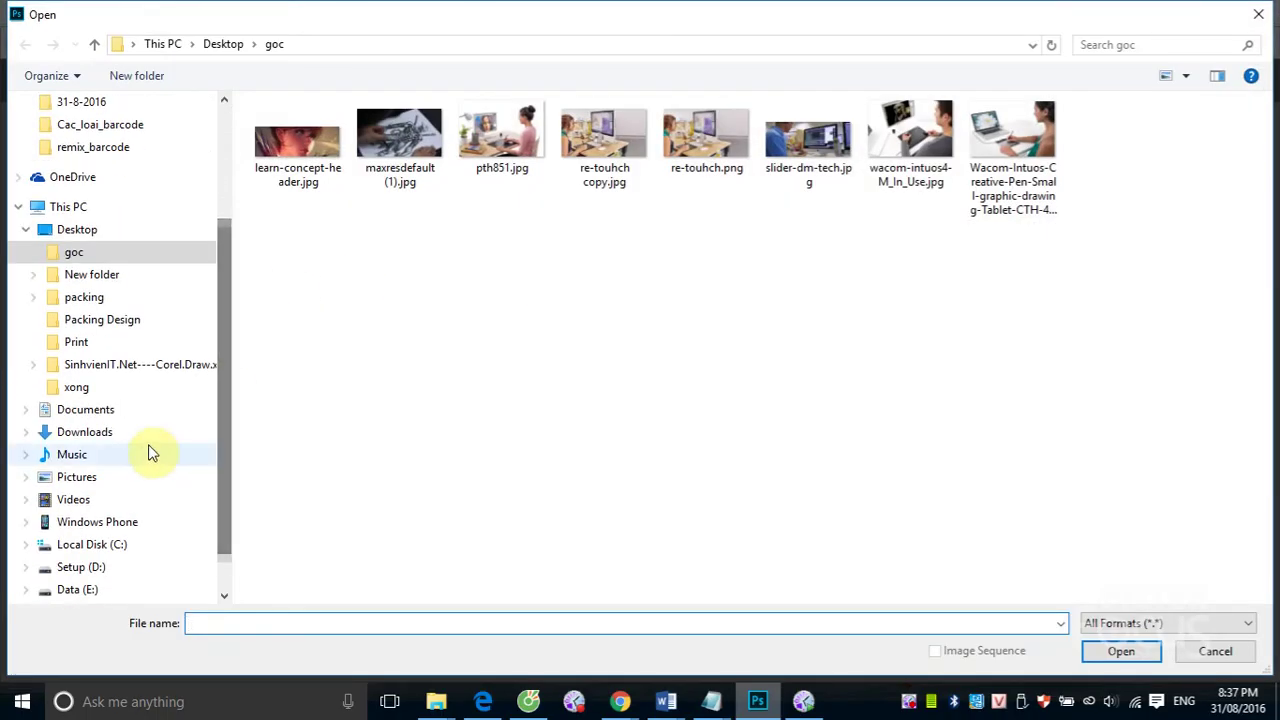
click(92, 567)
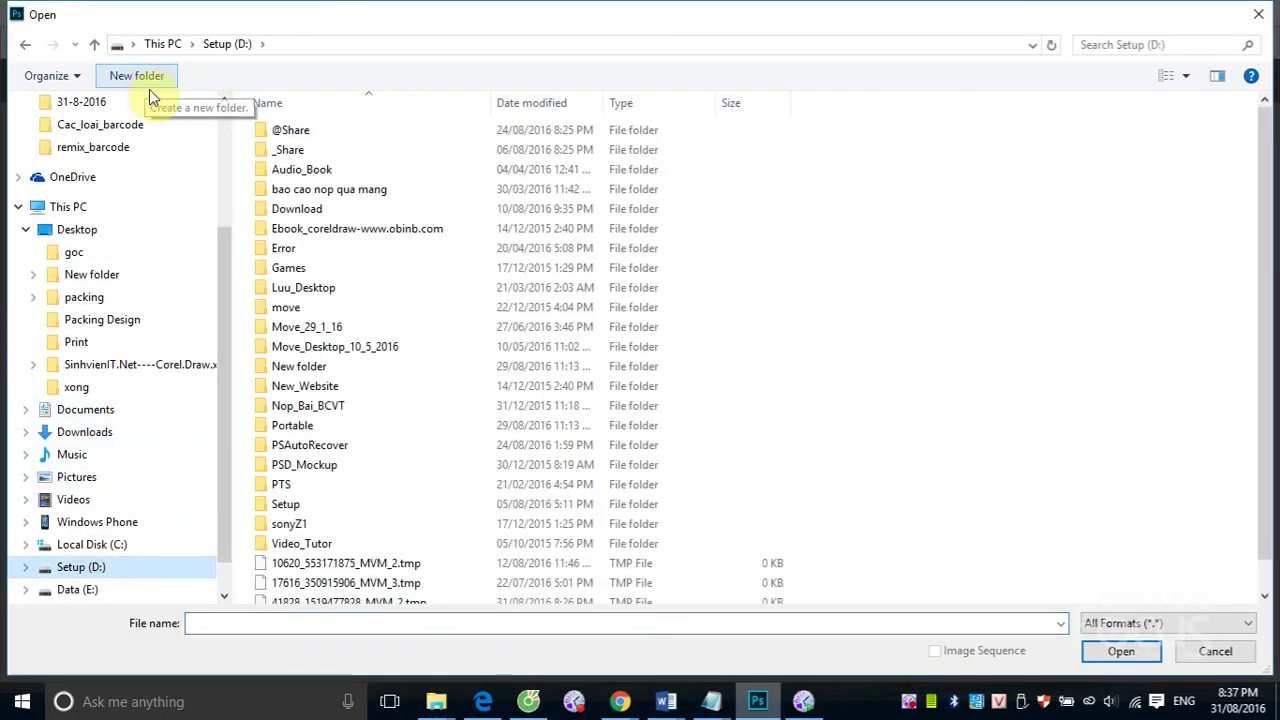
double_click(288, 149)
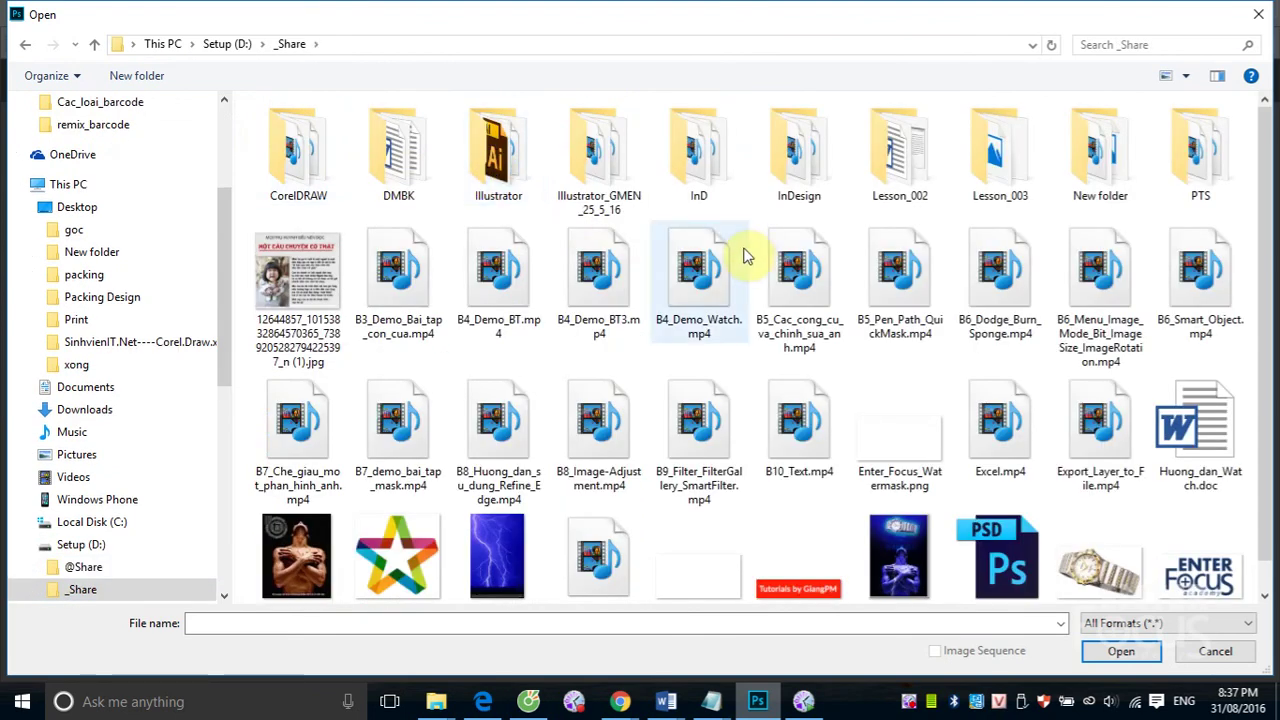
click(86, 546)
double_click(292, 128)
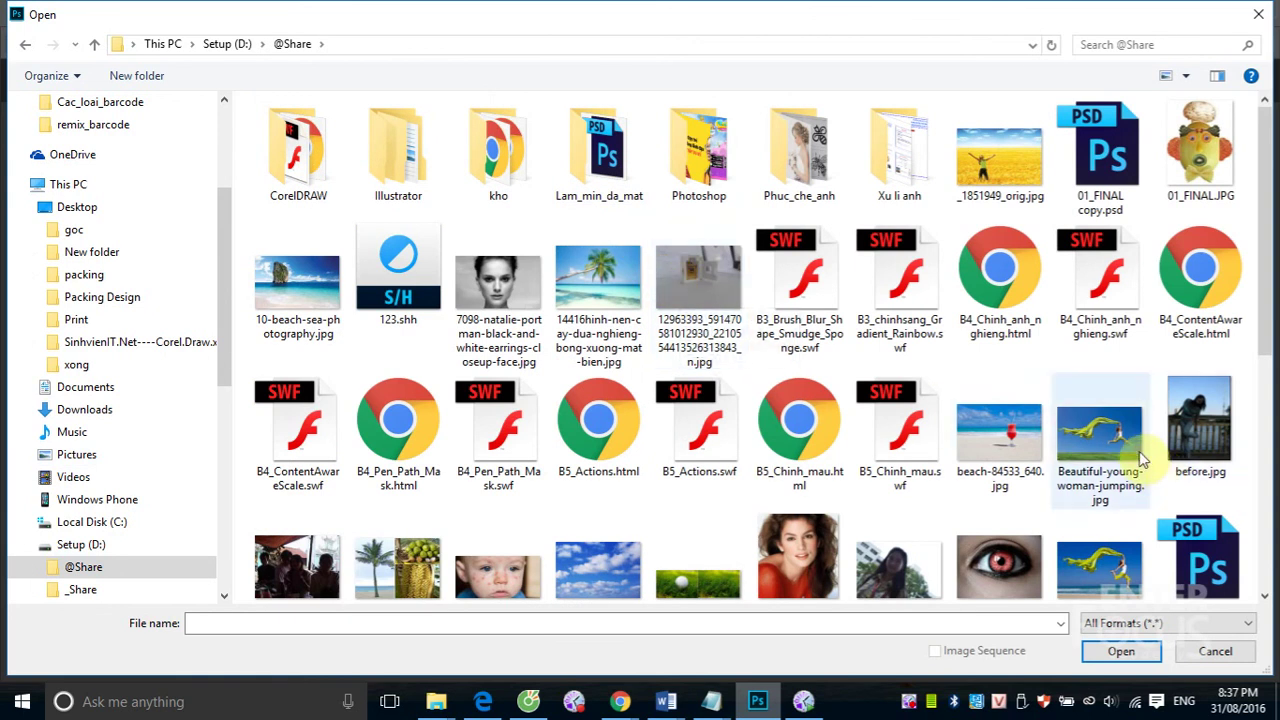
scroll(1040, 425, down, 5)
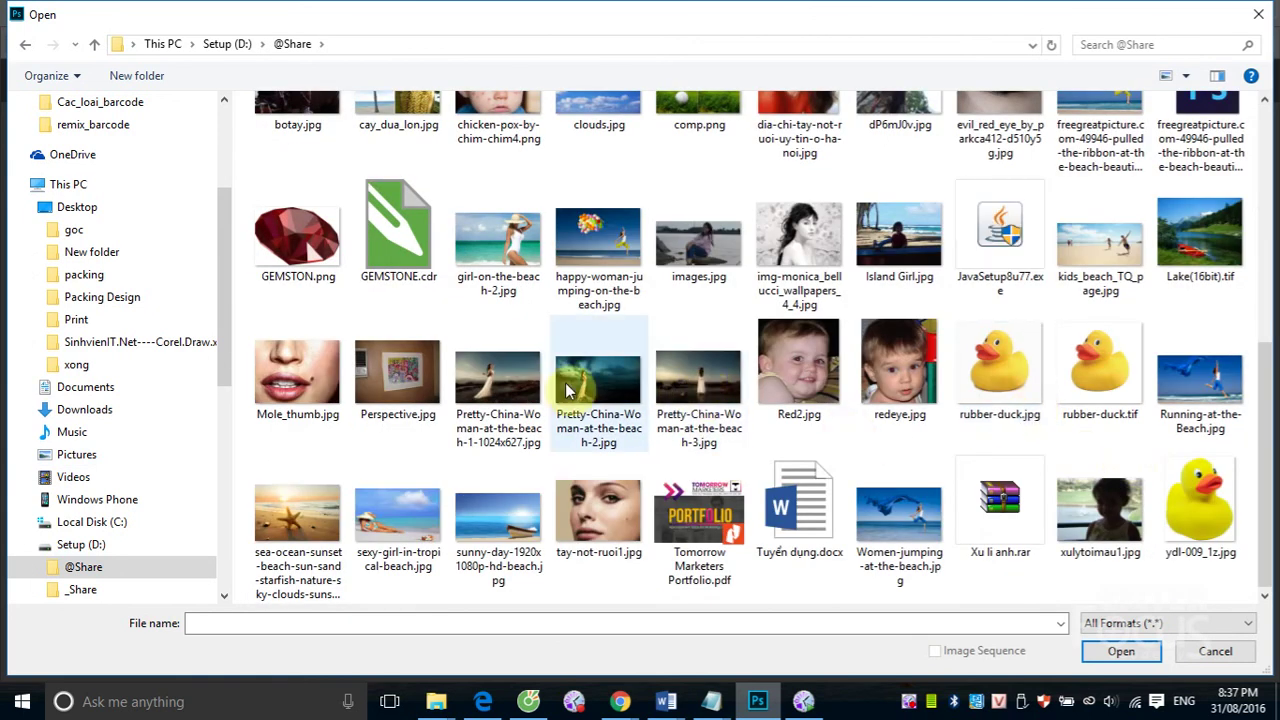
click(598, 385)
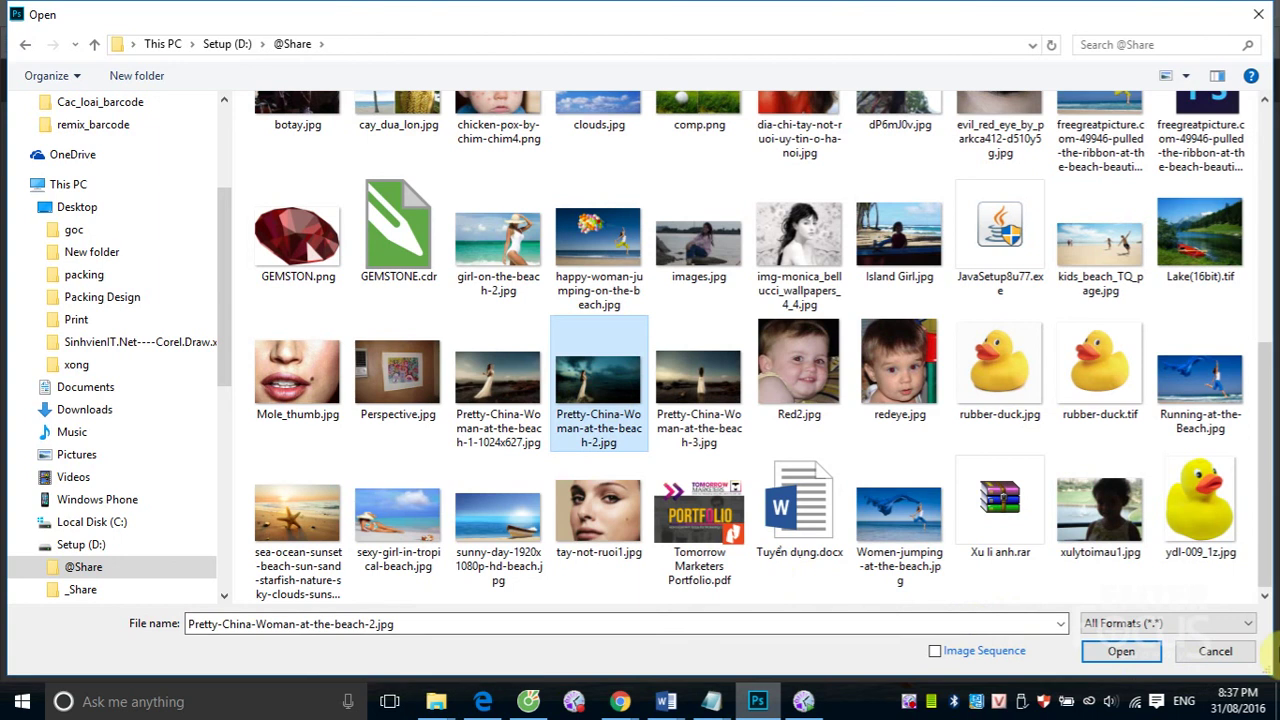
click(1121, 651)
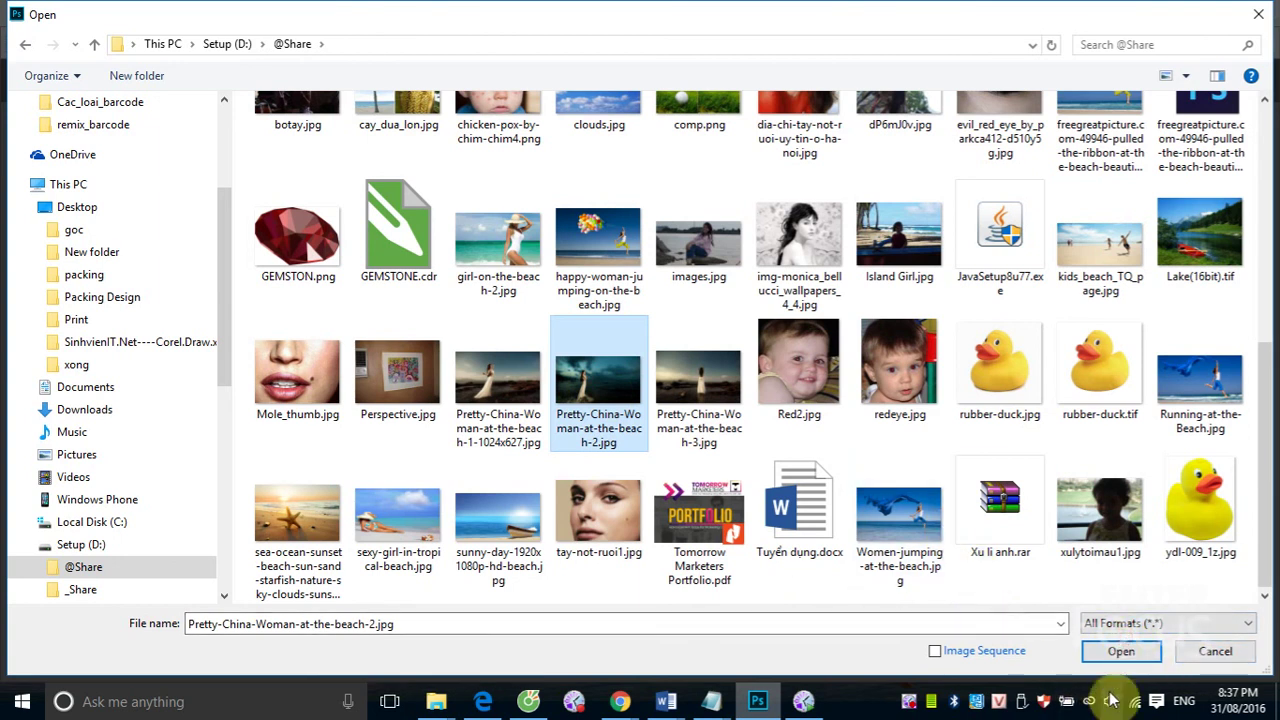
click(1199, 256)
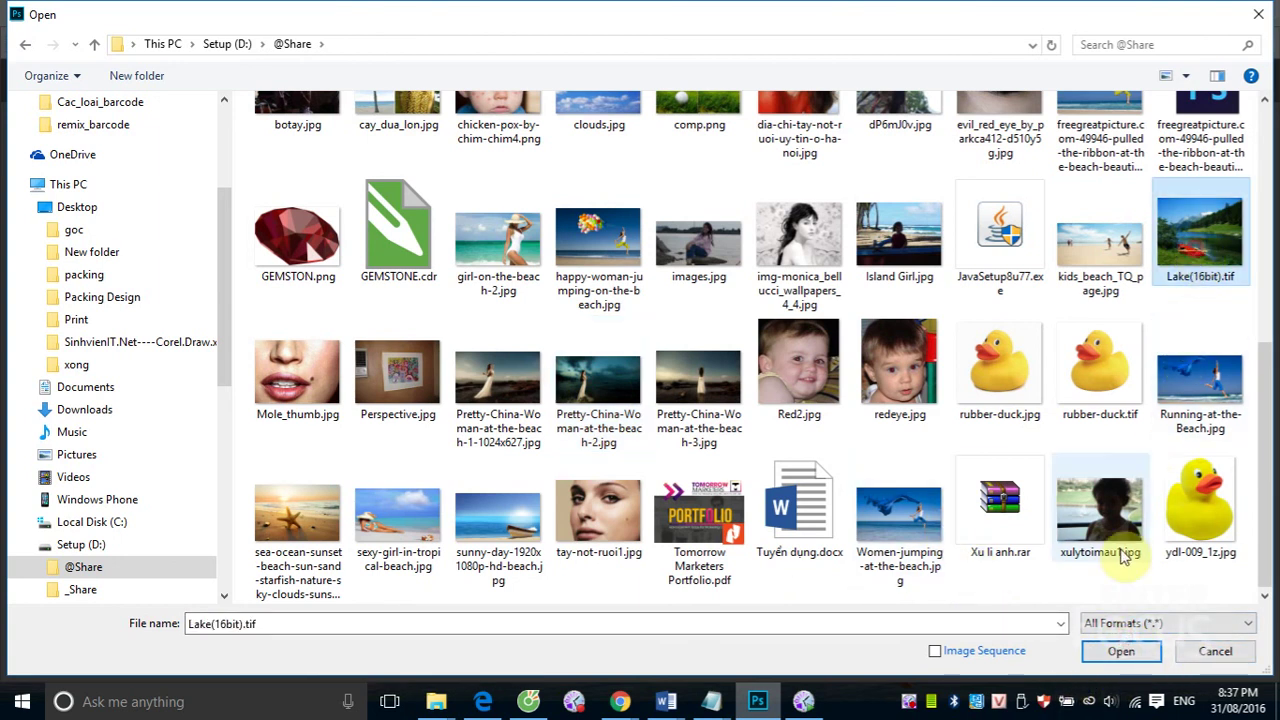
click(1118, 651)
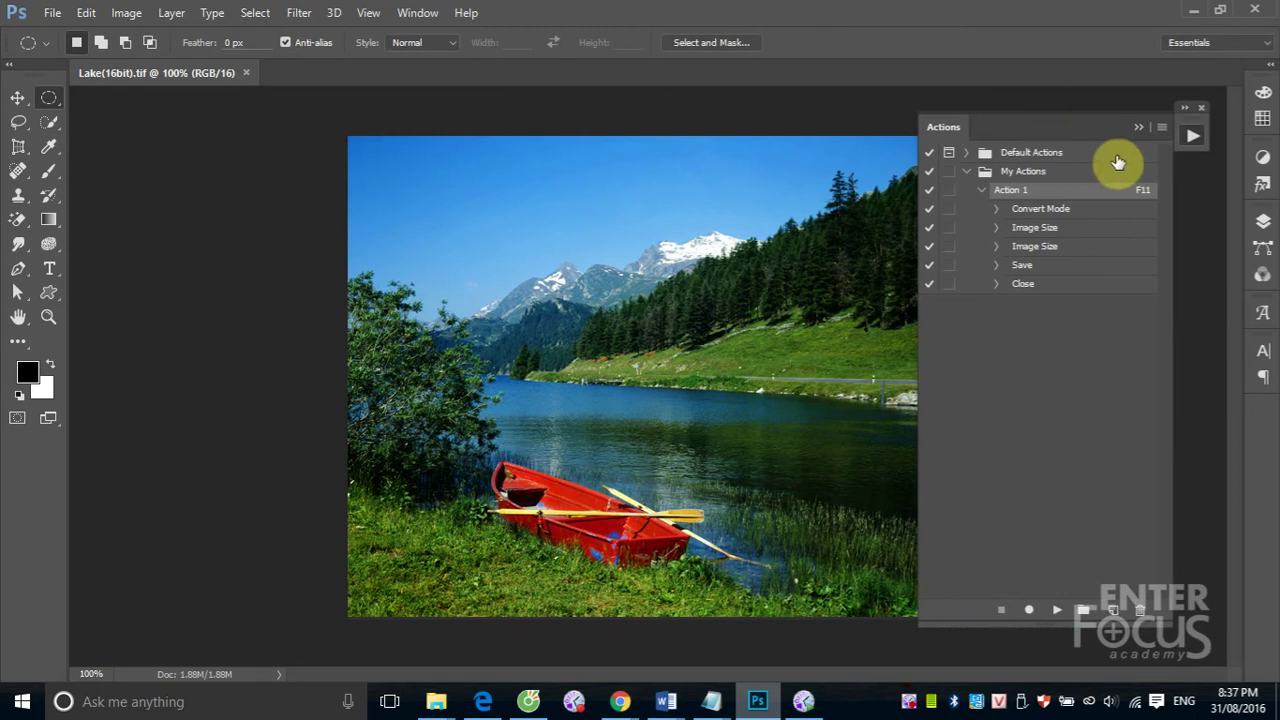
click(966, 171)
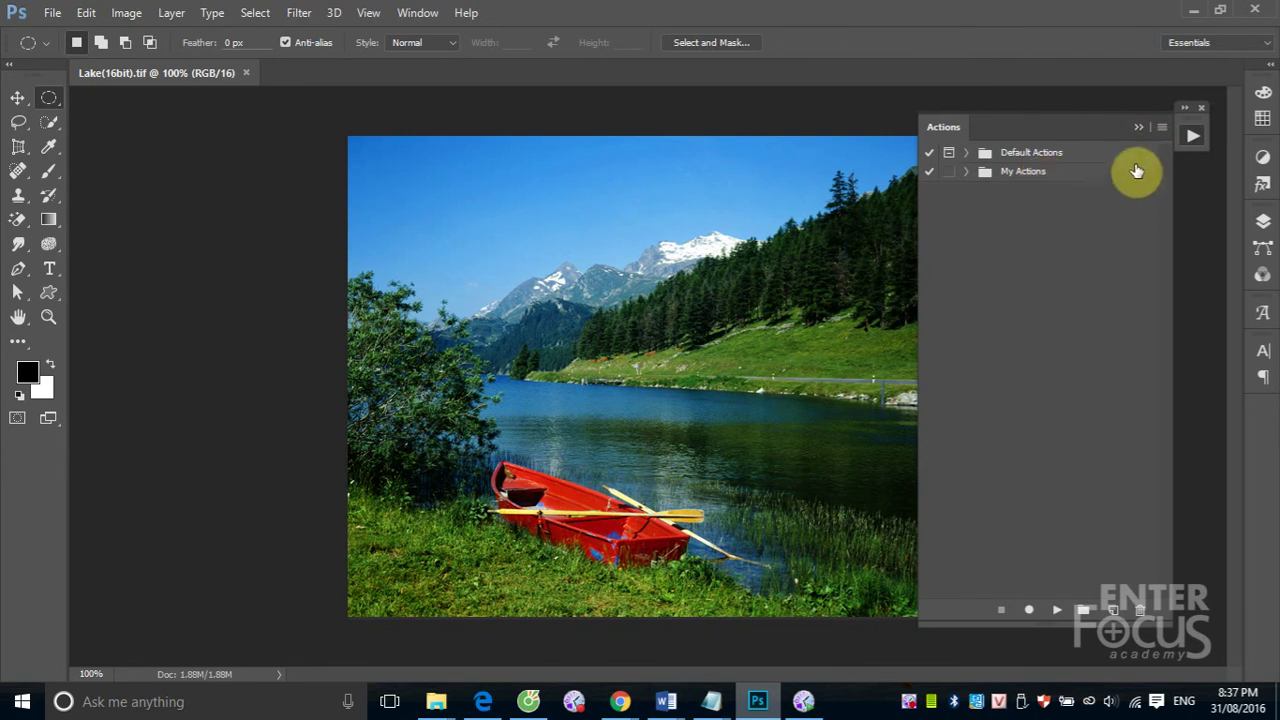
- Load the Image Effects action set and play Light Rain on the lake photo
click(1160, 128)
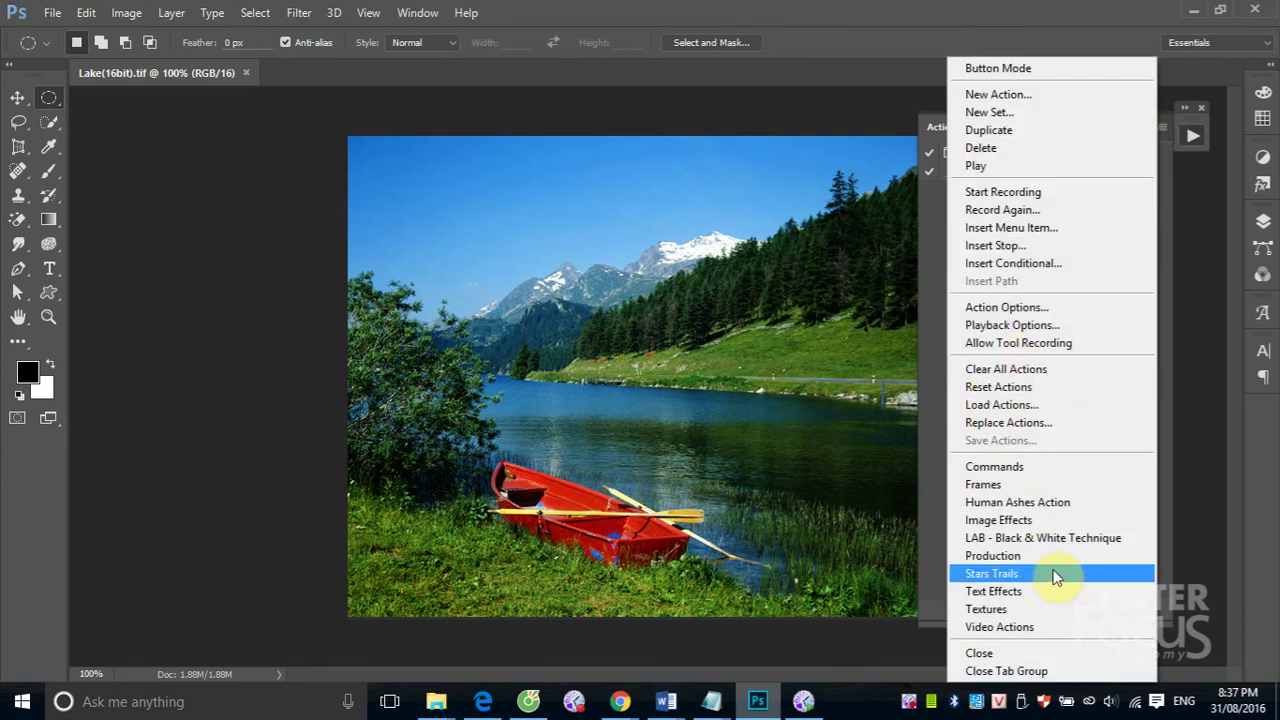
click(975, 519)
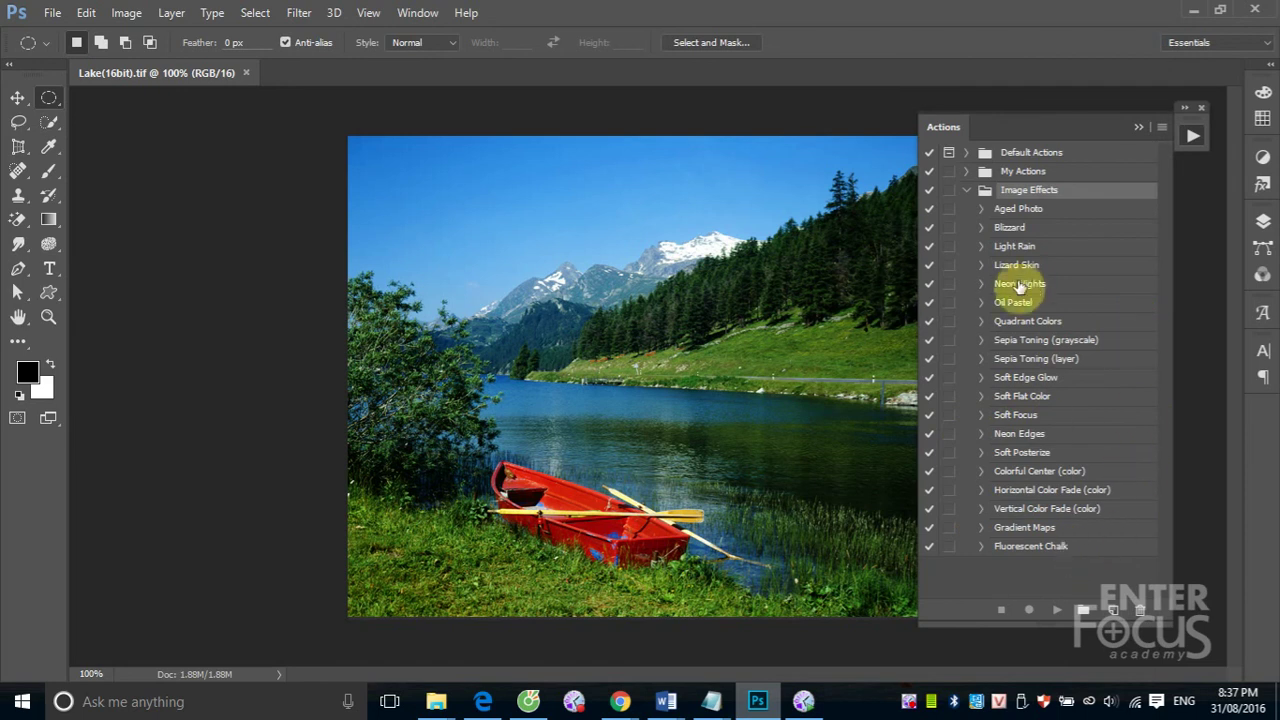
click(1020, 248)
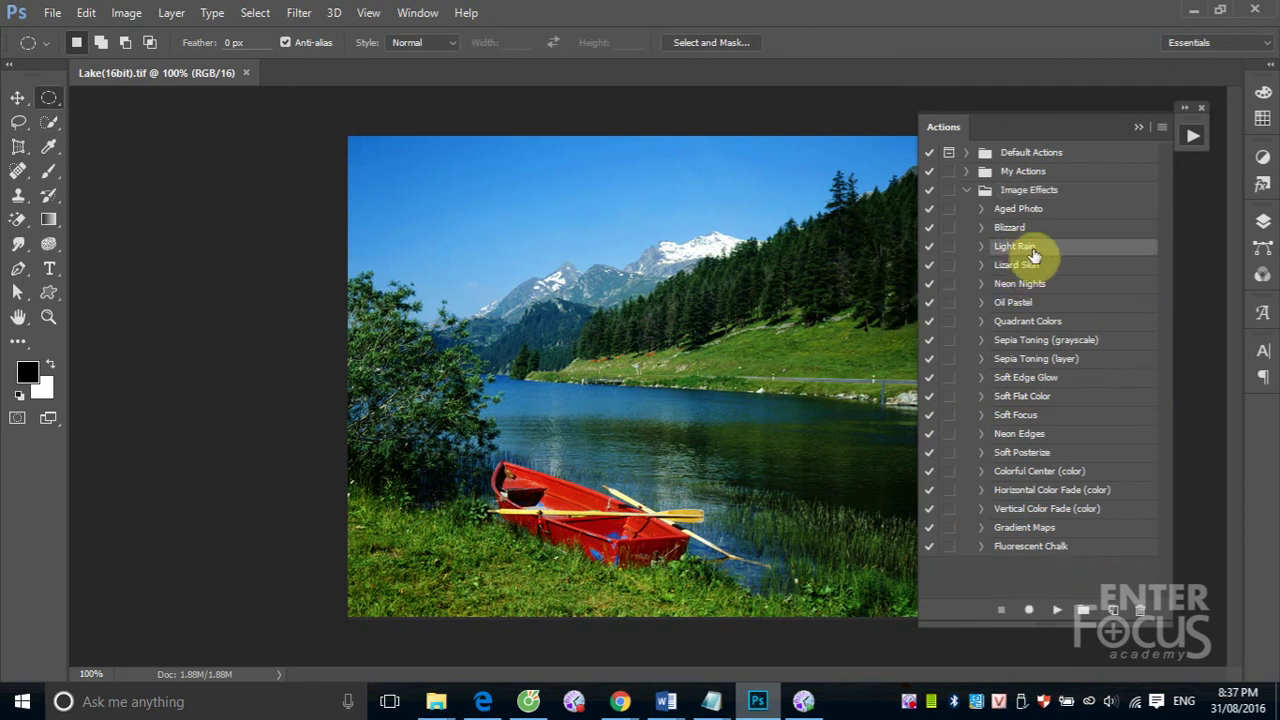
click(1057, 609)
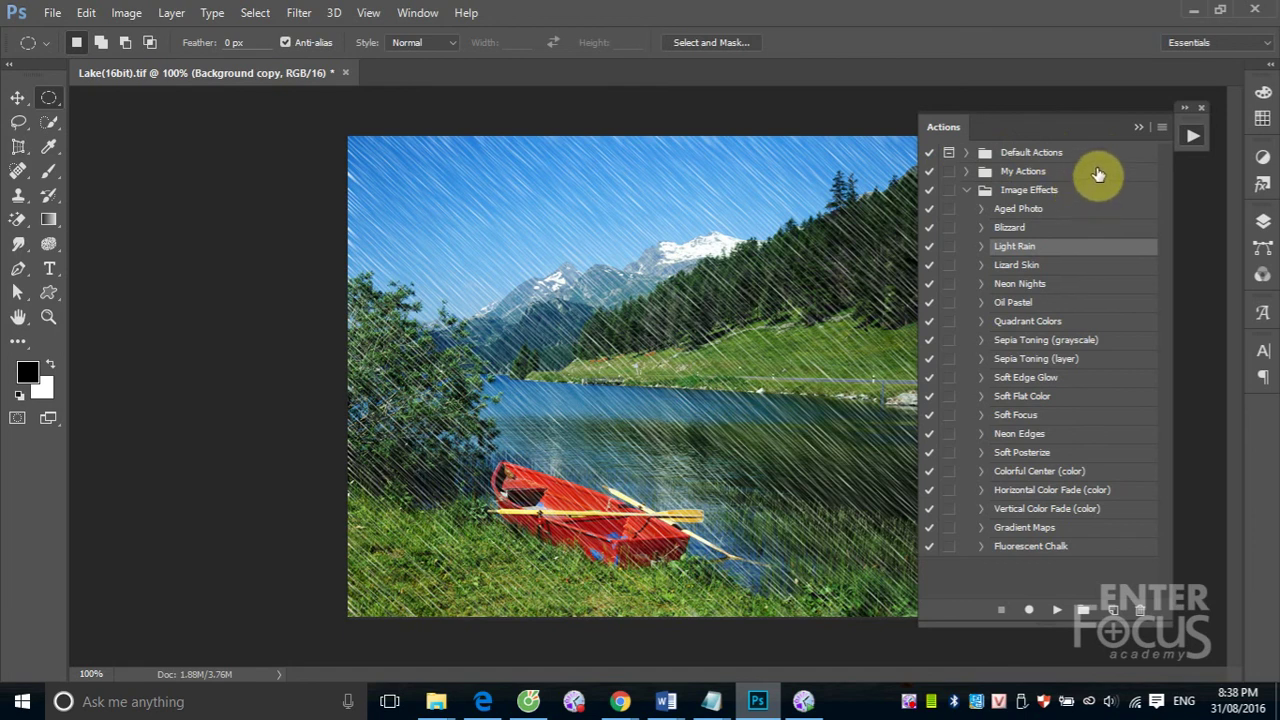
- Revert the rain, then try the Lizard Skin action and undo it
click(1138, 126)
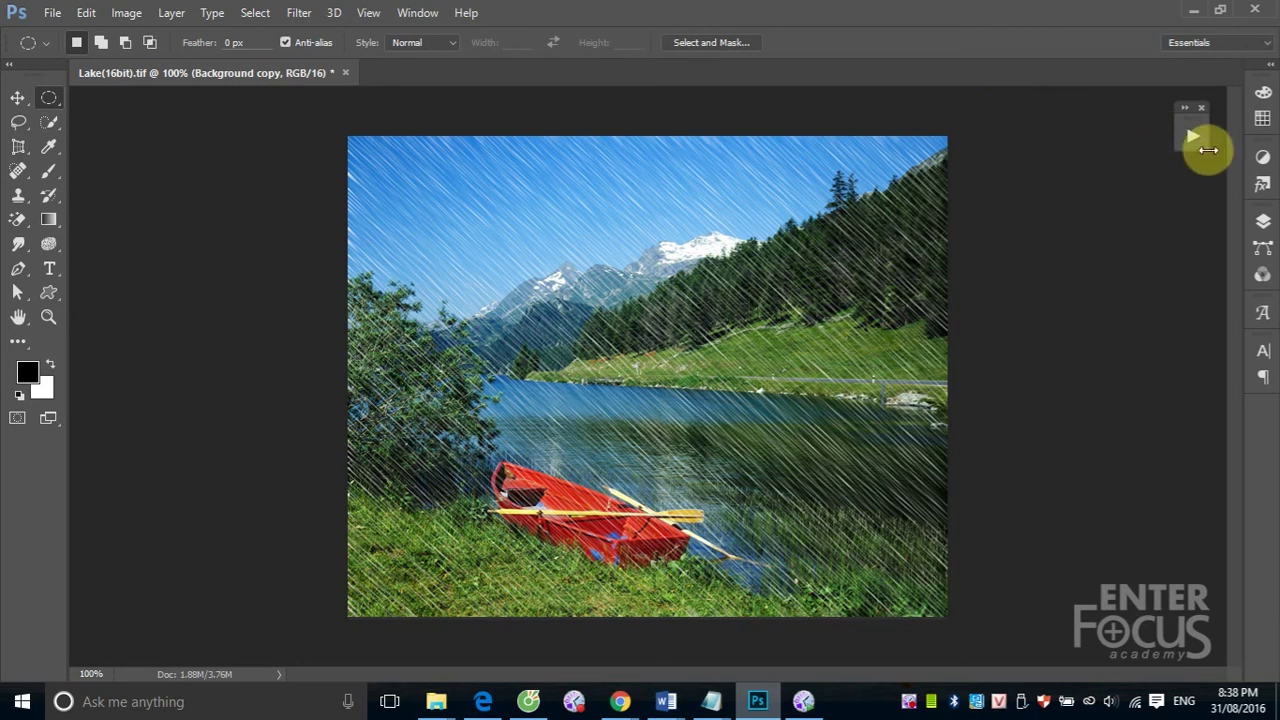
click(1196, 140)
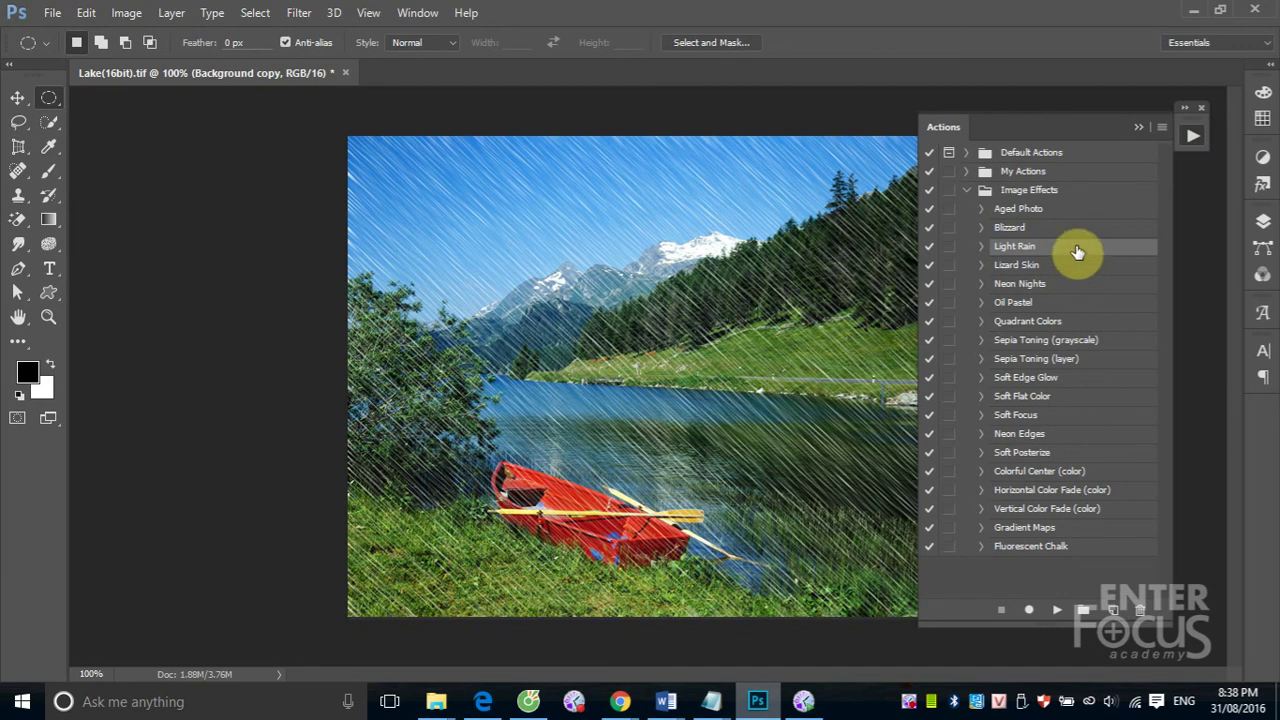
key(F12)
click(1047, 268)
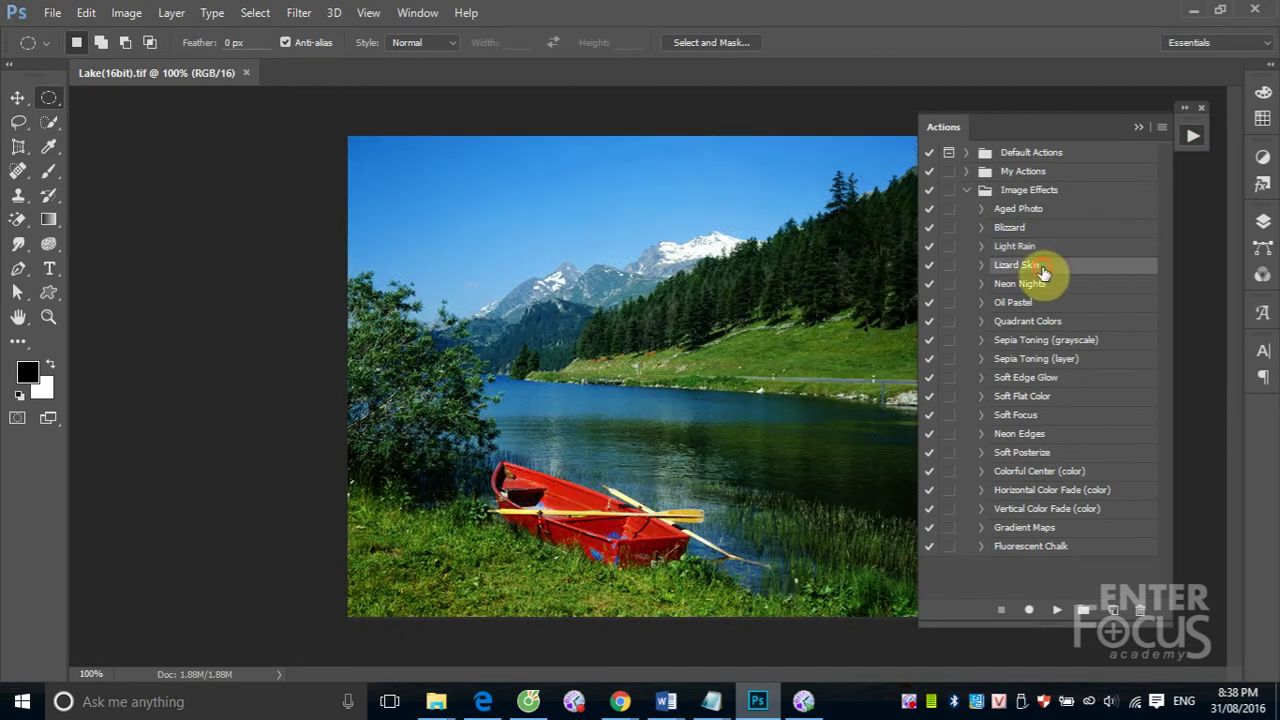
click(1054, 610)
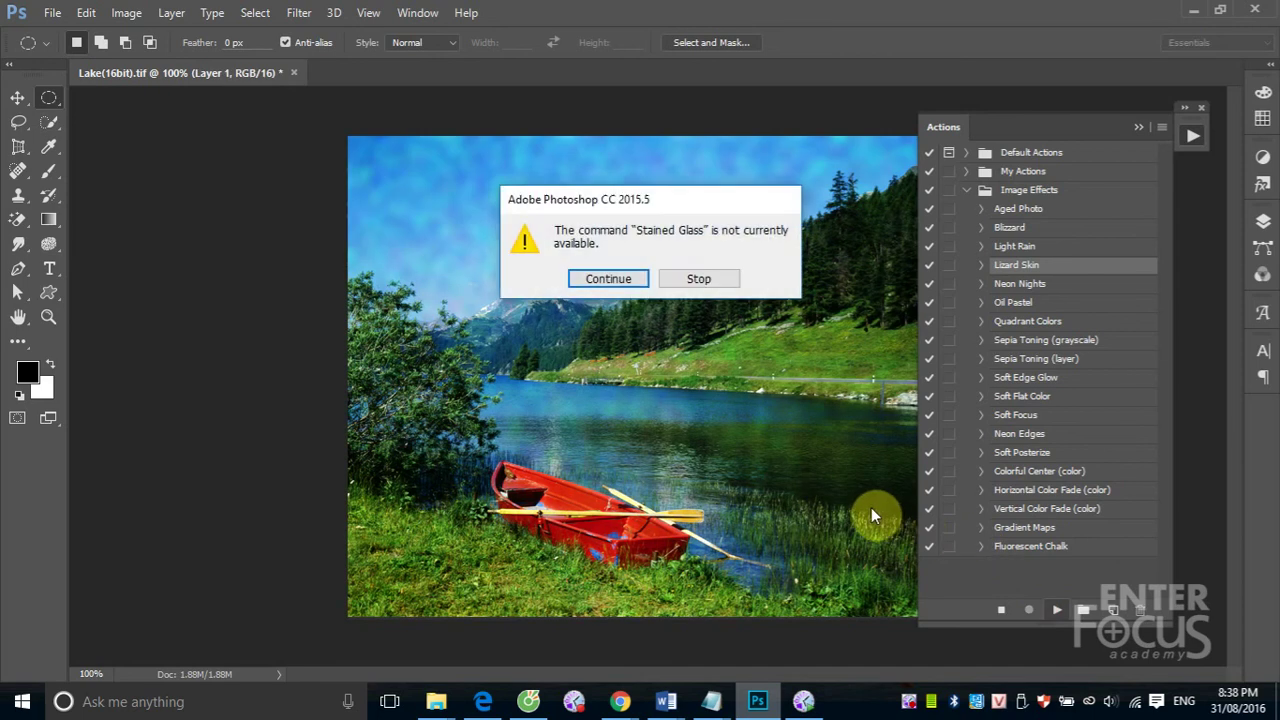
click(628, 280)
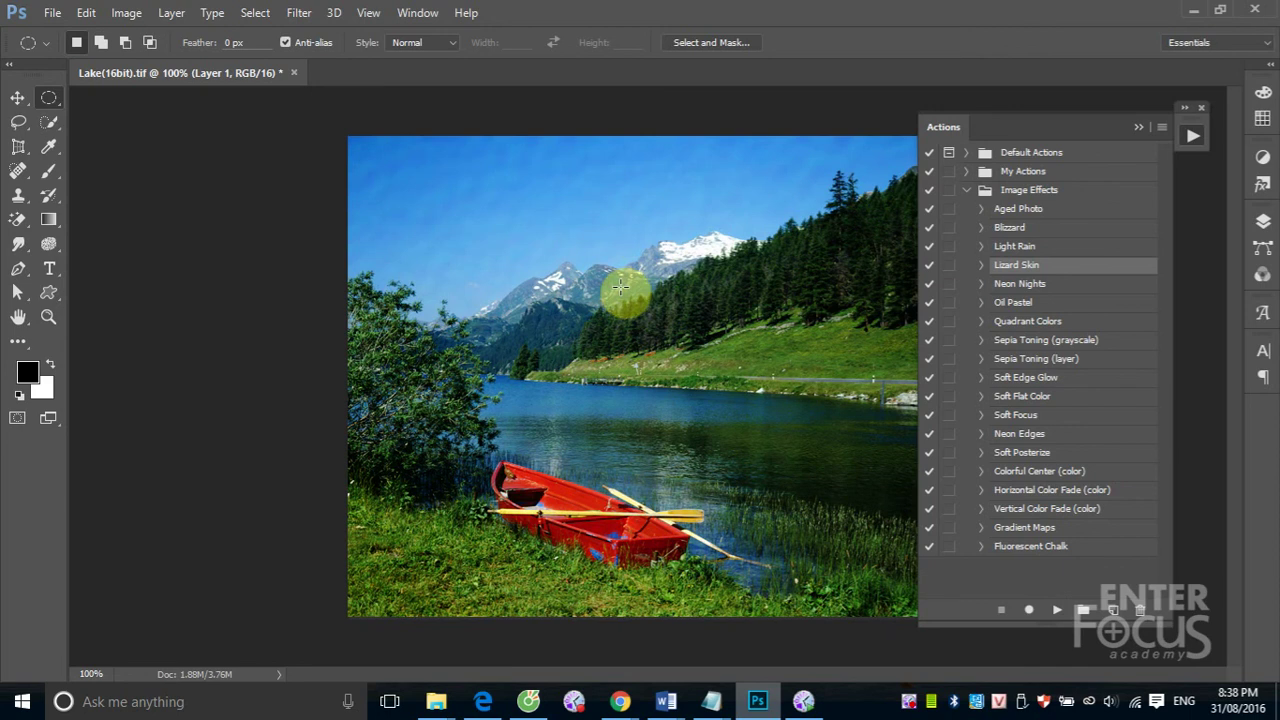
key(ctrl+z)
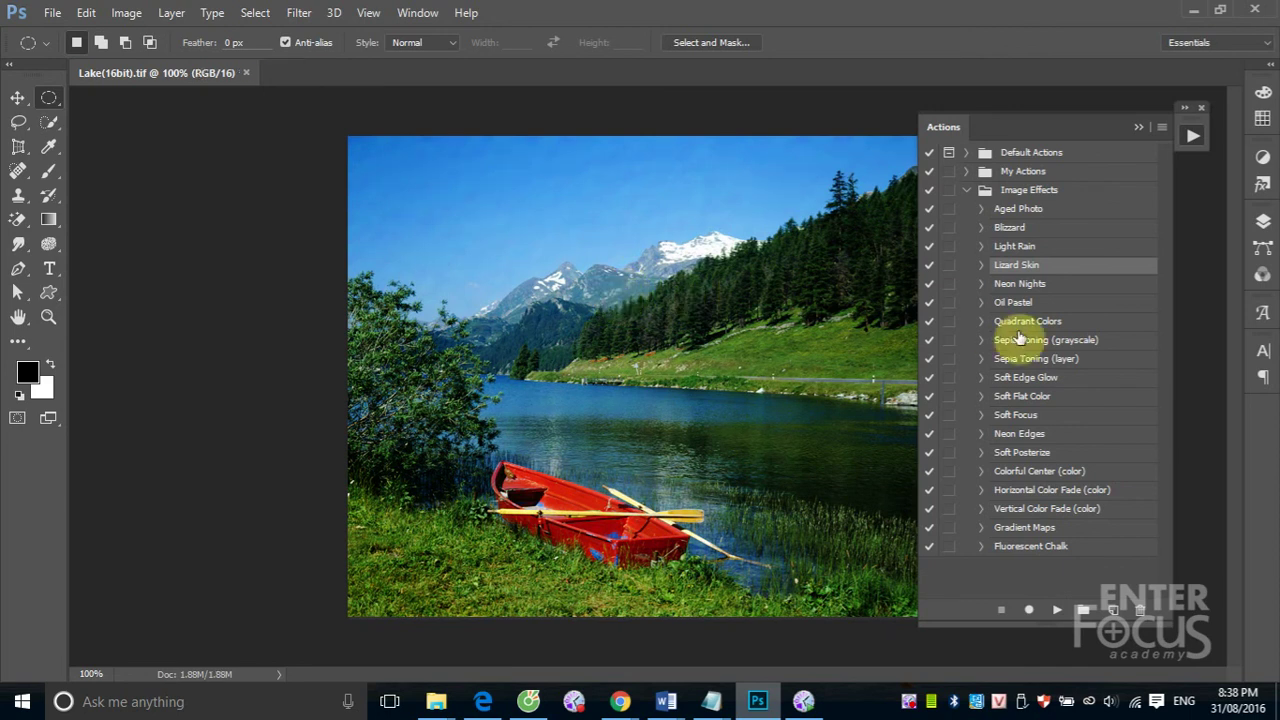
- Try Sepia Toning (layer), revert it, and run Colorful Center (color) instead
click(1030, 358)
click(1058, 610)
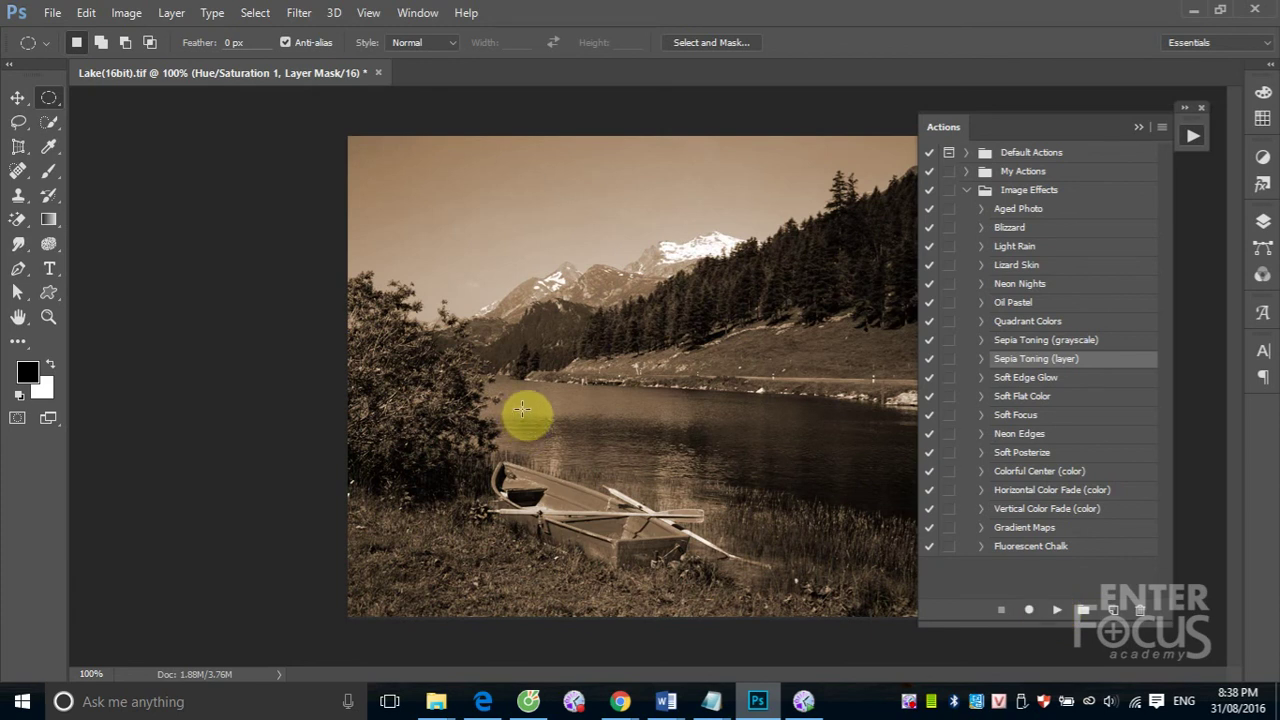
key(F12)
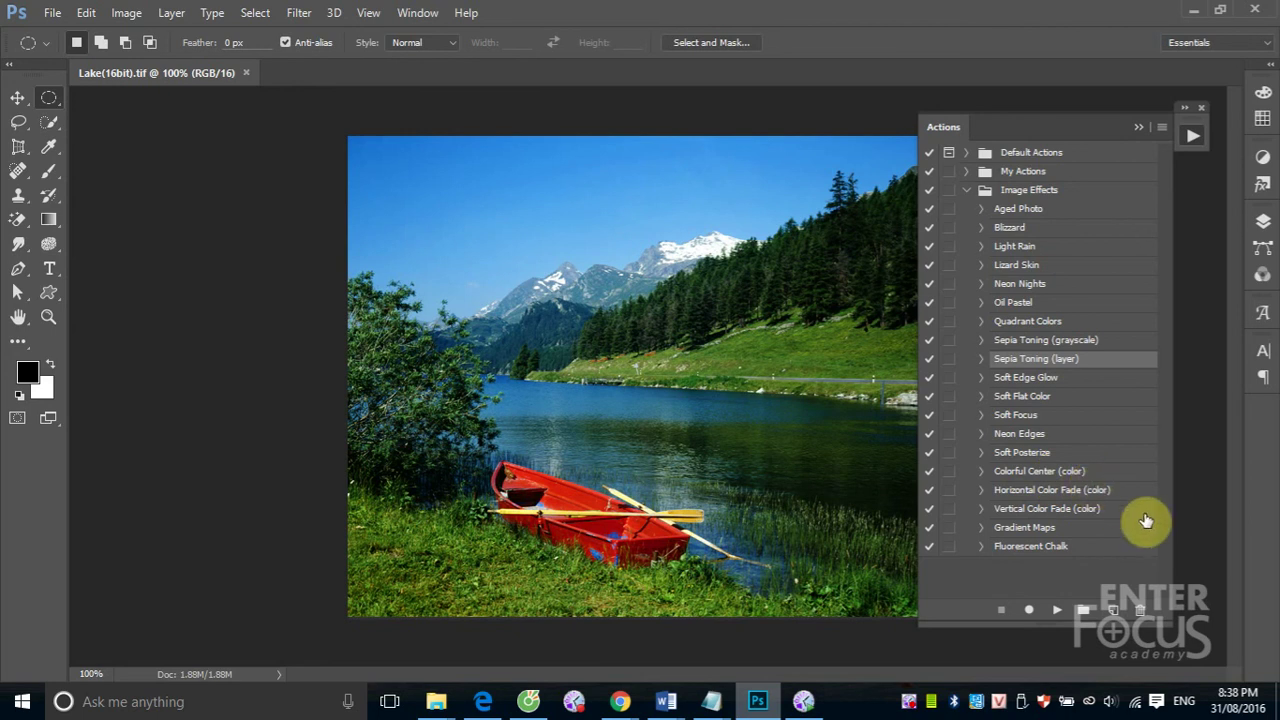
click(1057, 475)
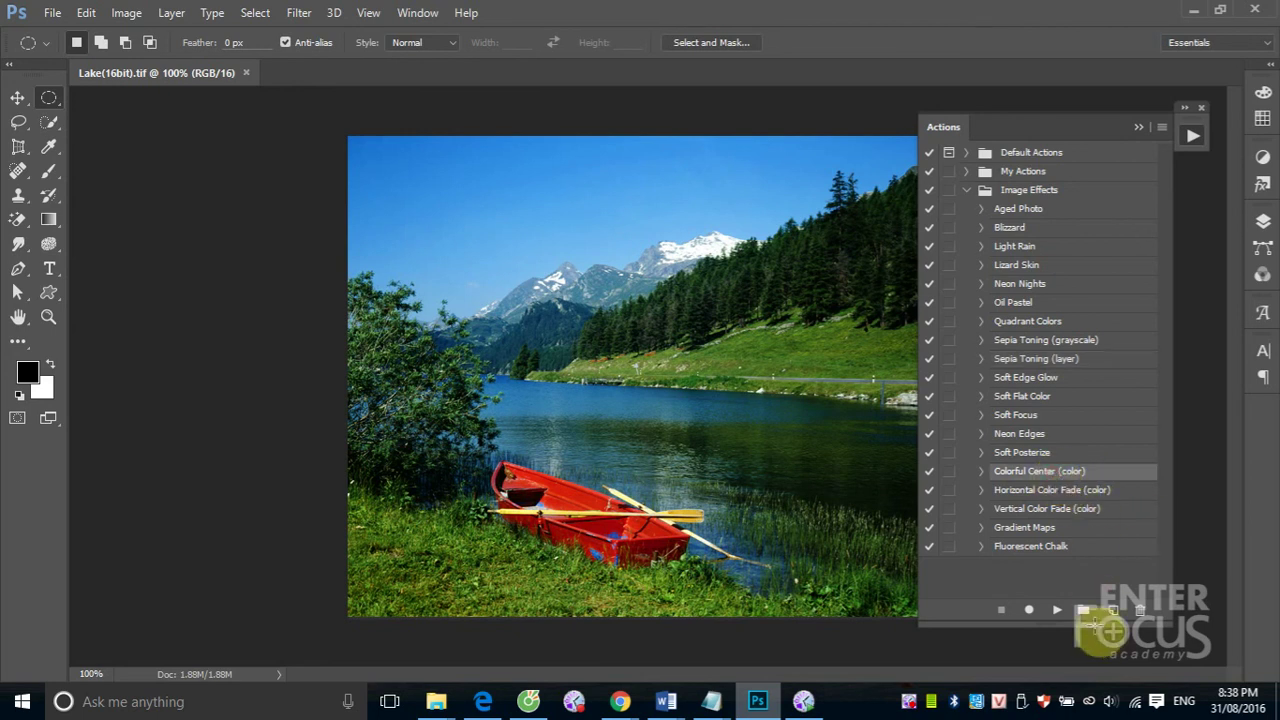
click(1057, 609)
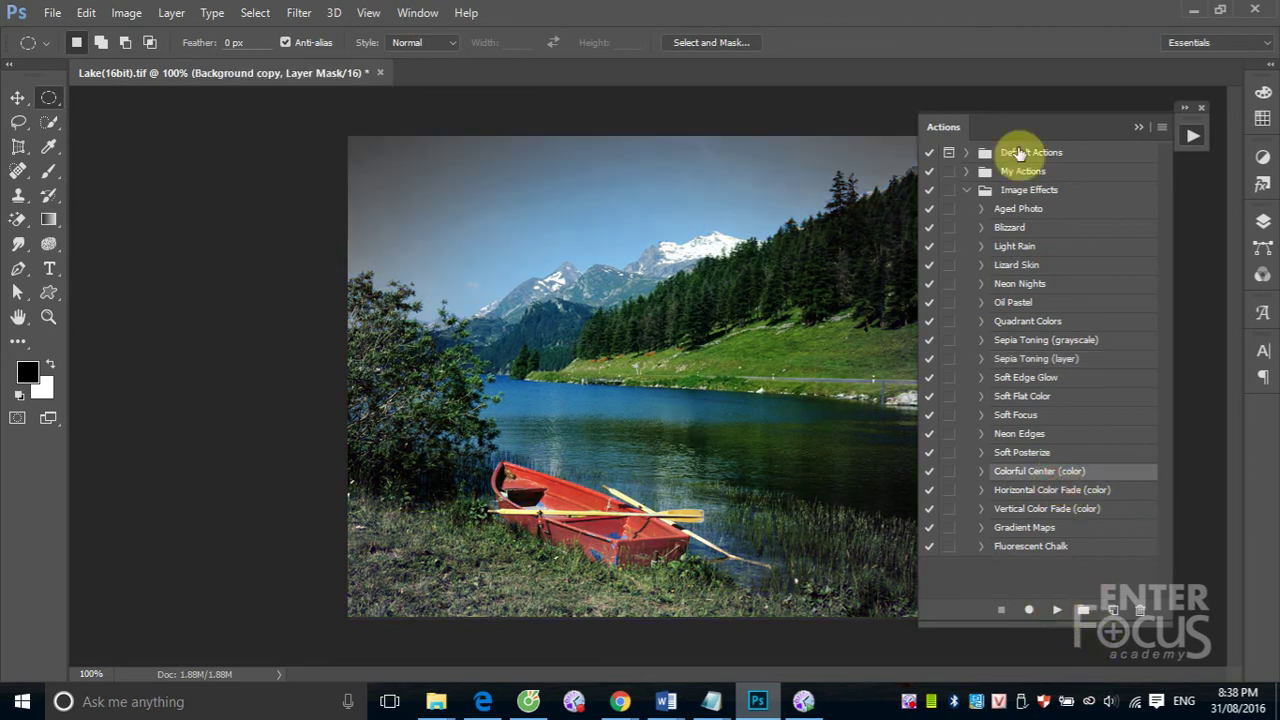
- Collapse the Actions panel, show Layers, and select the Background copy layer's pixels rather than its mask
click(1137, 128)
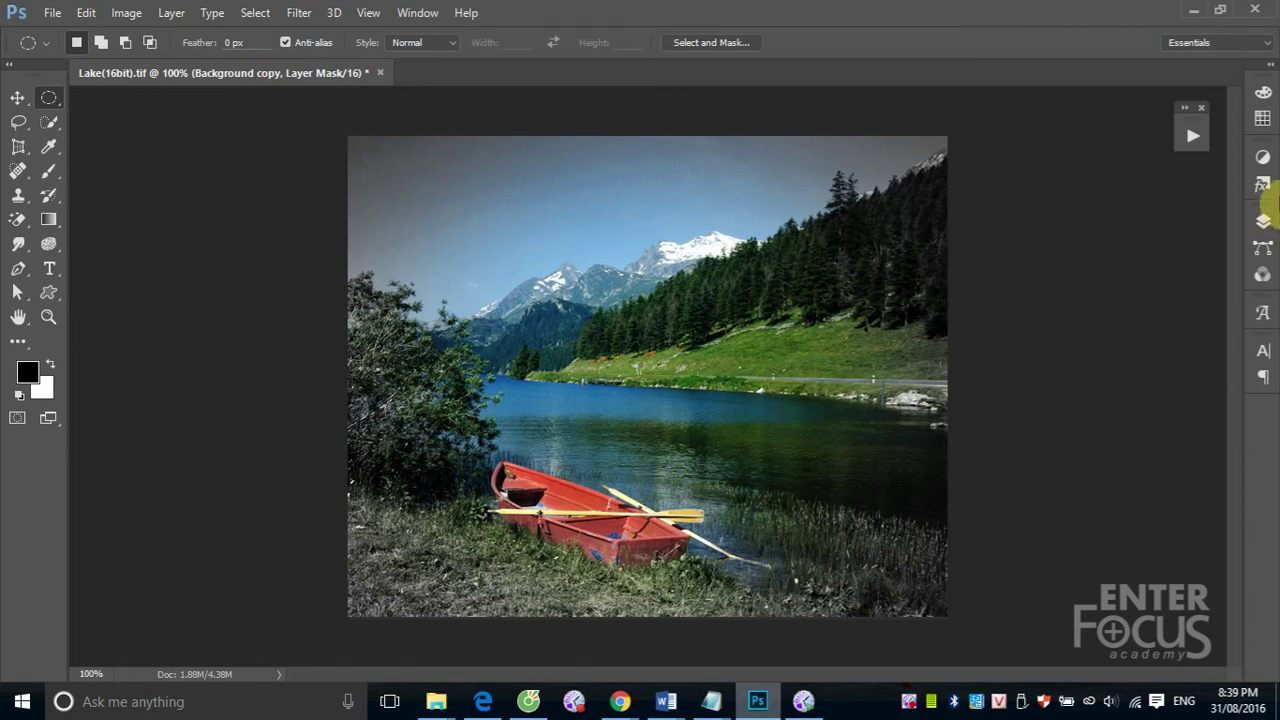
click(1196, 138)
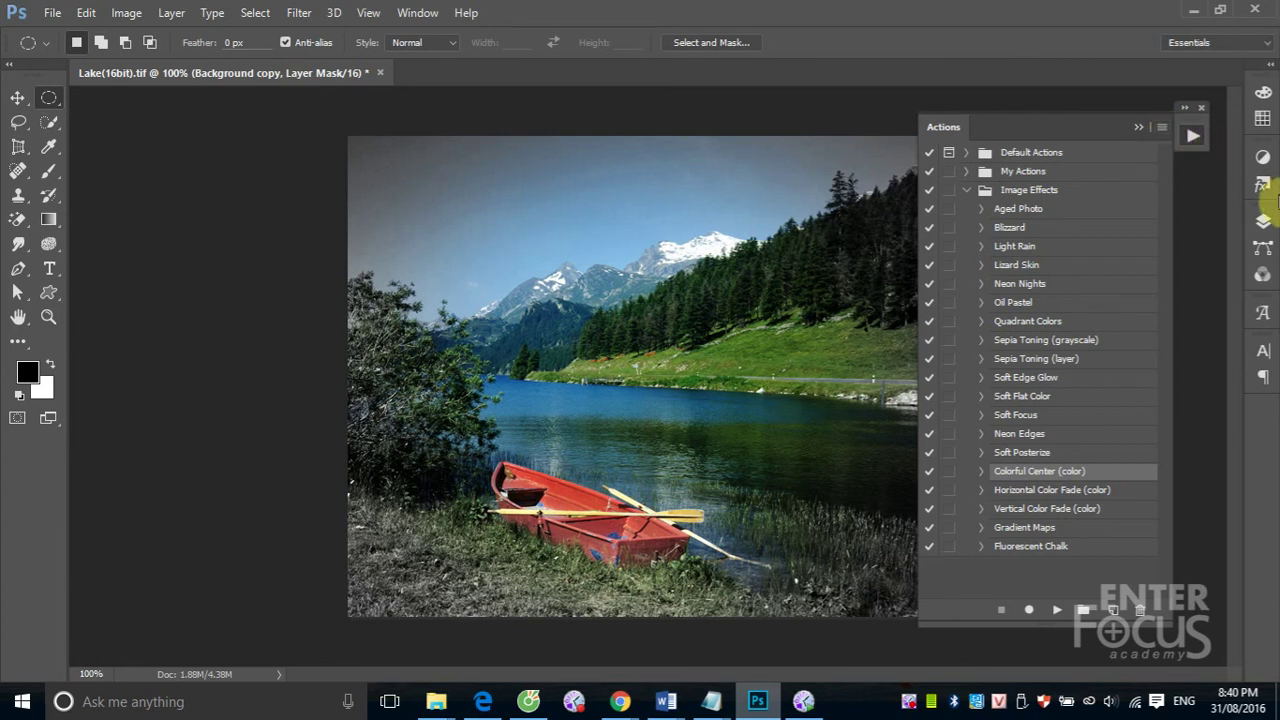
click(1263, 221)
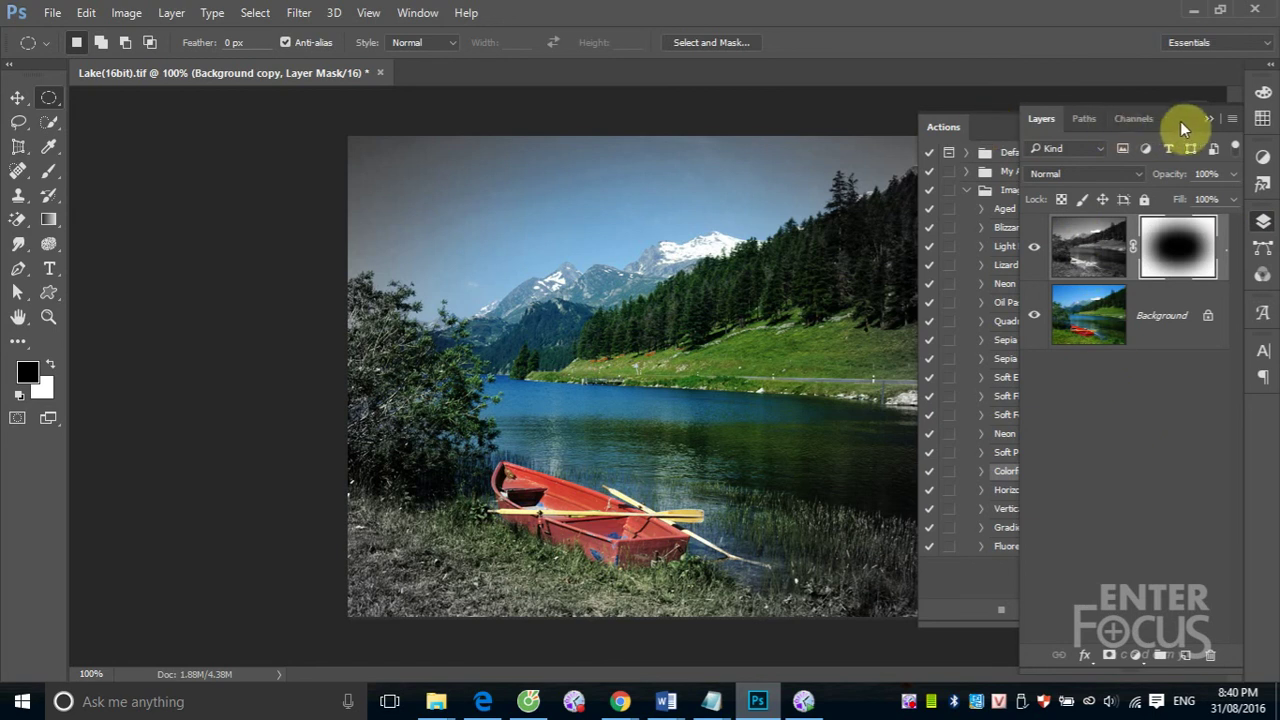
click(1208, 118)
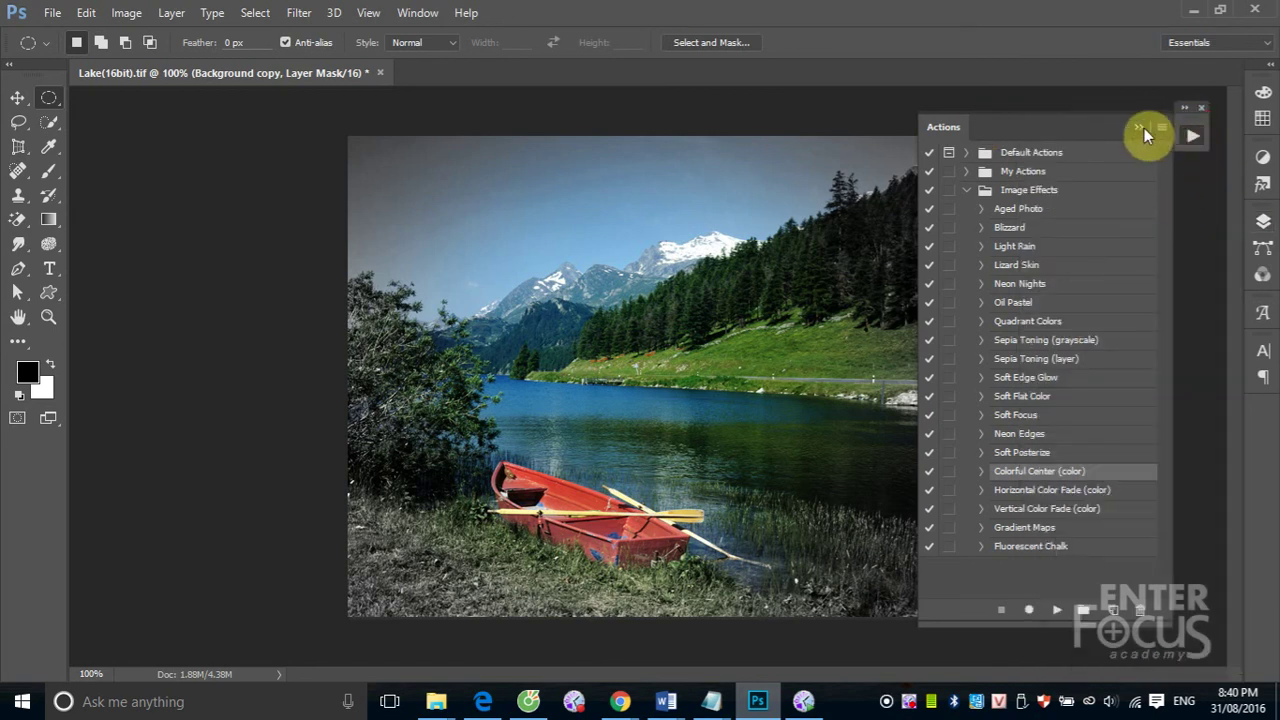
click(1142, 130)
click(1262, 221)
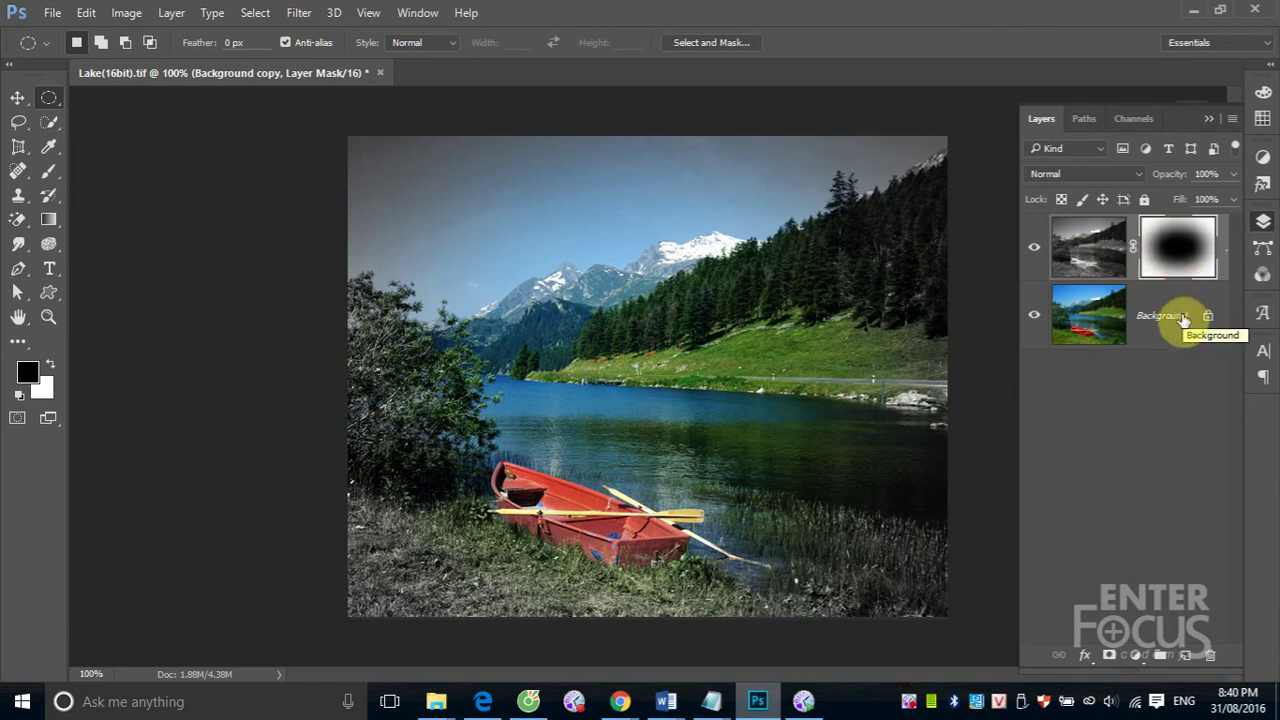
click(1092, 258)
click(1160, 383)
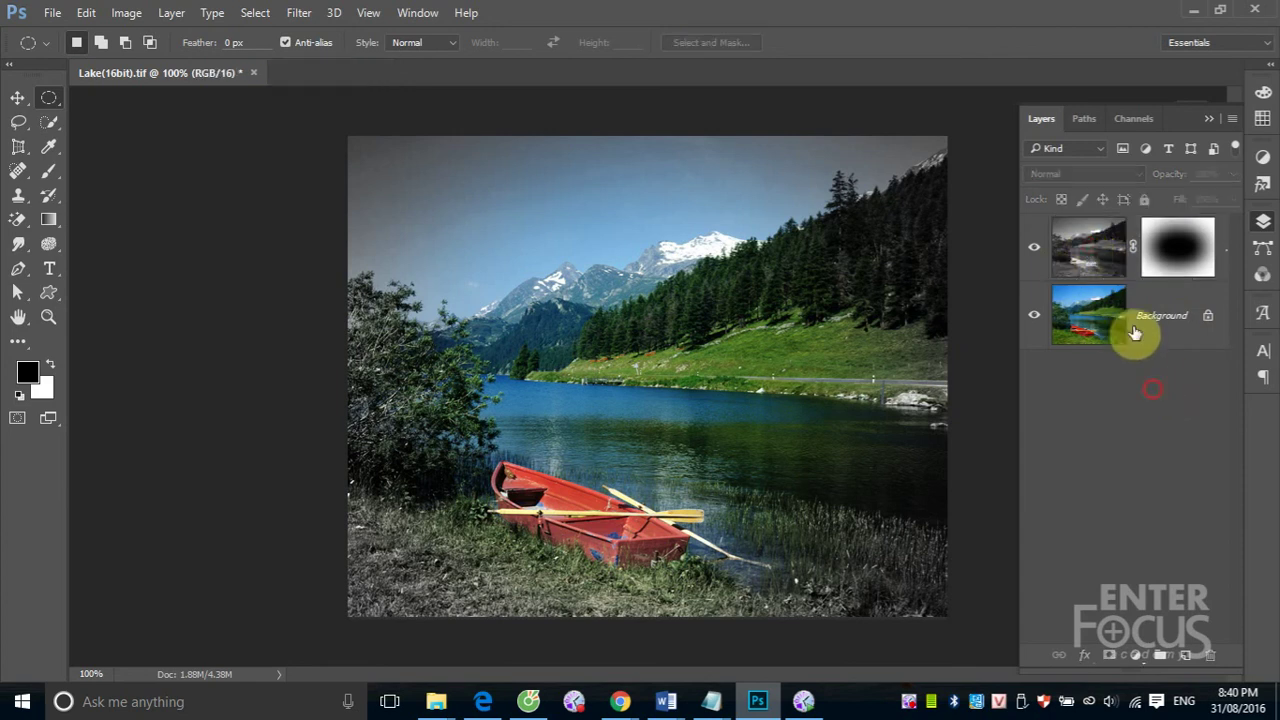
click(1097, 249)
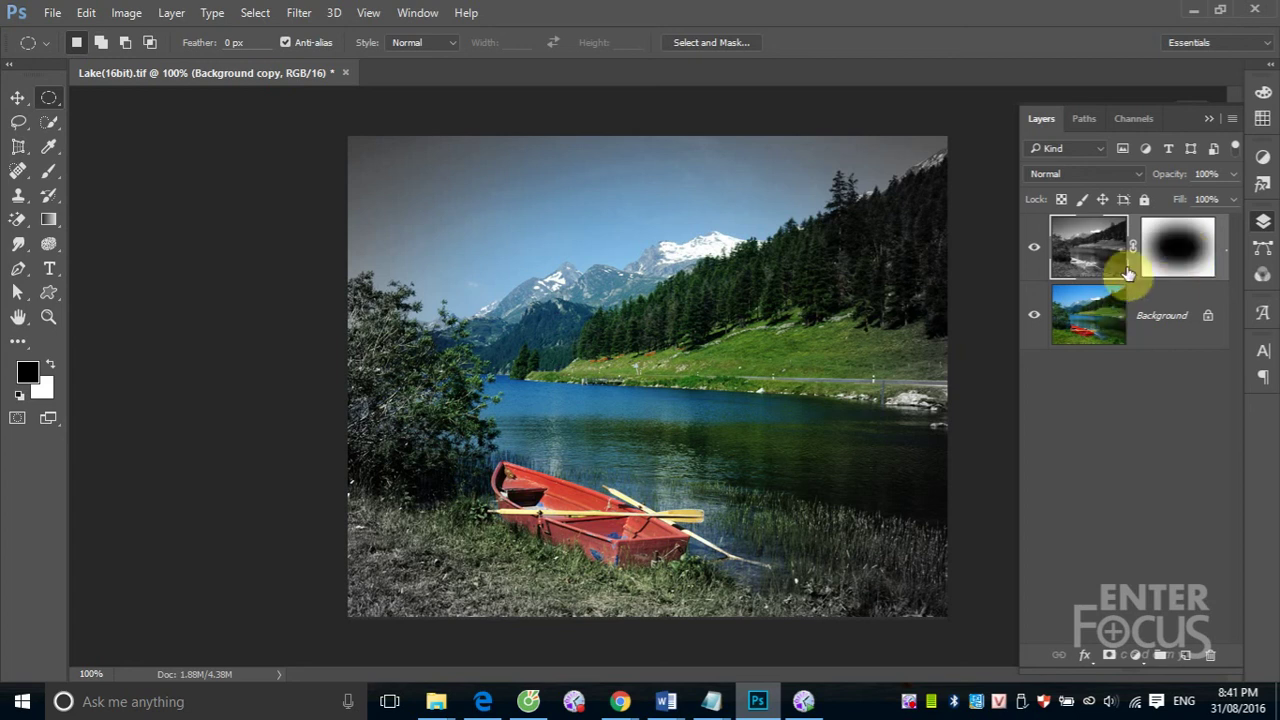
- Delete the Background copy layer, applying its mask first
mouse_move(1188, 256)
mouse_down()
mouse_move(1226, 644)
mouse_move(1210, 655)
mouse_up()
click(593, 279)
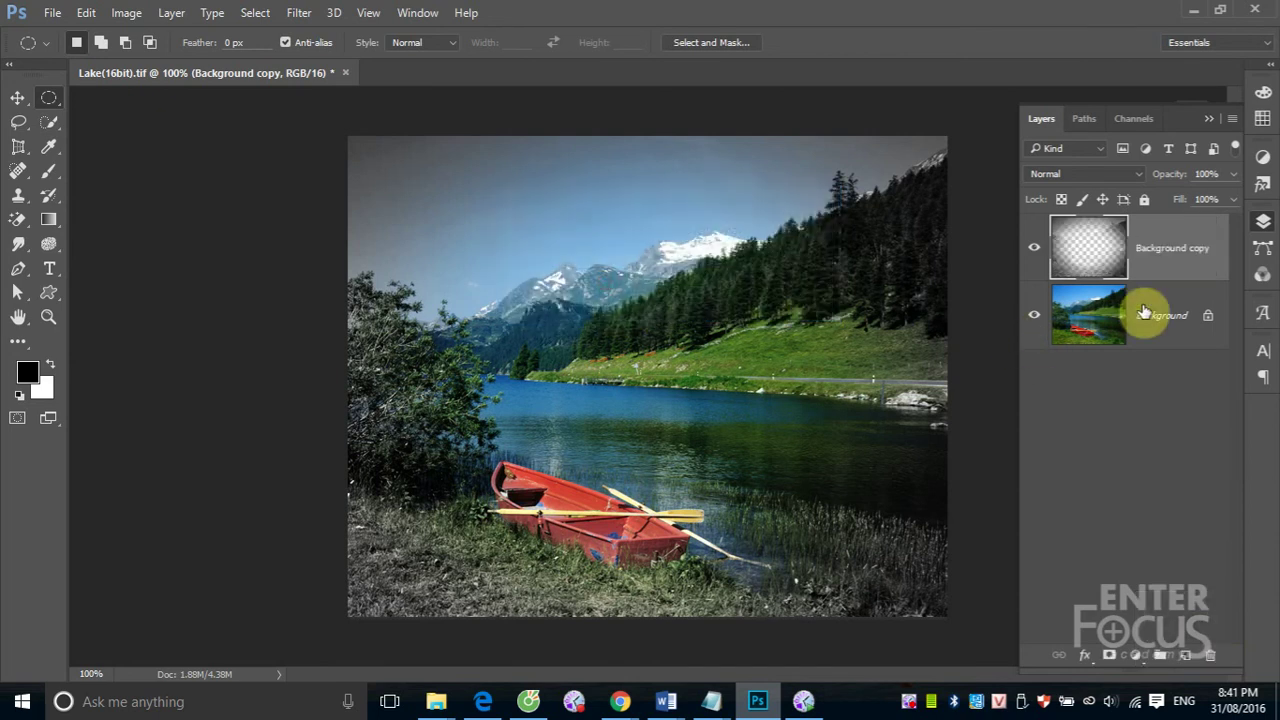
drag(1160, 248, 1210, 655)
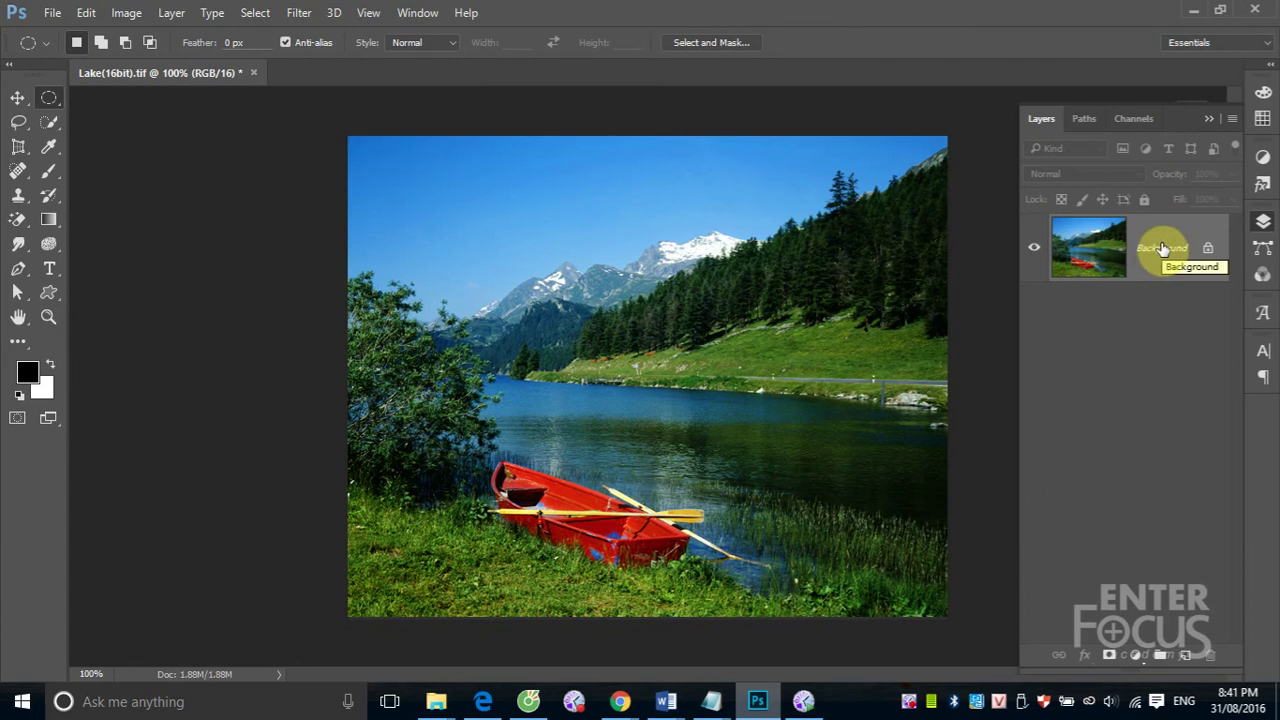
- Duplicate Background as Layer 1, desaturate it, and add a white layer mask
key(ctrl+j)
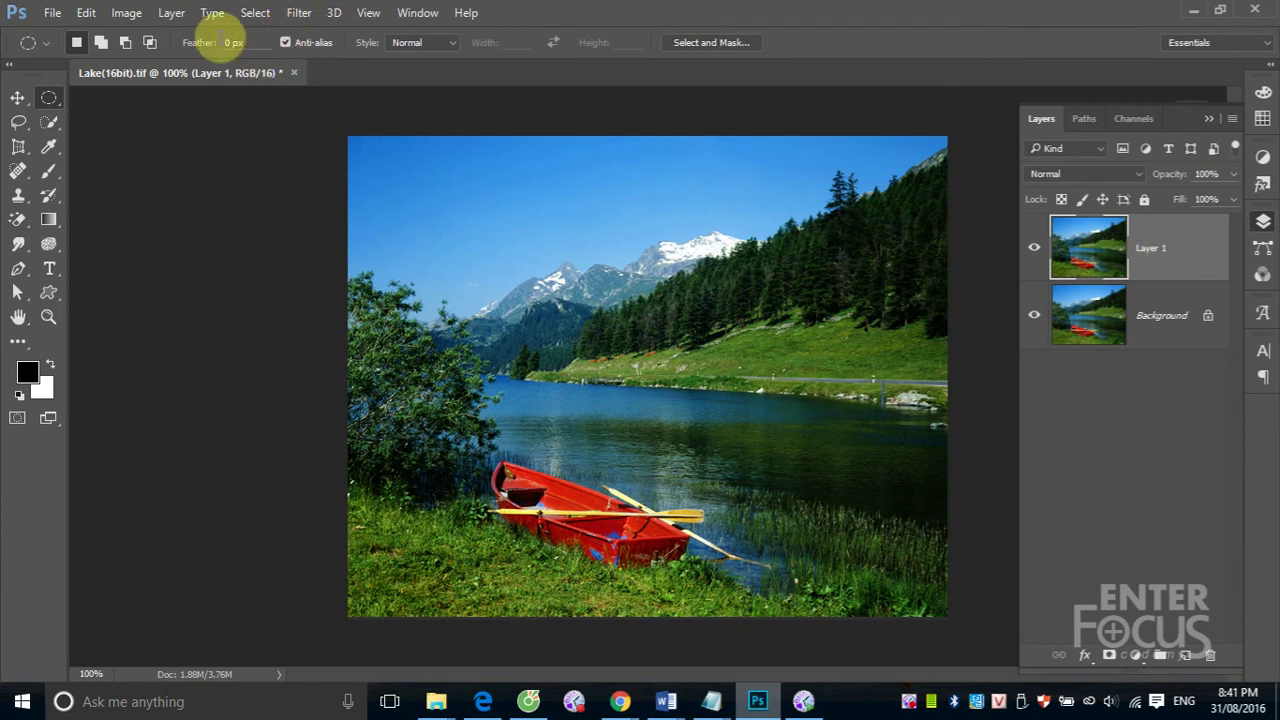
click(128, 14)
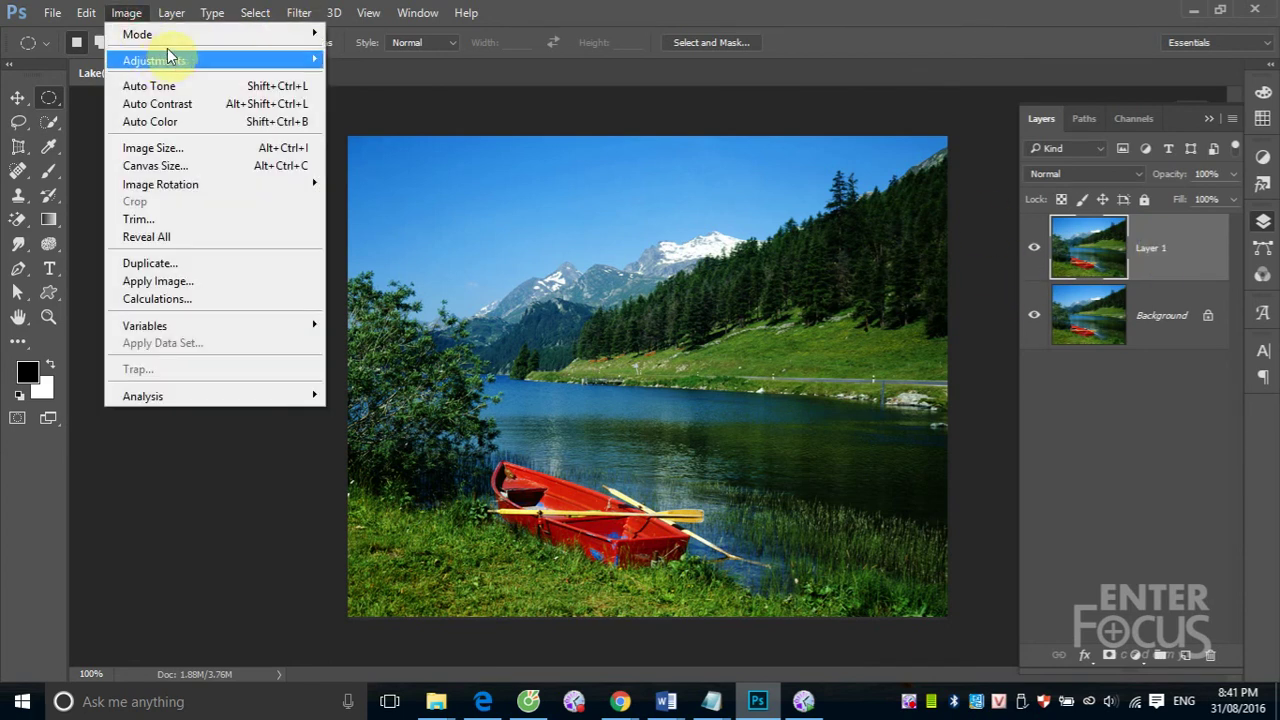
click(175, 61)
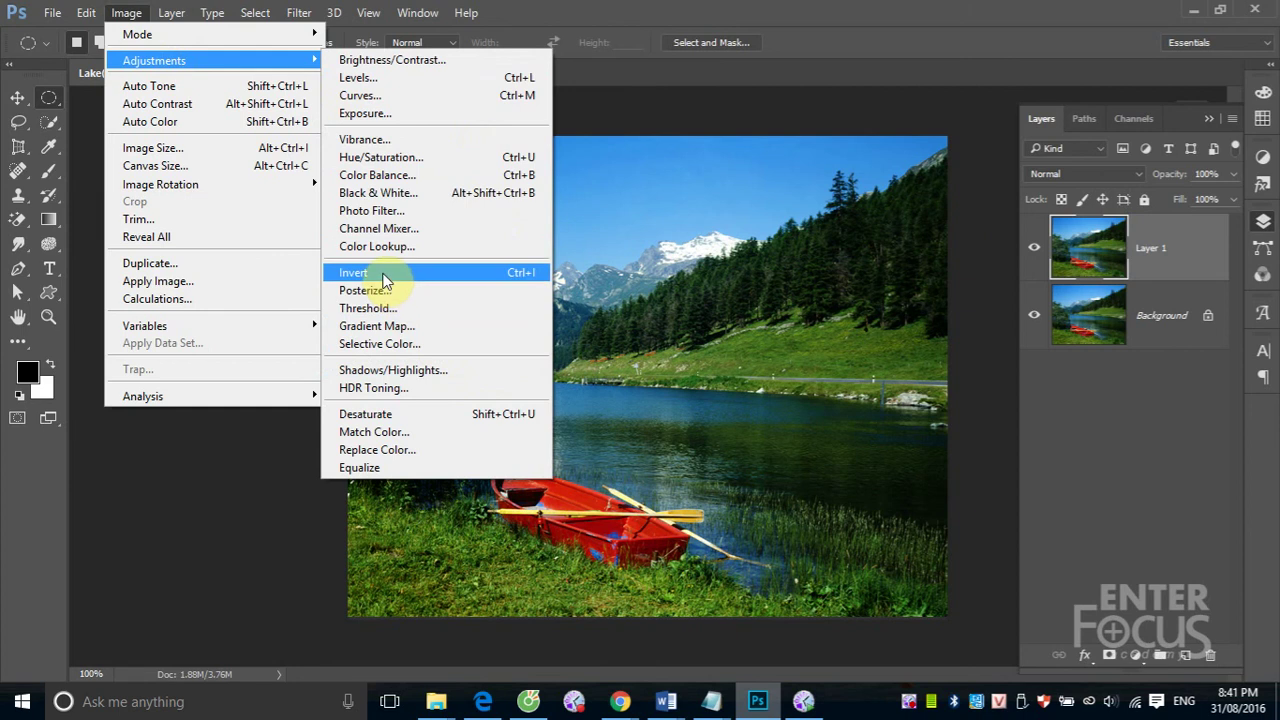
click(390, 414)
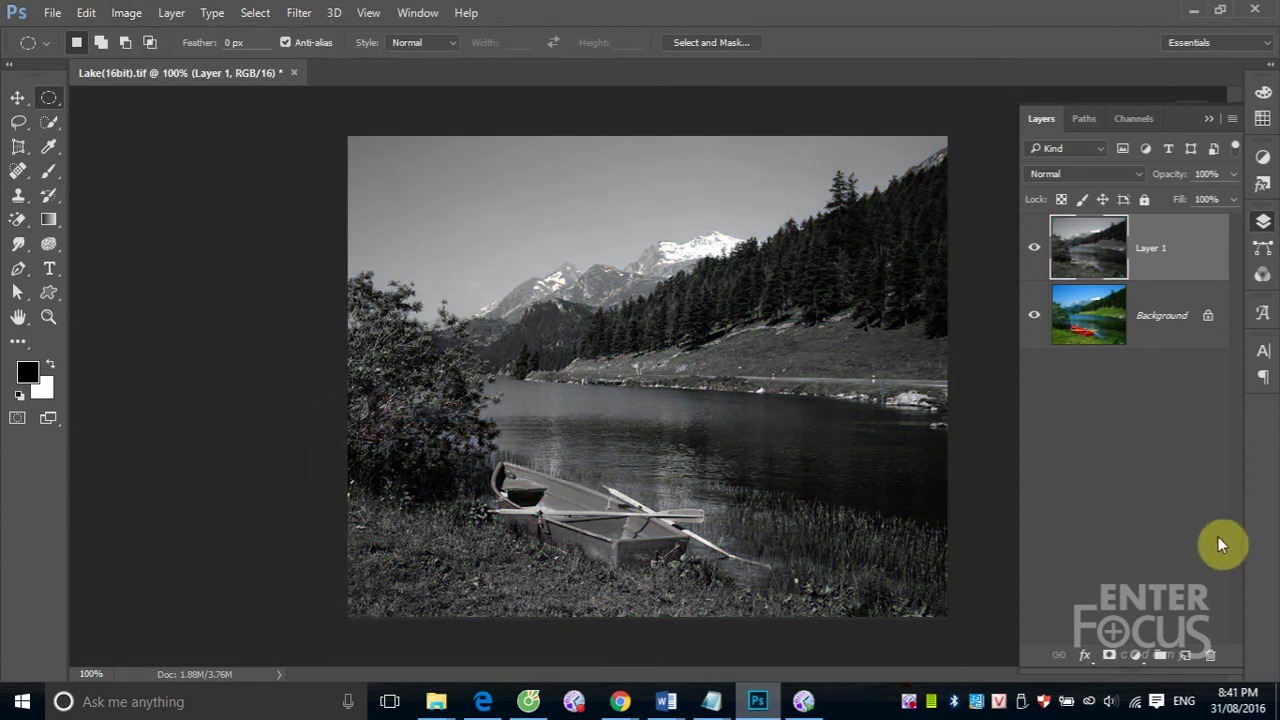
click(1109, 655)
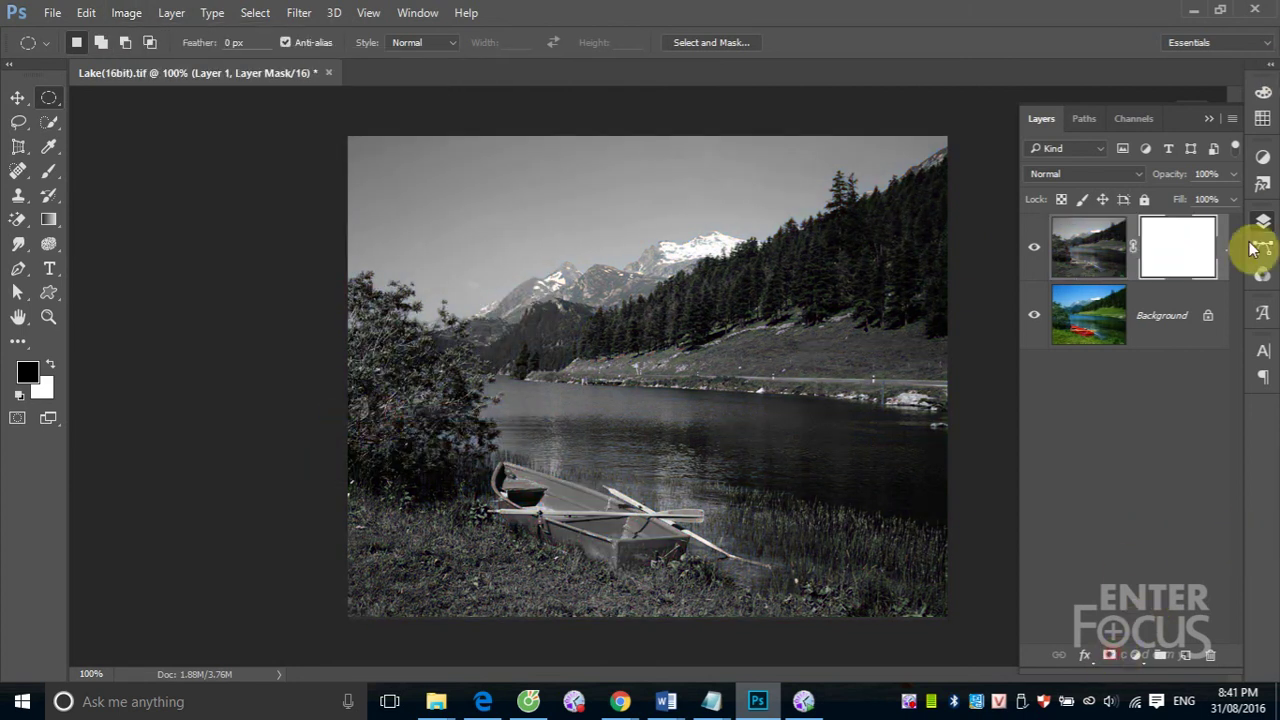
- Draw a black-centred radial gradient on Layer 1's mask, lengthening it to widen the colour centre
click(47, 219)
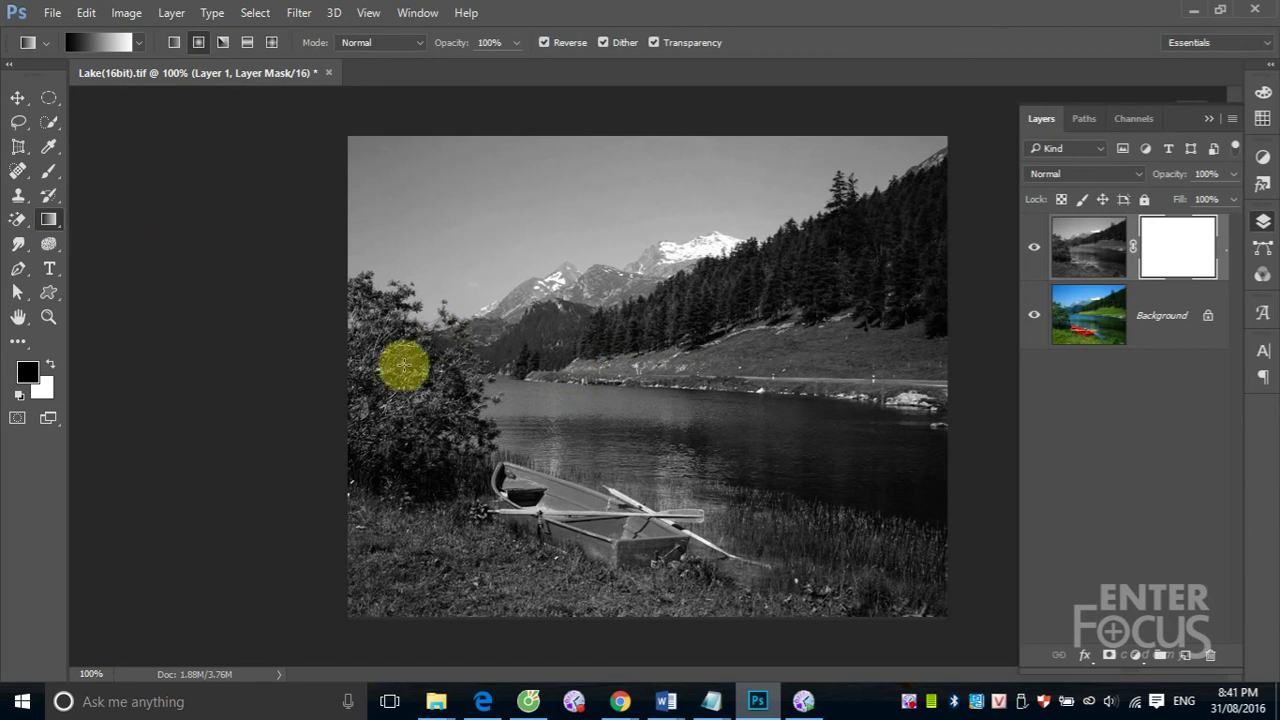
drag(644, 388, 409, 360)
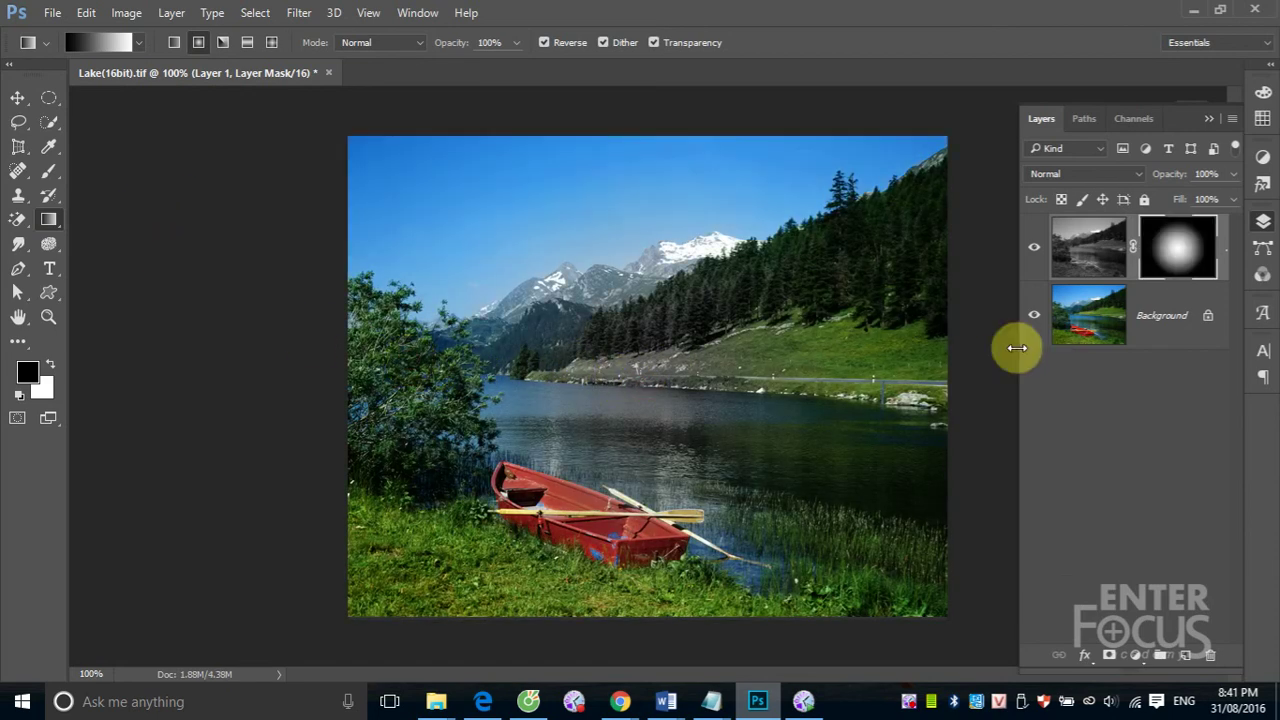
key(ctrl+z)
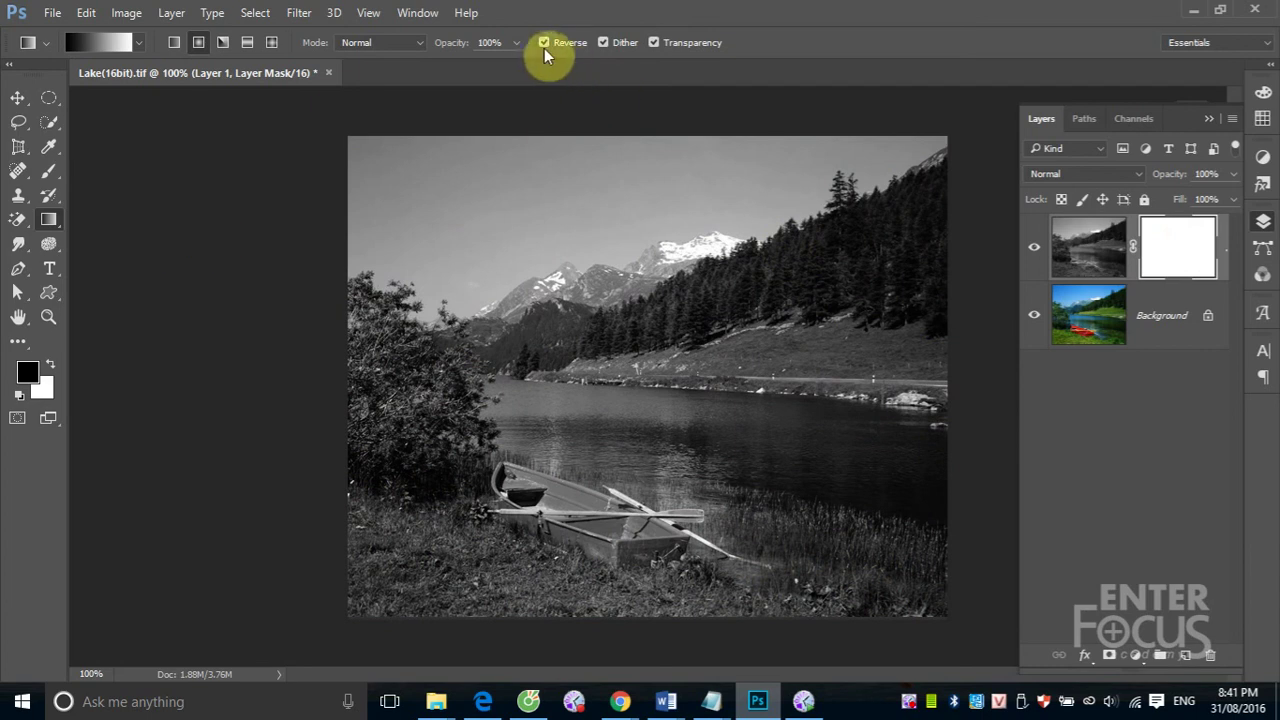
drag(642, 385, 409, 388)
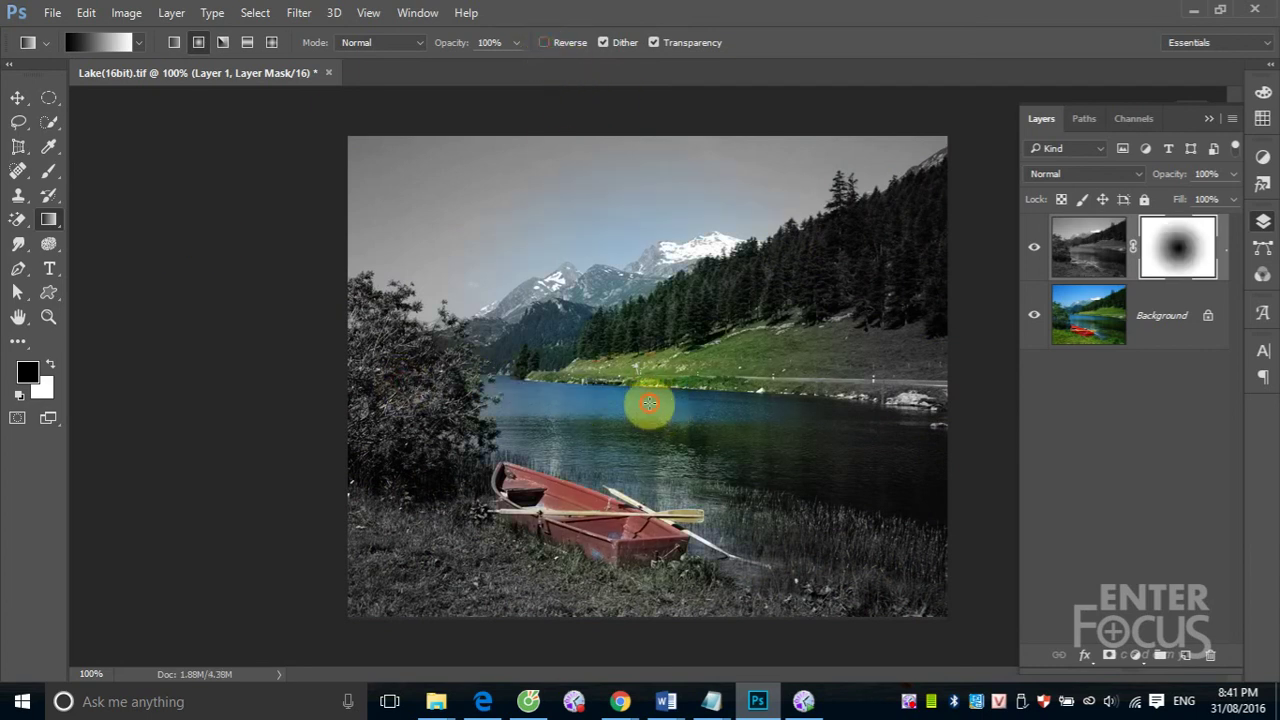
drag(648, 400, 345, 397)
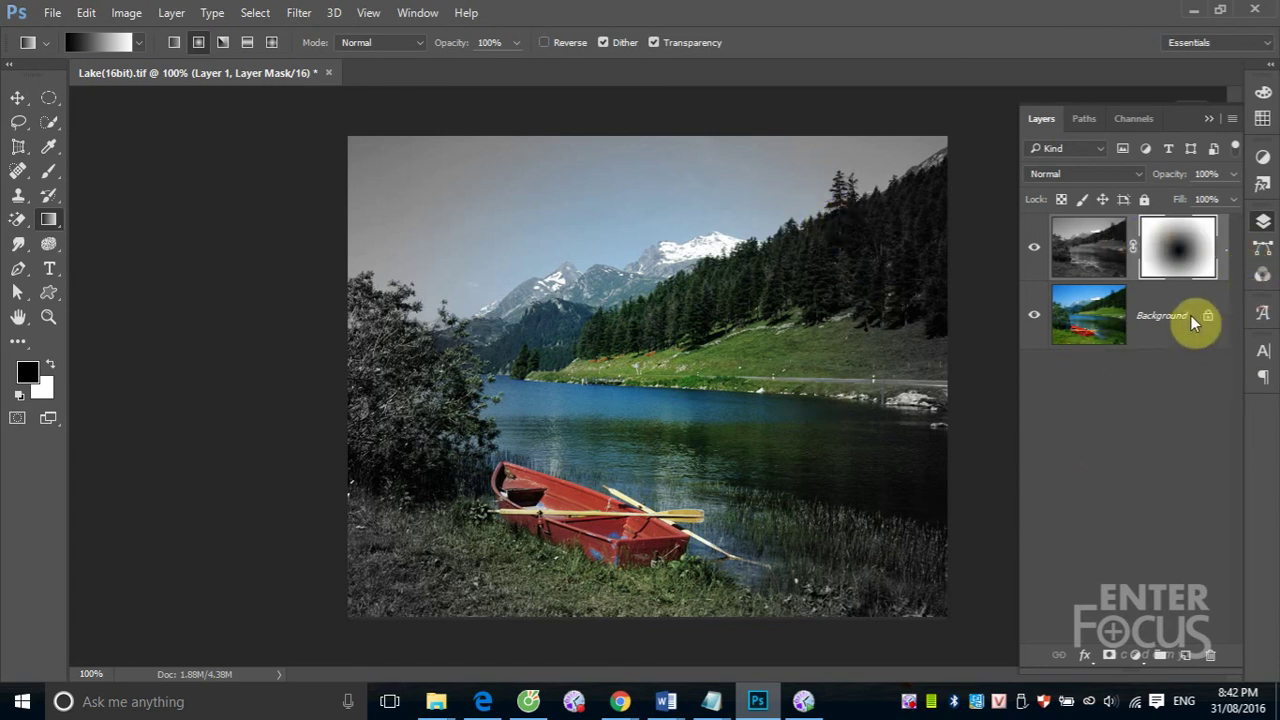
- Drag Layer 1 with its gradient mask to the trash
click(1262, 184)
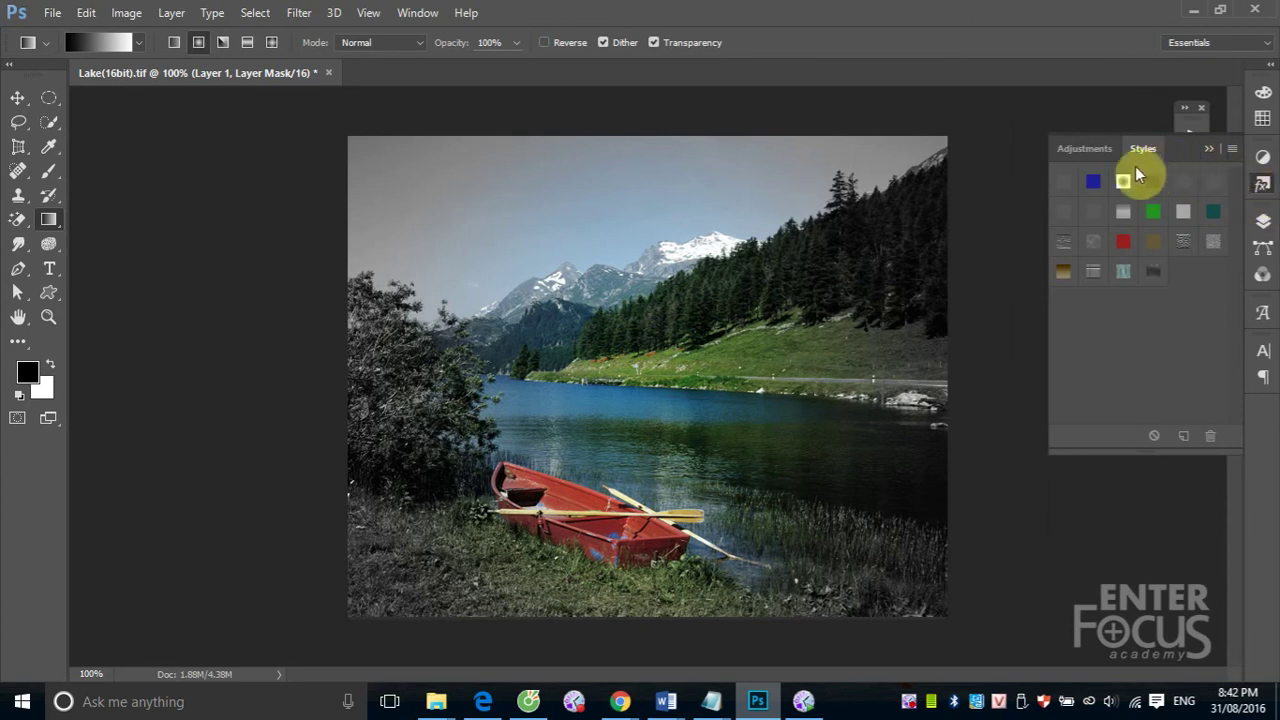
click(1262, 222)
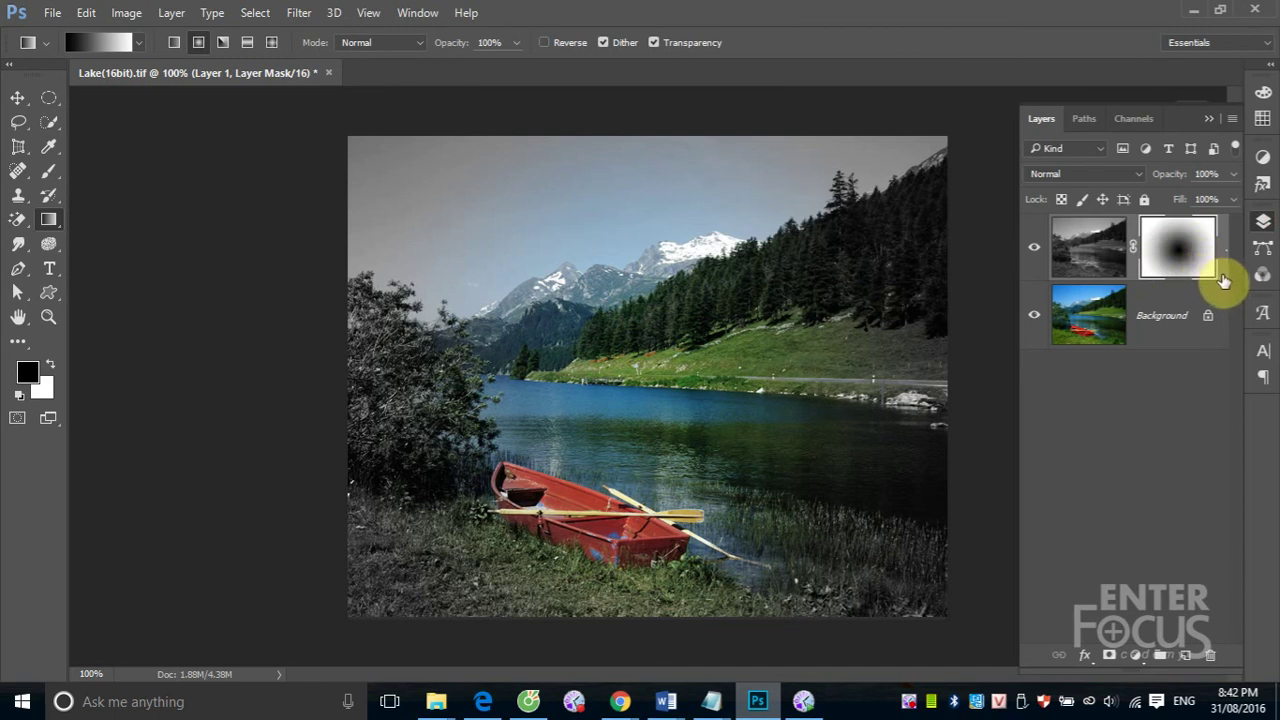
mouse_move(1215, 266)
mouse_down()
mouse_move(1227, 600)
mouse_move(1210, 654)
mouse_up()
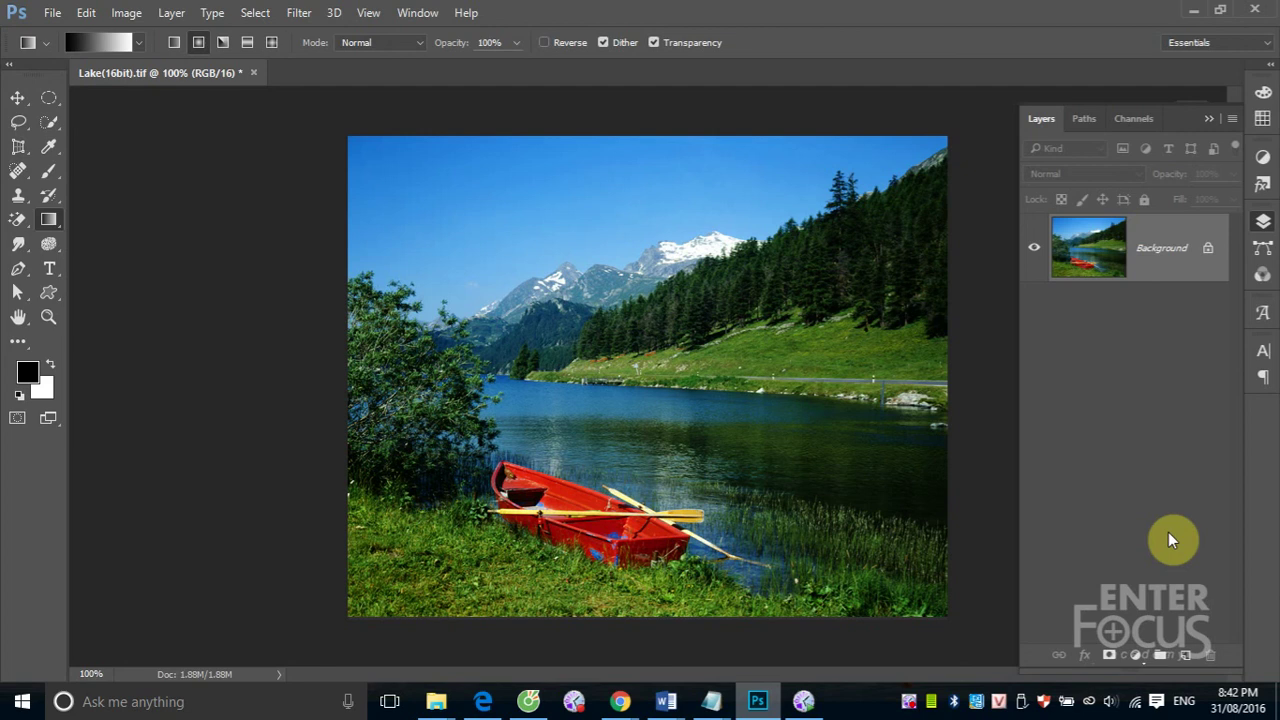
- Load the Image Effects style set, replacing the current styles without saving them
click(1262, 184)
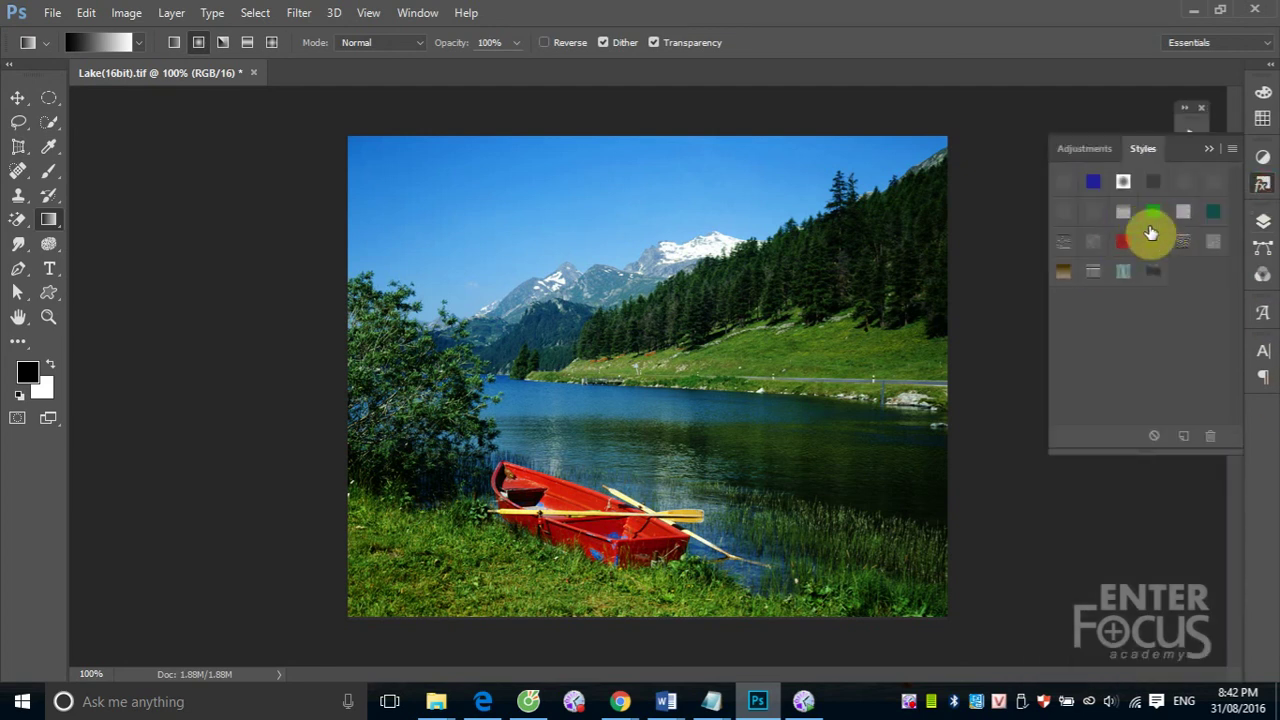
click(1230, 149)
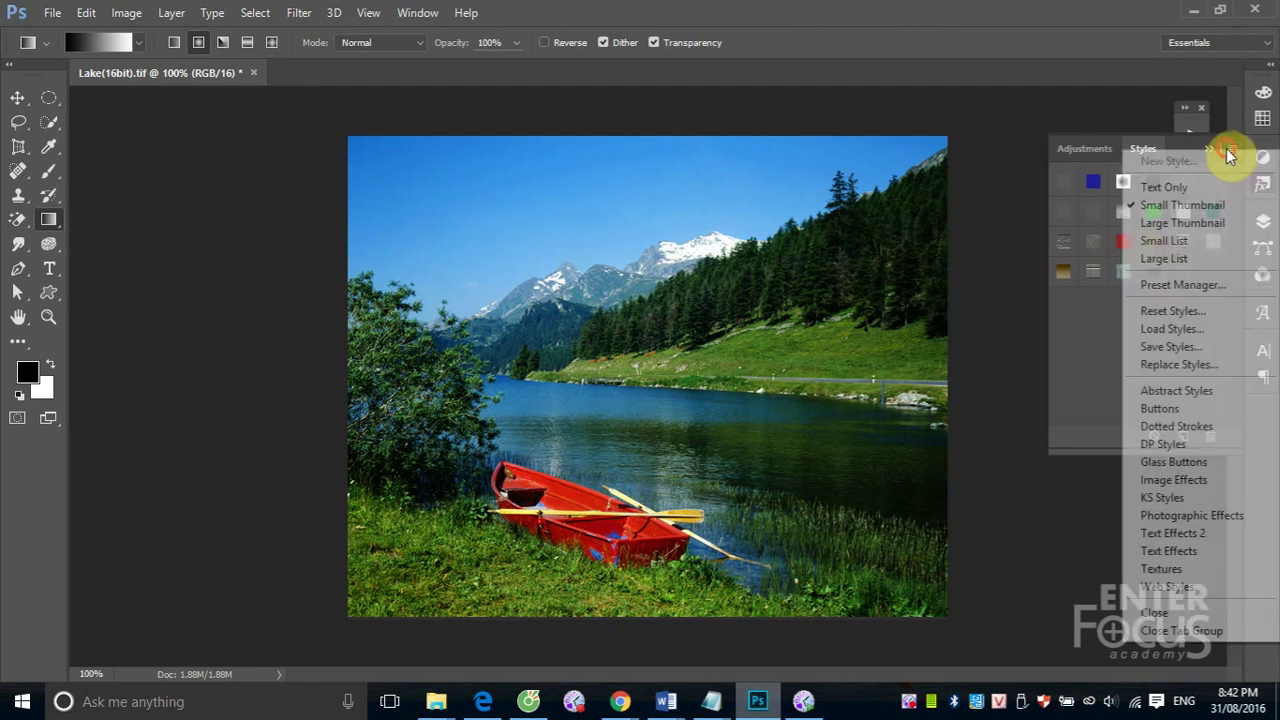
click(1195, 484)
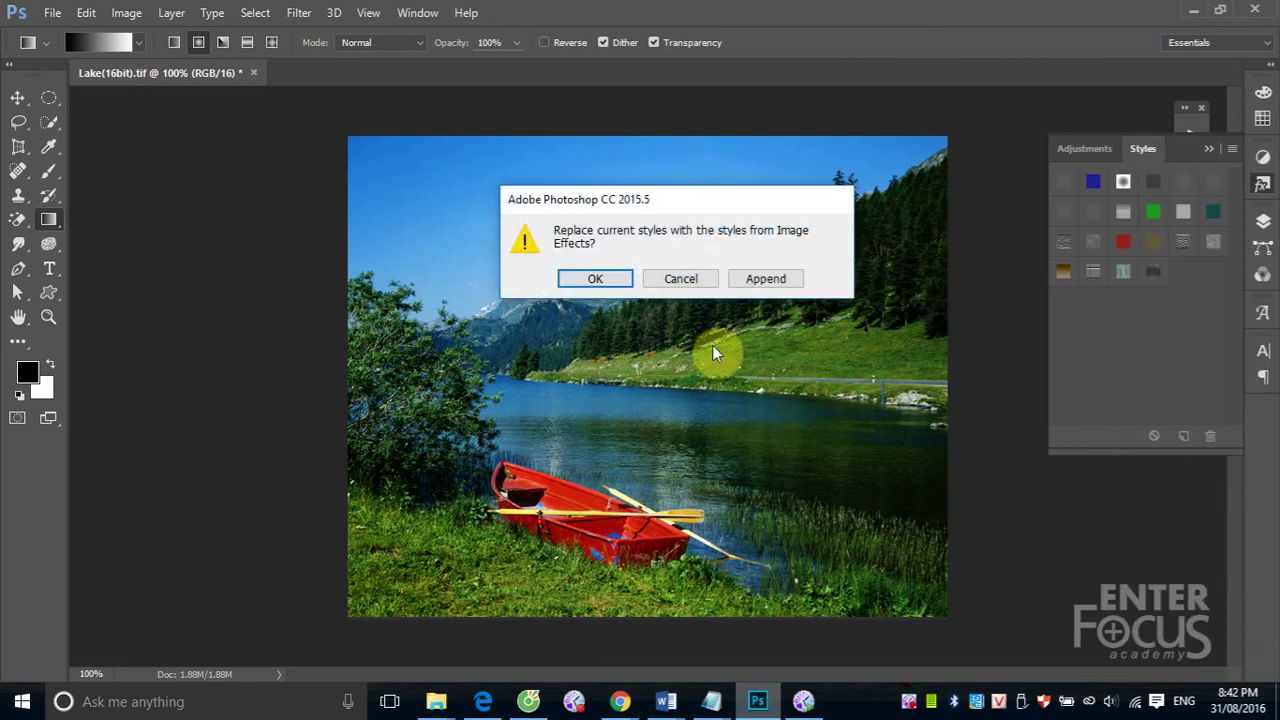
click(596, 279)
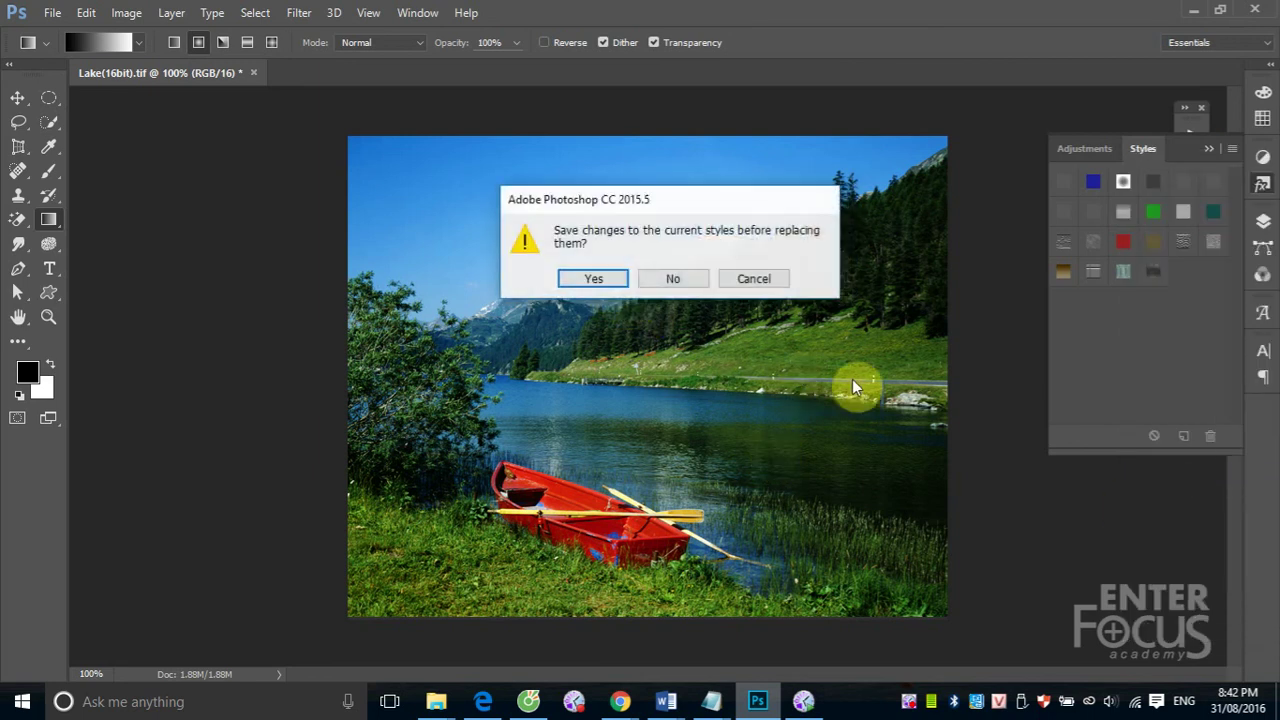
click(669, 281)
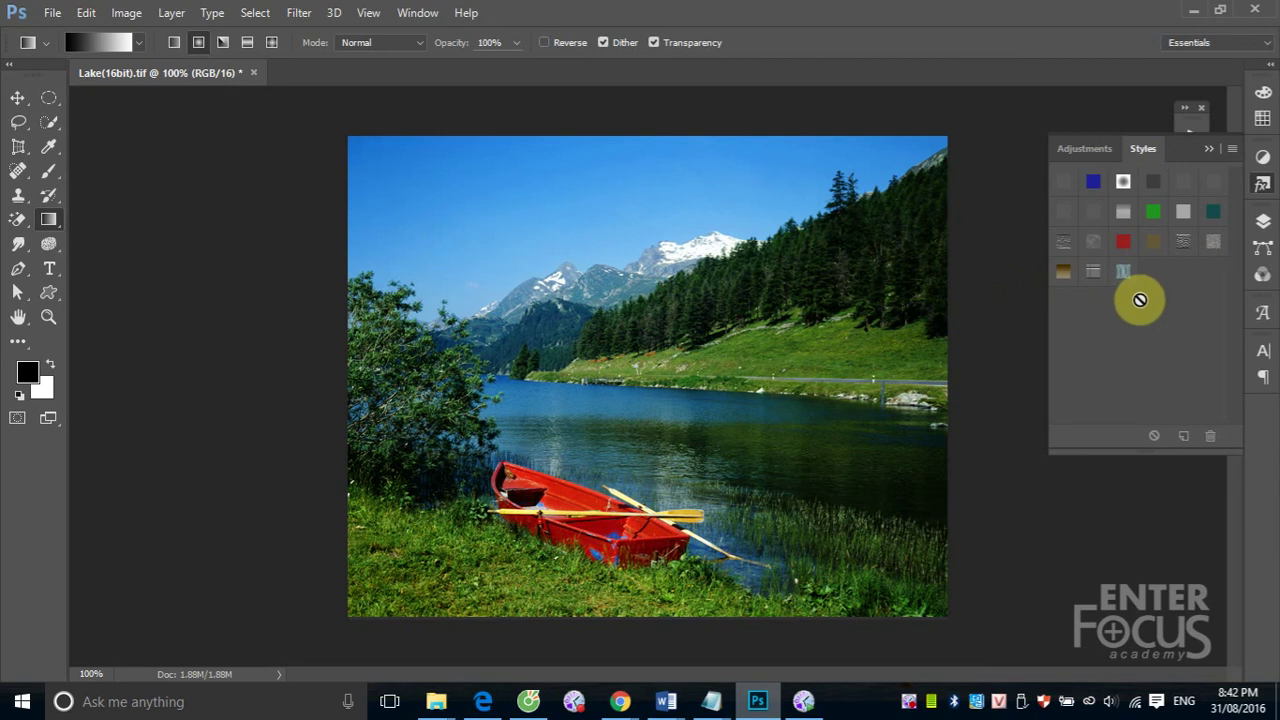
click(1089, 243)
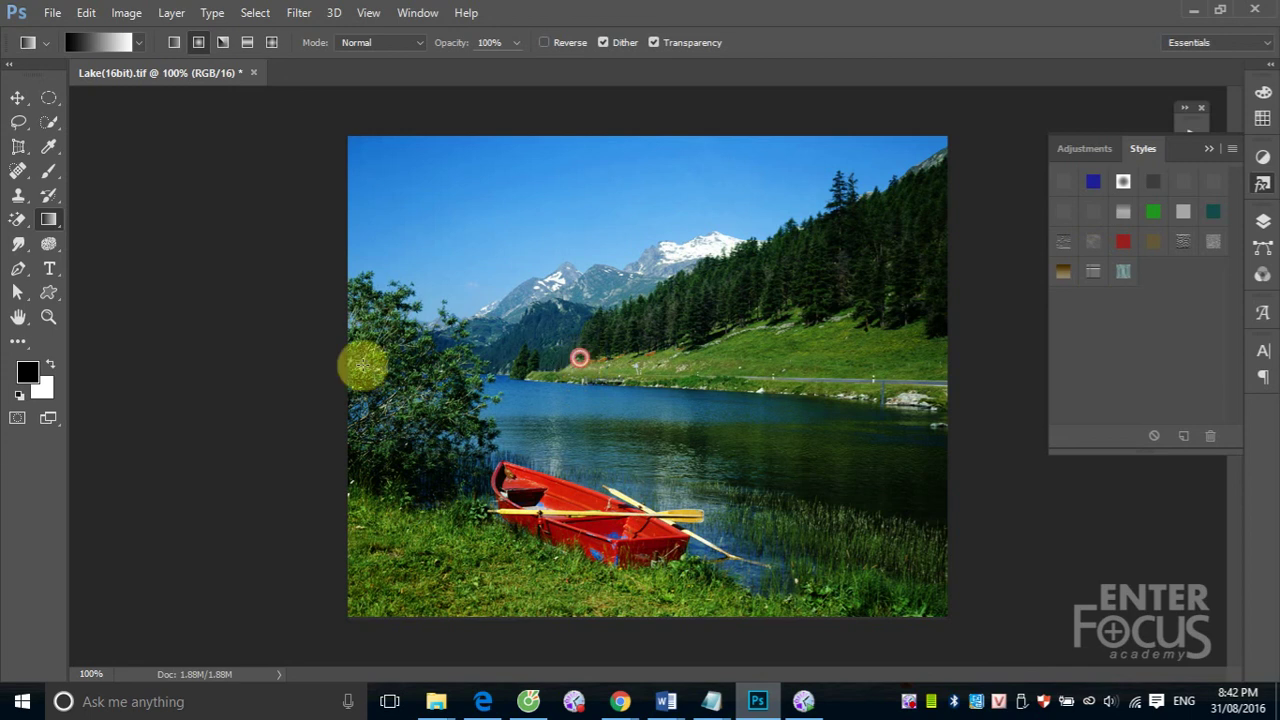
click(18, 97)
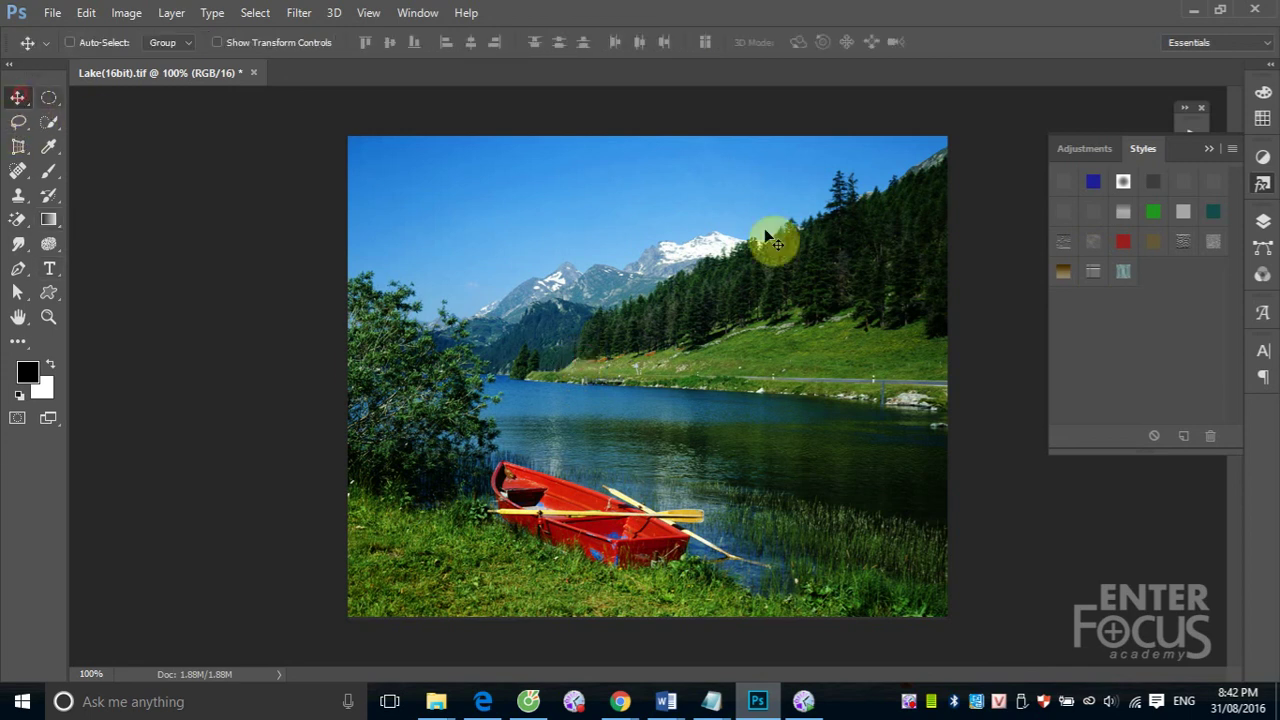
- Convert the lake photo's Background into Layer 0 and apply the rain-streak style
click(1263, 221)
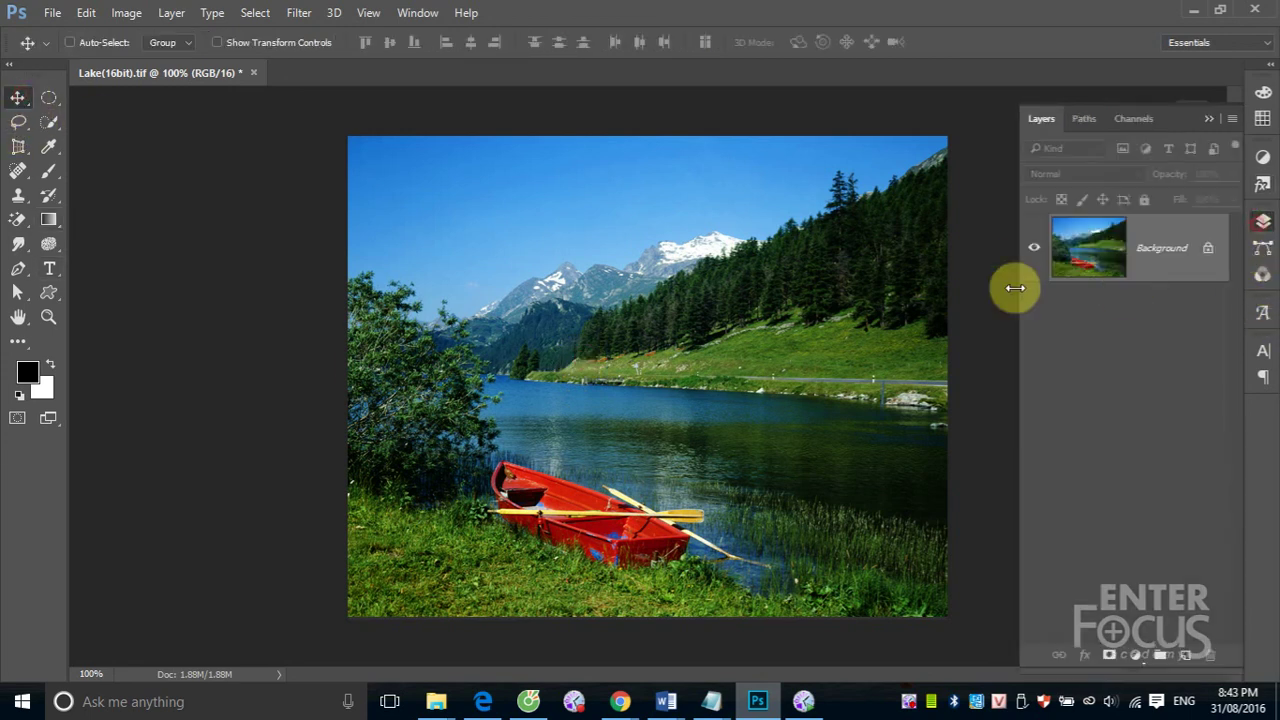
double_click(1176, 256)
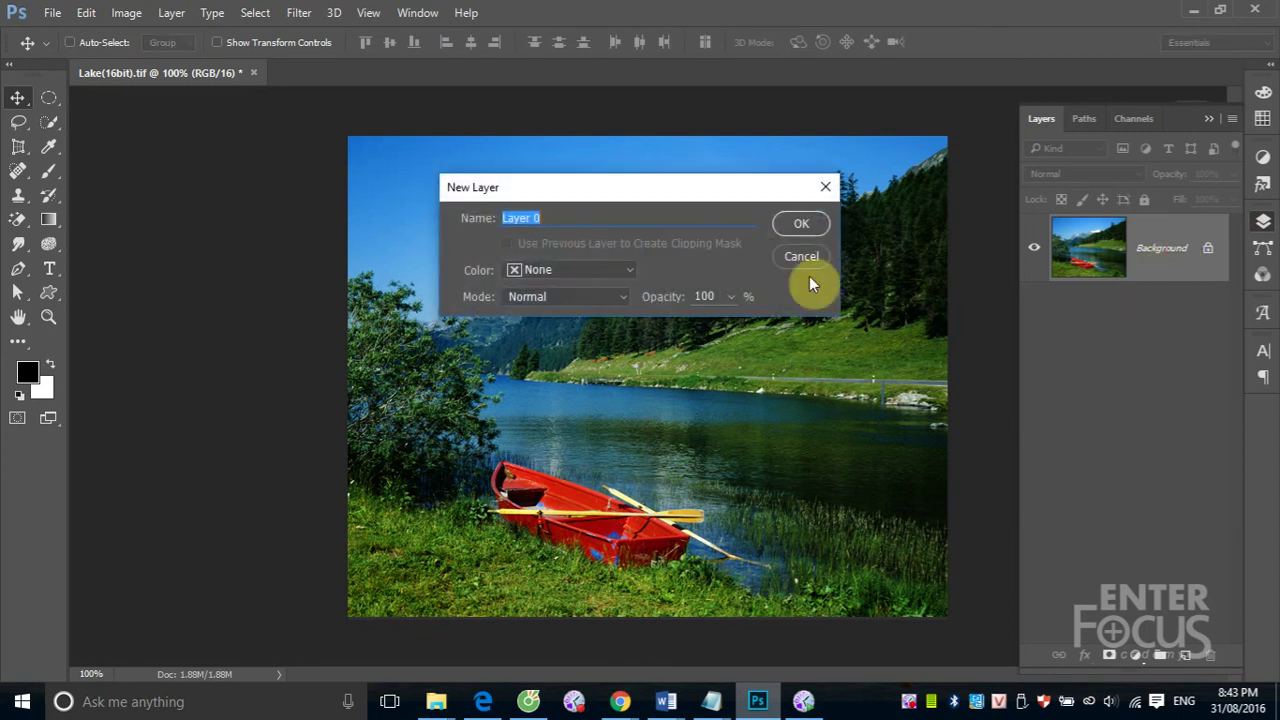
click(797, 222)
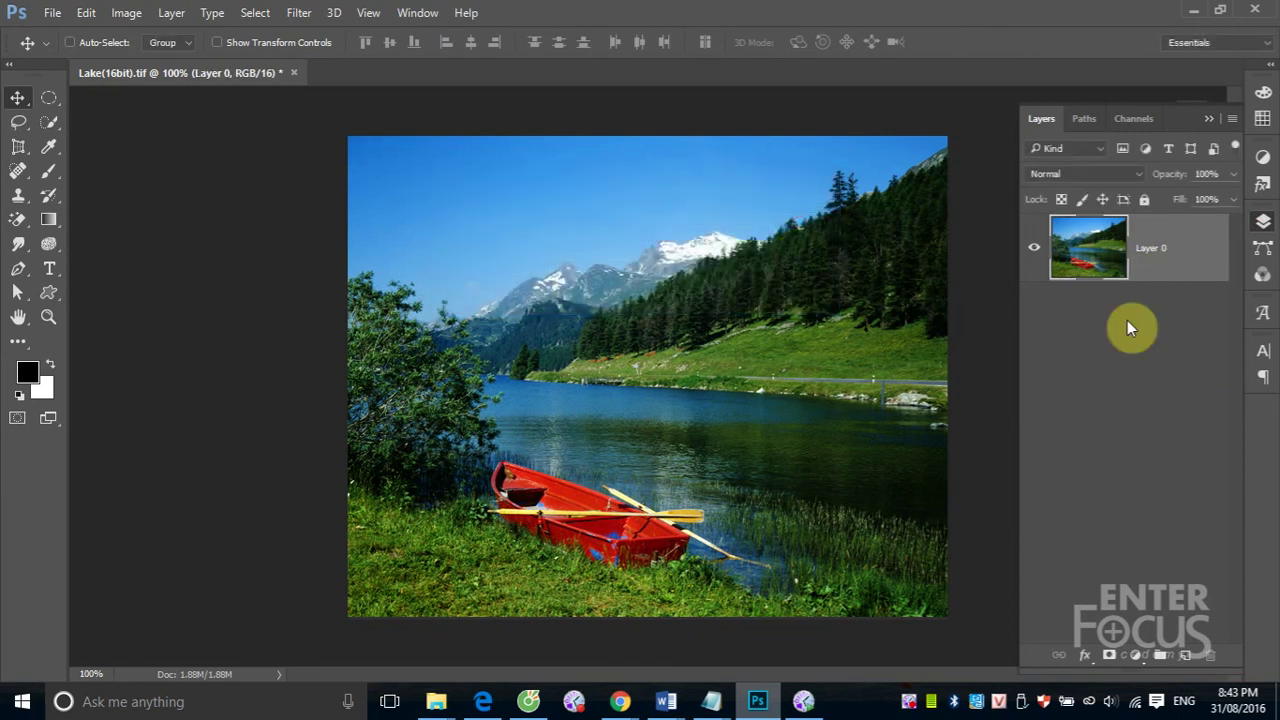
click(1262, 183)
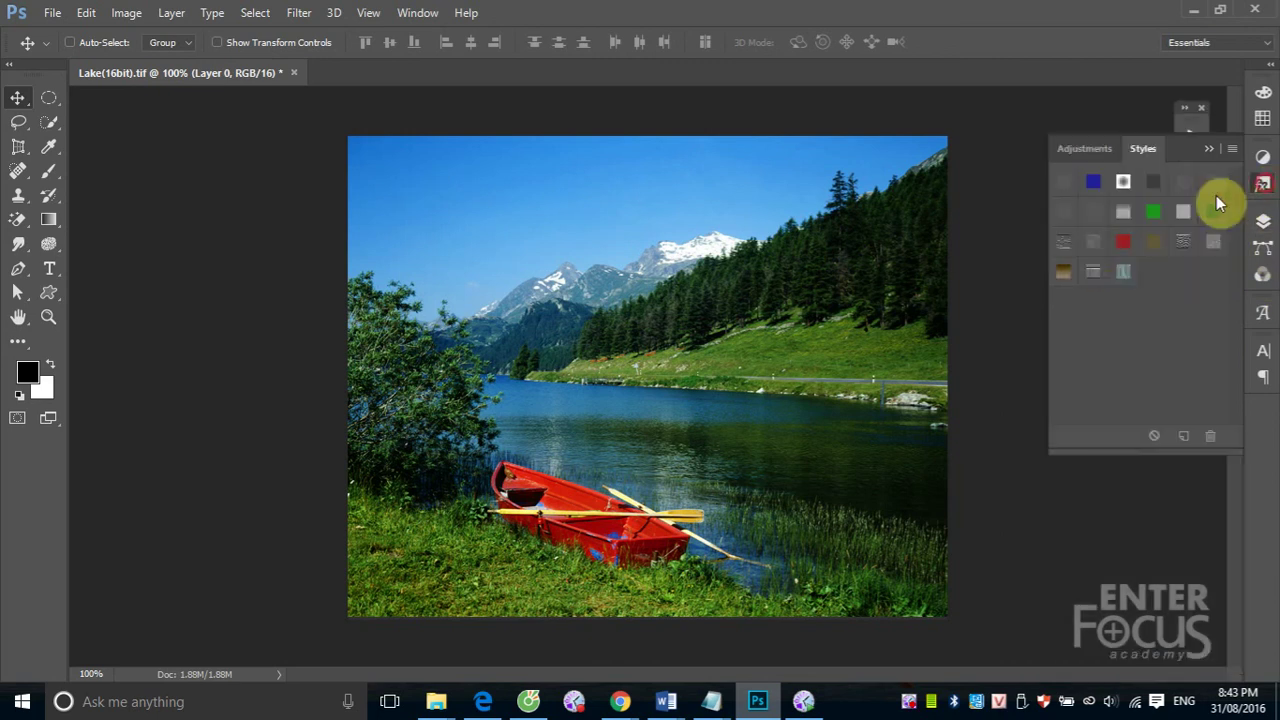
click(1093, 241)
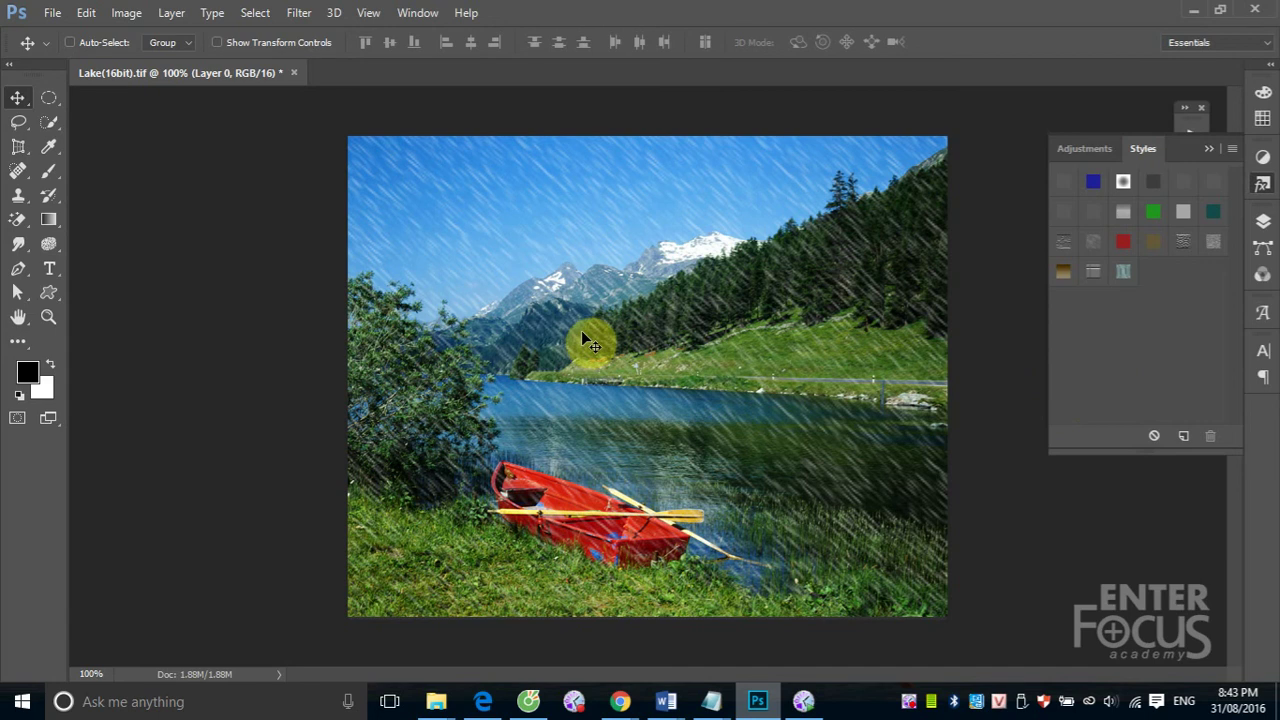
- Review Layer 0's rain Pattern Overlay: Screen blend, 70% opacity, 200% scale
click(1262, 221)
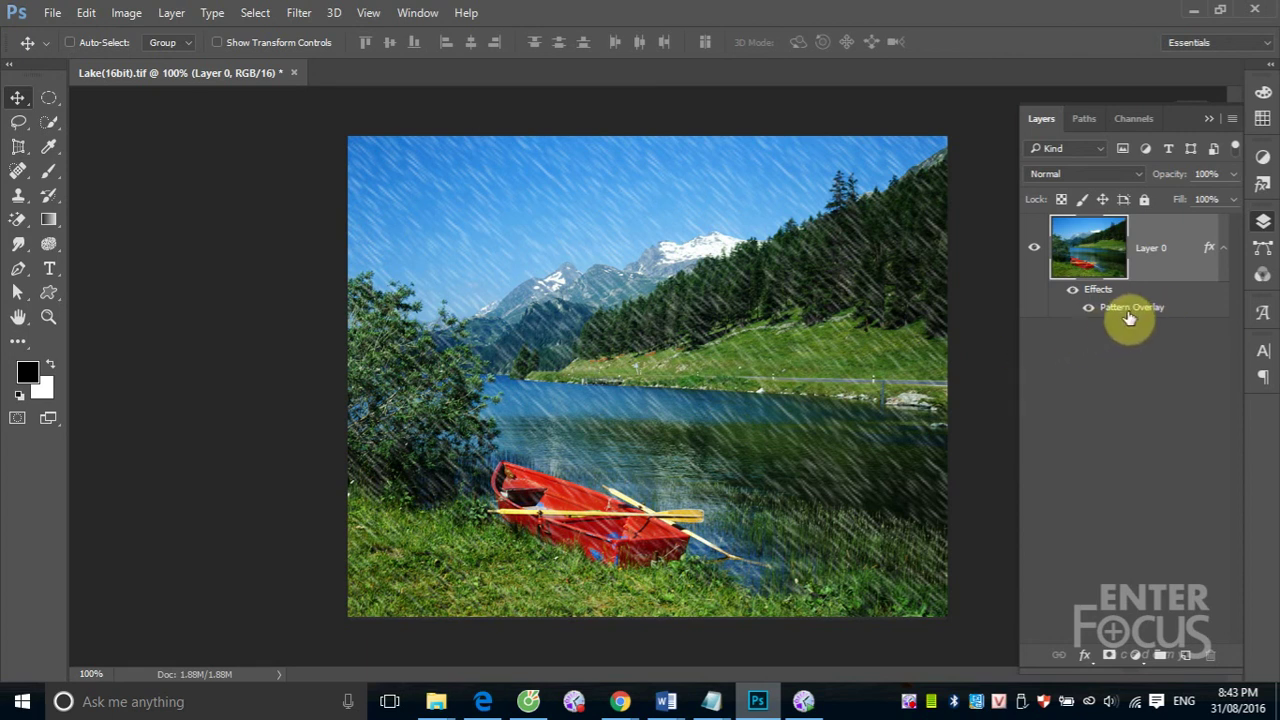
double_click(1128, 310)
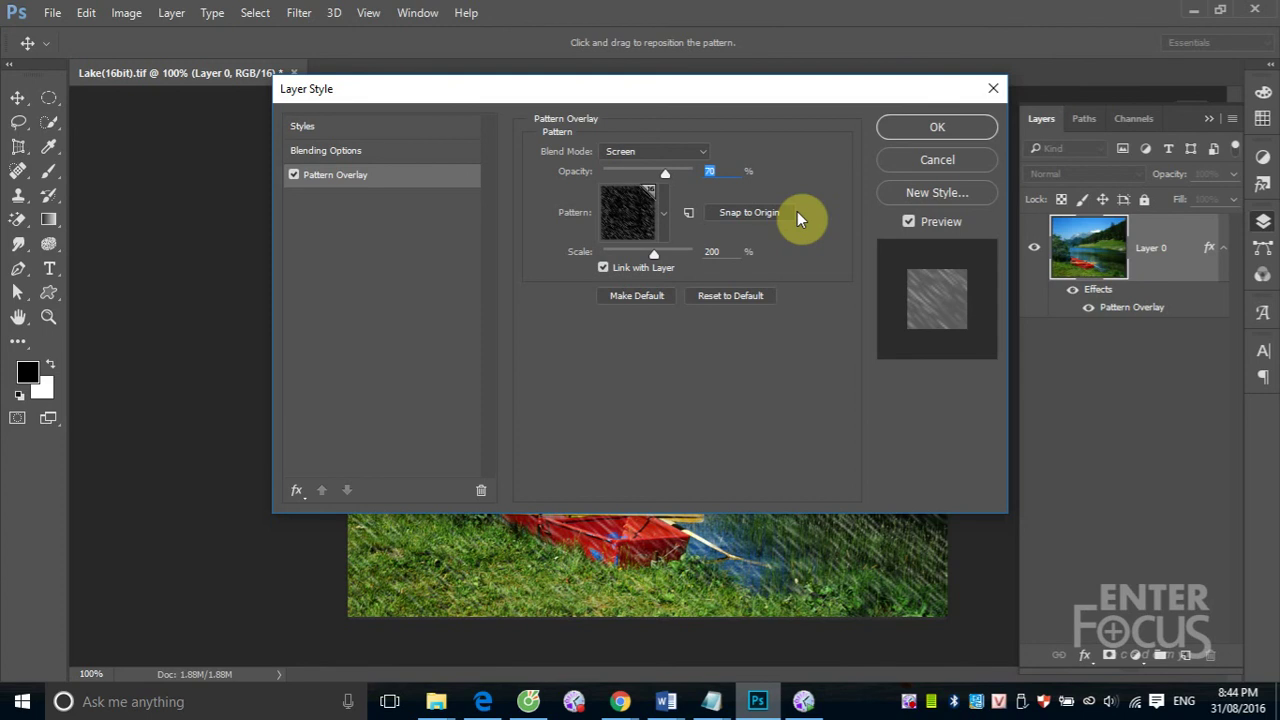
click(978, 133)
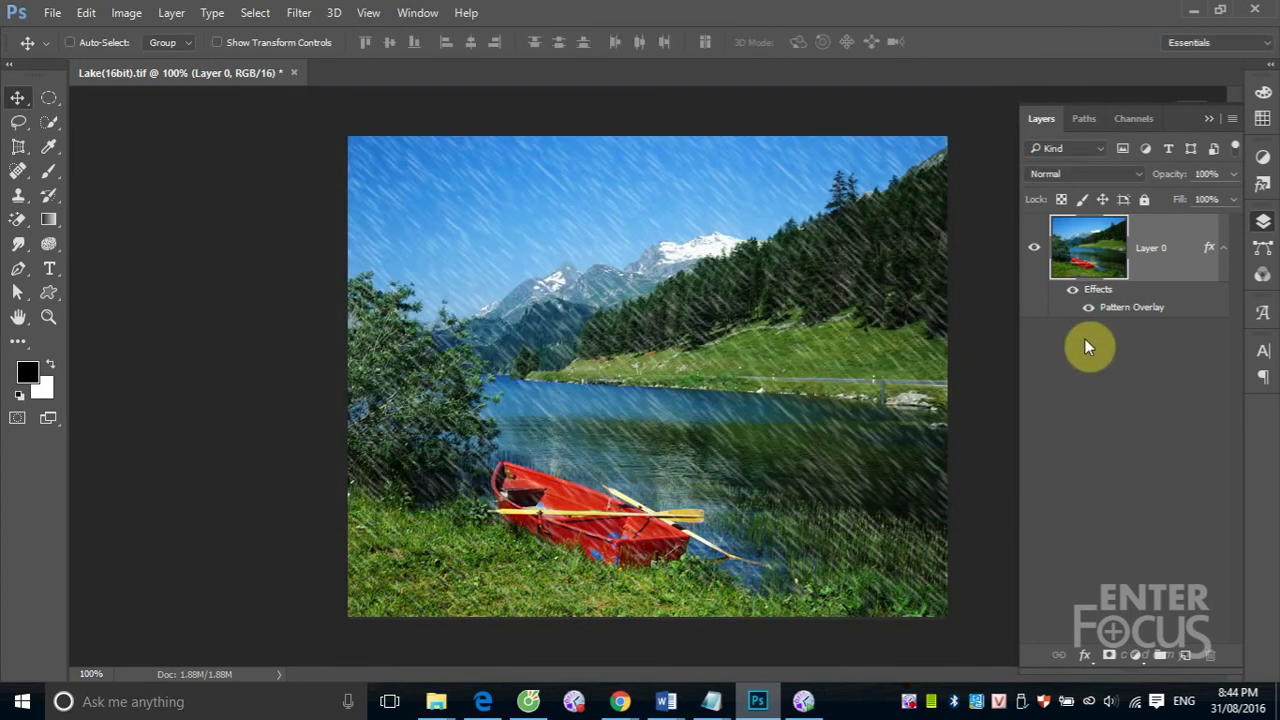
- Try the green-tint and pale washed-out styles on the lake photo
click(1262, 187)
click(1108, 233)
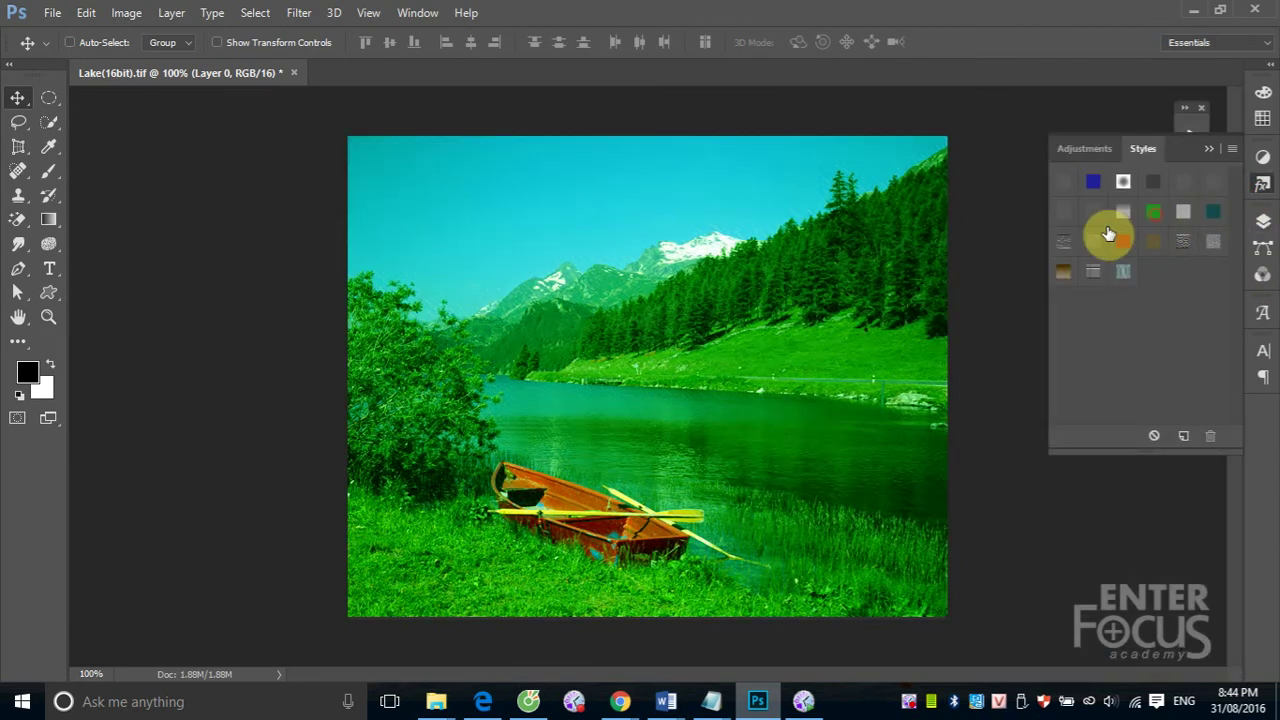
click(1122, 209)
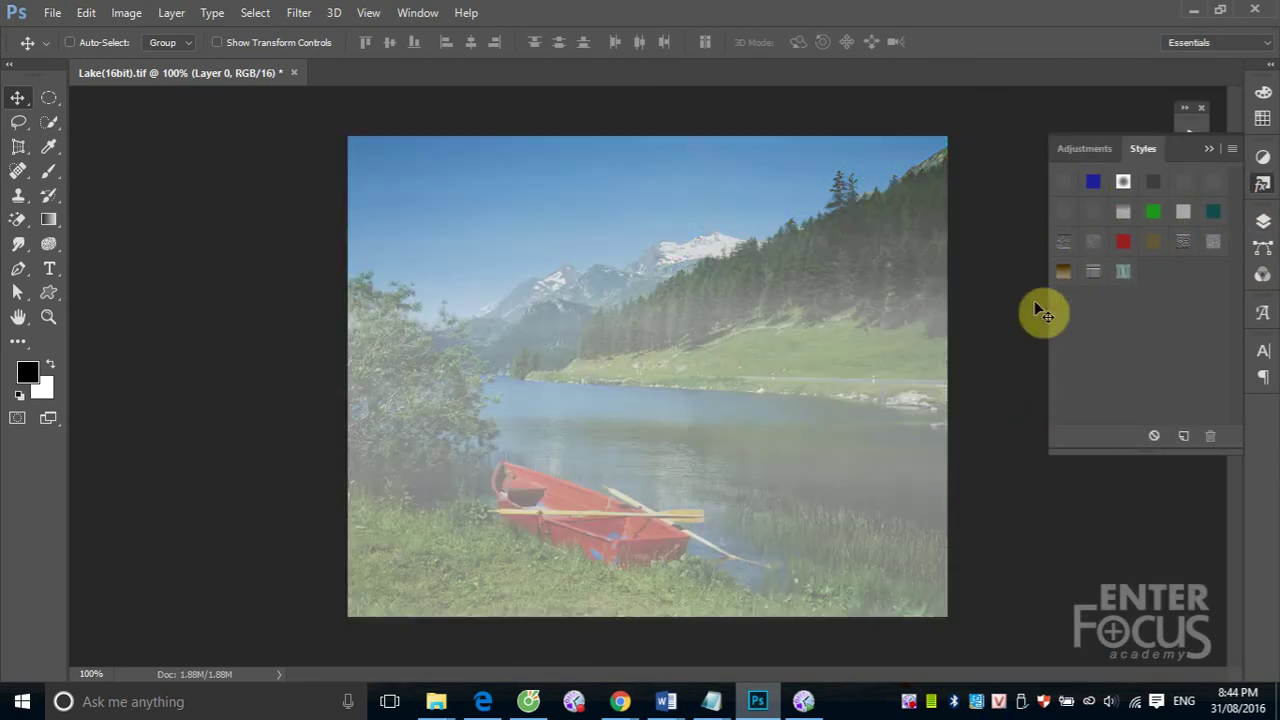
- Delete the Gradient Overlay effect so Layer 0 carries no effects
click(1262, 221)
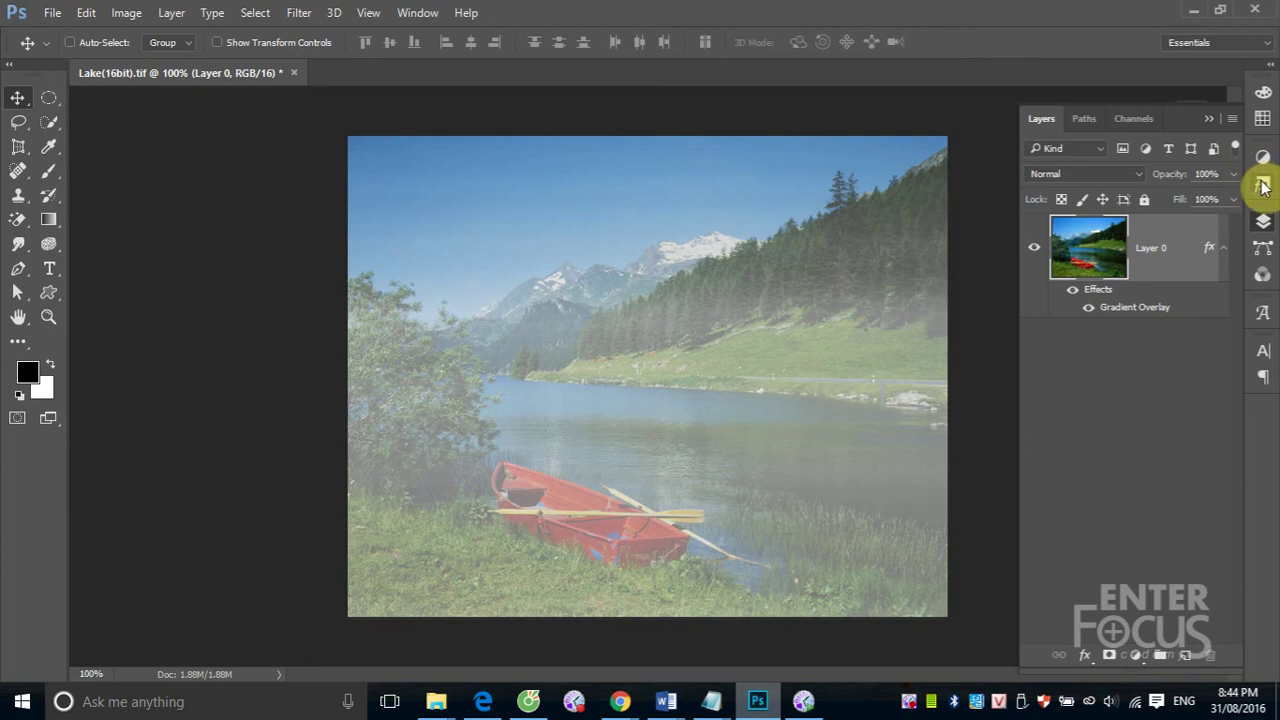
click(1134, 311)
drag(1134, 311, 1210, 655)
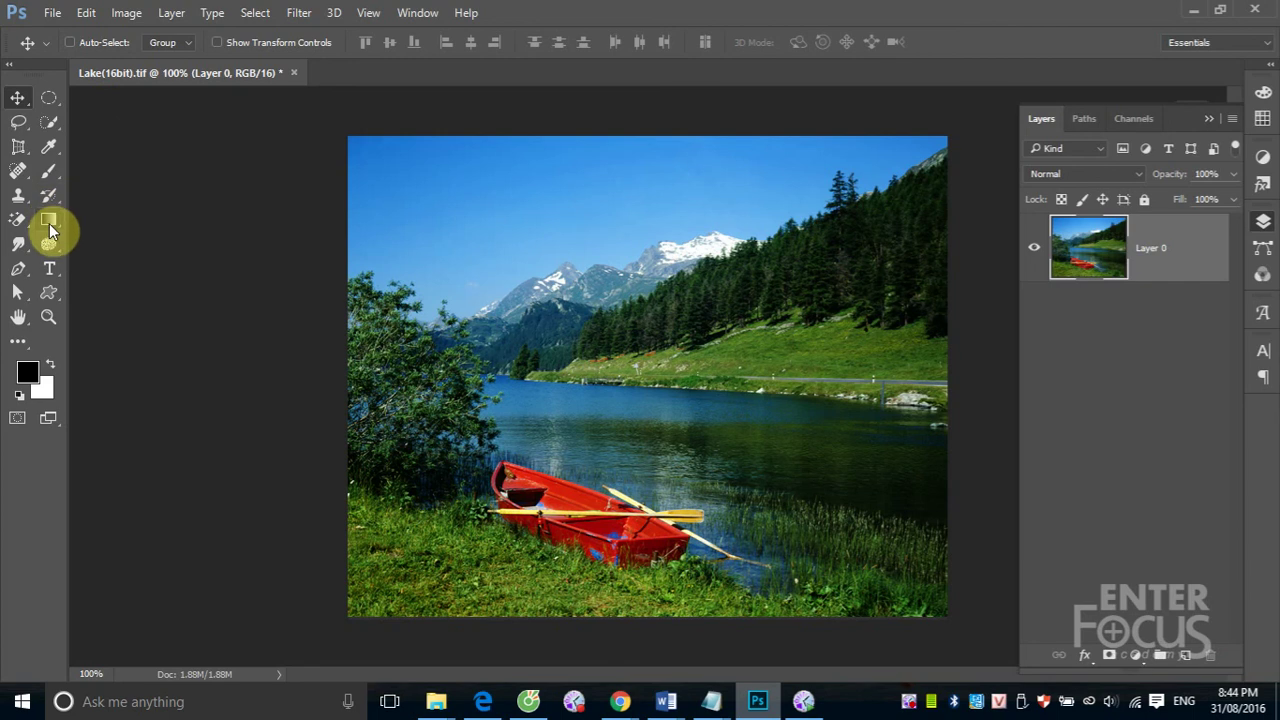
- Add a Color Overlay effect to Layer 0 with a bright, fully saturated green
click(126, 12)
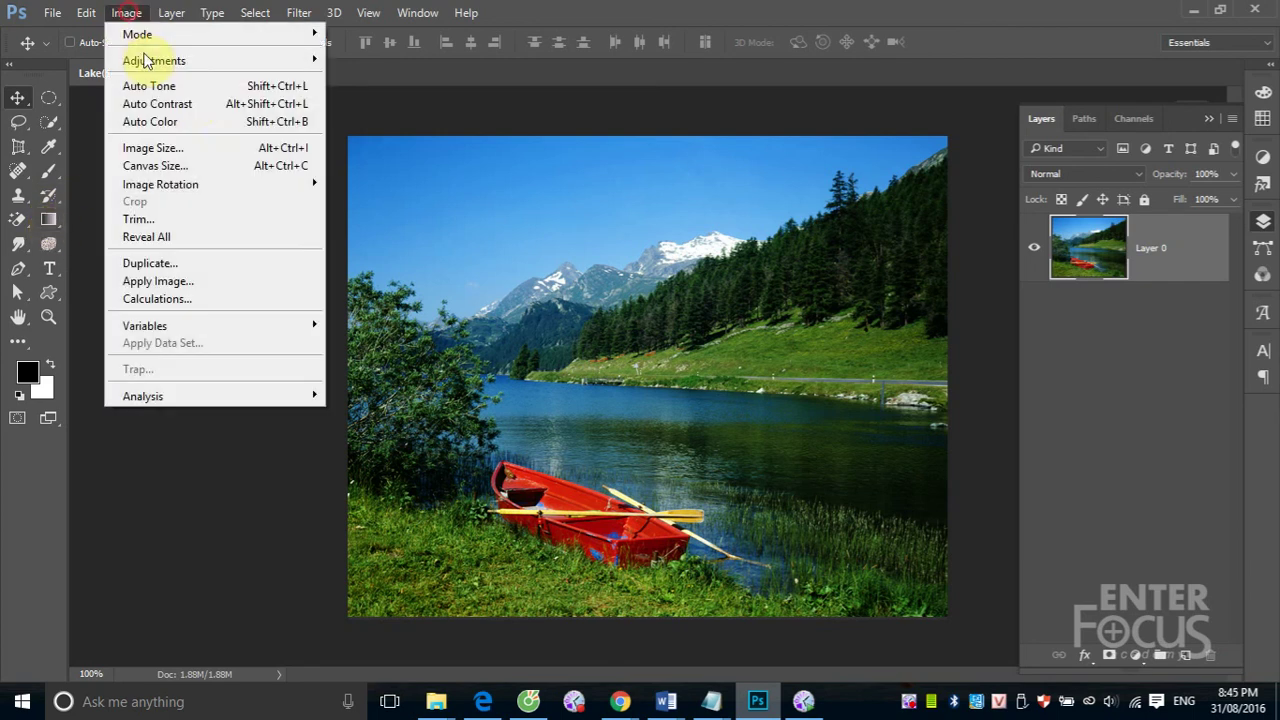
mouse_move(171, 12)
click(270, 154)
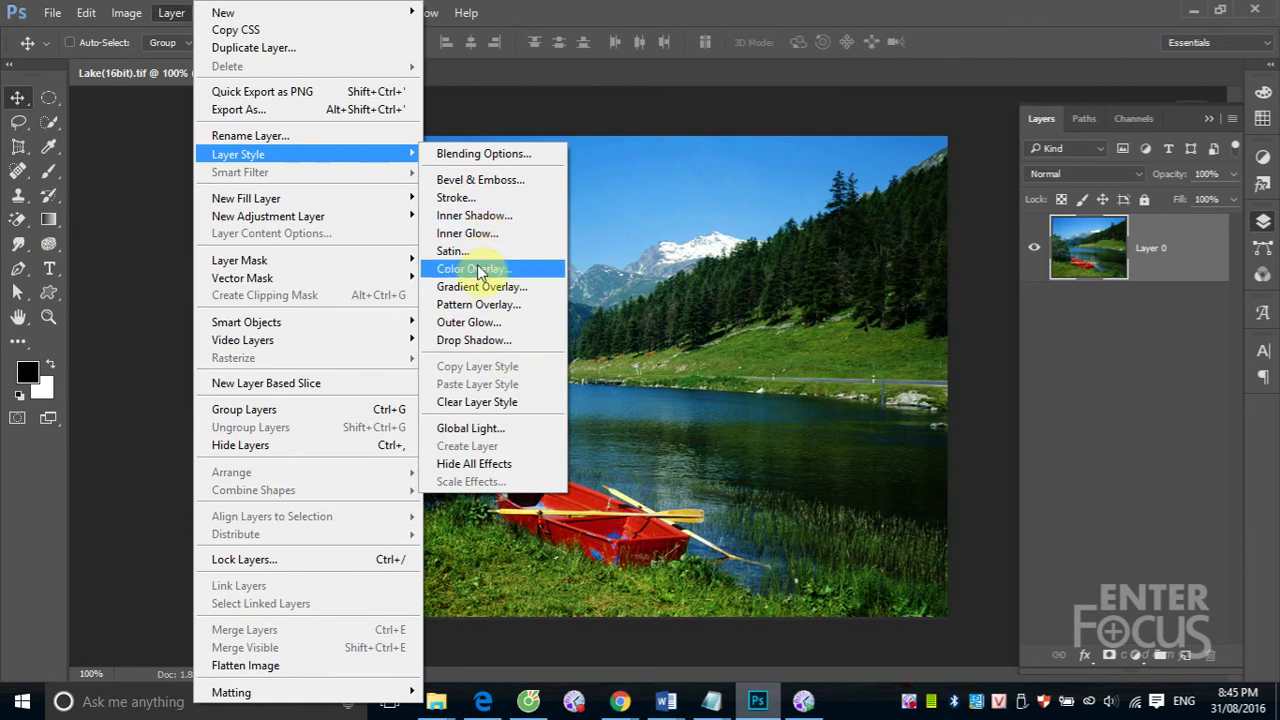
click(476, 270)
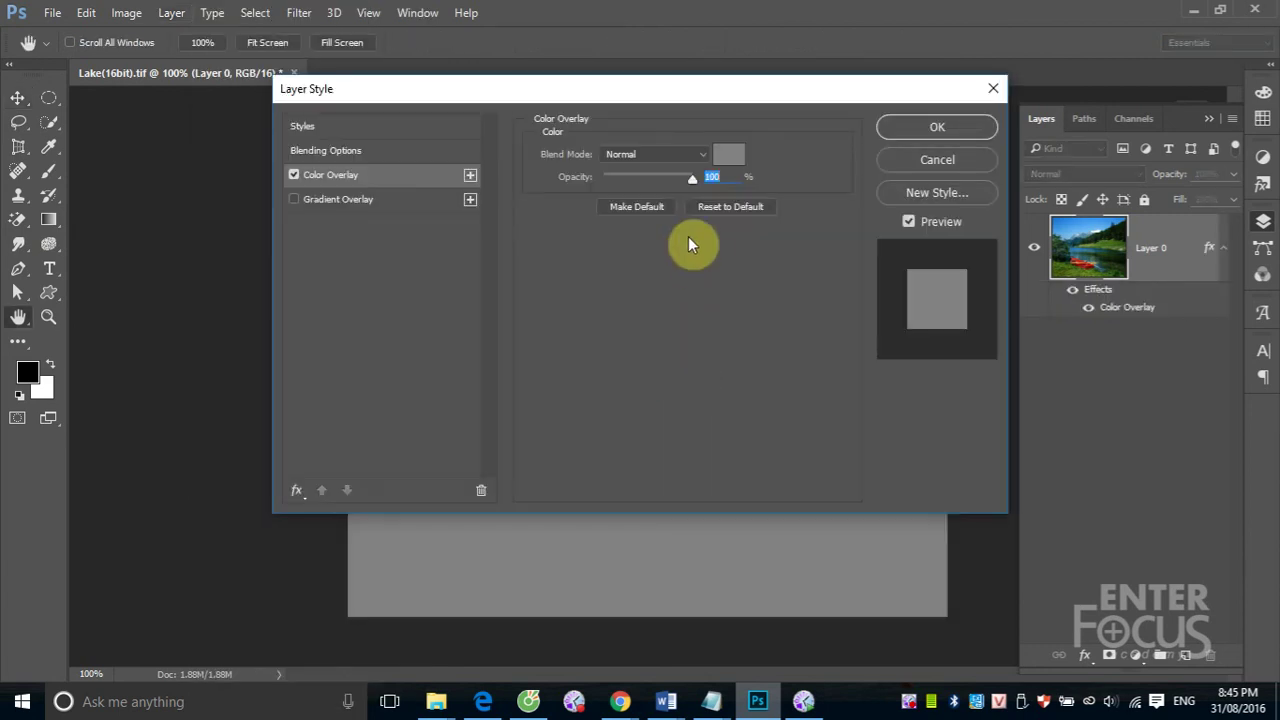
drag(640, 92, 409, 220)
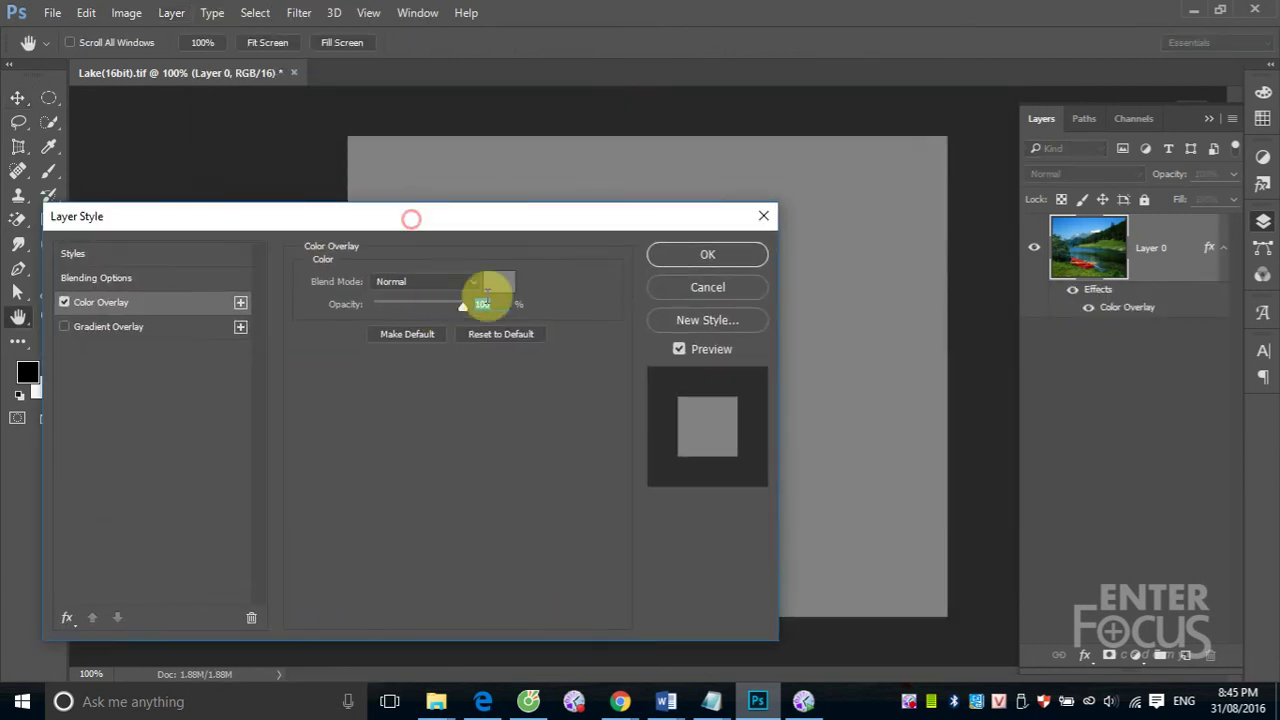
click(495, 283)
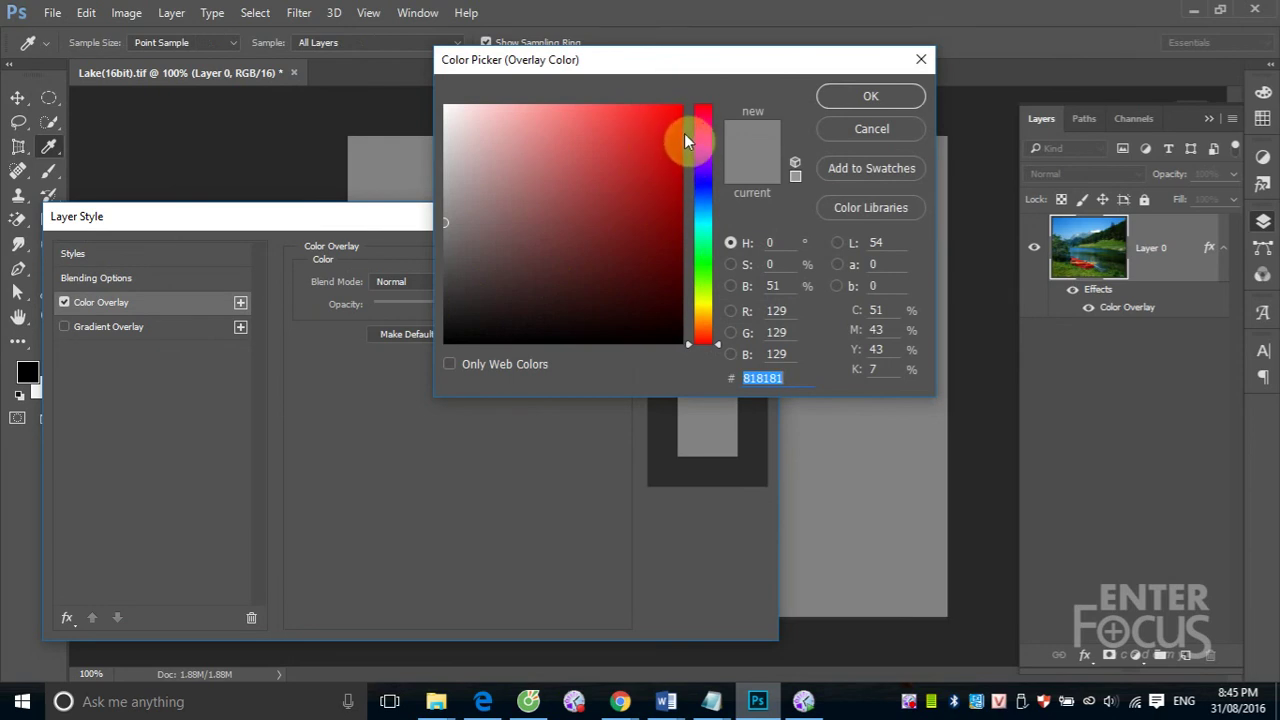
click(705, 266)
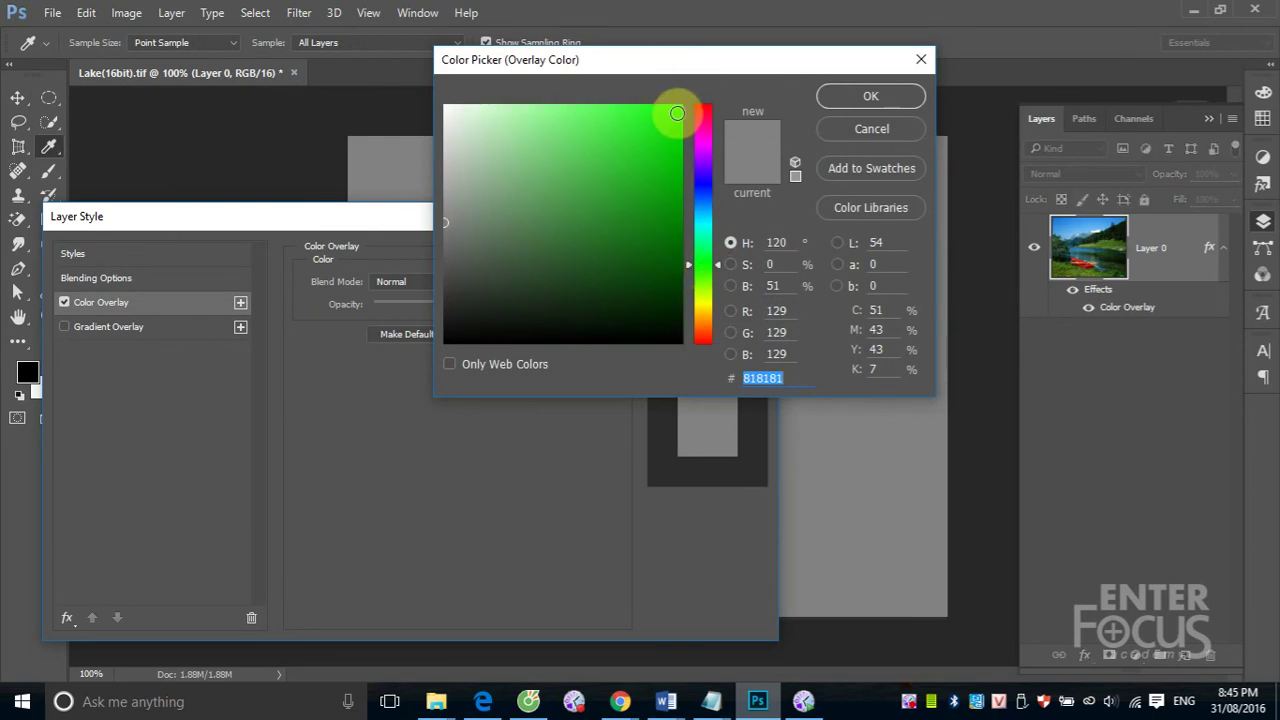
click(681, 106)
click(868, 96)
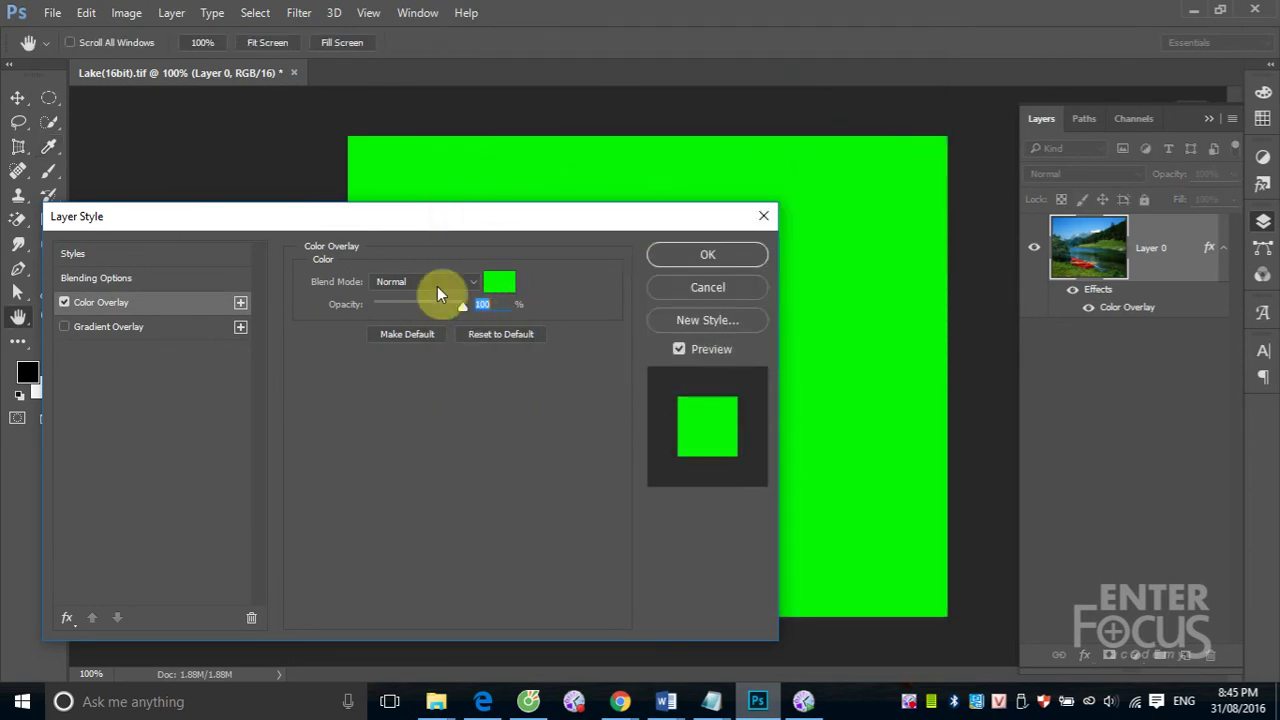
- Set the green overlay's blend mode to Overlay at 100% opacity and accept it
click(472, 281)
click(396, 341)
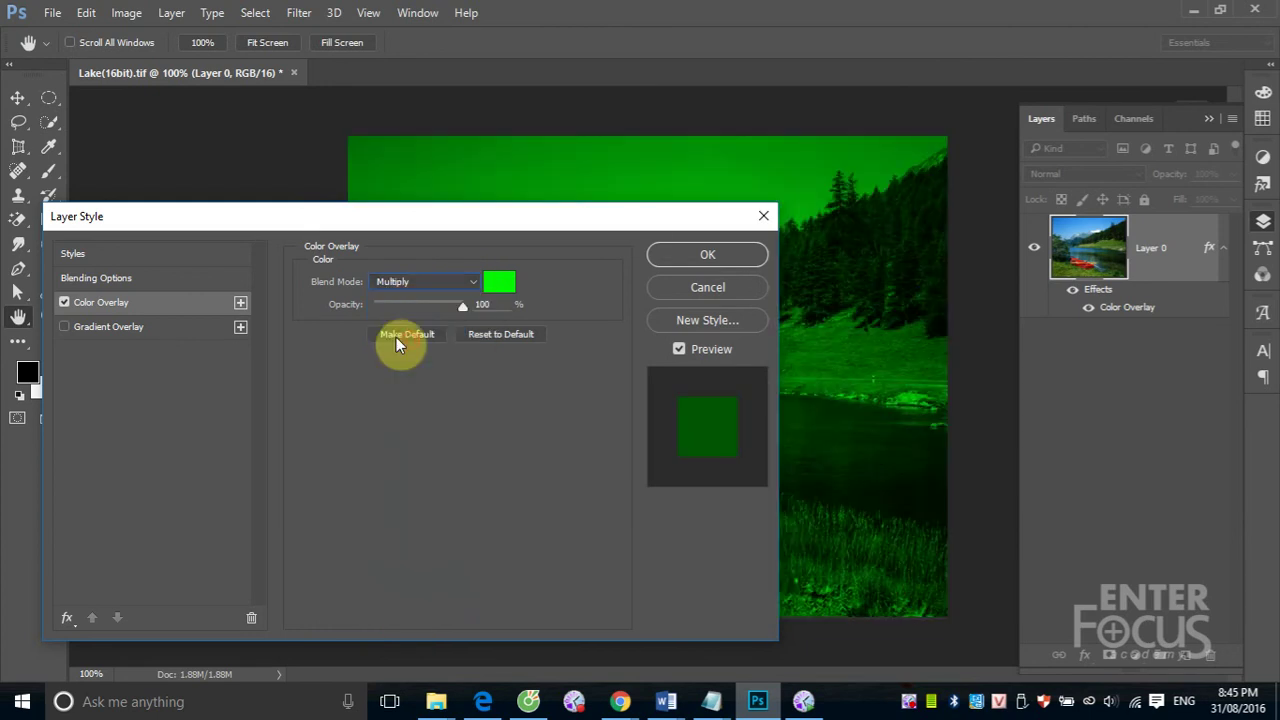
drag(509, 237, 738, 442)
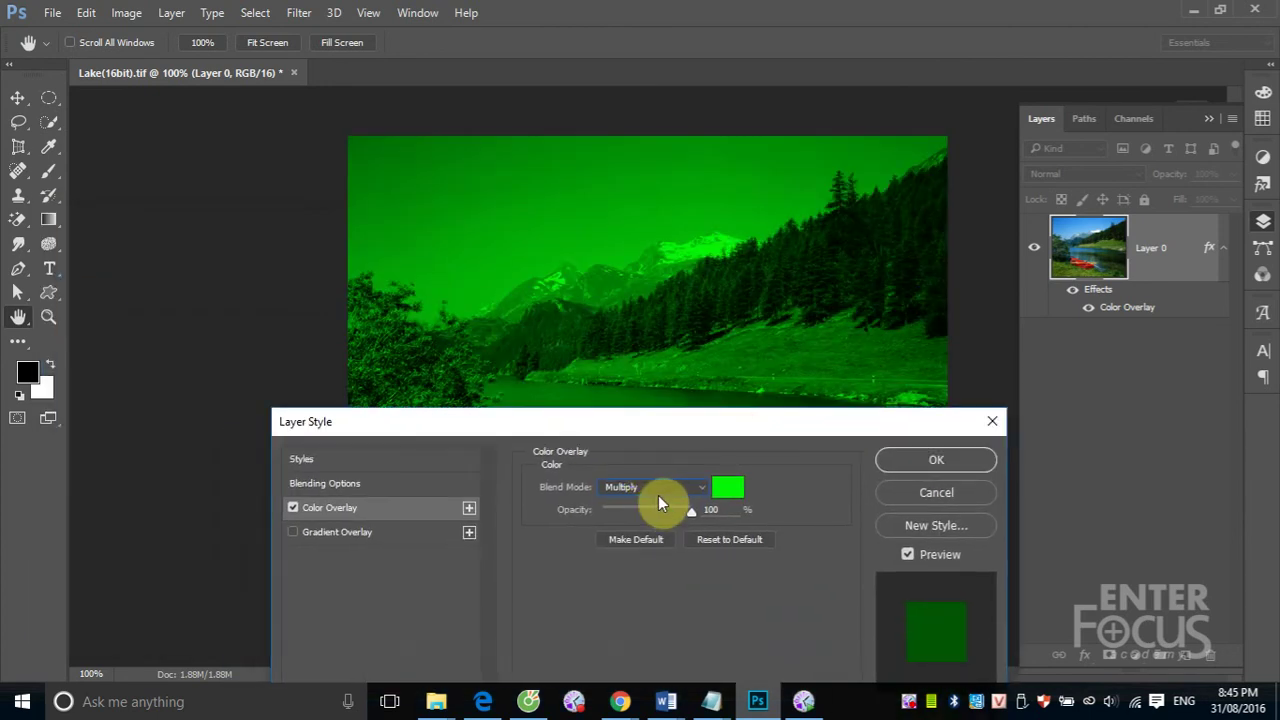
scroll(658, 495, down, 1)
scroll(658, 495, down, 1)
scroll(658, 495, down, 1)
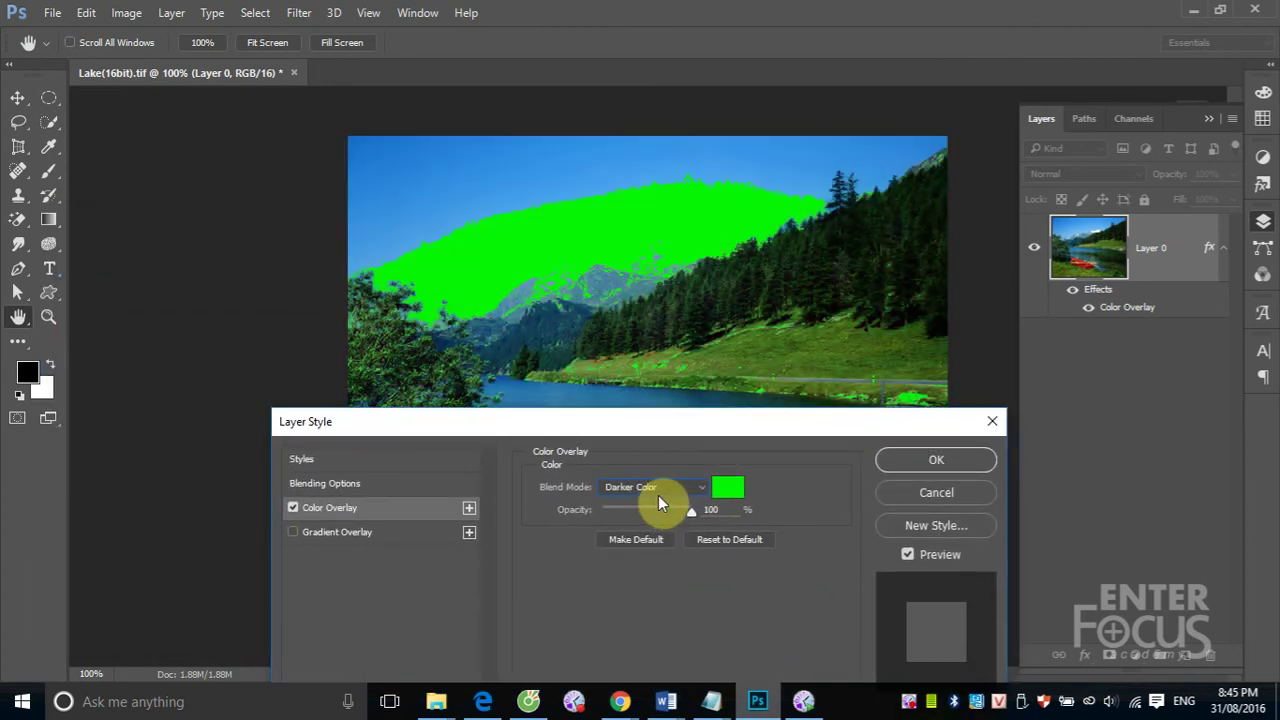
scroll(658, 495, down, 1)
scroll(658, 495, down, 1)
scroll(658, 495, down, 1)
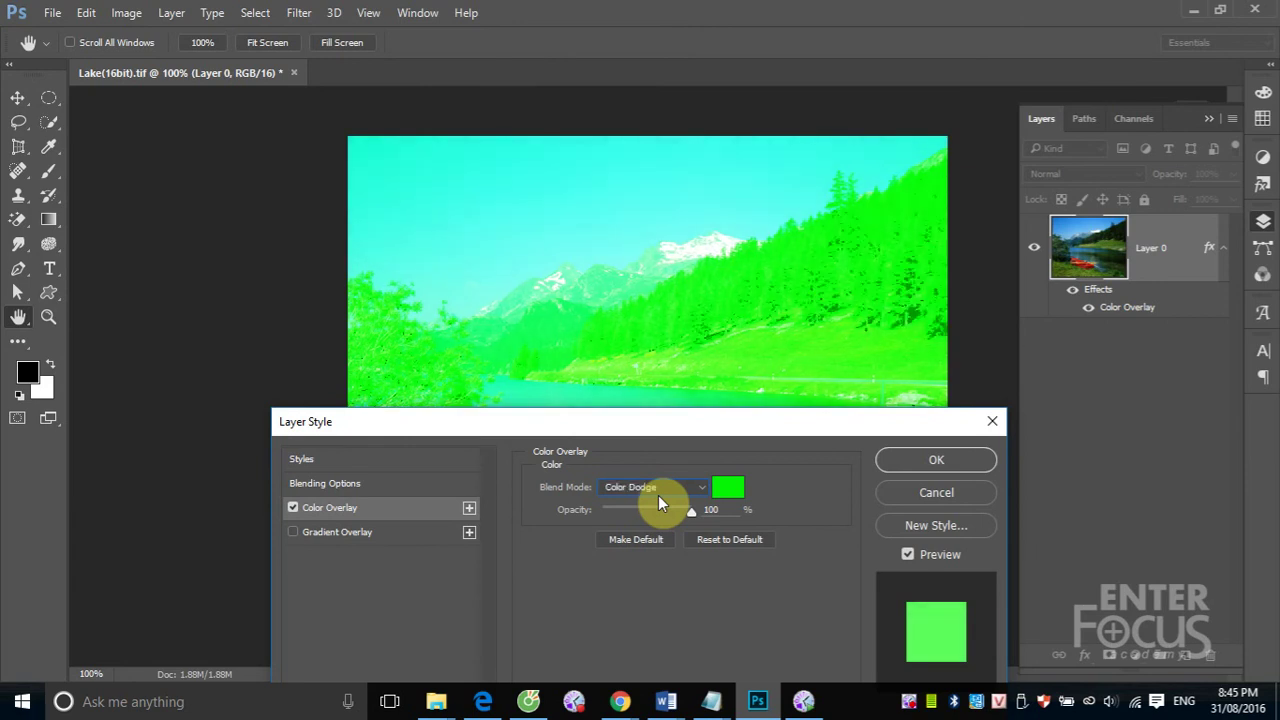
scroll(658, 495, down, 1)
scroll(658, 495, down, 1)
scroll(658, 495, down, 1)
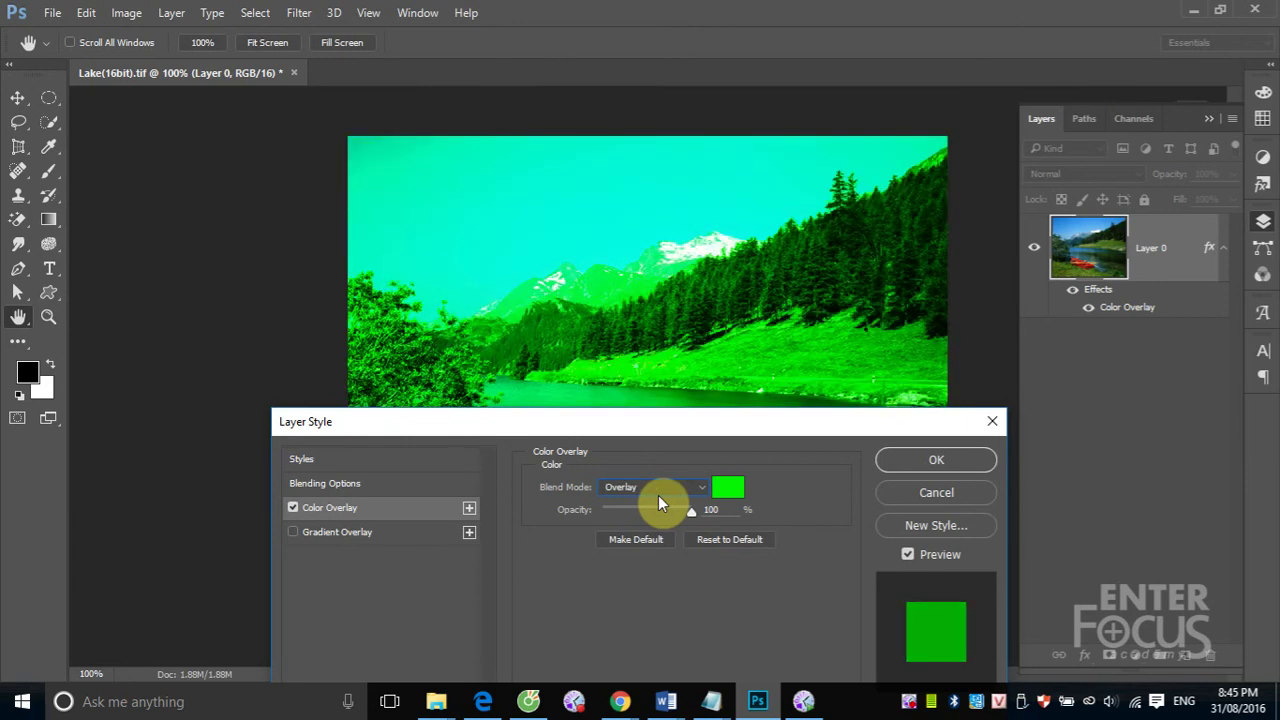
click(885, 466)
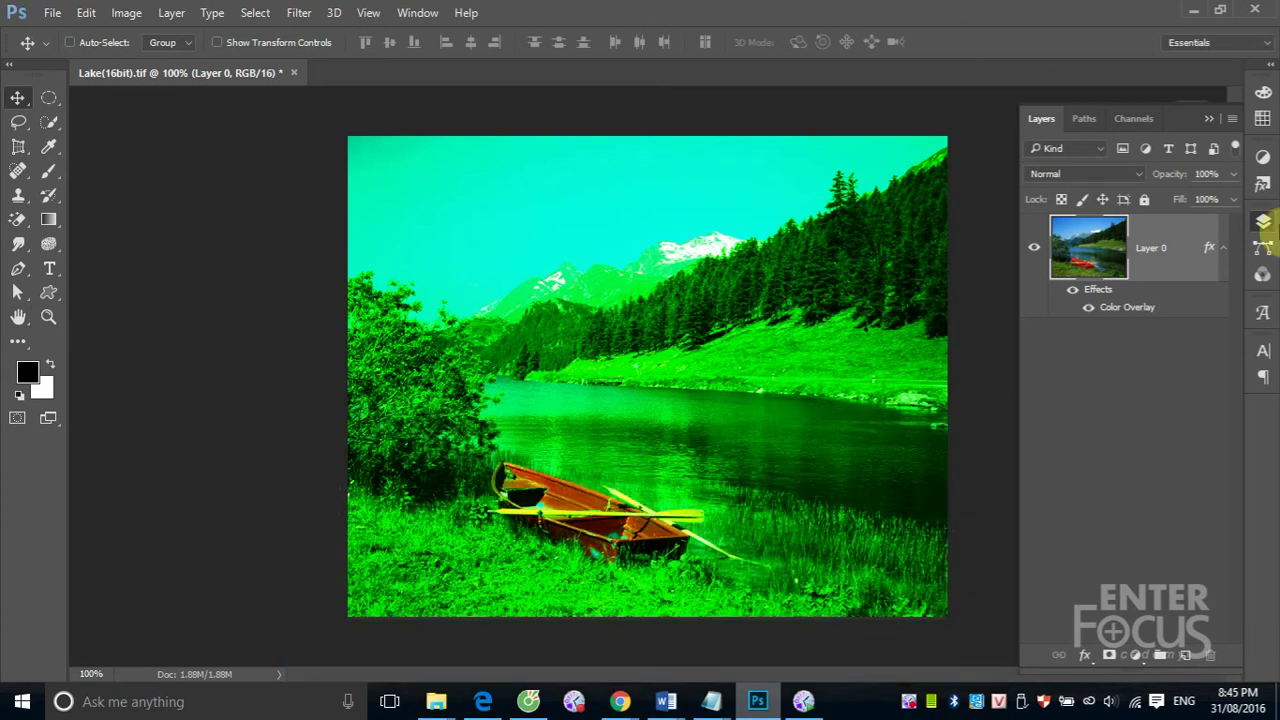
- Save Layer 0's green Color Overlay as a new style named tong_xanh
click(1266, 80)
click(1268, 66)
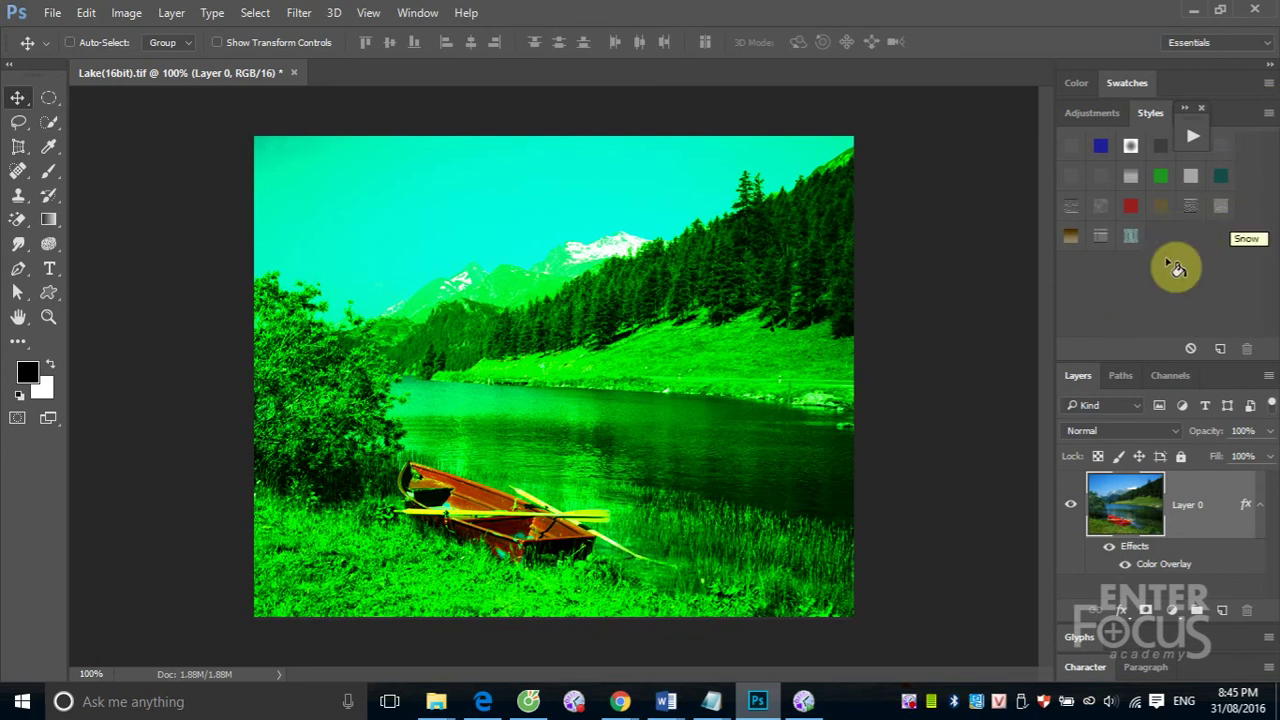
click(1173, 260)
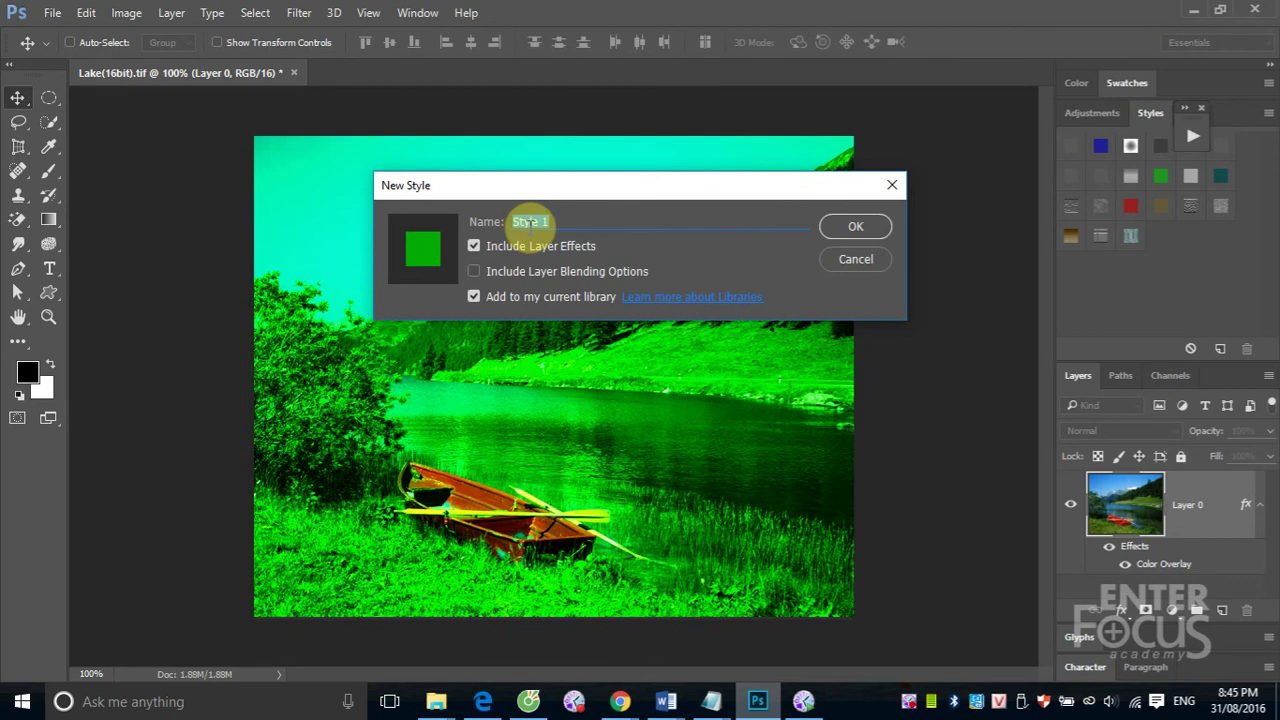
text(ton)
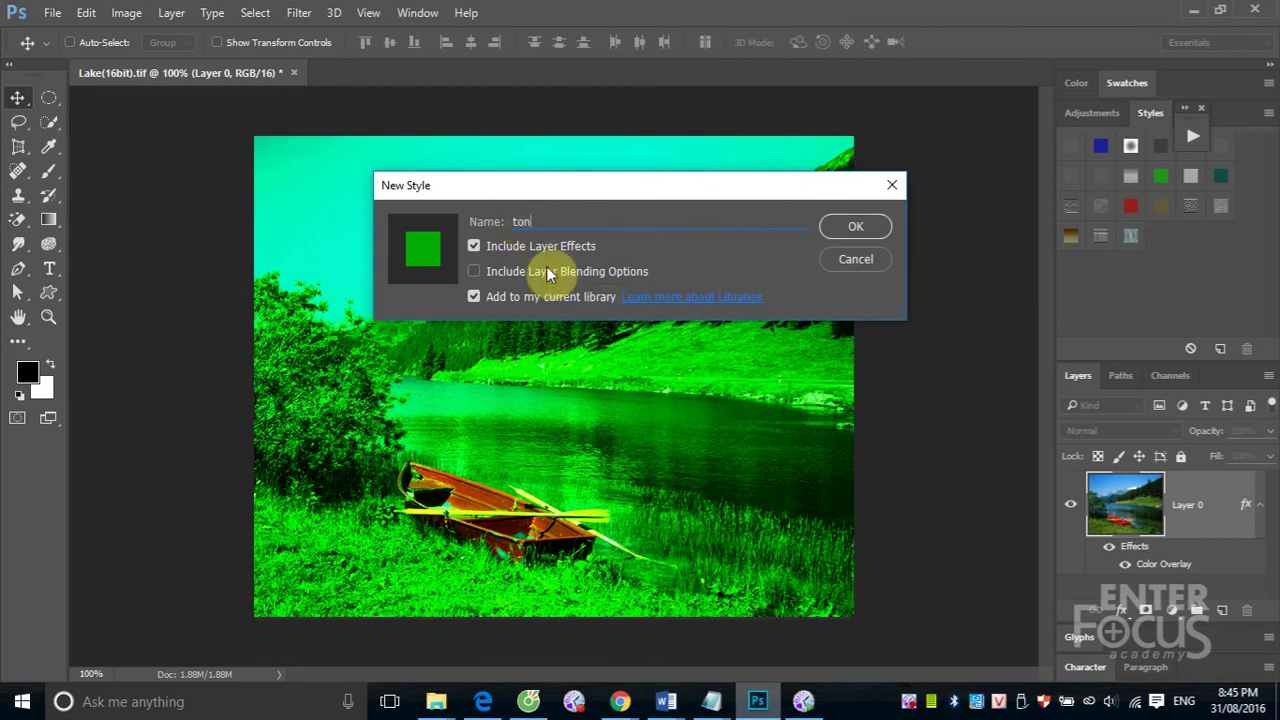
text(g_xan)
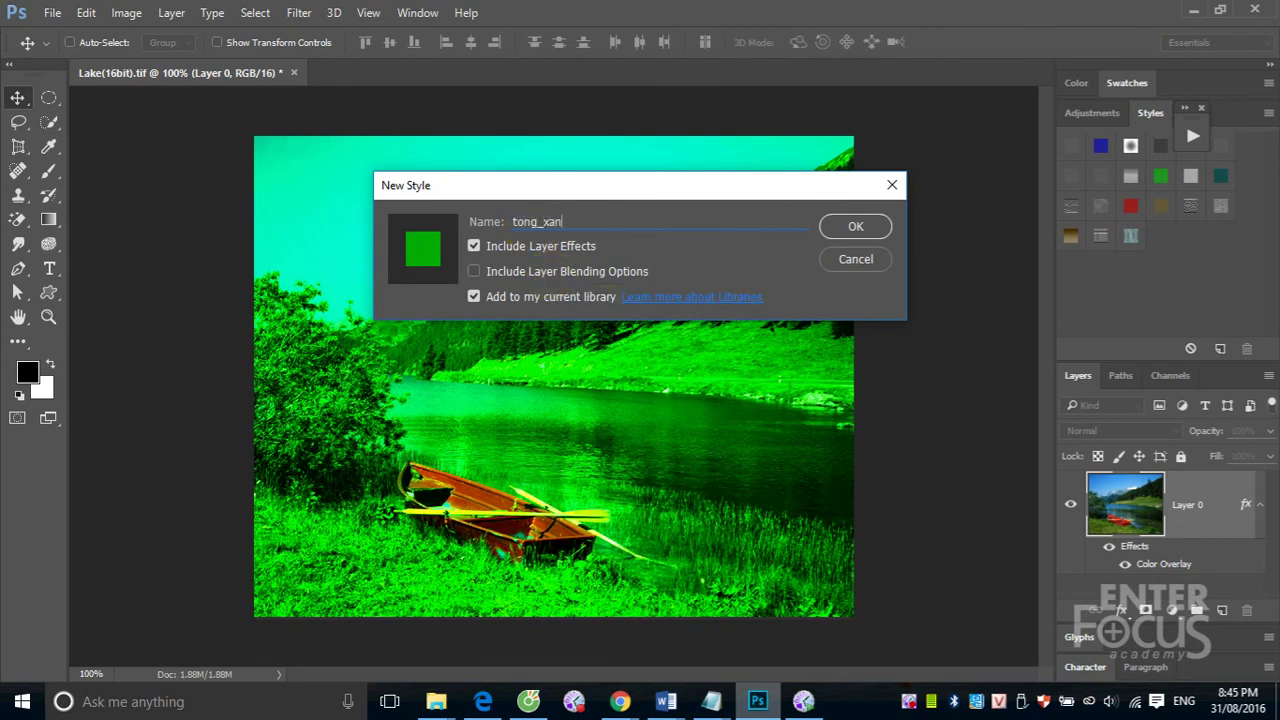
text(h)
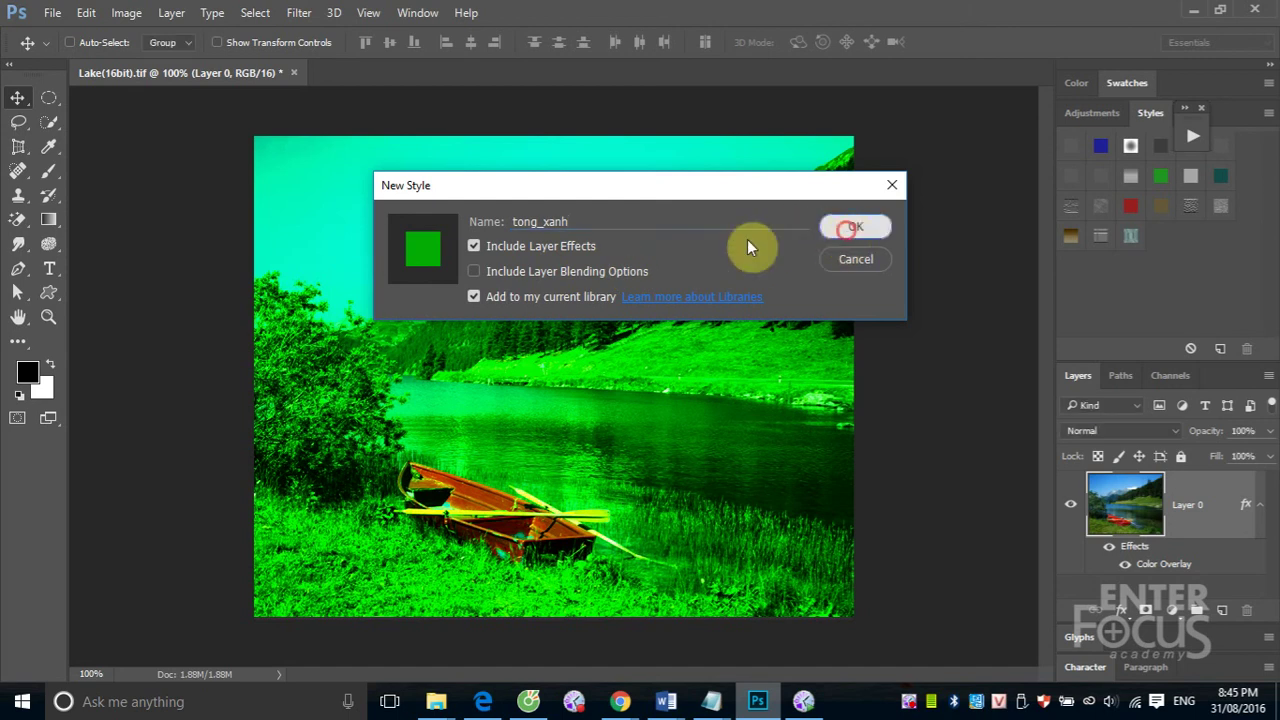
click(850, 228)
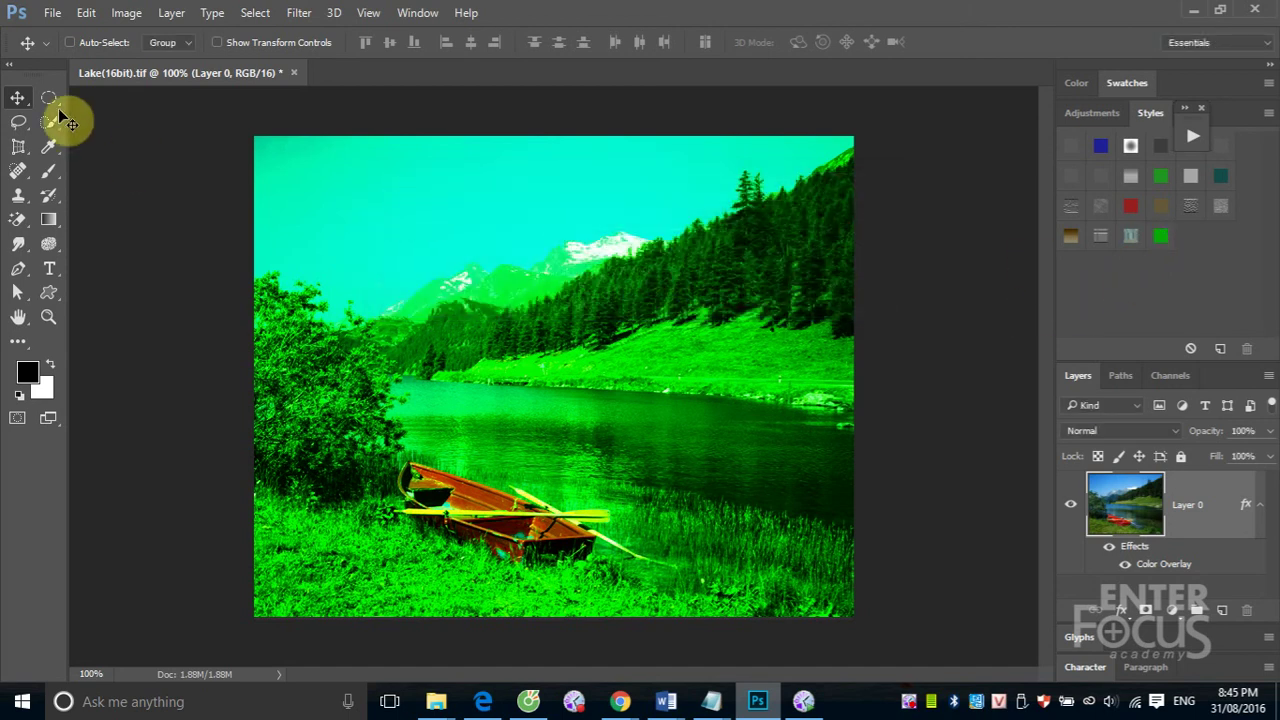
- Open the palm-beach photo 14416hinh-nen-cay-dua-nghieng-bong-xuong-mat-bien.jpg
click(52, 13)
click(65, 51)
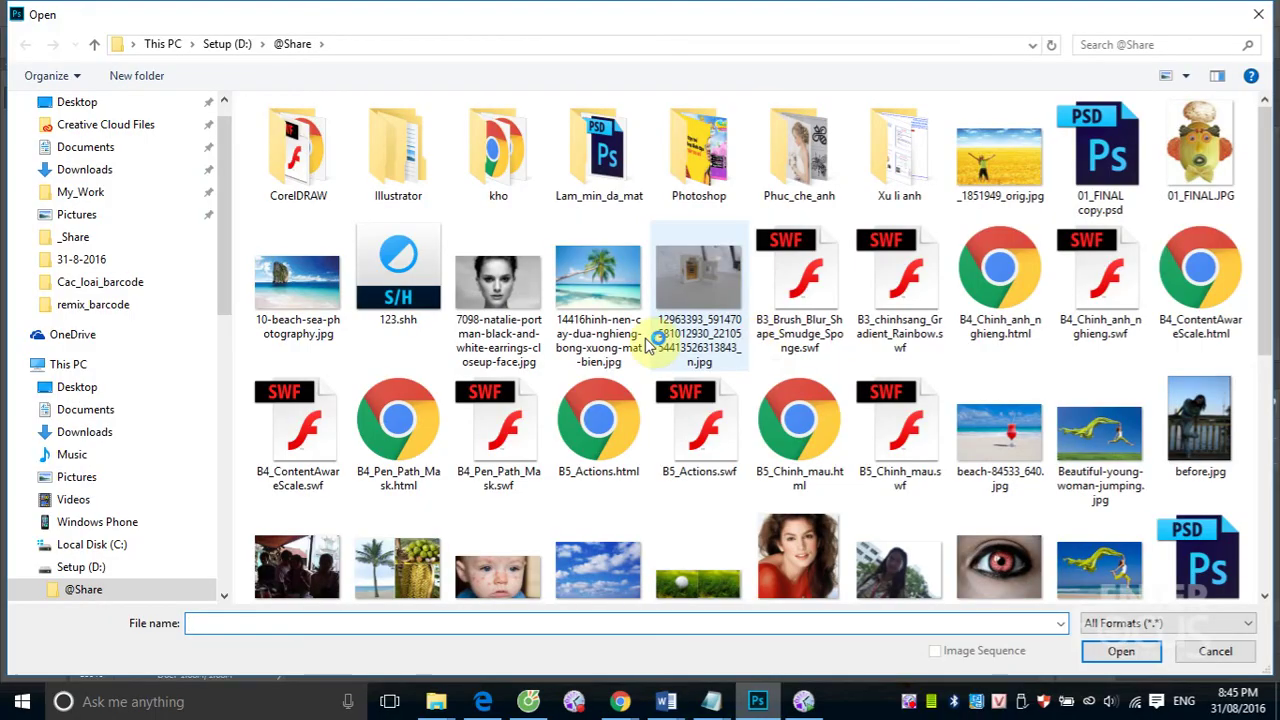
click(598, 290)
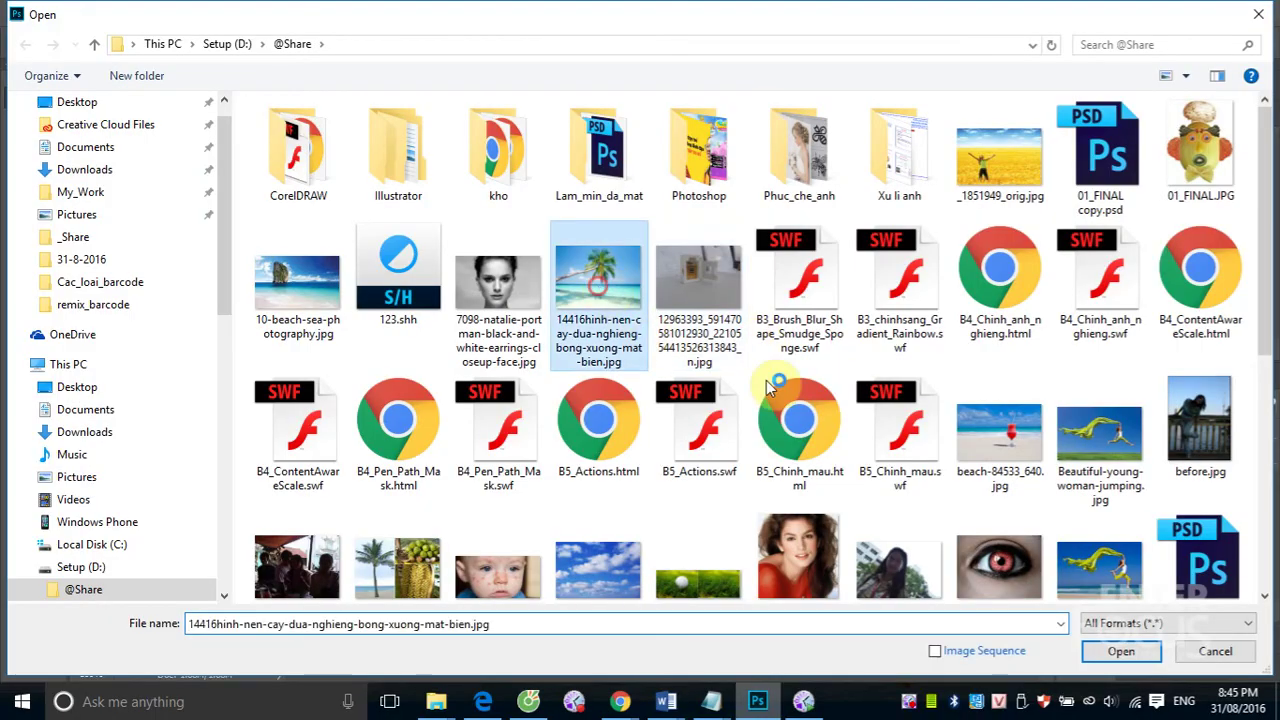
click(1121, 651)
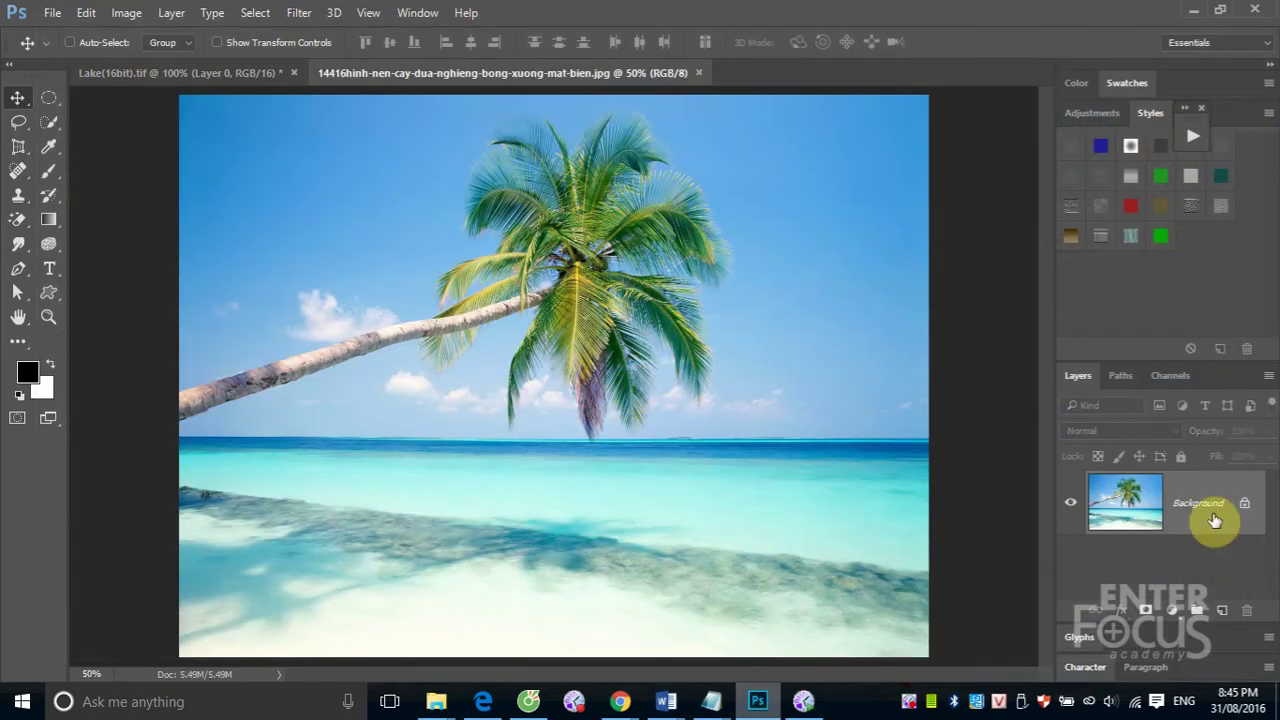
- Convert its Background into Layer 0 and apply the tong_xanh green style
double_click(1206, 502)
click(800, 223)
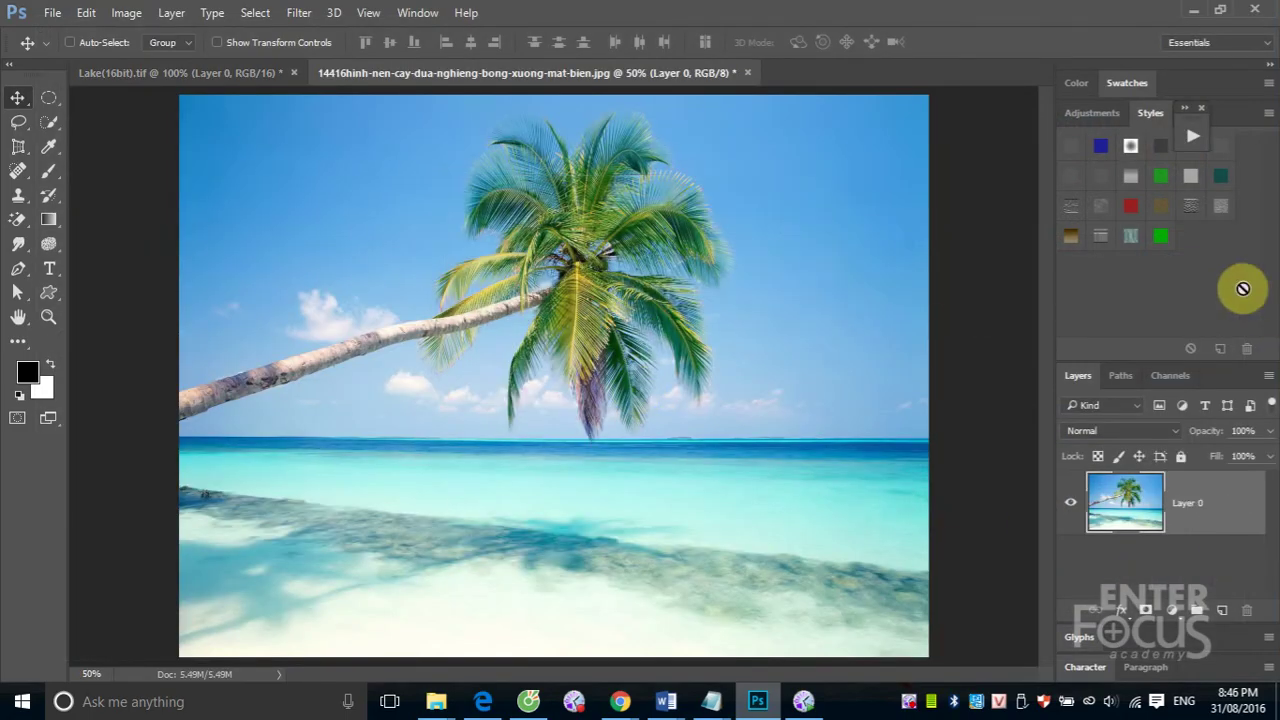
drag(1160, 236, 820, 390)
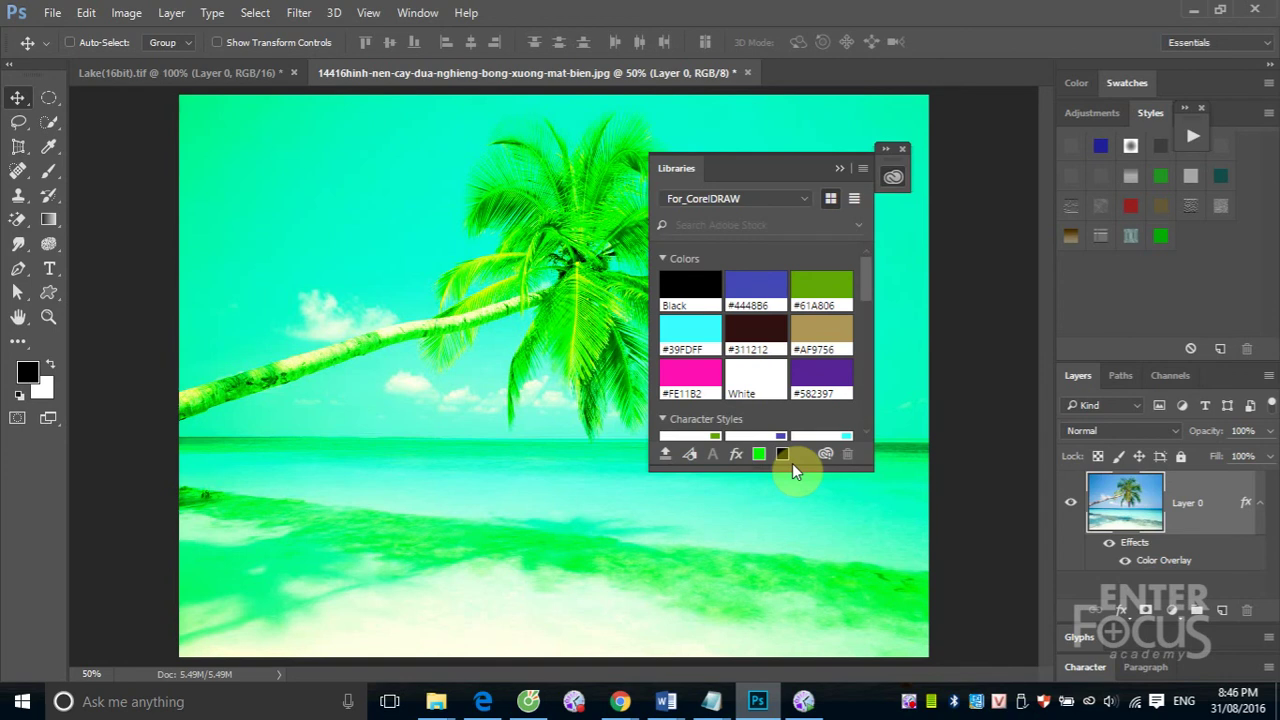
scroll(792, 463, down, 5)
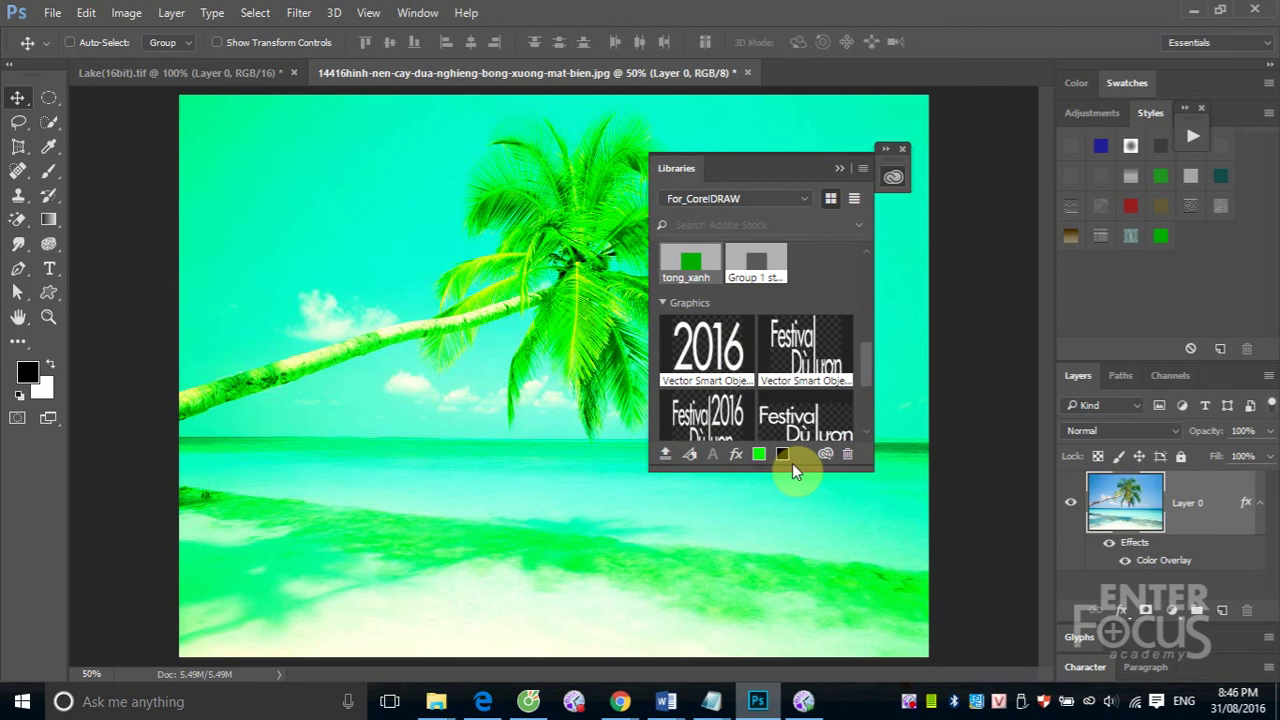
click(840, 169)
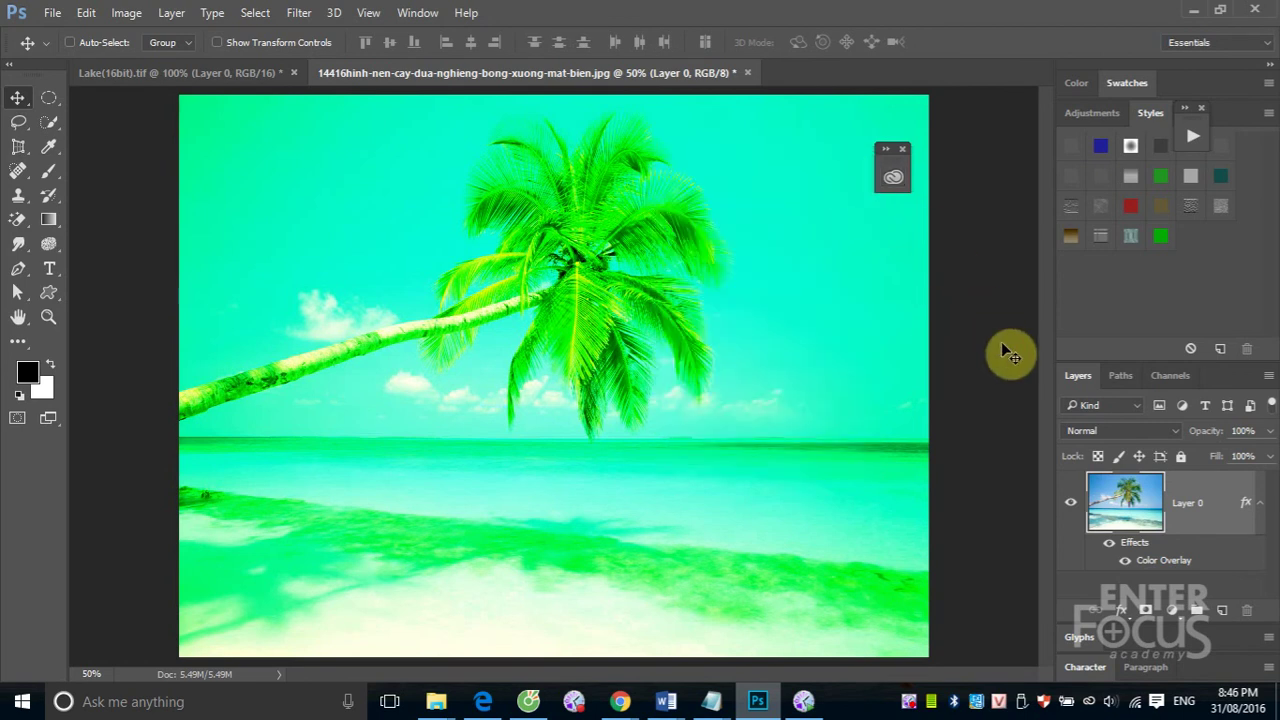